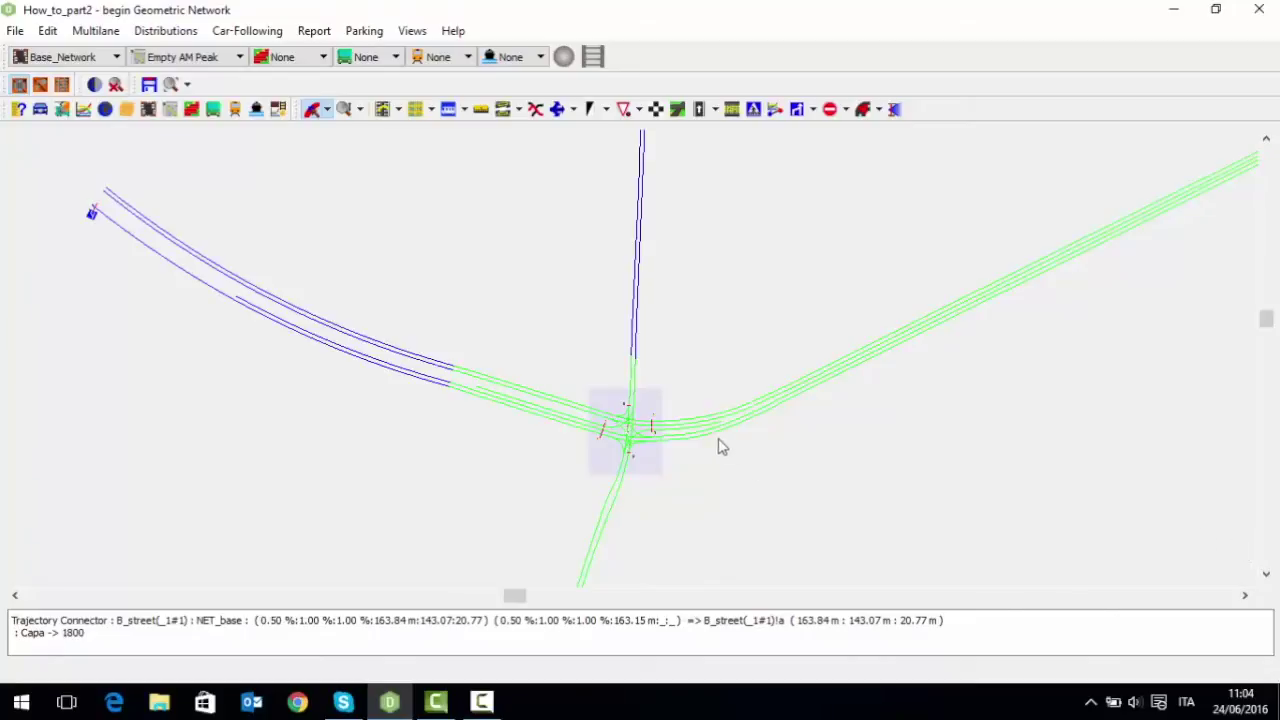
{"action": "scroll", "coordinate": [731, 489], "scroll_direction": "down", "scroll_amount": 3}
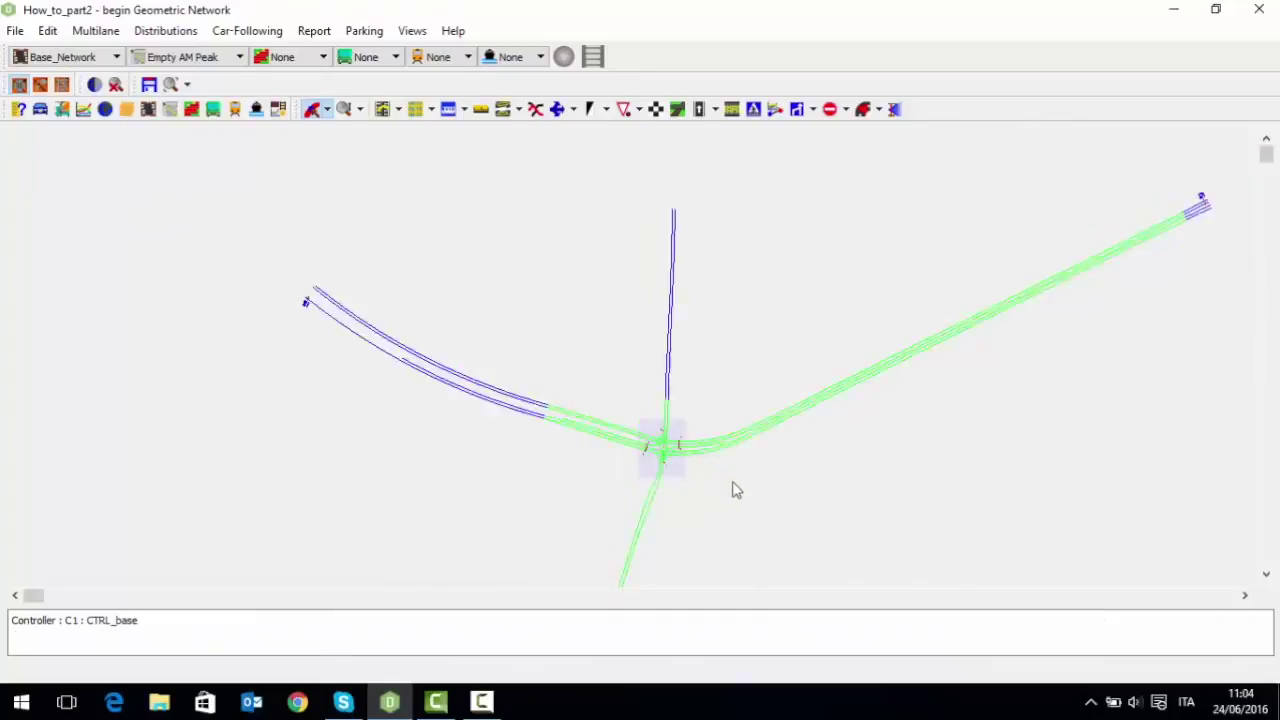
{"action": "left_click_drag", "start_coordinate": [770, 490], "coordinate": [737, 372]}
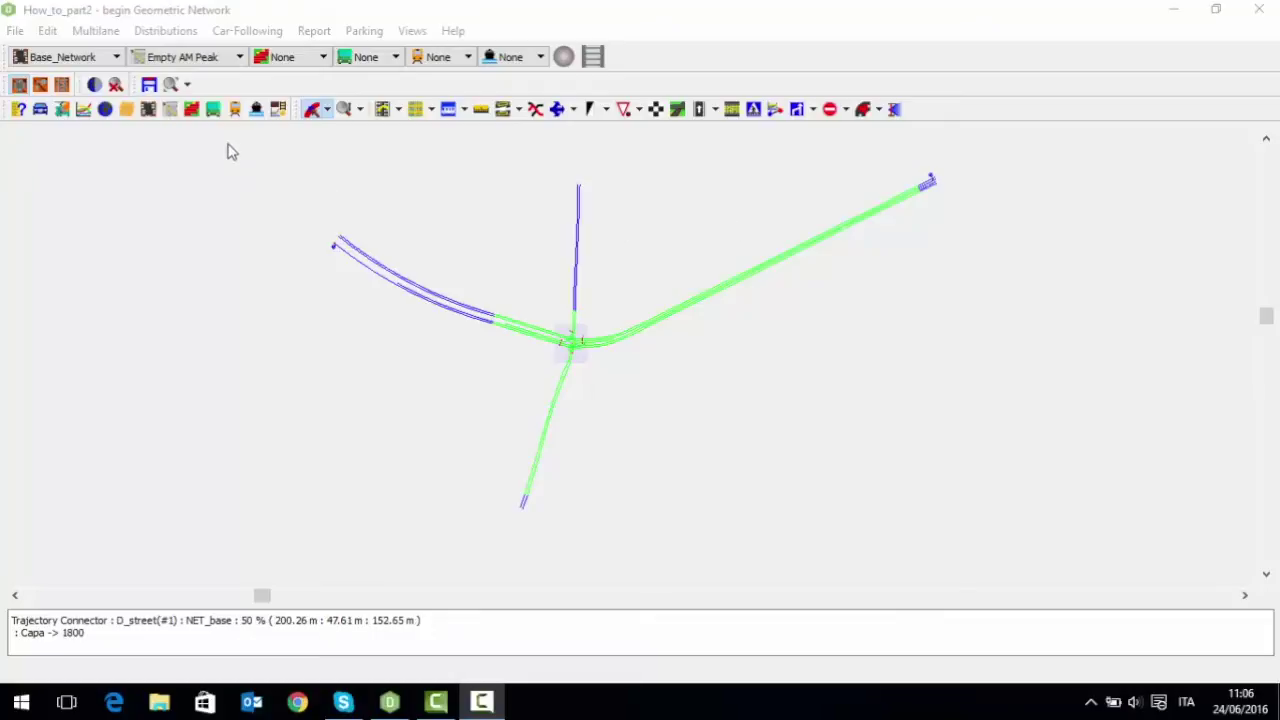
Add two unfrozen layers named NET_proposal and CTRL_proposal to the project's layer list
{"action": "left_click", "coordinate": [127, 112]}
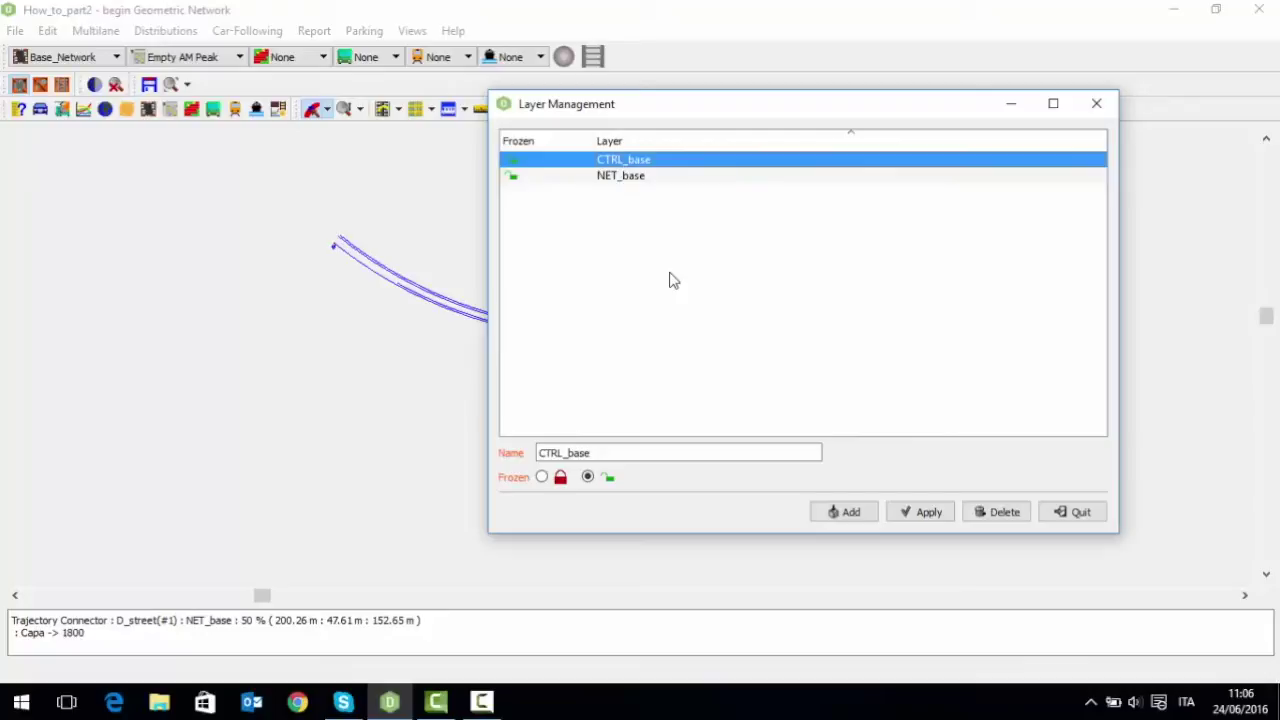
{"action": "left_click_drag", "start_coordinate": [614, 452], "coordinate": [537, 452]}
{"action": "type", "text": "NET"}
{"action": "key", "text": "BackSpace"}
{"action": "type", "text": "T_proposal"}
{"action": "left_click", "coordinate": [846, 513]}
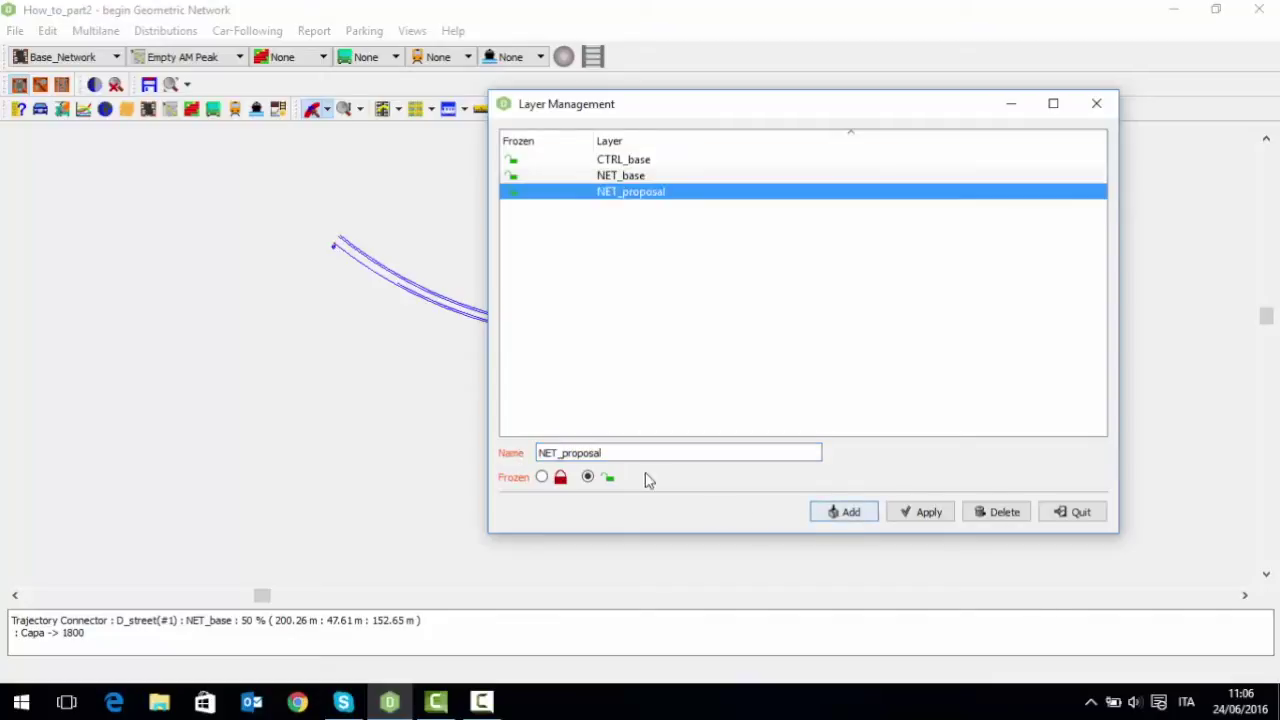
{"action": "left_click_drag", "start_coordinate": [605, 453], "coordinate": [492, 455]}
{"action": "type", "text": "CTRL_proposal"}
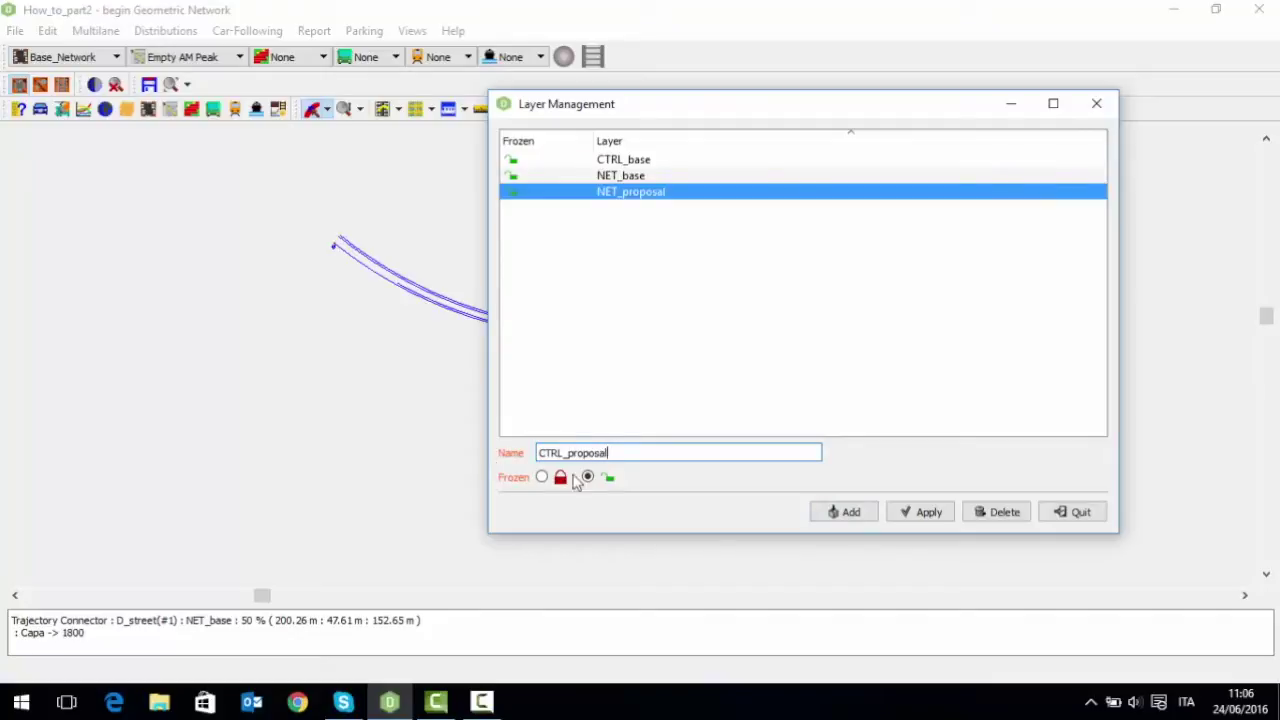
{"action": "left_click", "coordinate": [846, 513]}
Add the unfrozen layers NET_shared and COUNTS_shared, apply the changes and close layer management
{"action": "left_click_drag", "start_coordinate": [622, 452], "coordinate": [522, 451]}
{"action": "type", "text": "NET_shared"}
{"action": "left_click", "coordinate": [845, 512]}
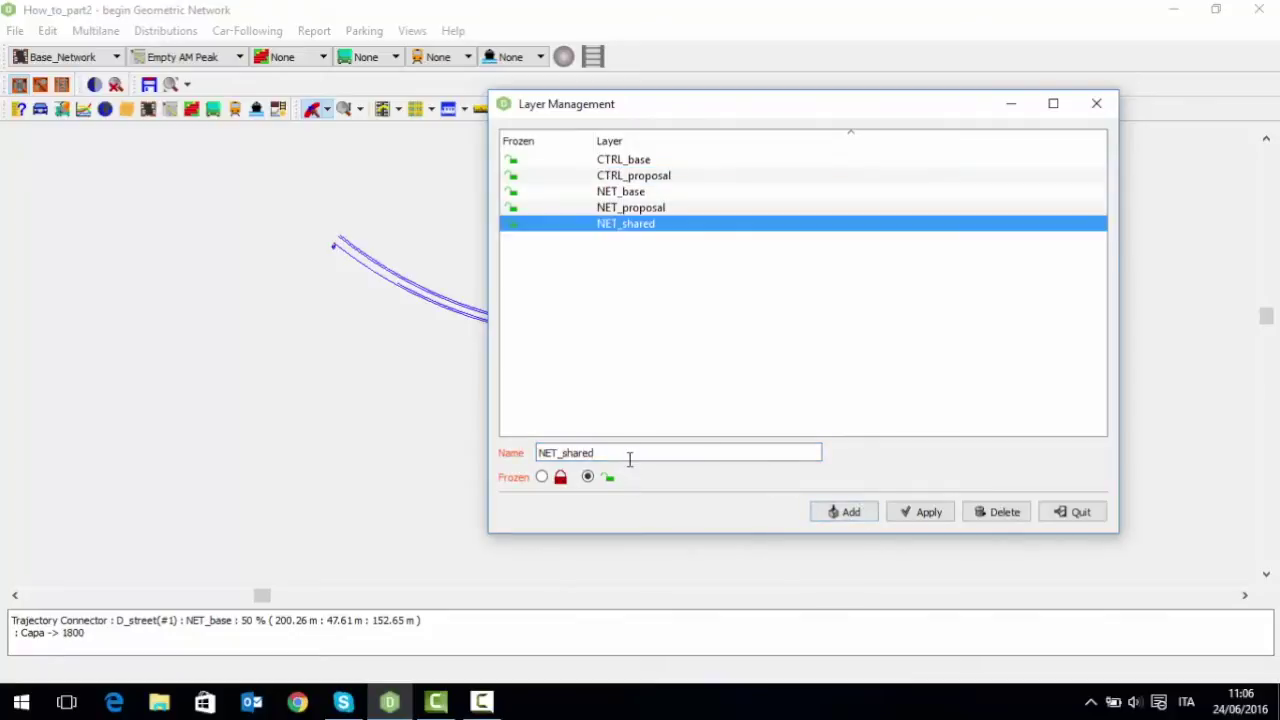
{"action": "left_click_drag", "start_coordinate": [629, 456], "coordinate": [487, 451]}
{"action": "type", "text": "COUNTS_shared"}
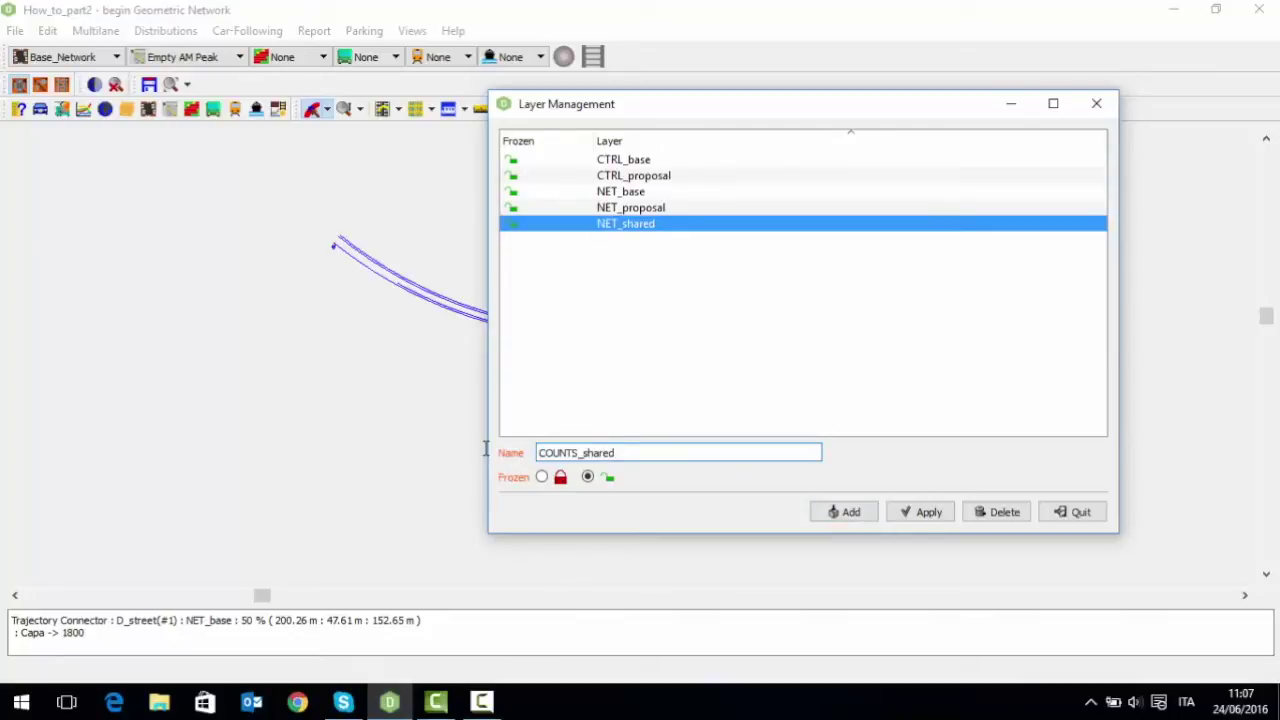
{"action": "left_click", "coordinate": [849, 511]}
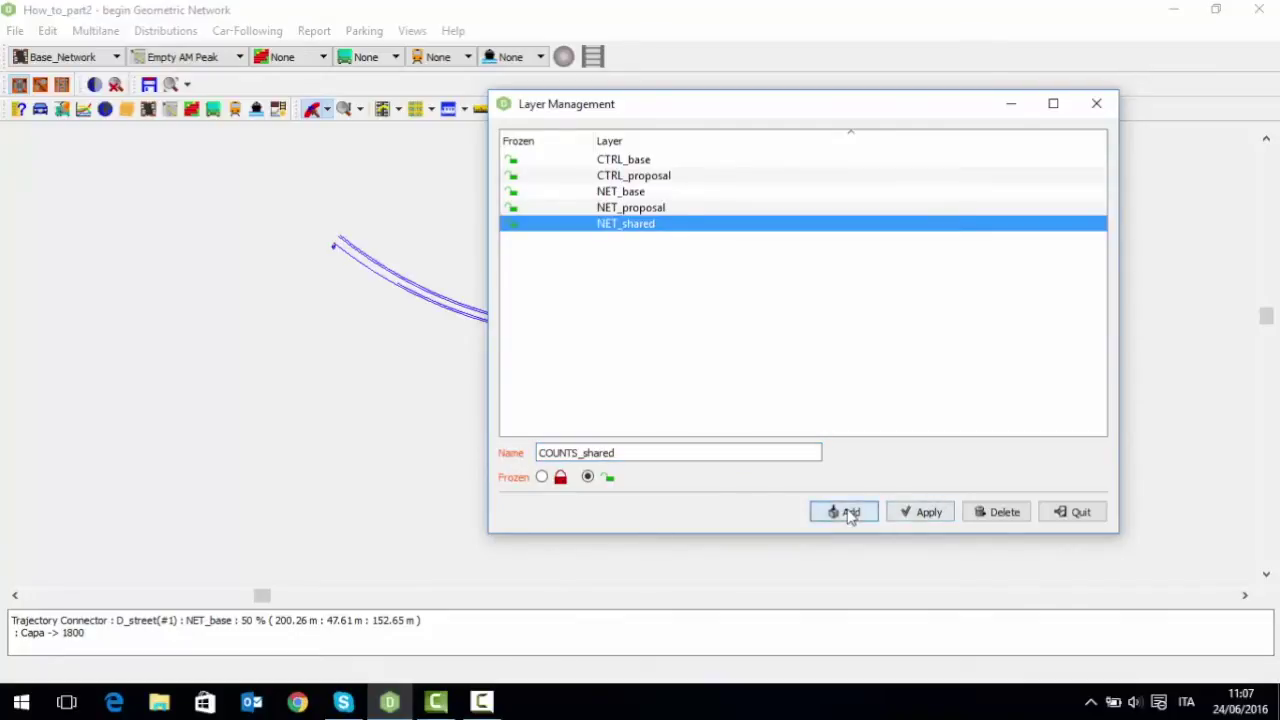
{"action": "left_click", "coordinate": [929, 514]}
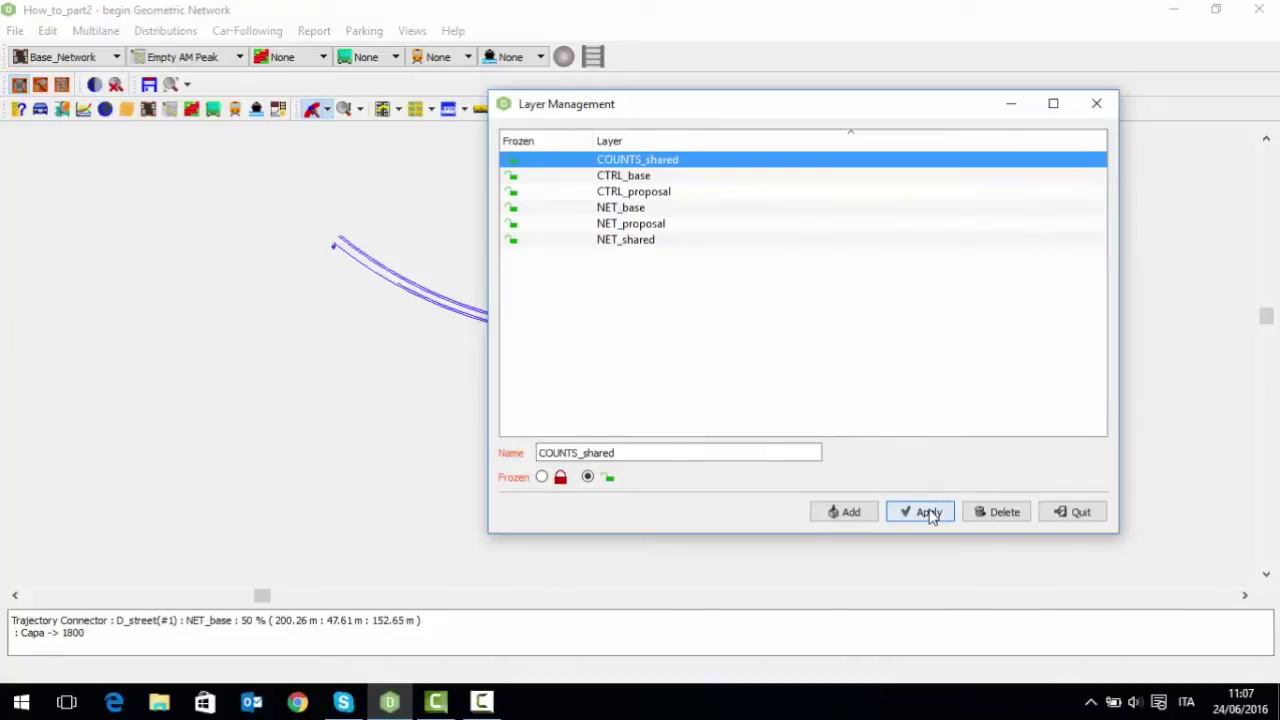
{"action": "left_click", "coordinate": [1078, 516]}
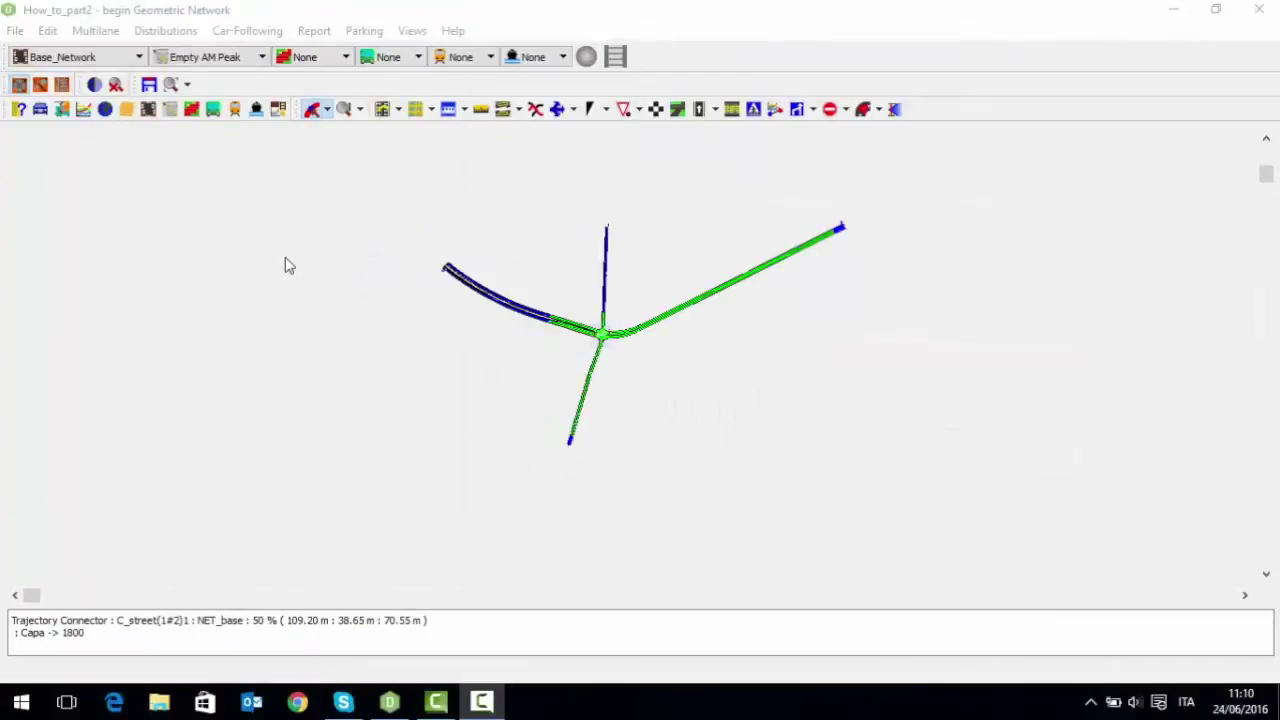
Include the COUNTS_shared and NET_shared layers in the Base_Network network scenario and apply the change
{"action": "left_click", "coordinate": [148, 110]}
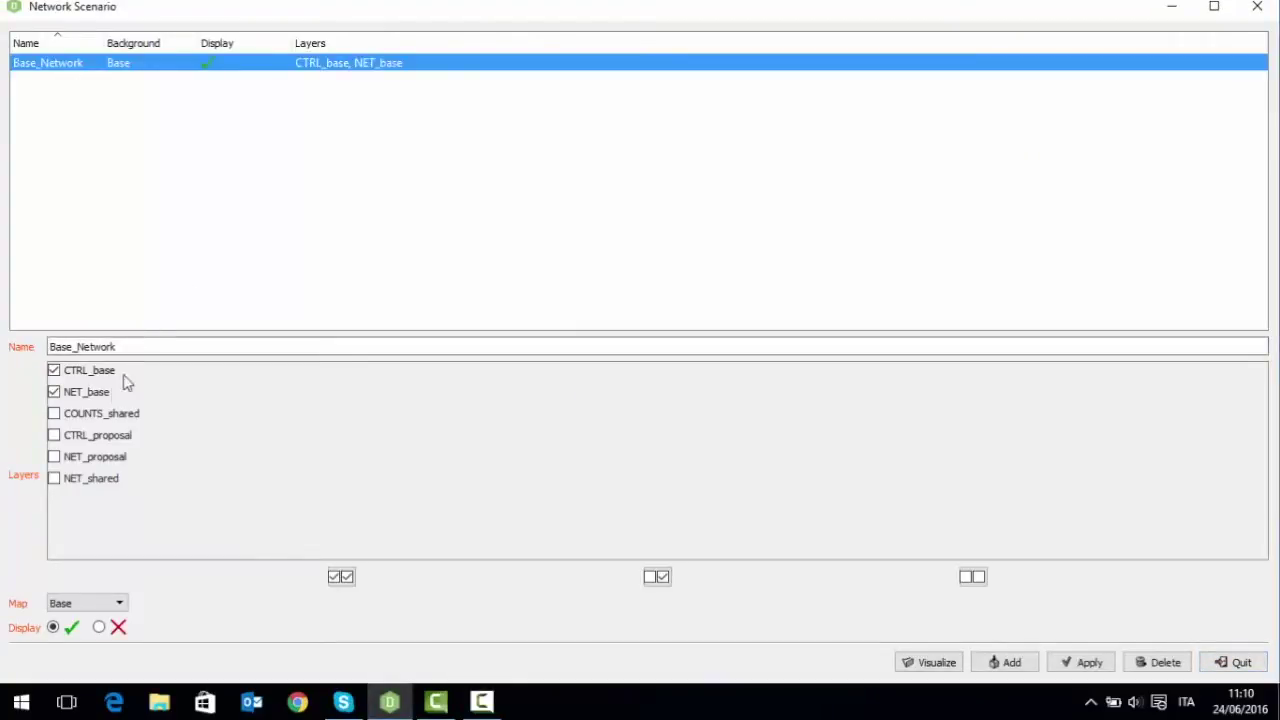
{"action": "left_click", "coordinate": [56, 415]}
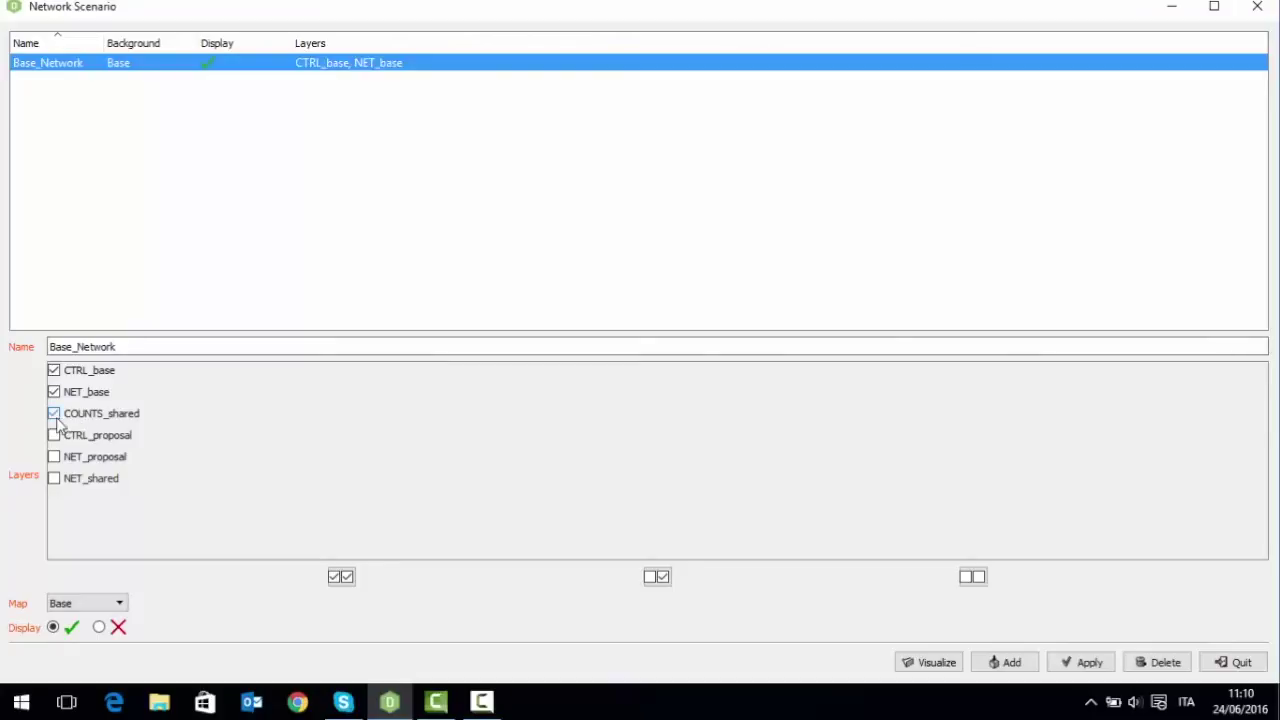
{"action": "left_click", "coordinate": [54, 479]}
{"action": "left_click", "coordinate": [1089, 670]}
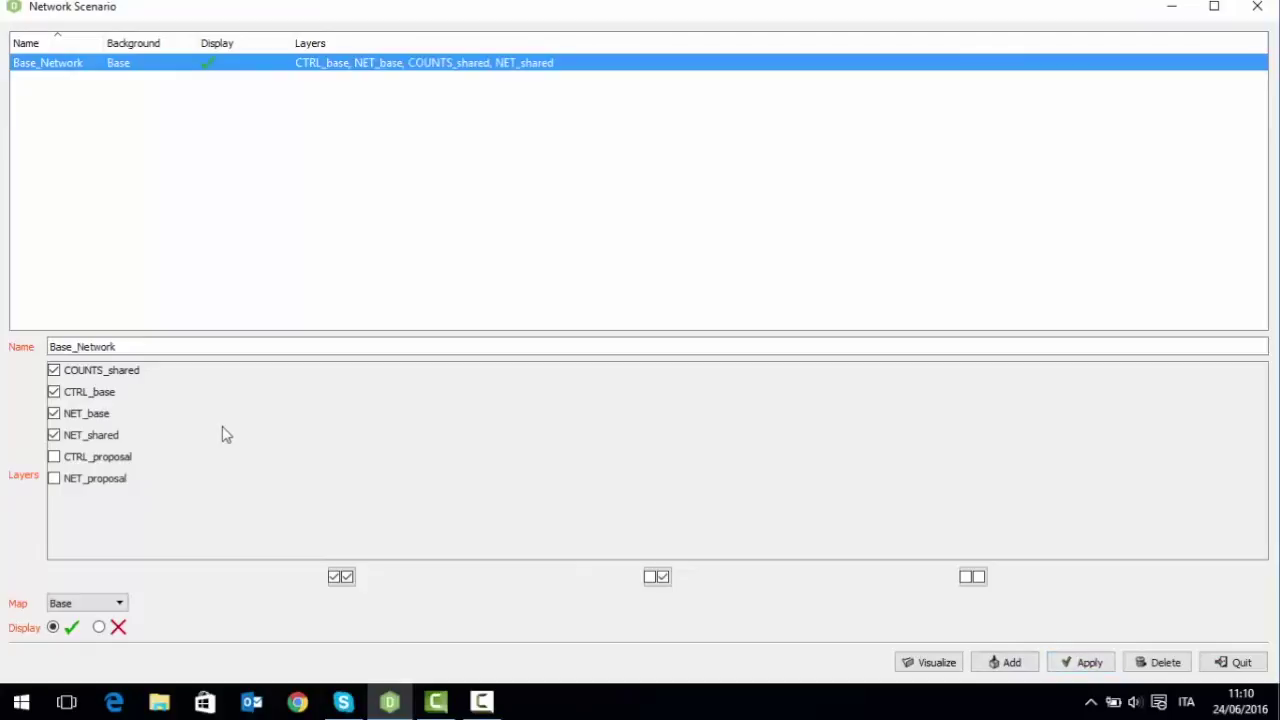
Name a new network scenario Porposal_Network, with CTRL_proposal and NET_proposal replacing CTRL_base and NET_base beside the shared layers
{"action": "left_click", "coordinate": [70, 346]}
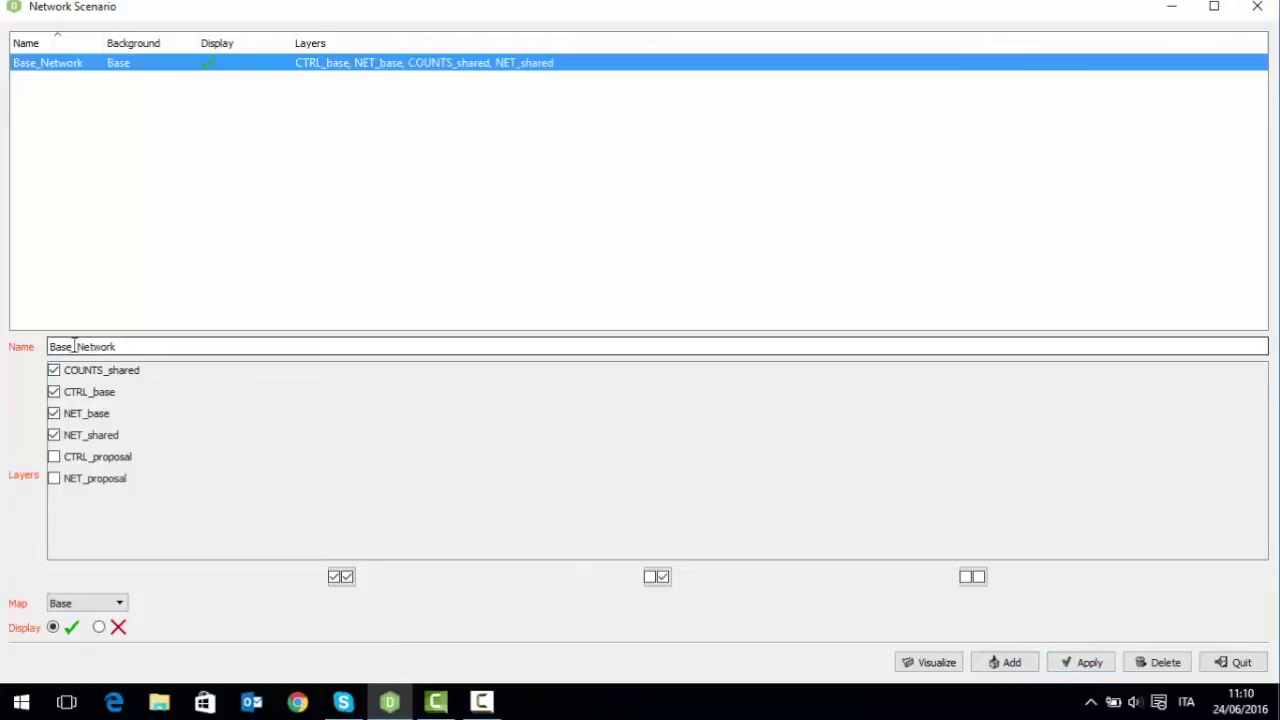
{"action": "left_click_drag", "start_coordinate": [66, 345], "coordinate": [47, 346]}
{"action": "type", "text": "Porposal"}
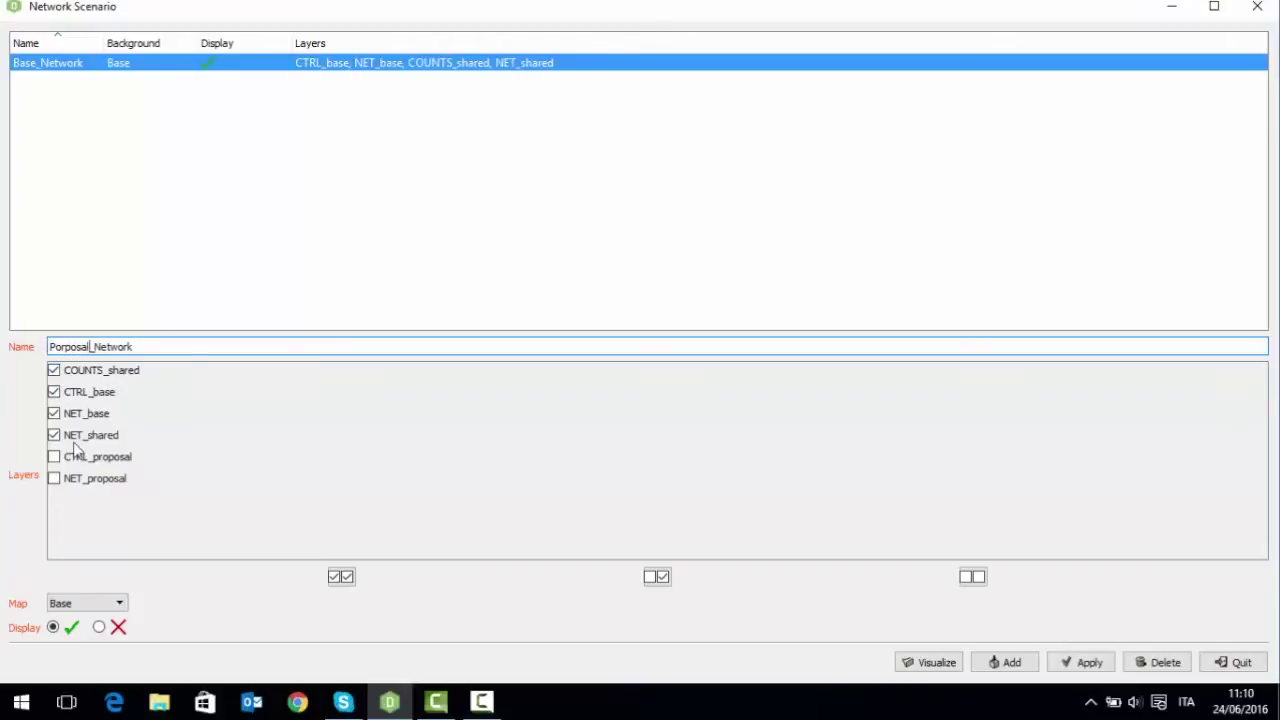
{"action": "left_click", "coordinate": [54, 392]}
{"action": "left_click", "coordinate": [54, 413]}
{"action": "left_click", "coordinate": [54, 457]}
{"action": "left_click", "coordinate": [54, 479]}
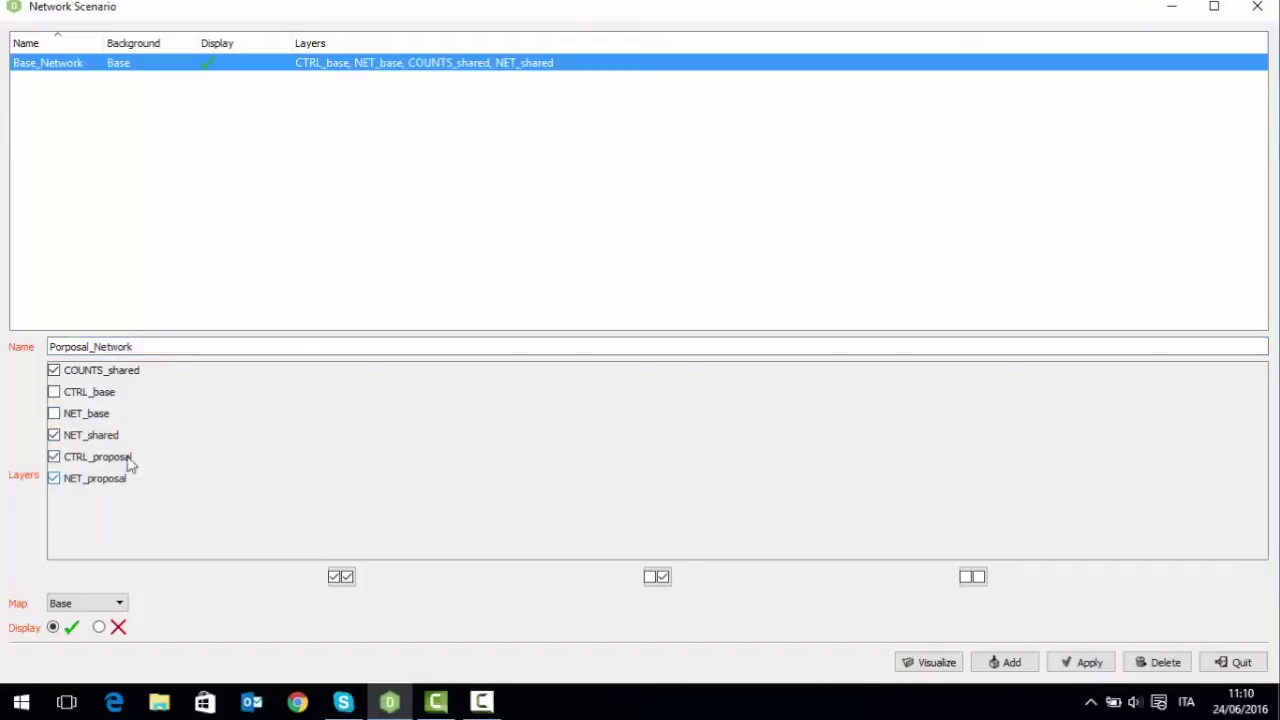
Assign the Proposal map to the new scenario, add it to the scenario list and close the scenario settings
{"action": "left_click", "coordinate": [119, 604]}
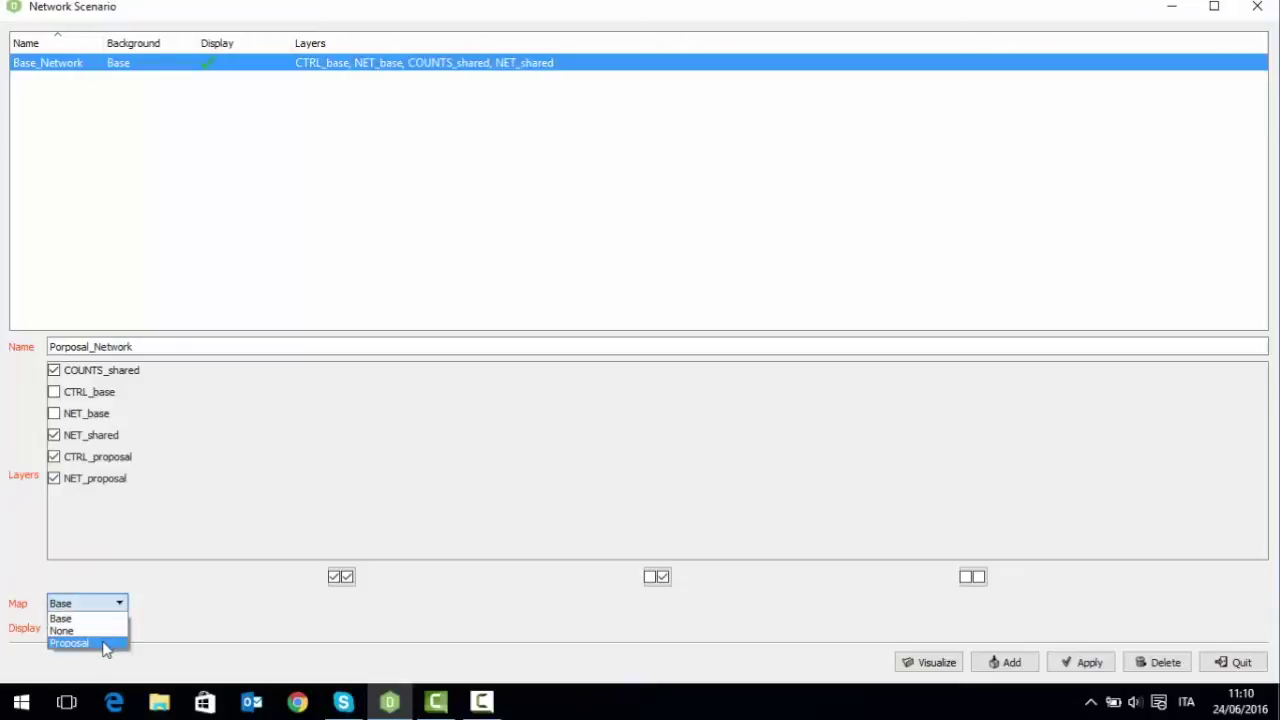
{"action": "left_click", "coordinate": [106, 644]}
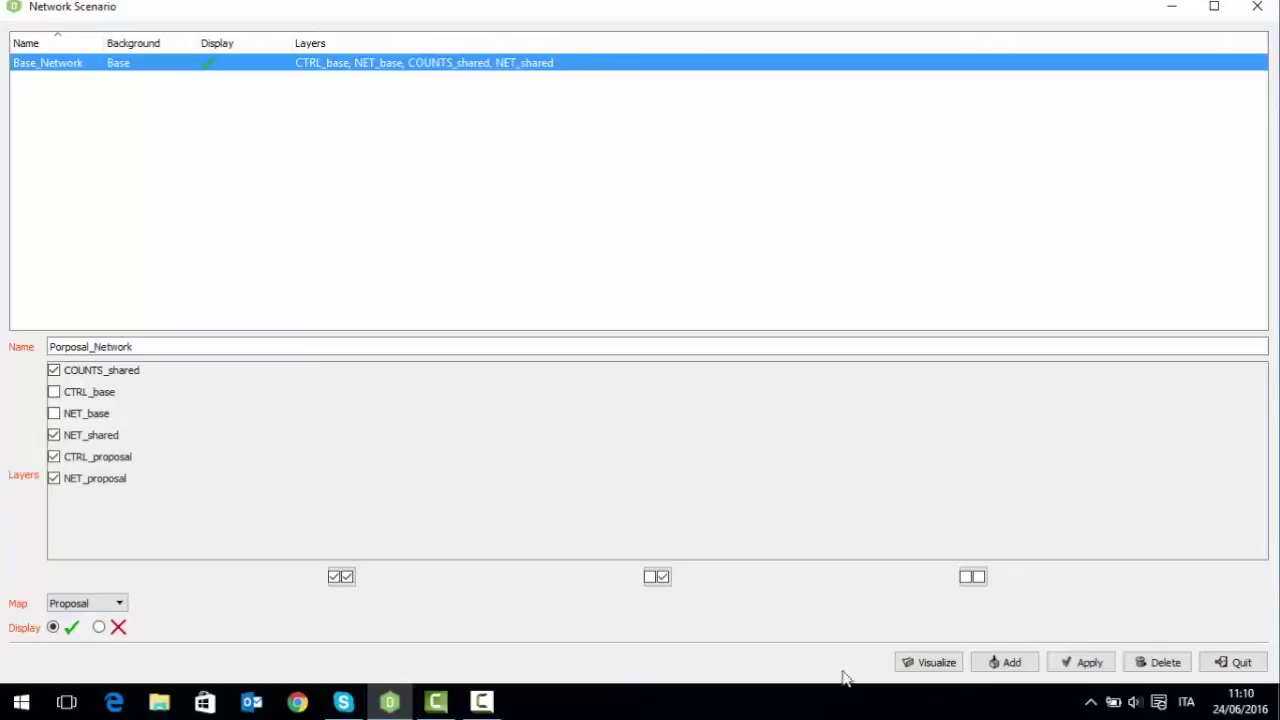
{"action": "left_click", "coordinate": [1008, 666]}
{"action": "left_click", "coordinate": [1083, 666]}
{"action": "left_click", "coordinate": [148, 66]}
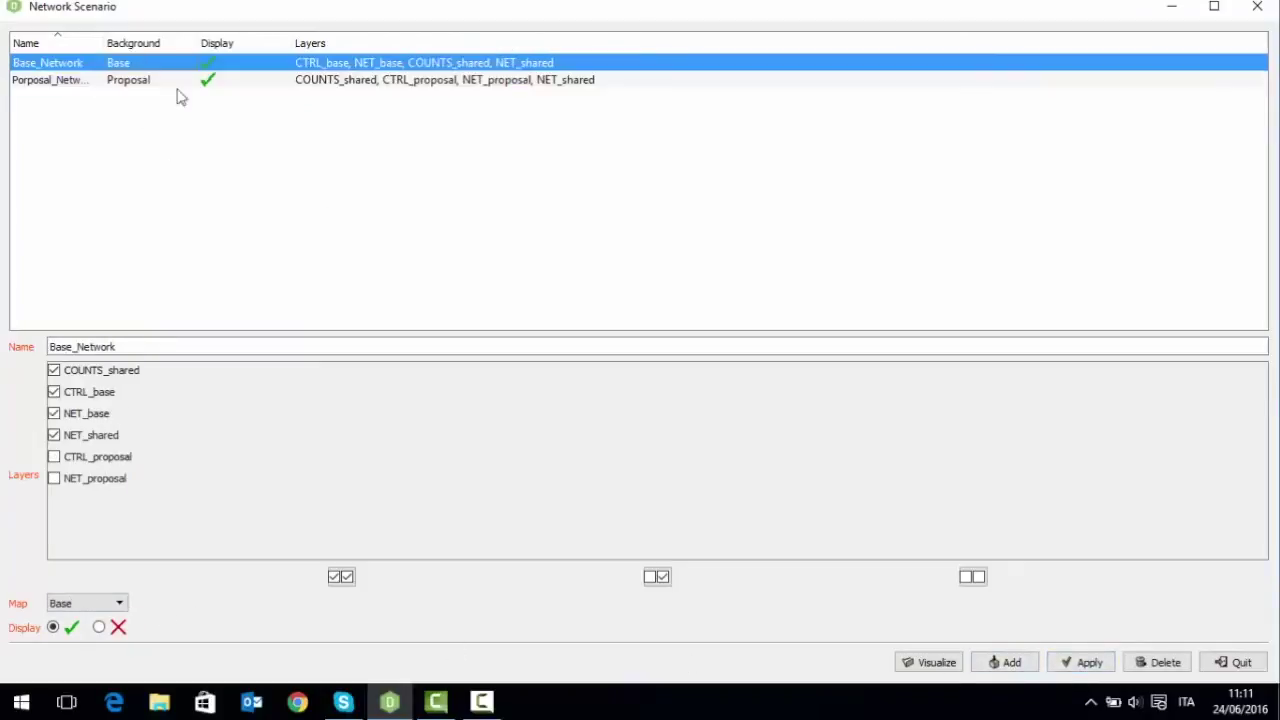
{"action": "left_click", "coordinate": [1108, 668]}
{"action": "left_click", "coordinate": [1255, 668]}
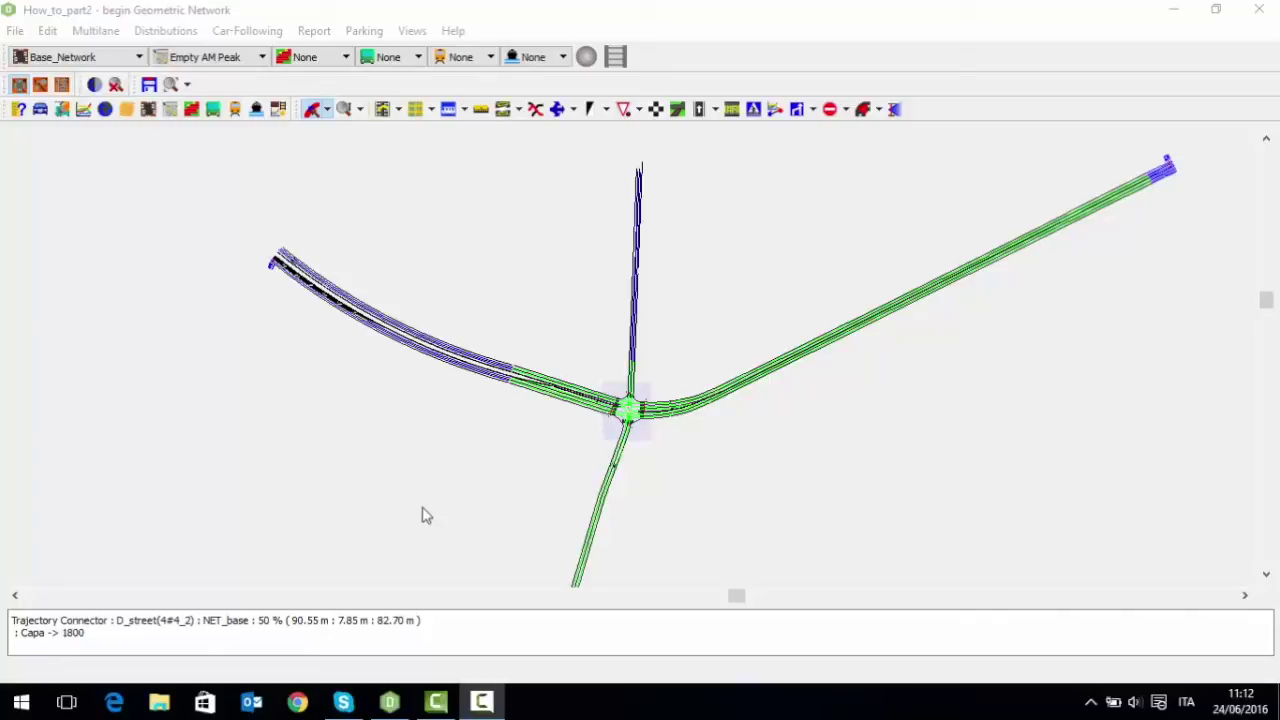
Move the outer trajectory connectors of all four street approaches, away from the junction, to the NET_shared layer
{"action": "left_click", "coordinate": [428, 357]}
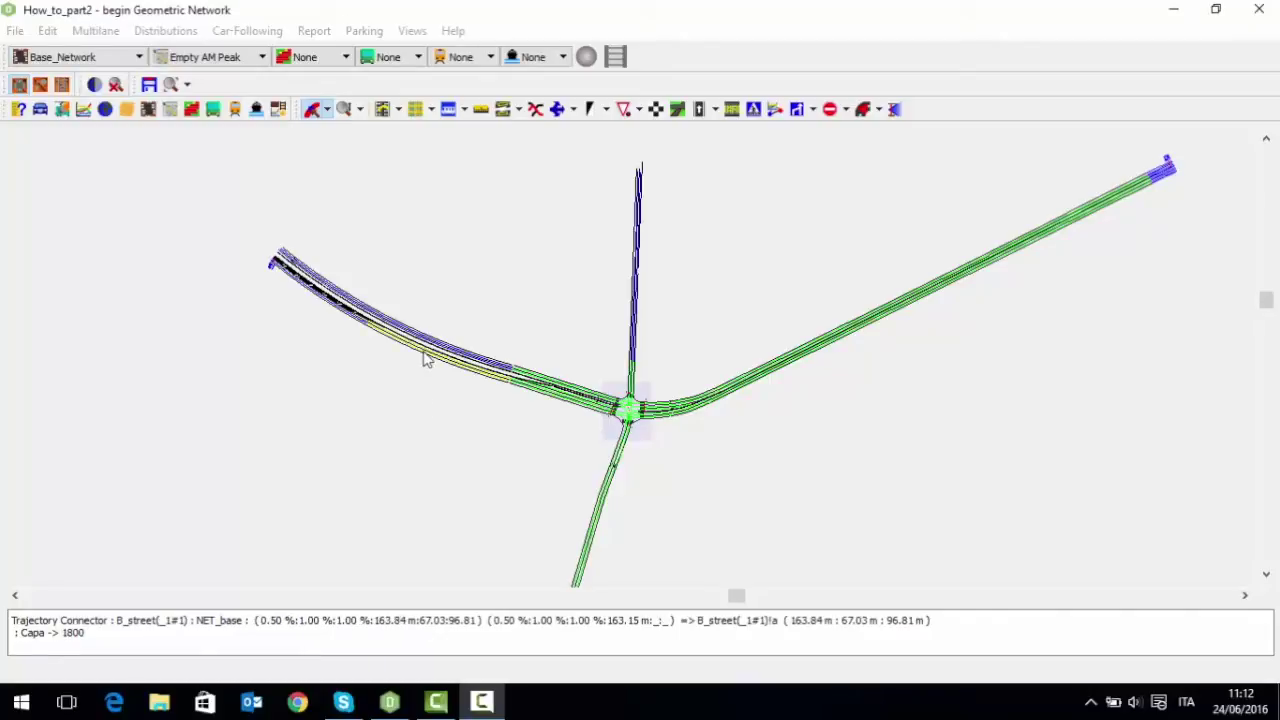
{"action": "left_click", "coordinate": [347, 318]}
{"action": "left_click", "coordinate": [445, 346]}
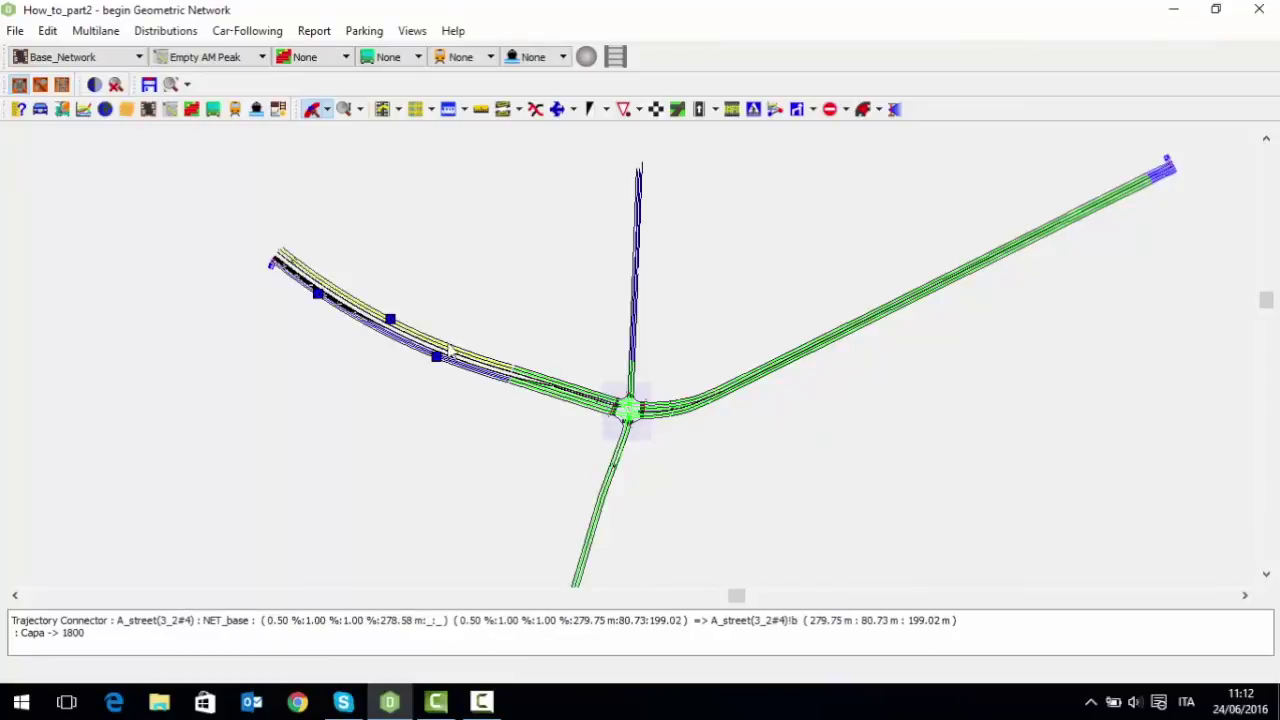
{"action": "left_click", "coordinate": [639, 306]}
{"action": "left_click", "coordinate": [1163, 179]}
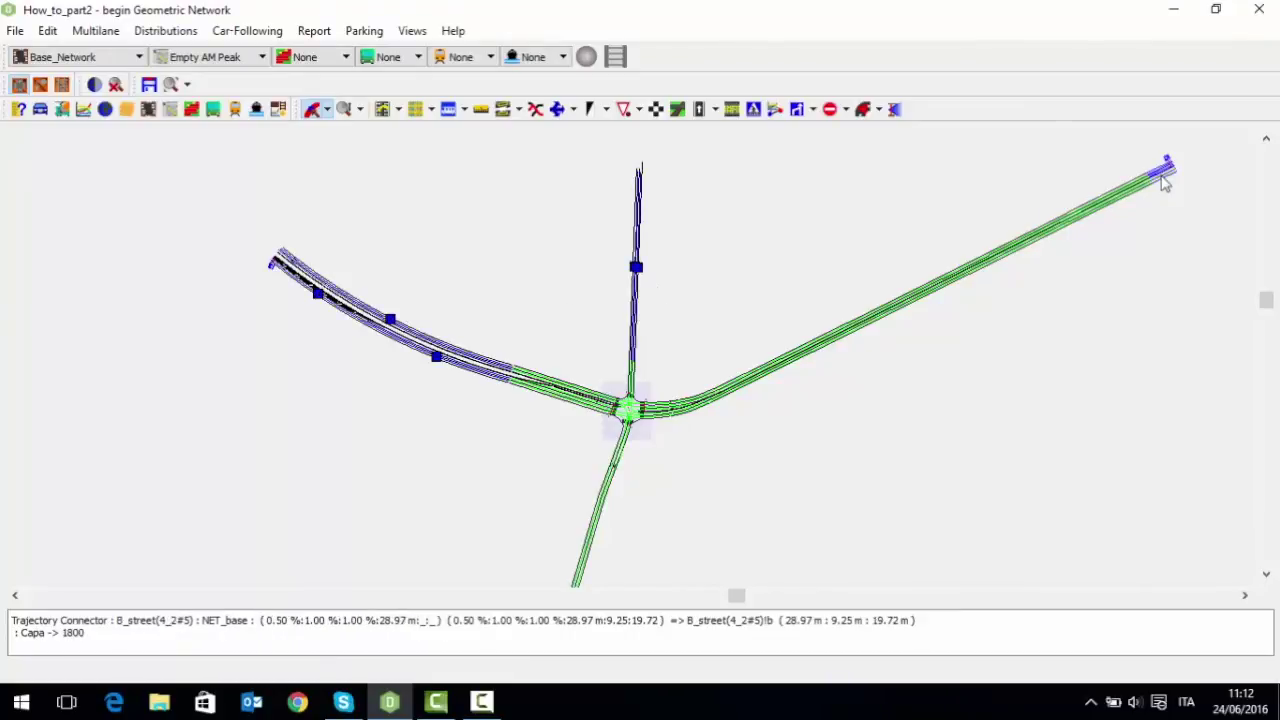
{"action": "scroll", "coordinate": [817, 457], "scroll_direction": "down", "scroll_amount": 2}
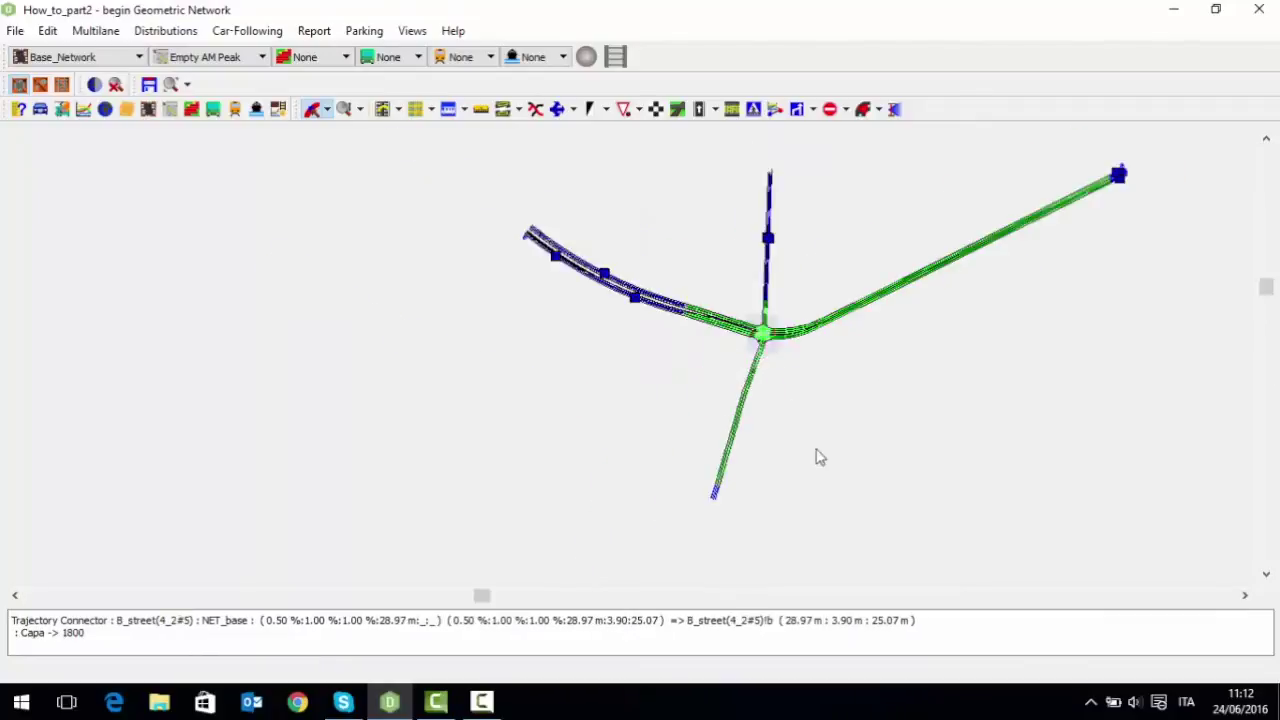
{"action": "scroll", "coordinate": [613, 545], "scroll_direction": "up", "scroll_amount": 4}
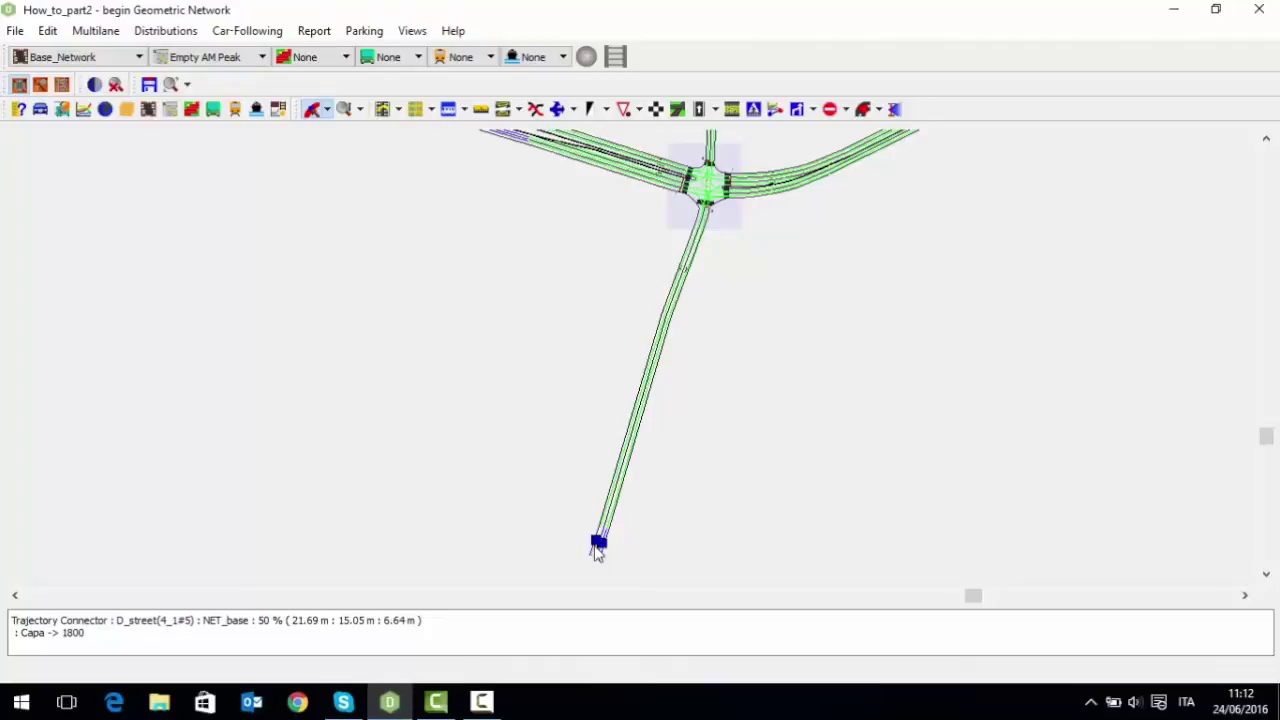
{"action": "right_click", "coordinate": [597, 553]}
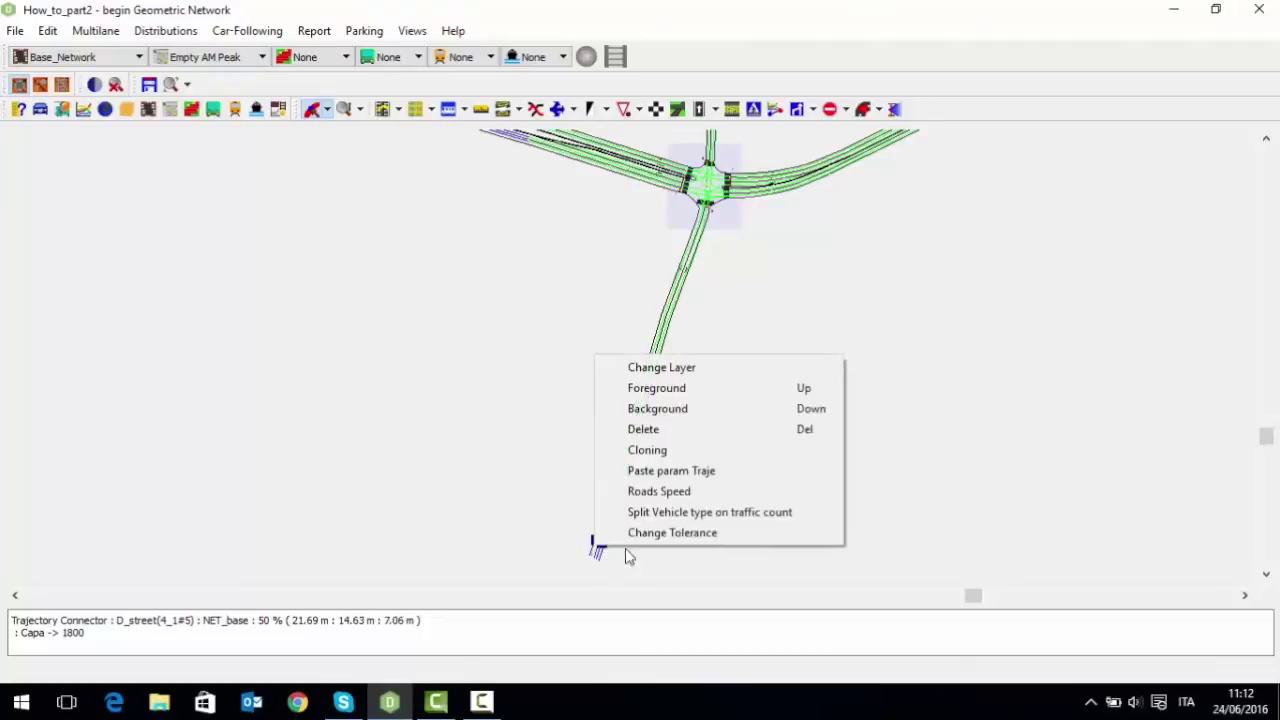
{"action": "left_click", "coordinate": [730, 368]}
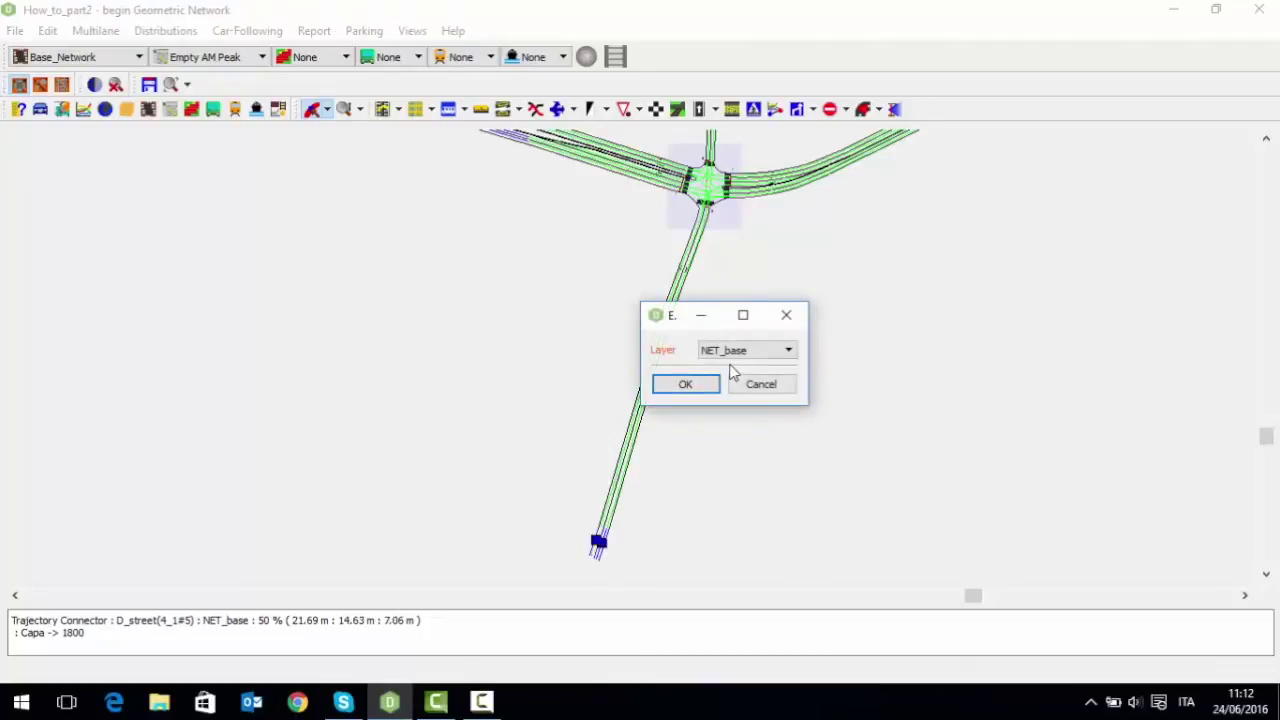
{"action": "left_click", "coordinate": [743, 350]}
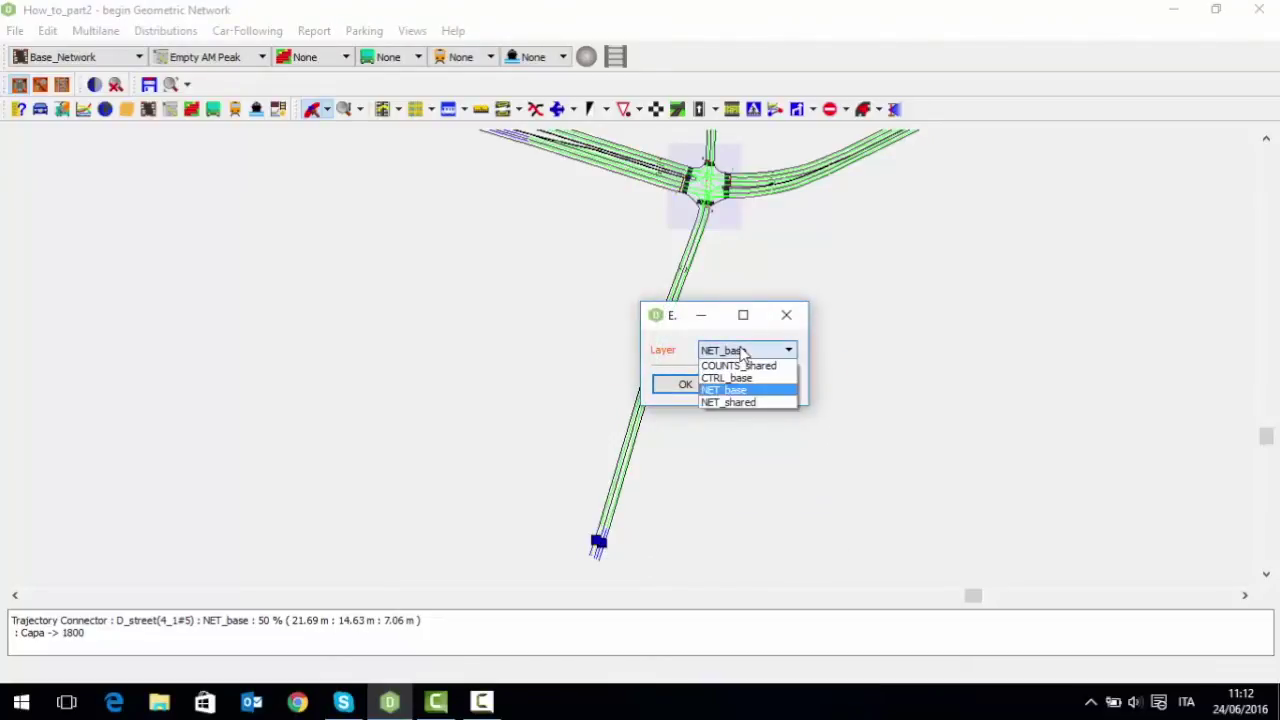
{"action": "left_click", "coordinate": [752, 403]}
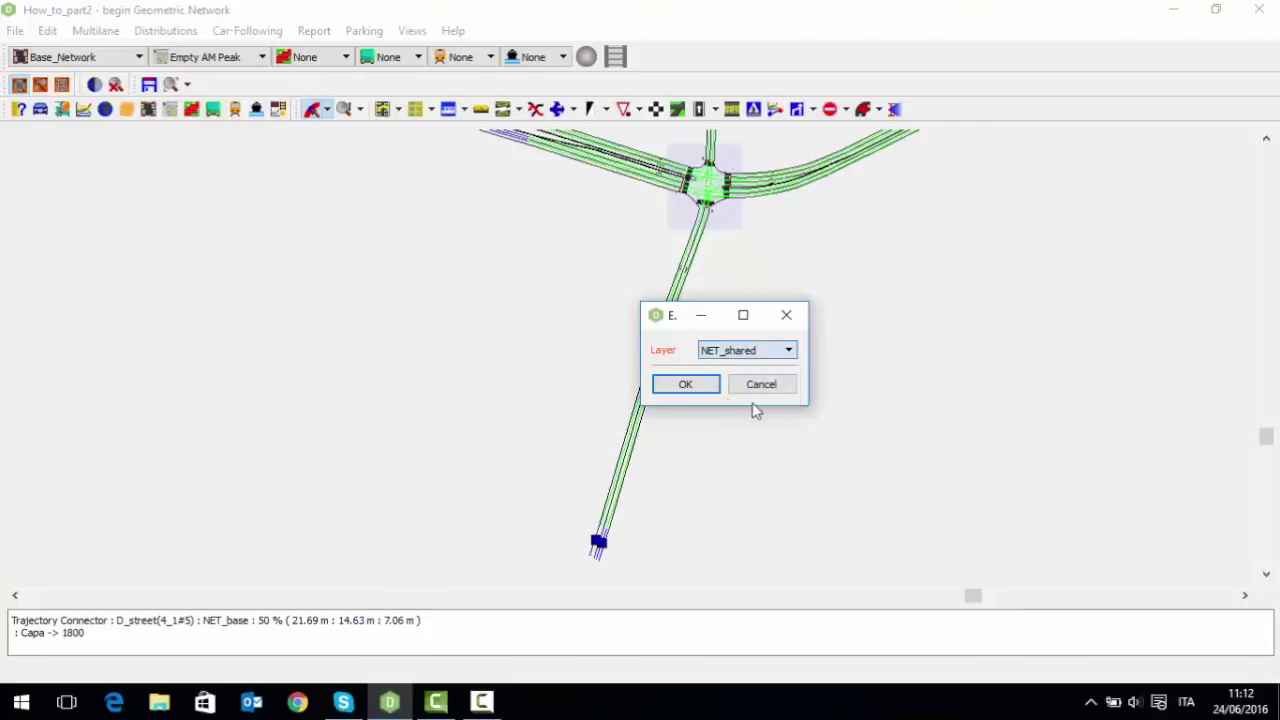
{"action": "left_click", "coordinate": [697, 389]}
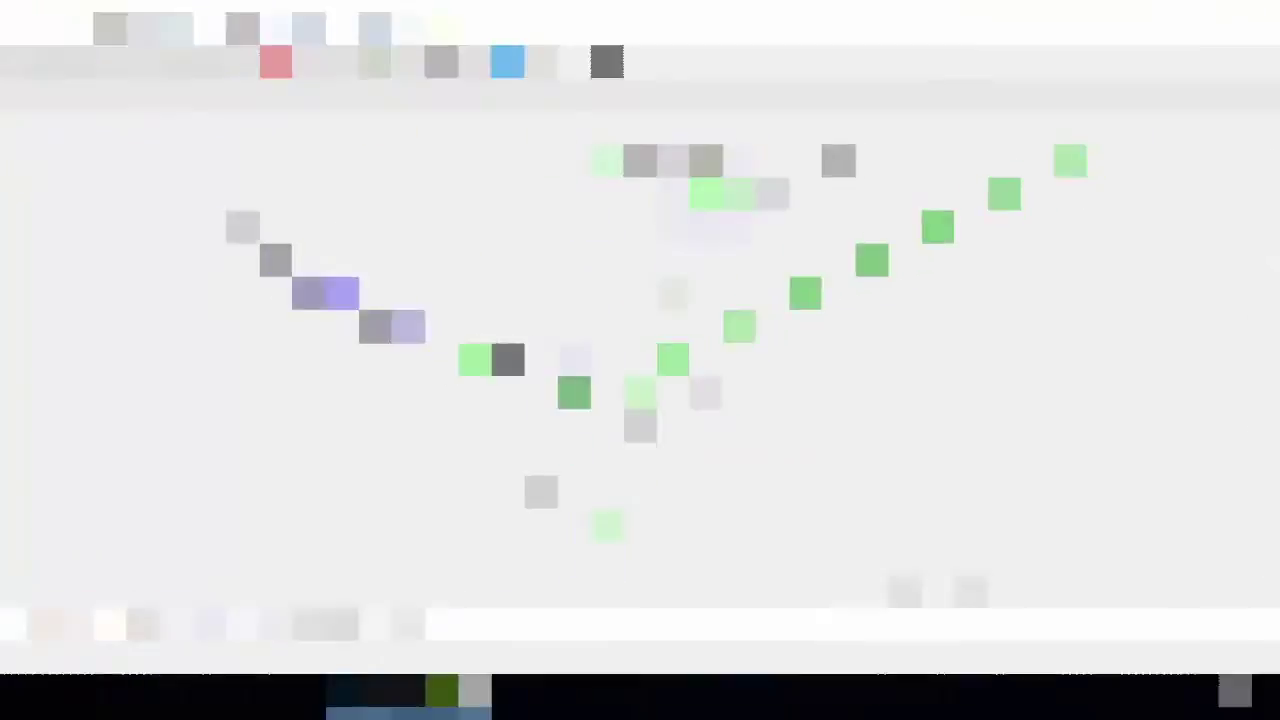
Switch the active network scenario to Porposal_Network and refresh the background to display its Proposal map
{"action": "scroll", "coordinate": [334, 234], "scroll_direction": "down", "scroll_amount": 4}
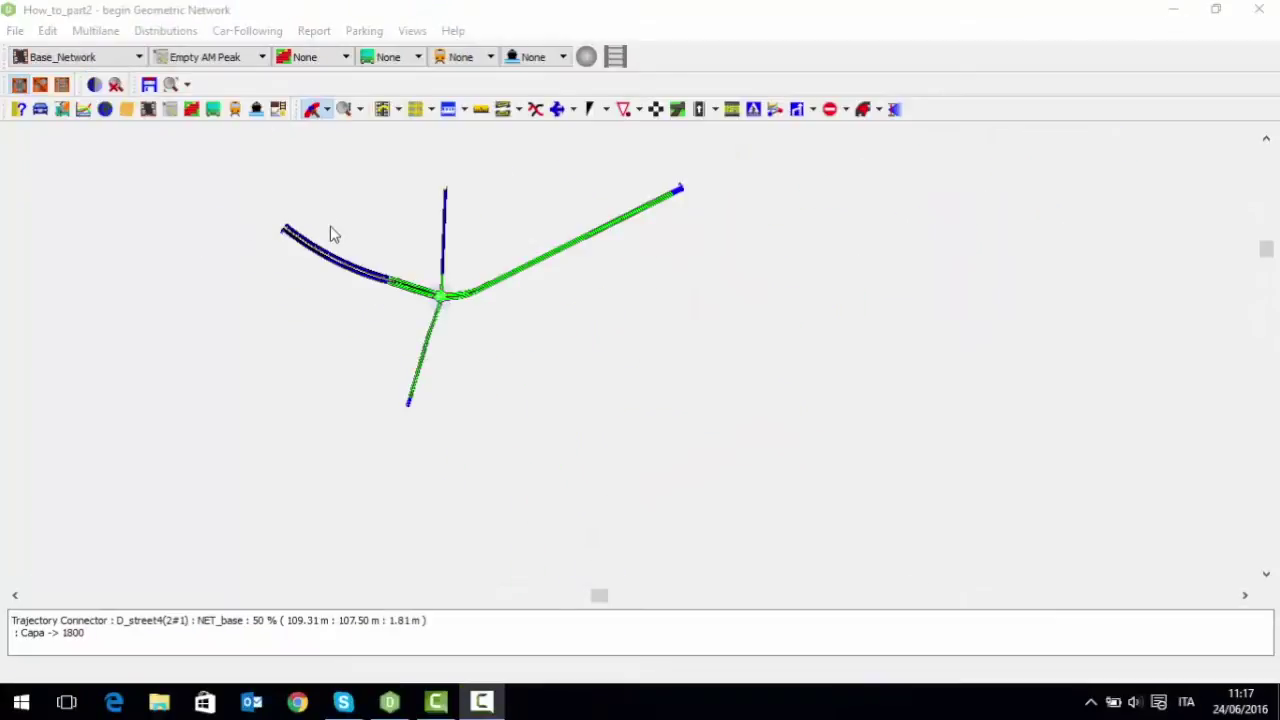
{"action": "left_click", "coordinate": [88, 57]}
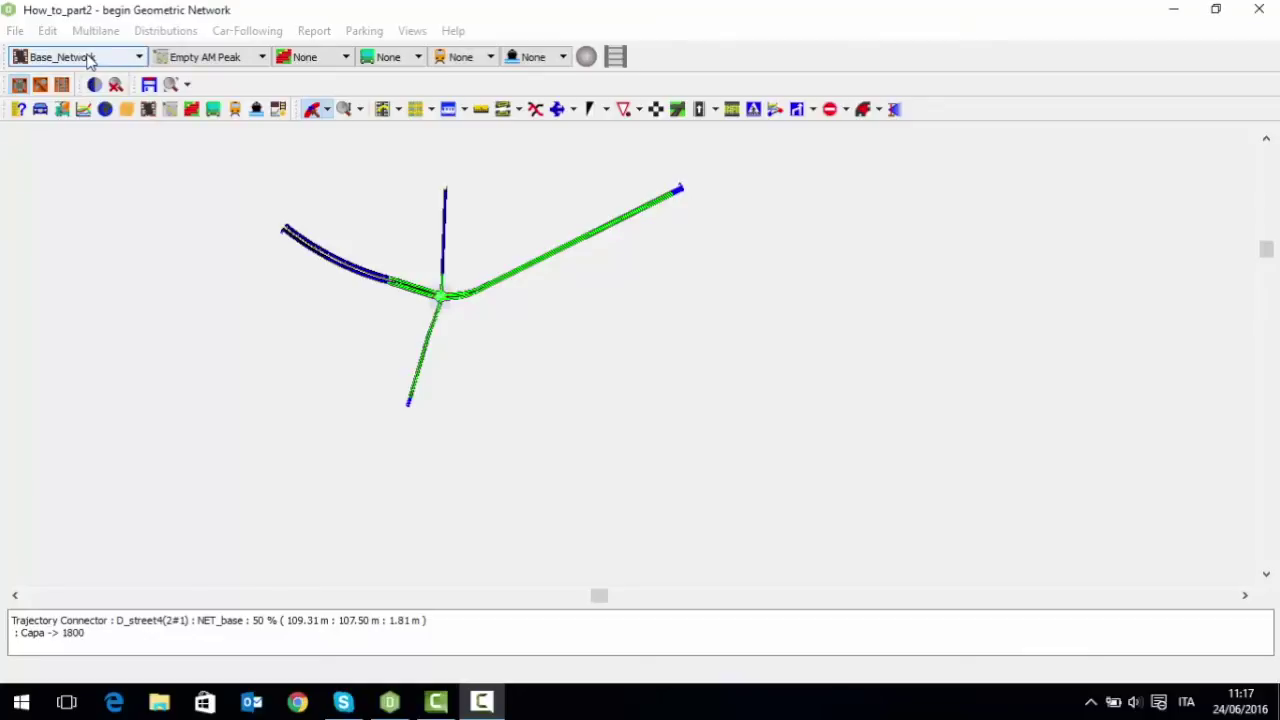
{"action": "left_click", "coordinate": [90, 88]}
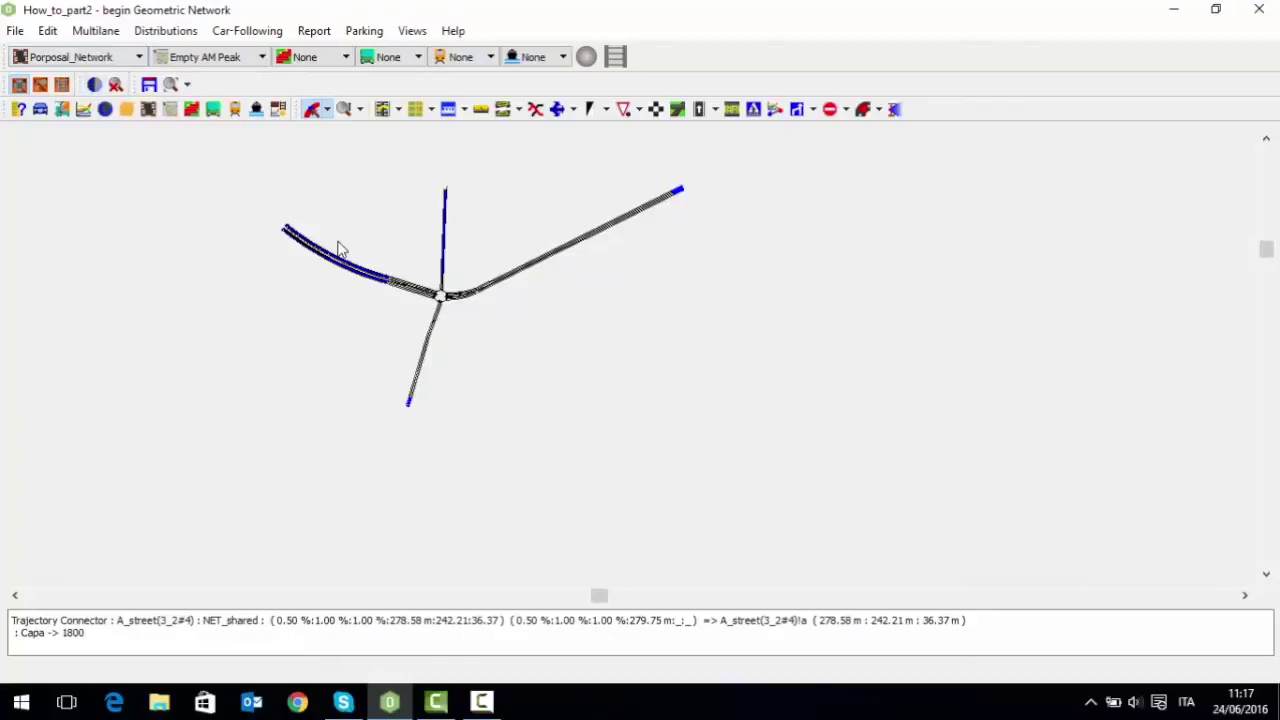
{"action": "scroll", "coordinate": [337, 246], "scroll_direction": "up", "scroll_amount": 2}
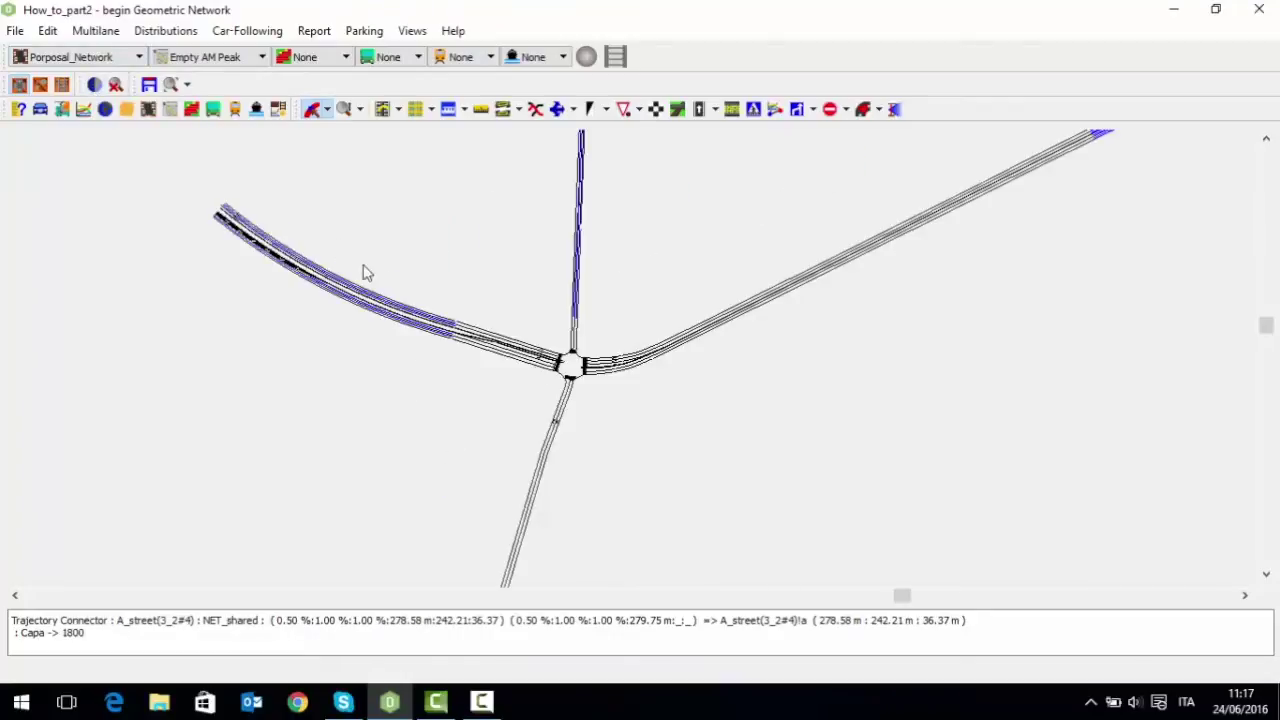
{"action": "left_click", "coordinate": [94, 85]}
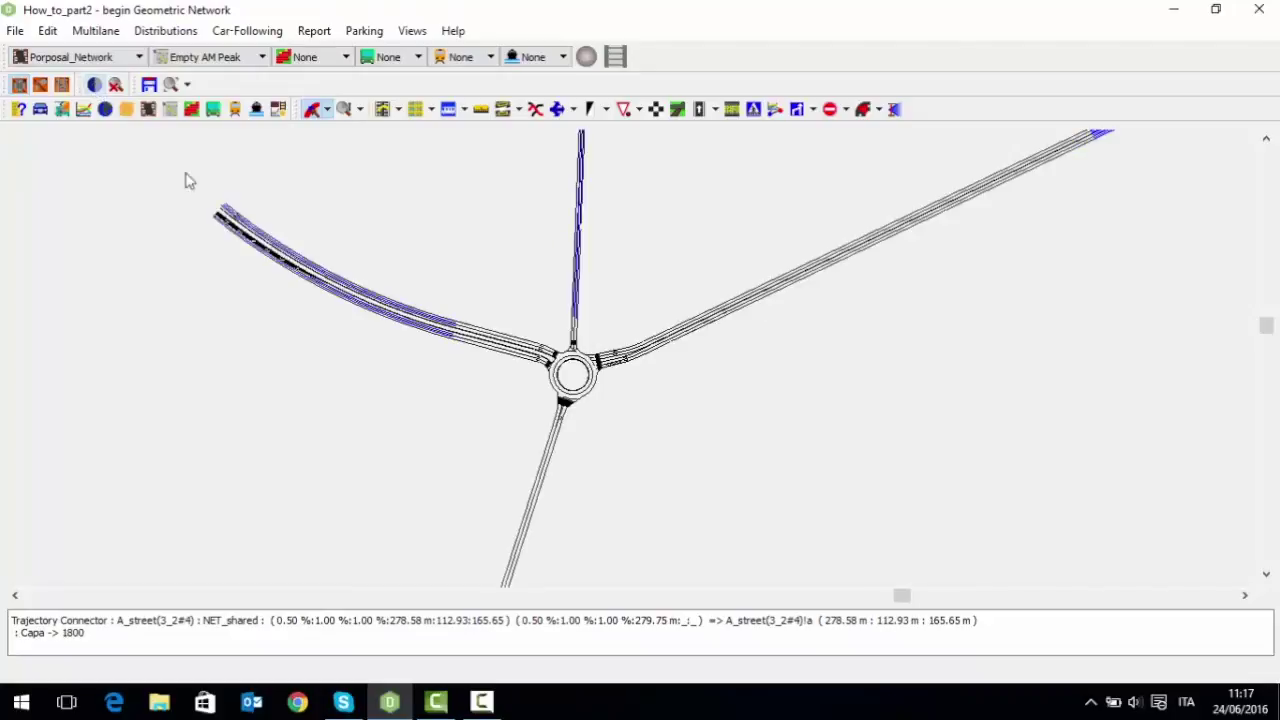
Insert a two-lane support named Rounadabout_1 on the ring's northwest side, with simulated width 2.0 m and lane spacing 4 m on NET_proposal
{"action": "scroll", "coordinate": [545, 385], "scroll_direction": "down", "scroll_amount": 2}
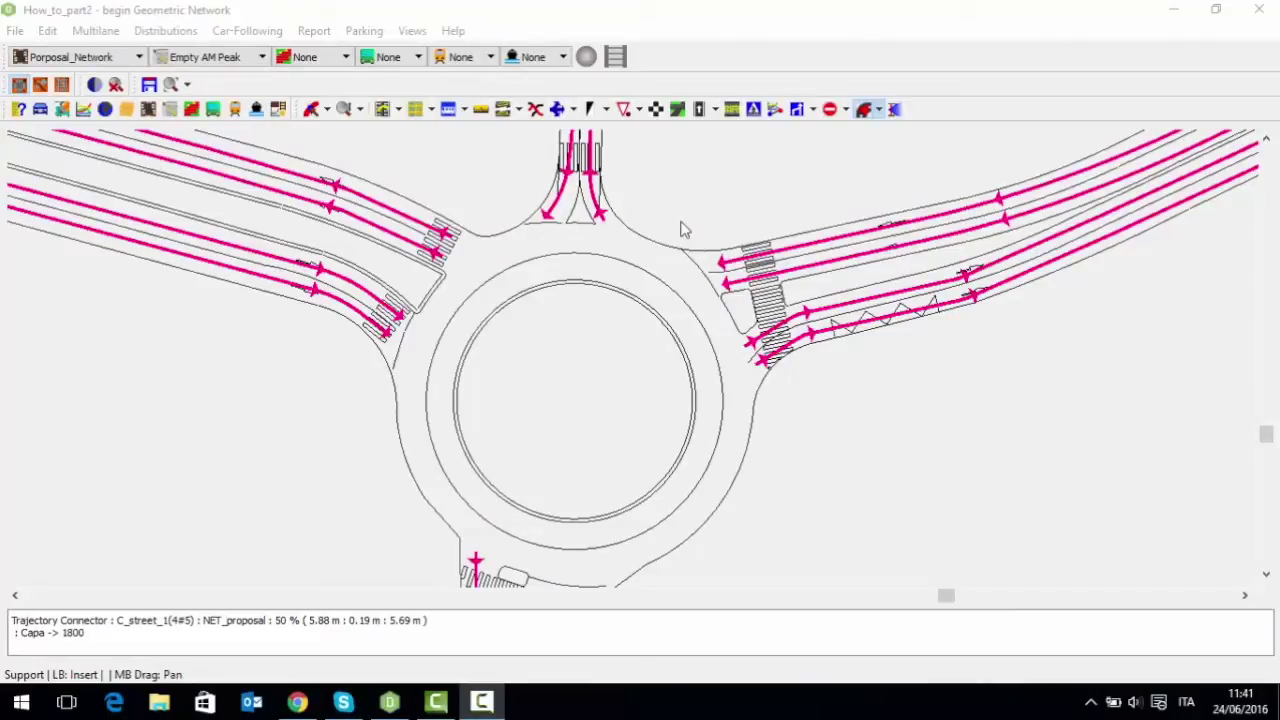
{"action": "left_click", "coordinate": [864, 110]}
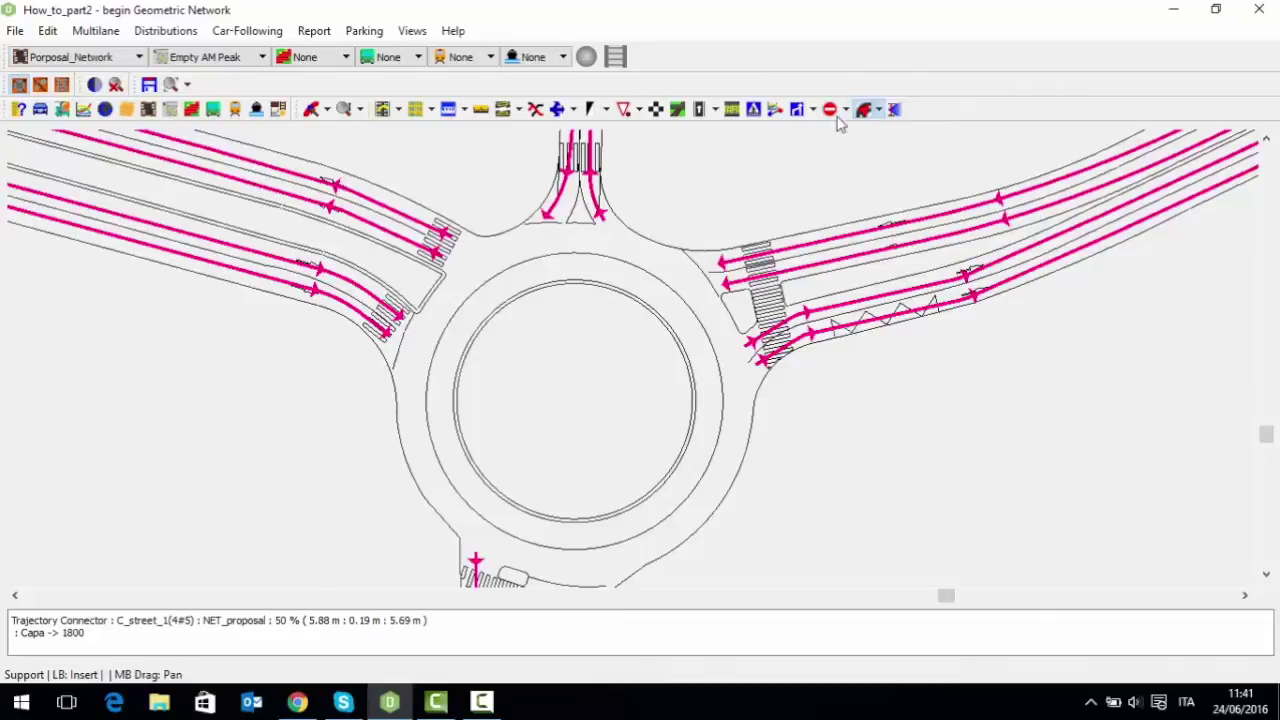
{"action": "left_click", "coordinate": [512, 245]}
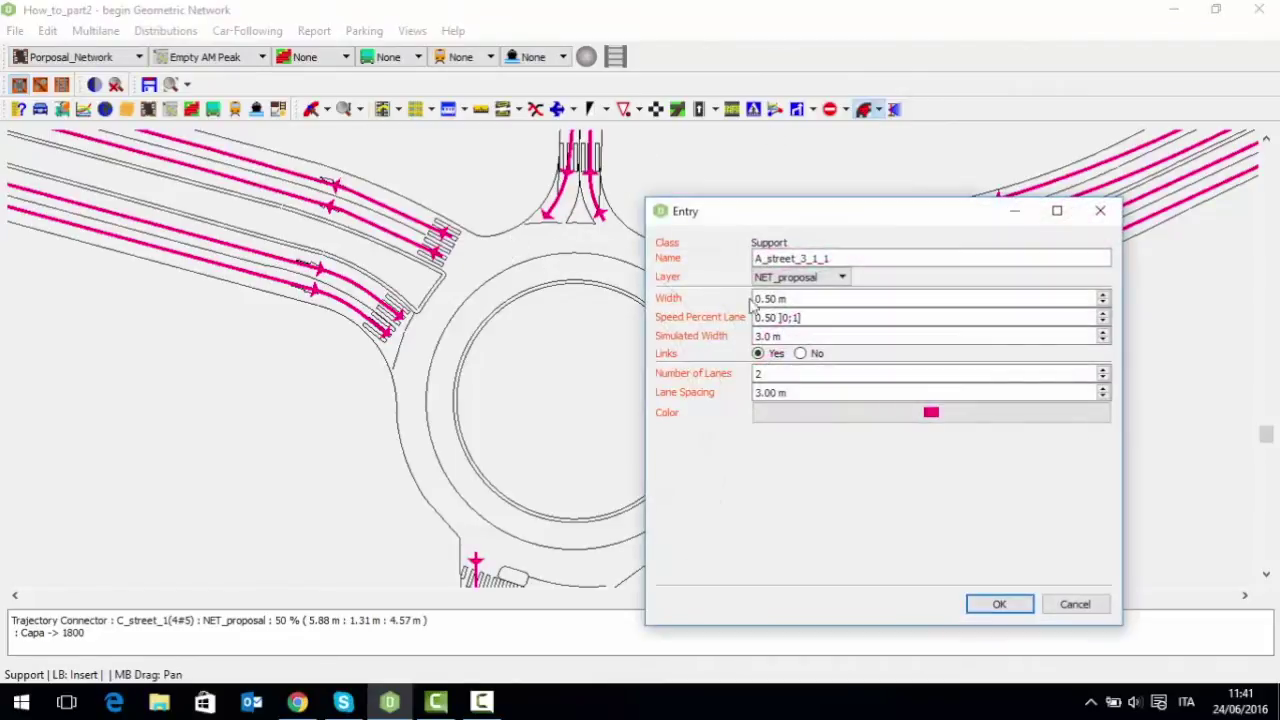
{"action": "type", "text": "Rounadabout"}
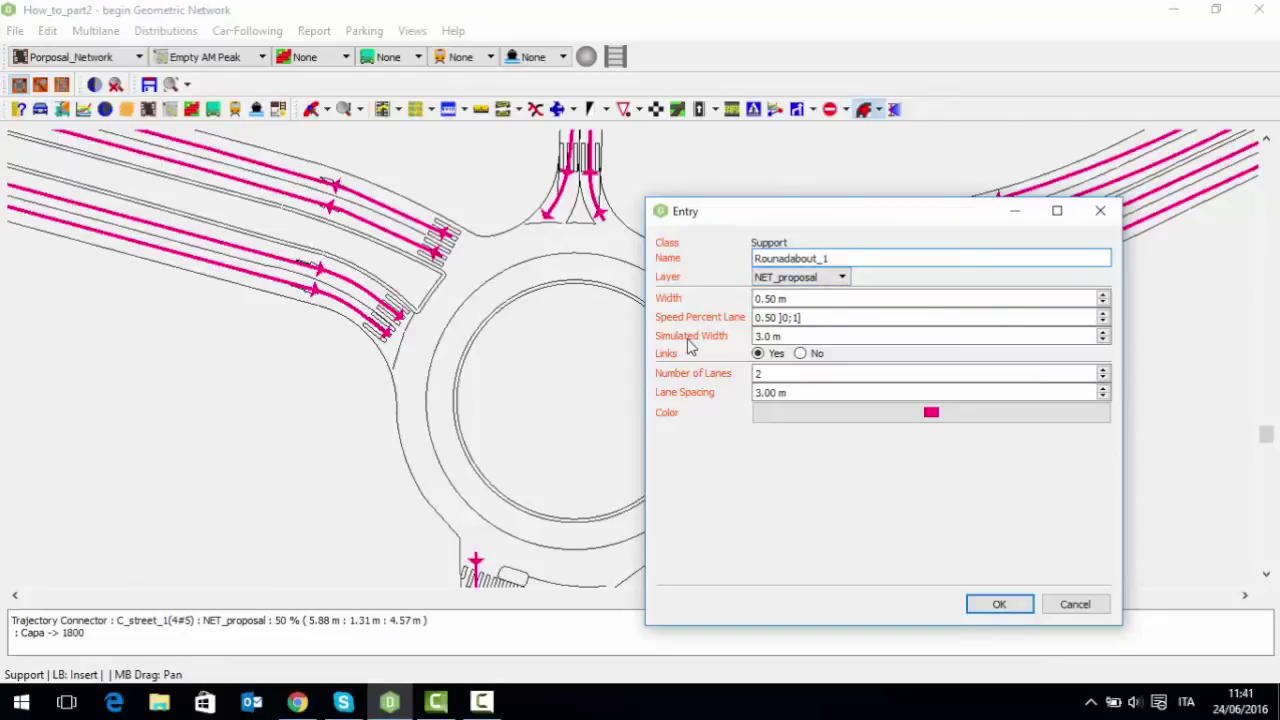
{"action": "double_click", "coordinate": [795, 340]}
{"action": "type", "text": "2"}
{"action": "left_click", "coordinate": [800, 393]}
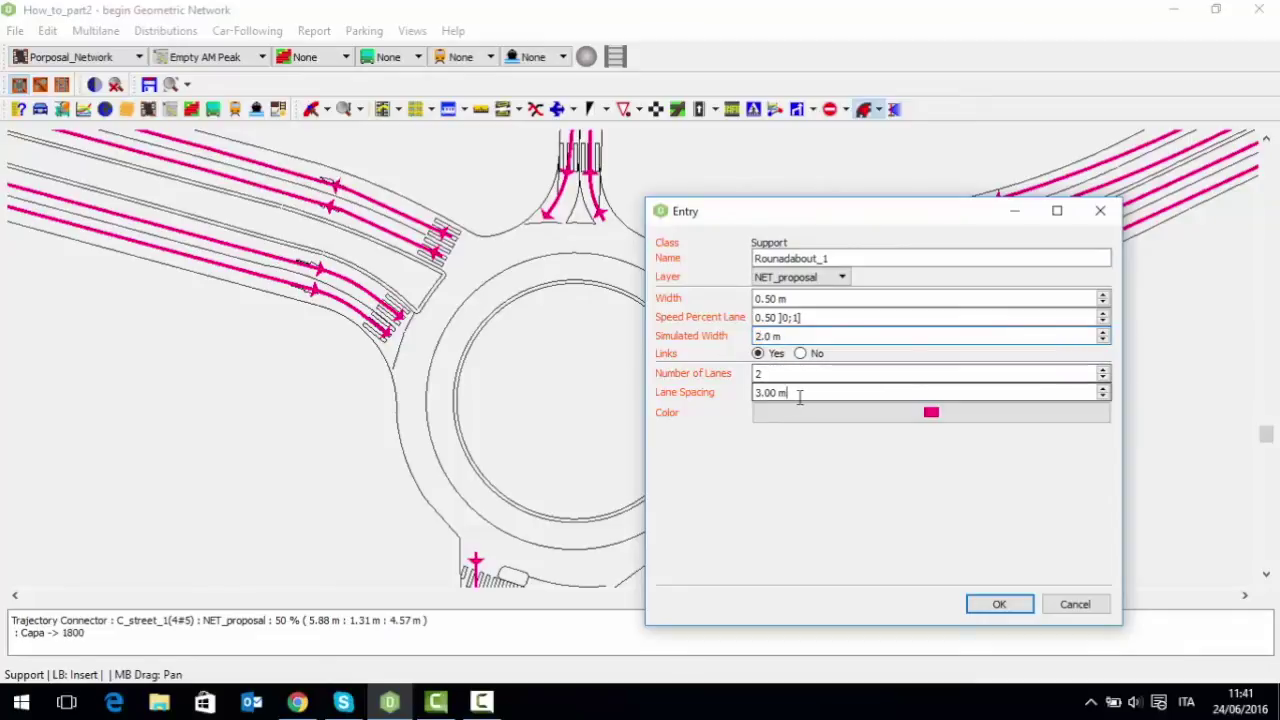
{"action": "left_click_drag", "start_coordinate": [810, 395], "coordinate": [737, 396]}
{"action": "type", "text": "4"}
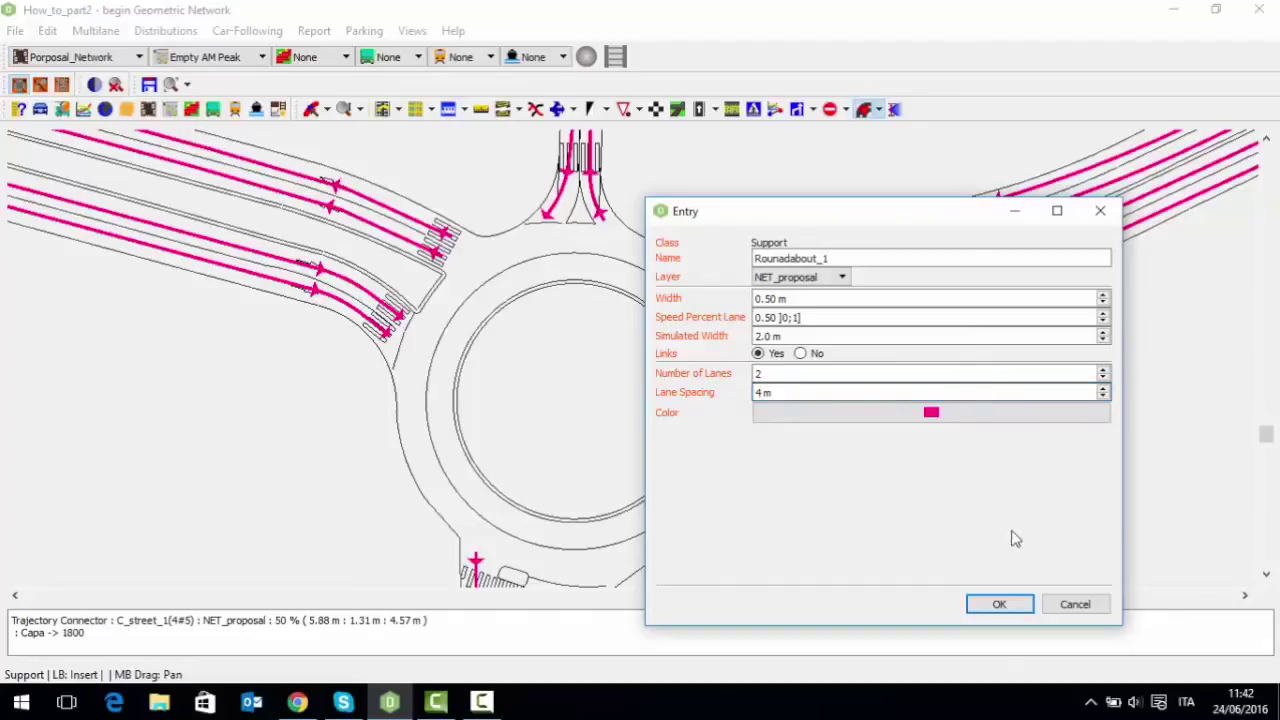
{"action": "left_click", "coordinate": [999, 604]}
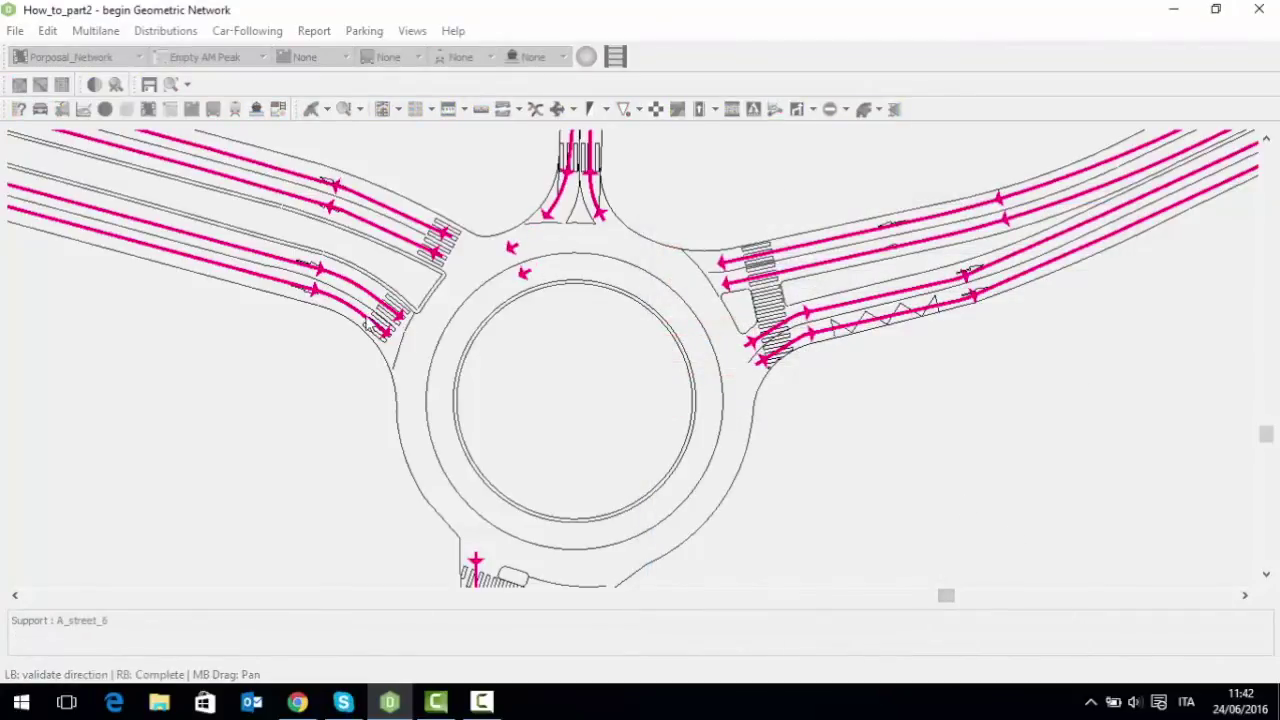
Draw the western half of the roundabout counterclockwise from the northwest support to a second support at the ring's south side
{"action": "left_click", "coordinate": [362, 363]}
{"action": "mouse_move", "coordinate": [563, 483]}
{"action": "left_mouse_down"}
{"action": "mouse_move", "coordinate": [546, 373]}
{"action": "mouse_move", "coordinate": [587, 482]}
{"action": "left_mouse_up"}
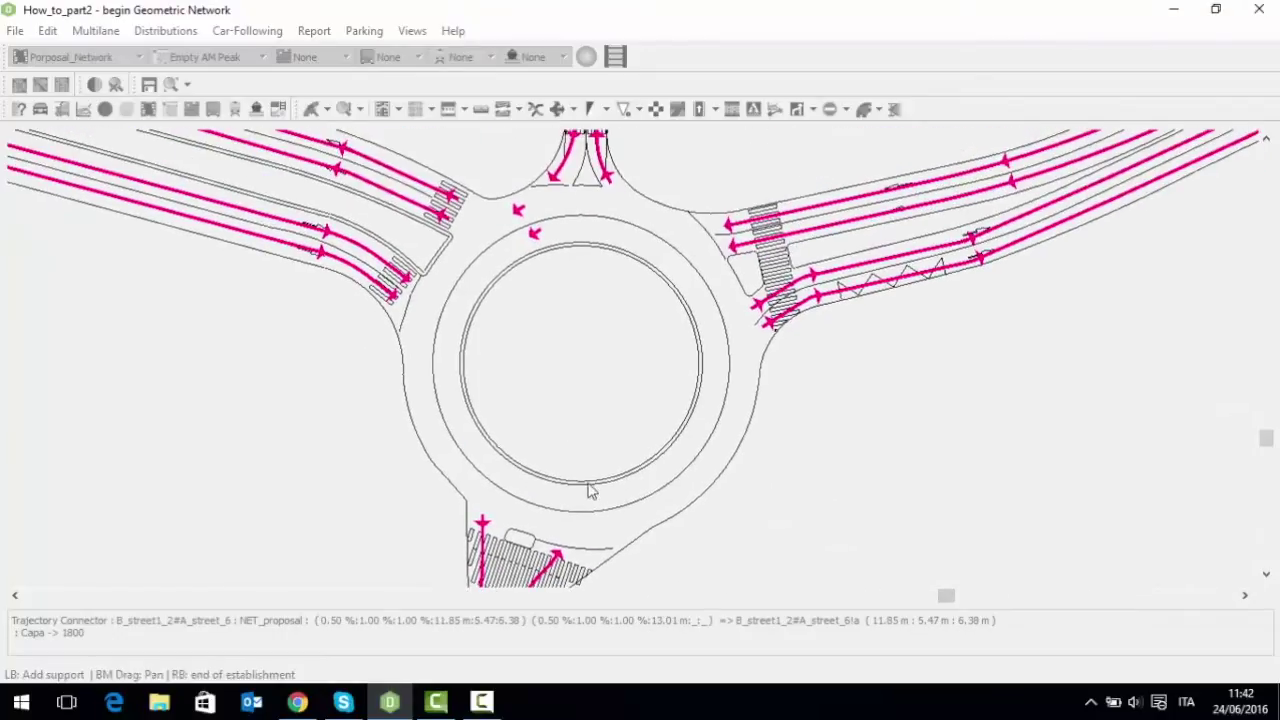
{"action": "right_click", "coordinate": [608, 530]}
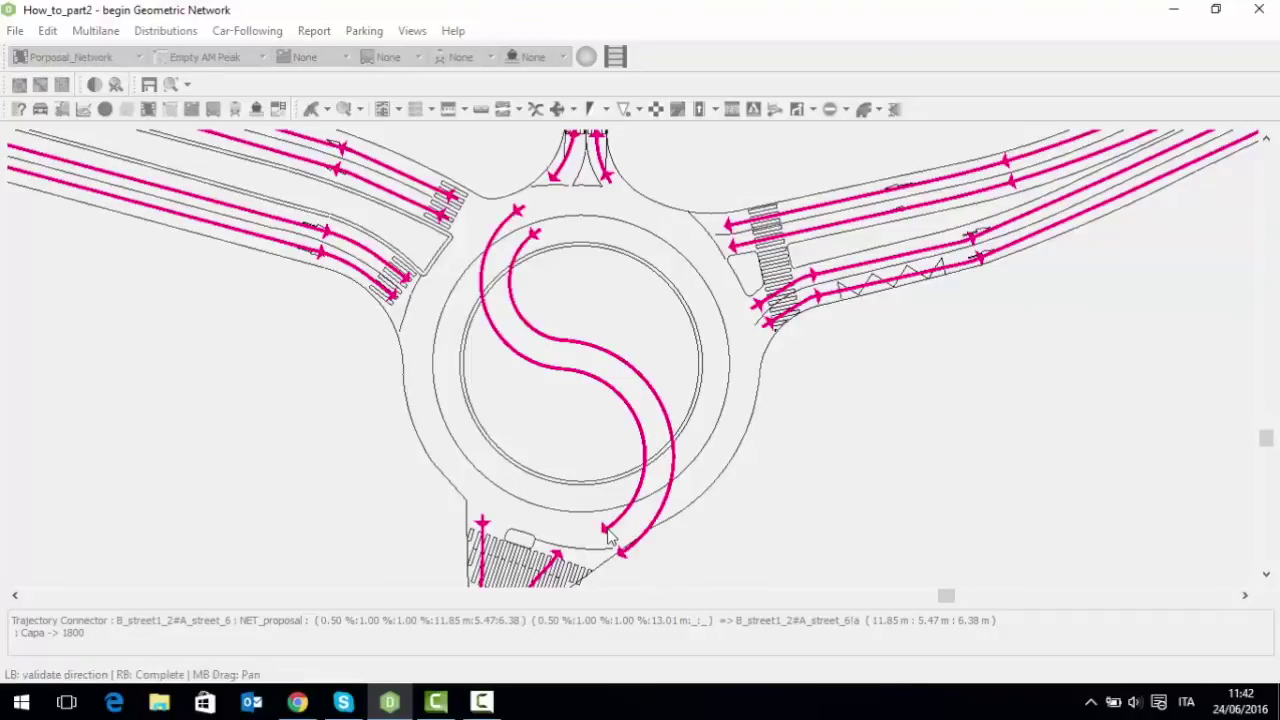
{"action": "left_click", "coordinate": [702, 517]}
{"action": "right_click", "coordinate": [703, 505]}
Close the roundabout with a trajectory from the southern support back to the northwest support, and extend it to both lanes
{"action": "left_click", "coordinate": [867, 109]}
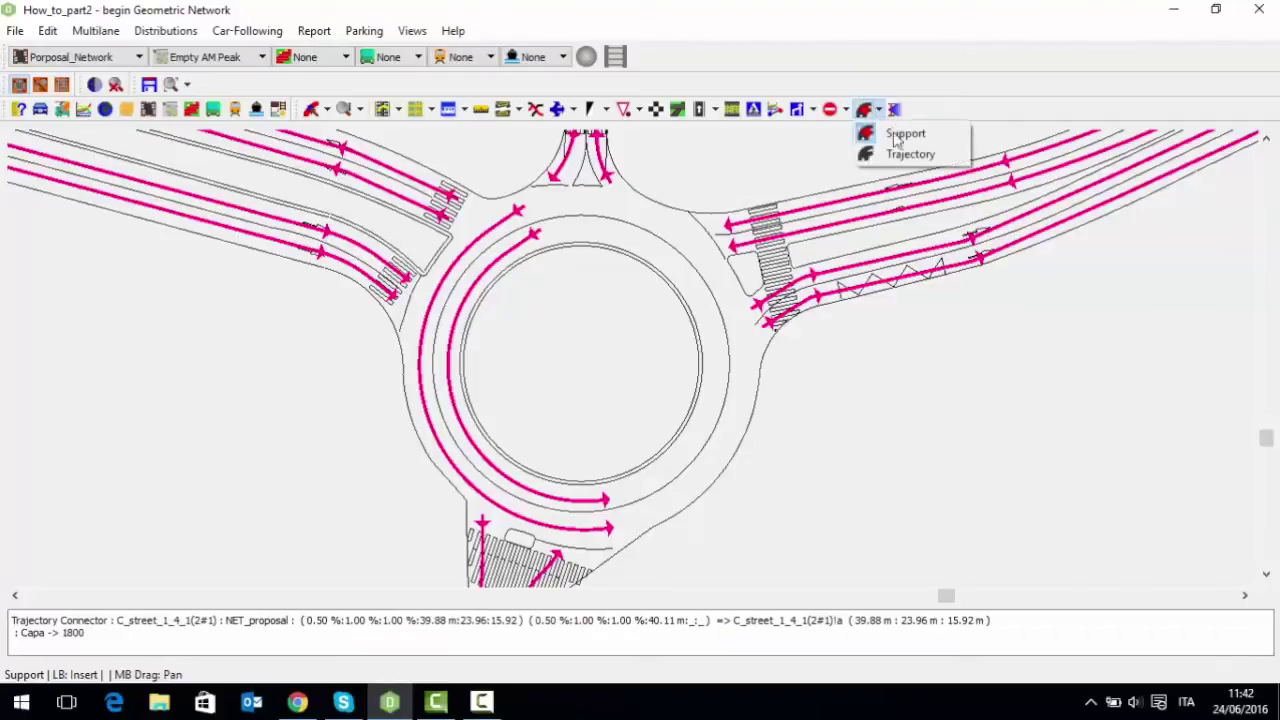
{"action": "left_click", "coordinate": [900, 154]}
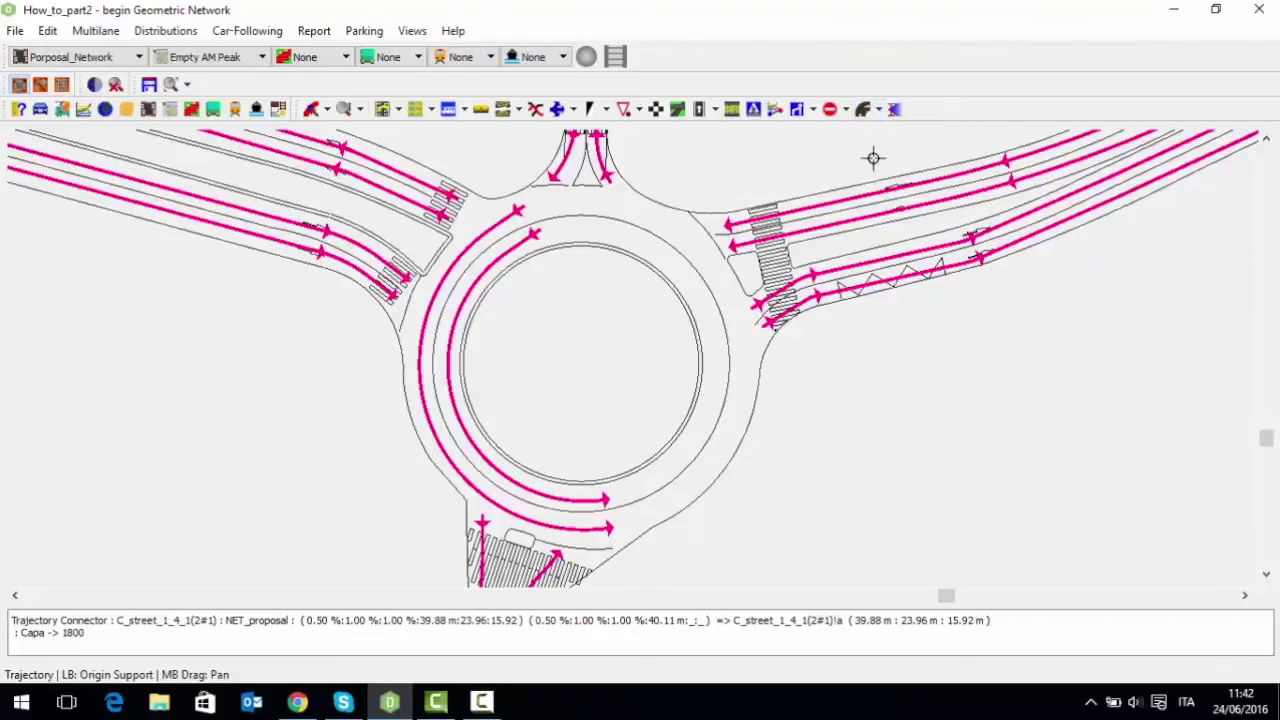
{"action": "left_click", "coordinate": [611, 530]}
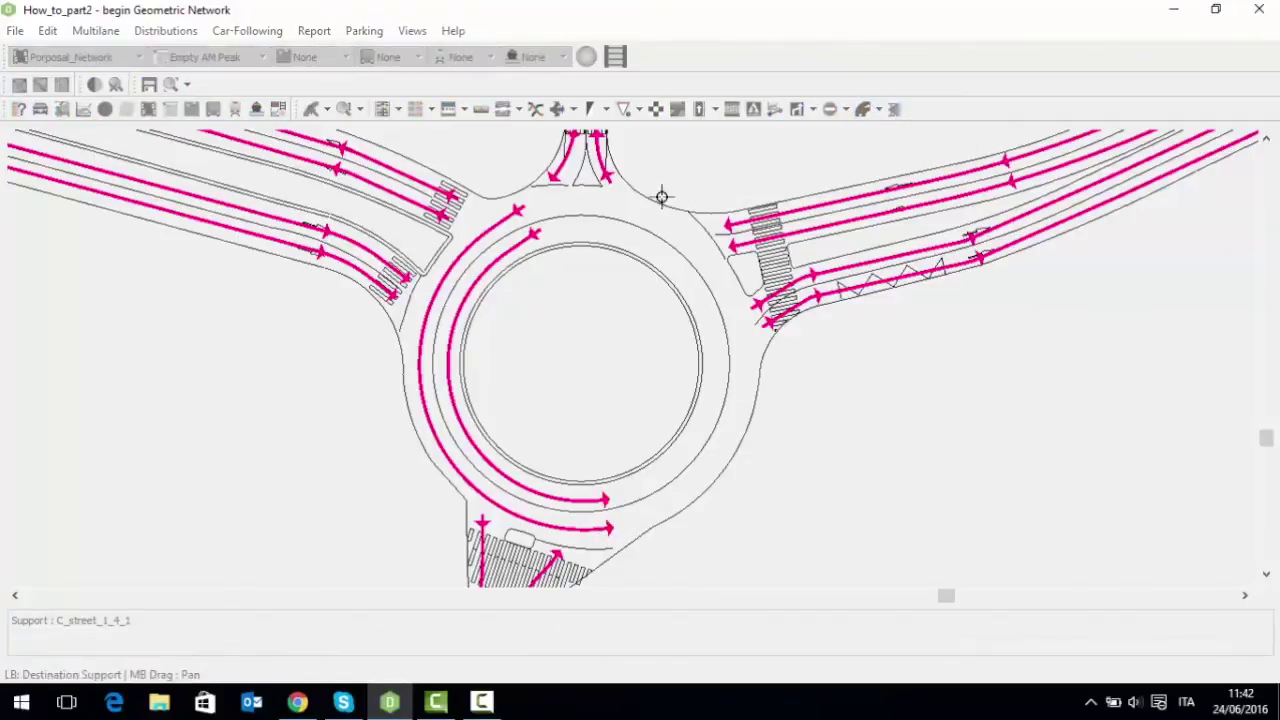
{"action": "left_click", "coordinate": [519, 207]}
{"action": "right_click", "coordinate": [610, 203]}
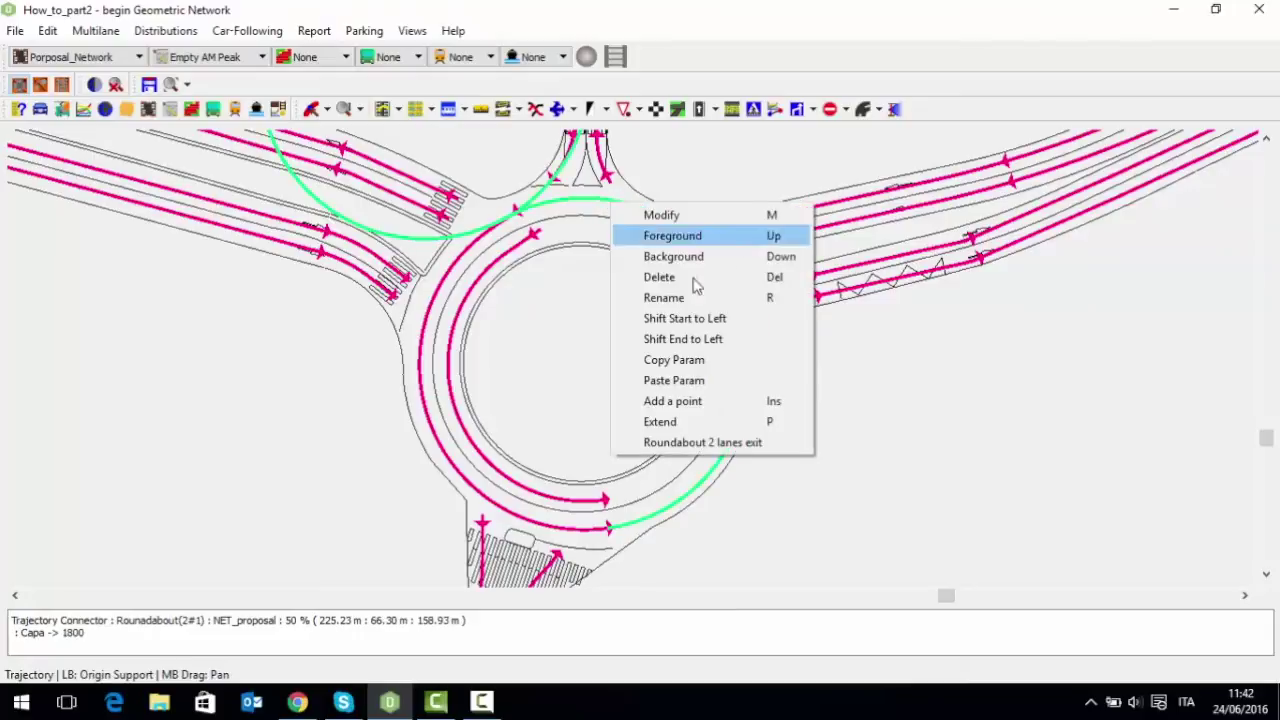
{"action": "left_click", "coordinate": [706, 421]}
Add a point to the closing ring trajectory just below the northern street's exit
{"action": "left_click", "coordinate": [312, 108]}
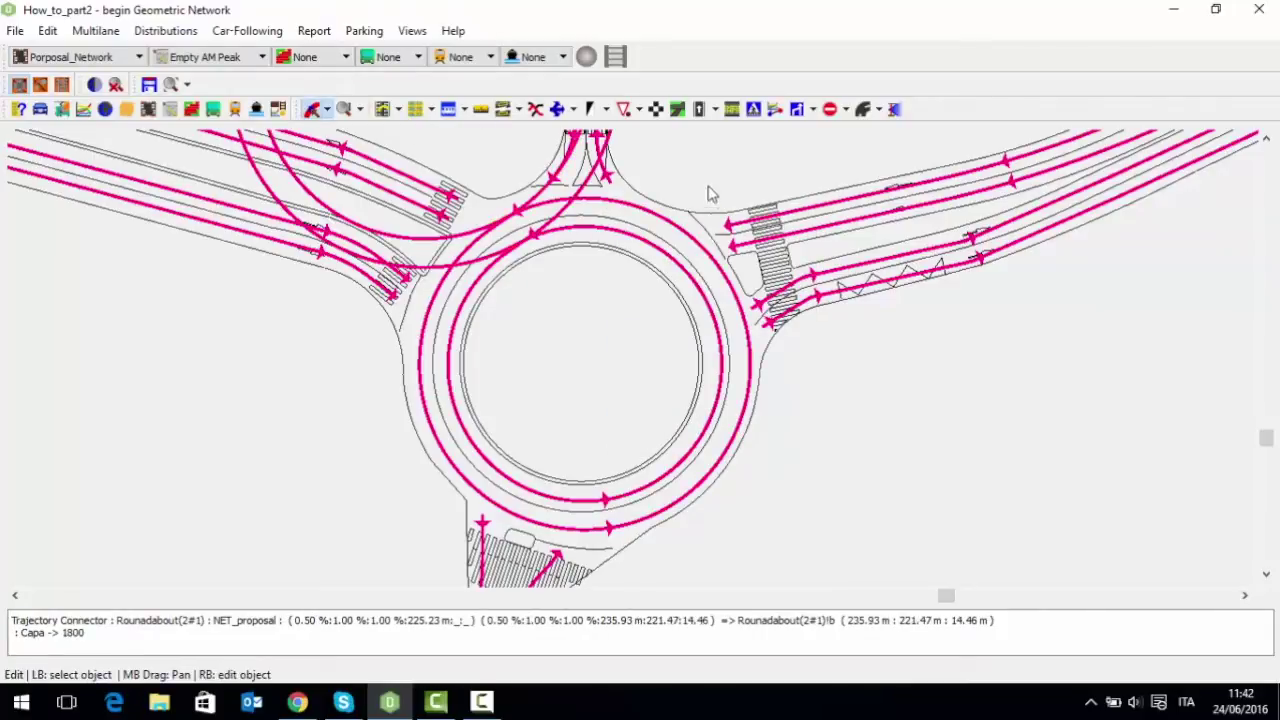
{"action": "scroll", "coordinate": [680, 183], "scroll_direction": "up", "scroll_amount": 1}
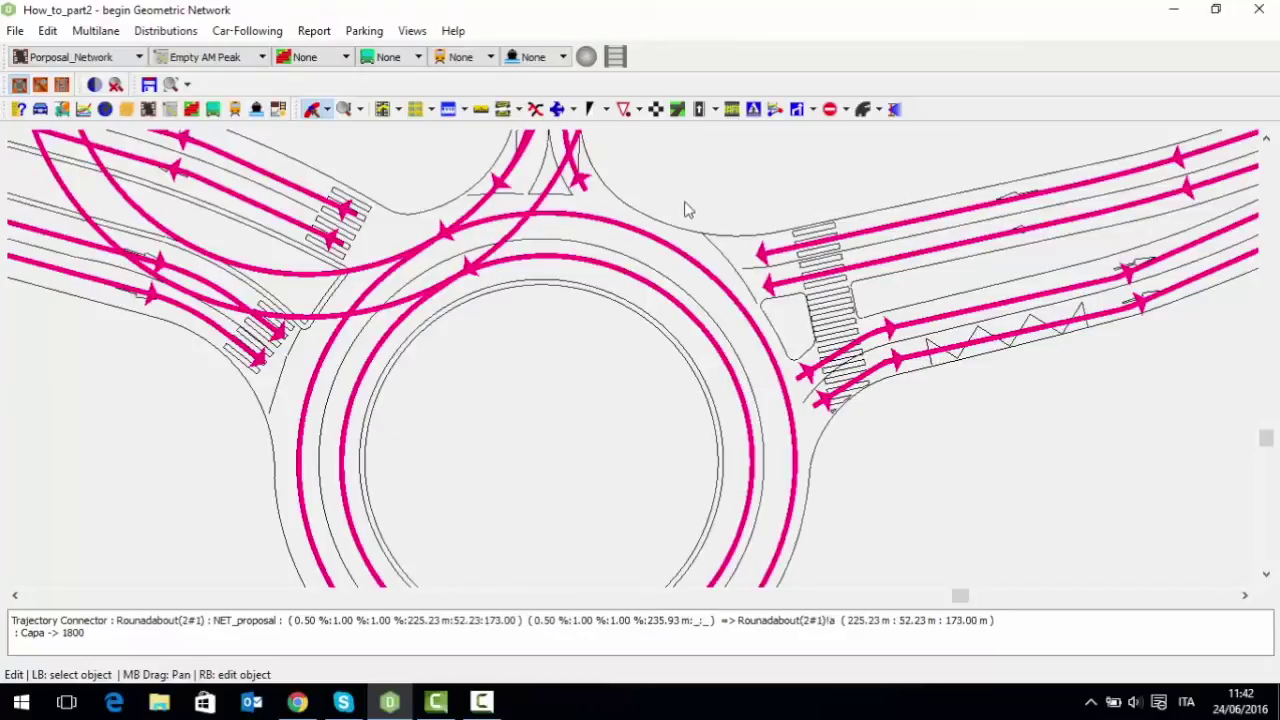
{"action": "left_click", "coordinate": [591, 265]}
{"action": "right_click", "coordinate": [591, 265]}
{"action": "left_click", "coordinate": [655, 419]}
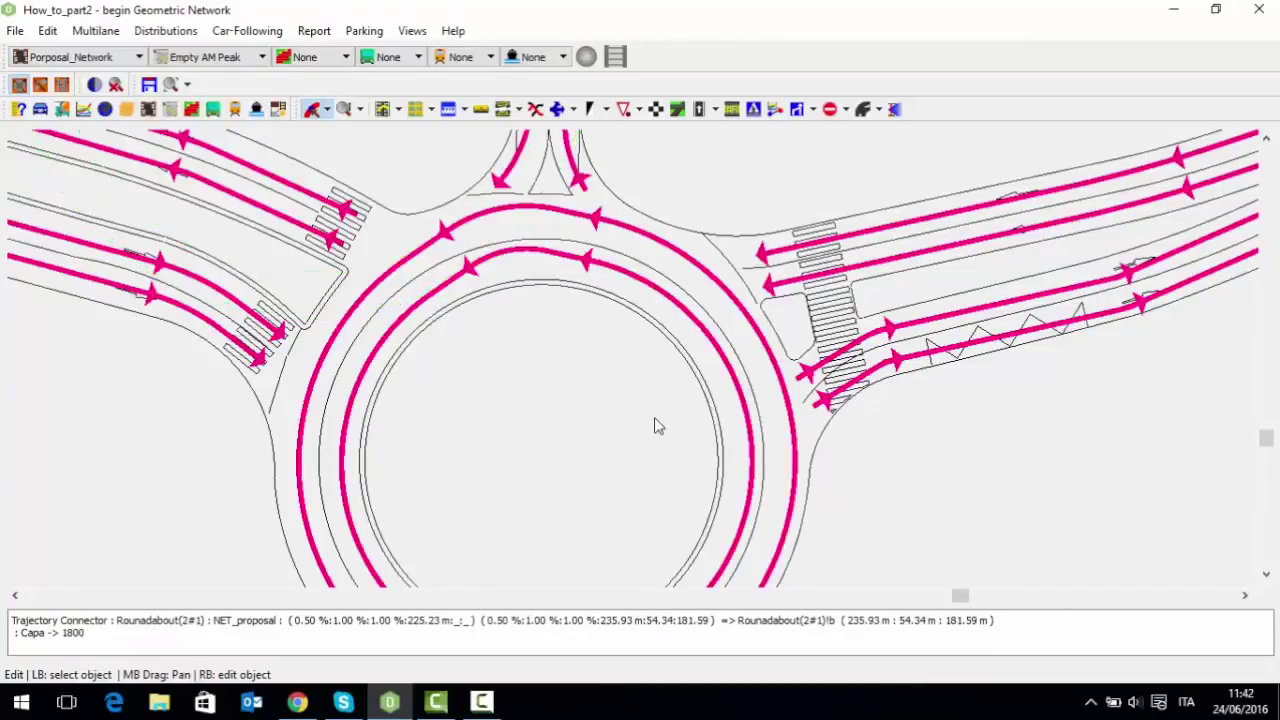
Reposition the ring's north and northwest supports so both lanes follow the circular carriageway of the background drawing
{"action": "left_click", "coordinate": [314, 110]}
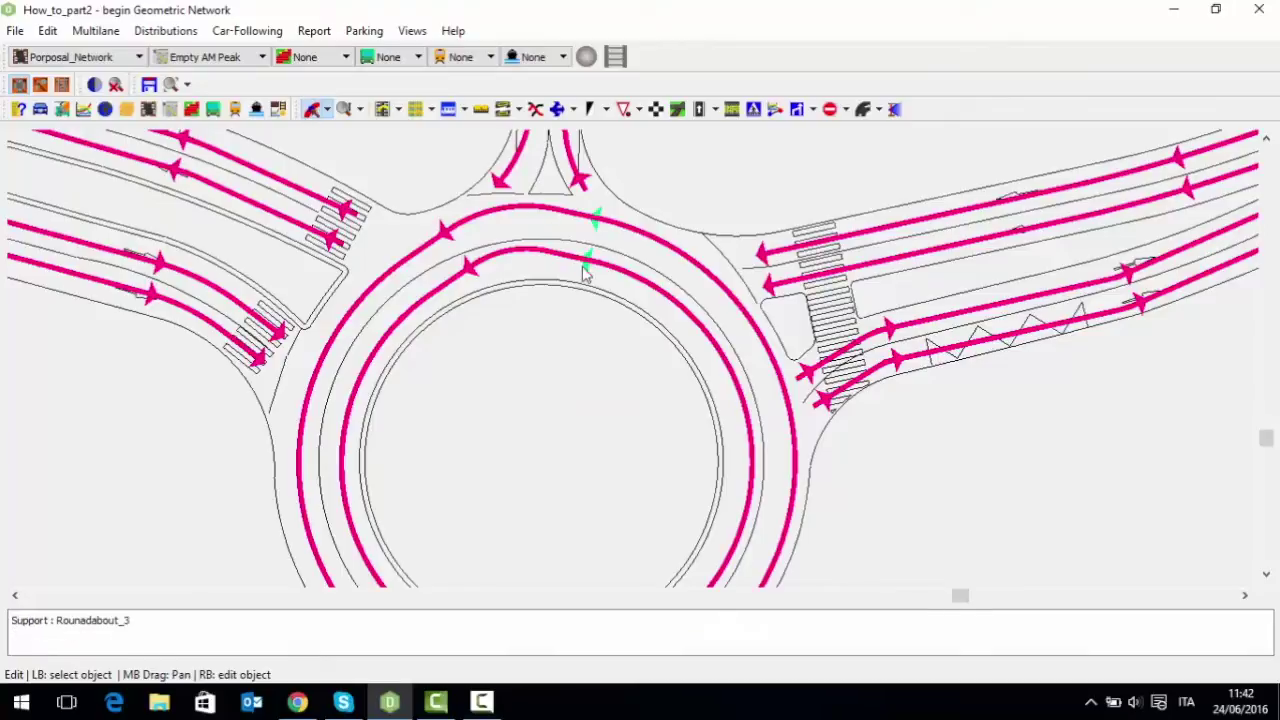
{"action": "left_click_drag", "start_coordinate": [588, 268], "coordinate": [589, 296]}
{"action": "left_click_drag", "start_coordinate": [472, 270], "coordinate": [449, 285]}
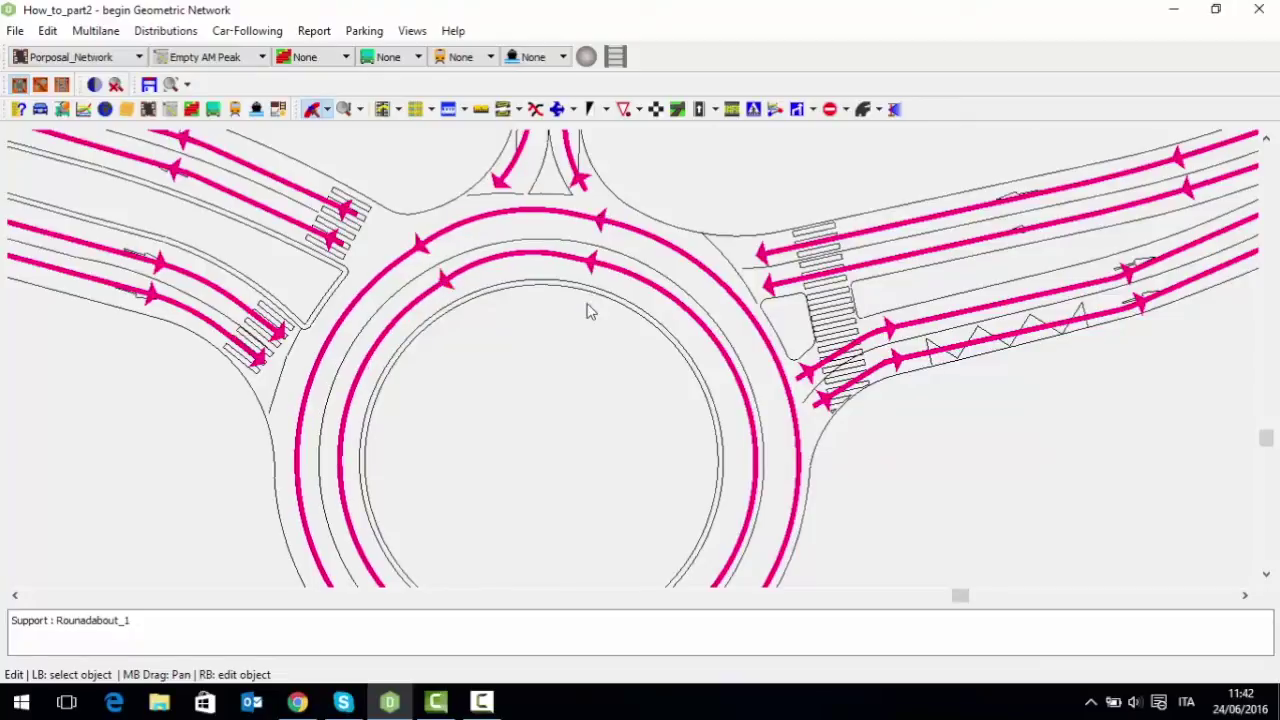
{"action": "left_click_drag", "start_coordinate": [586, 304], "coordinate": [600, 263]}
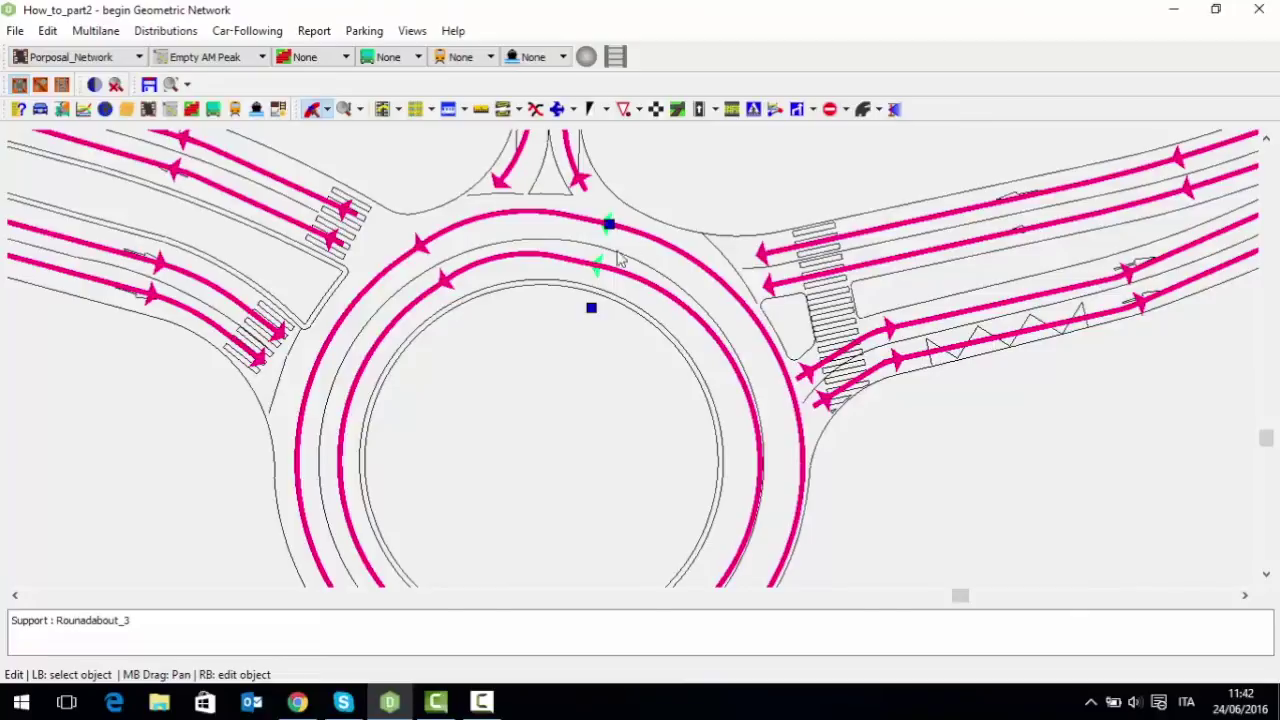
{"action": "left_click_drag", "start_coordinate": [663, 180], "coordinate": [643, 276]}
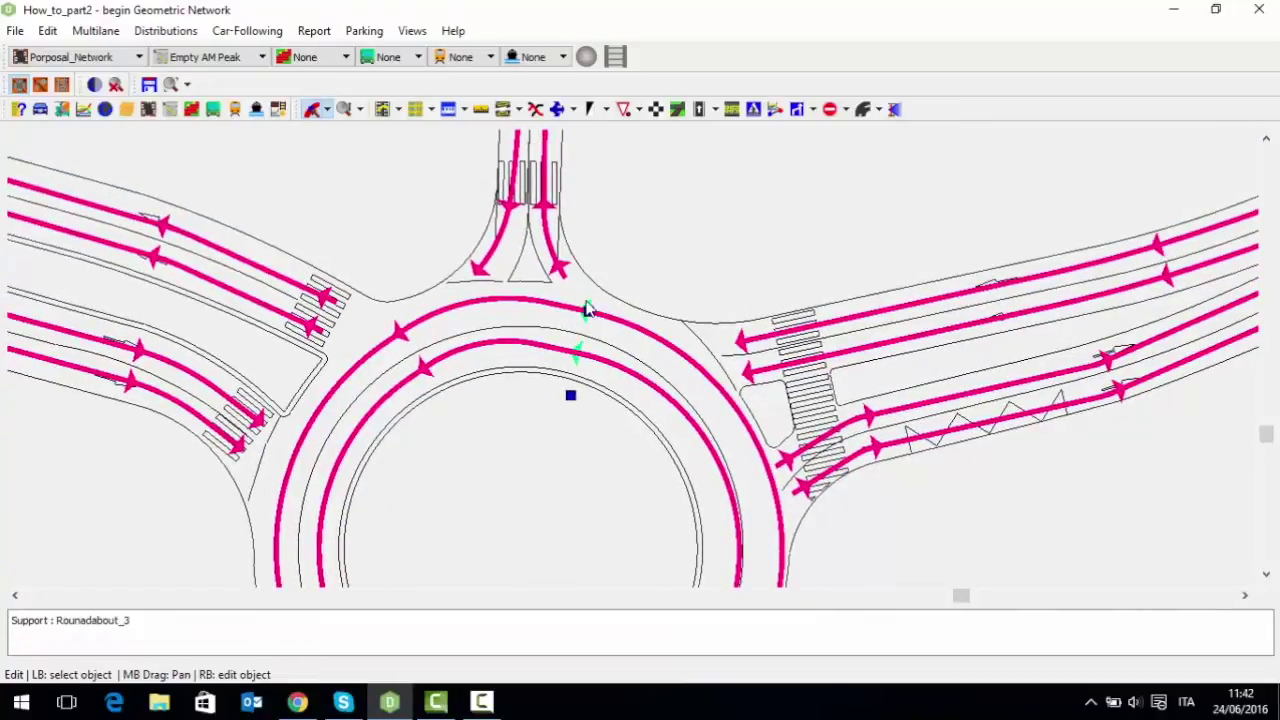
{"action": "left_click", "coordinate": [668, 247]}
Create the exit trajectory from the ring's northern support to the outbound support of the northern street
{"action": "left_click", "coordinate": [862, 109]}
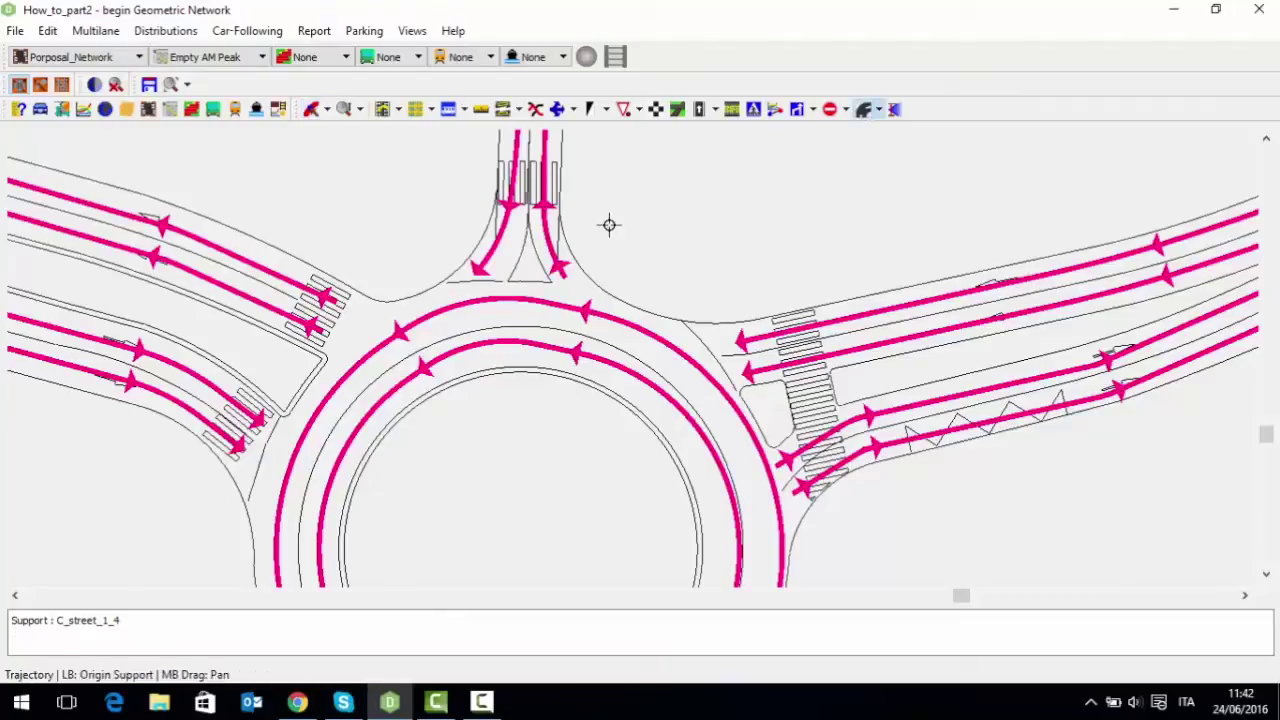
{"action": "left_click", "coordinate": [585, 304]}
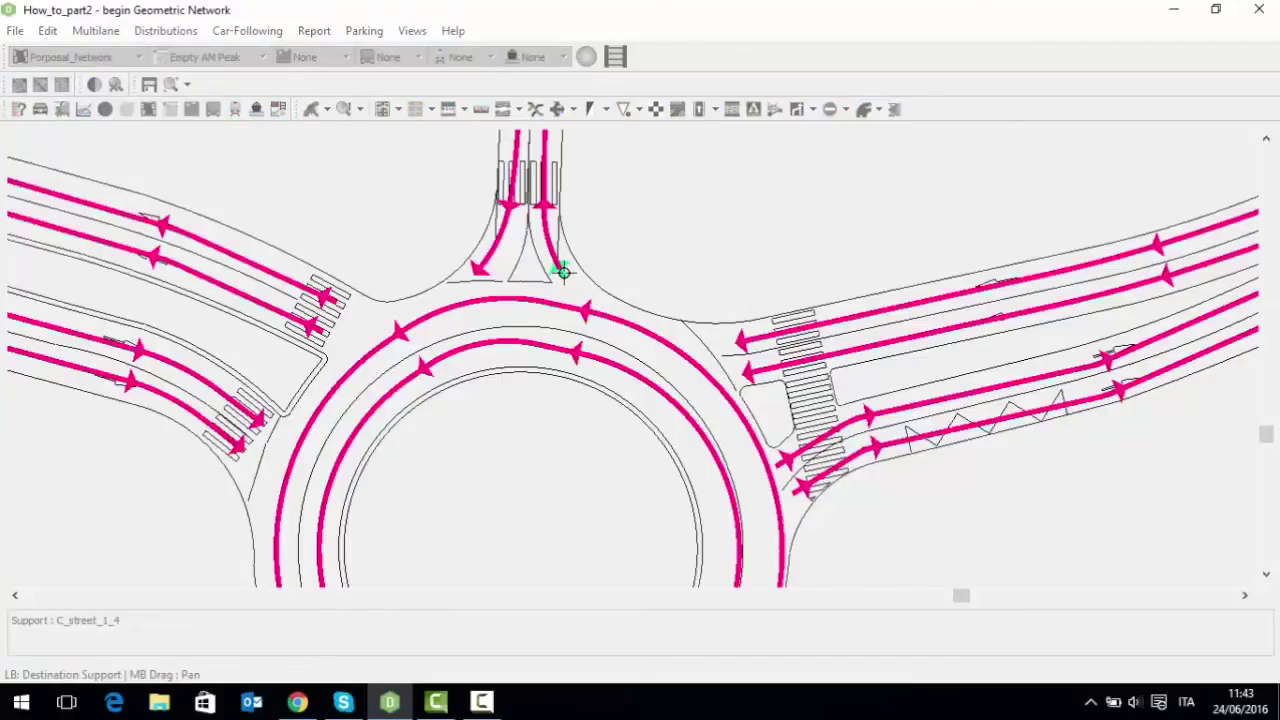
{"action": "left_click", "coordinate": [563, 271]}
{"action": "left_click_drag", "start_coordinate": [658, 255], "coordinate": [718, 265]}
{"action": "scroll", "coordinate": [600, 329], "scroll_direction": "up", "scroll_amount": 2}
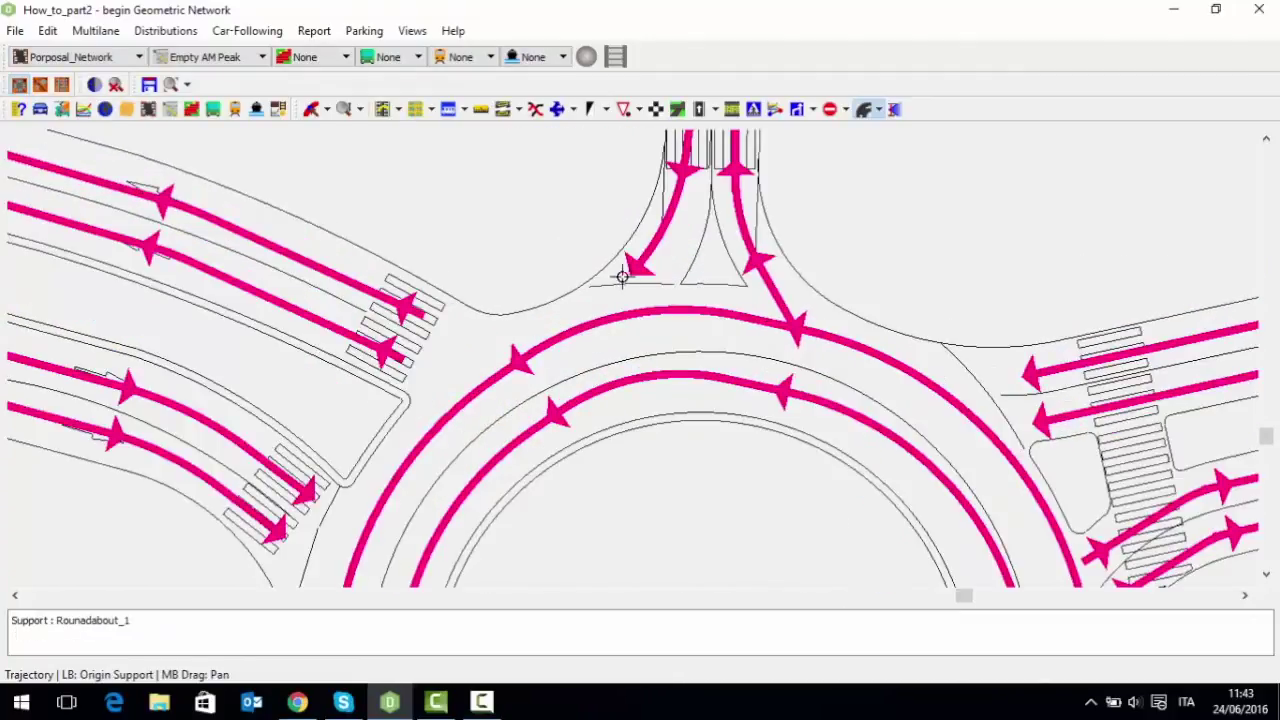
Shift the northwest ring support closer to the northern street and connect that street's inbound support to it with a trajectory
{"action": "left_click", "coordinate": [314, 109]}
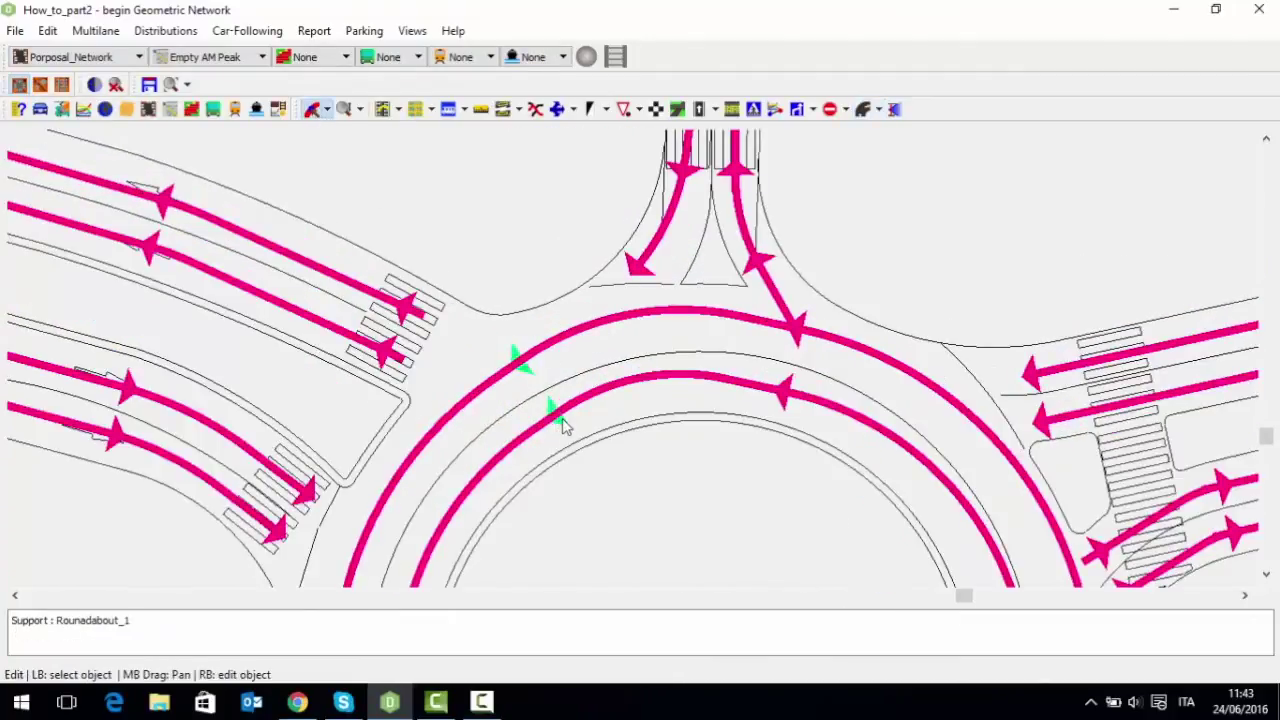
{"action": "left_click_drag", "start_coordinate": [519, 362], "coordinate": [550, 342]}
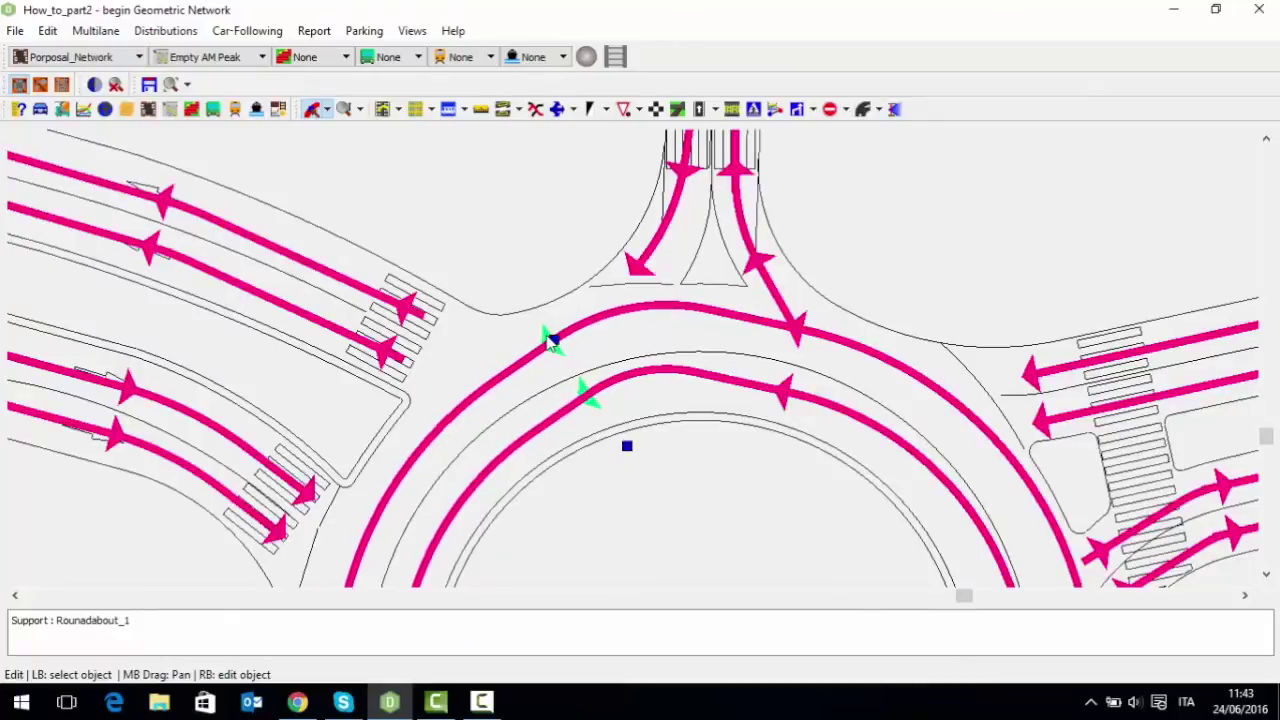
{"action": "left_click_drag", "start_coordinate": [627, 447], "coordinate": [613, 453]}
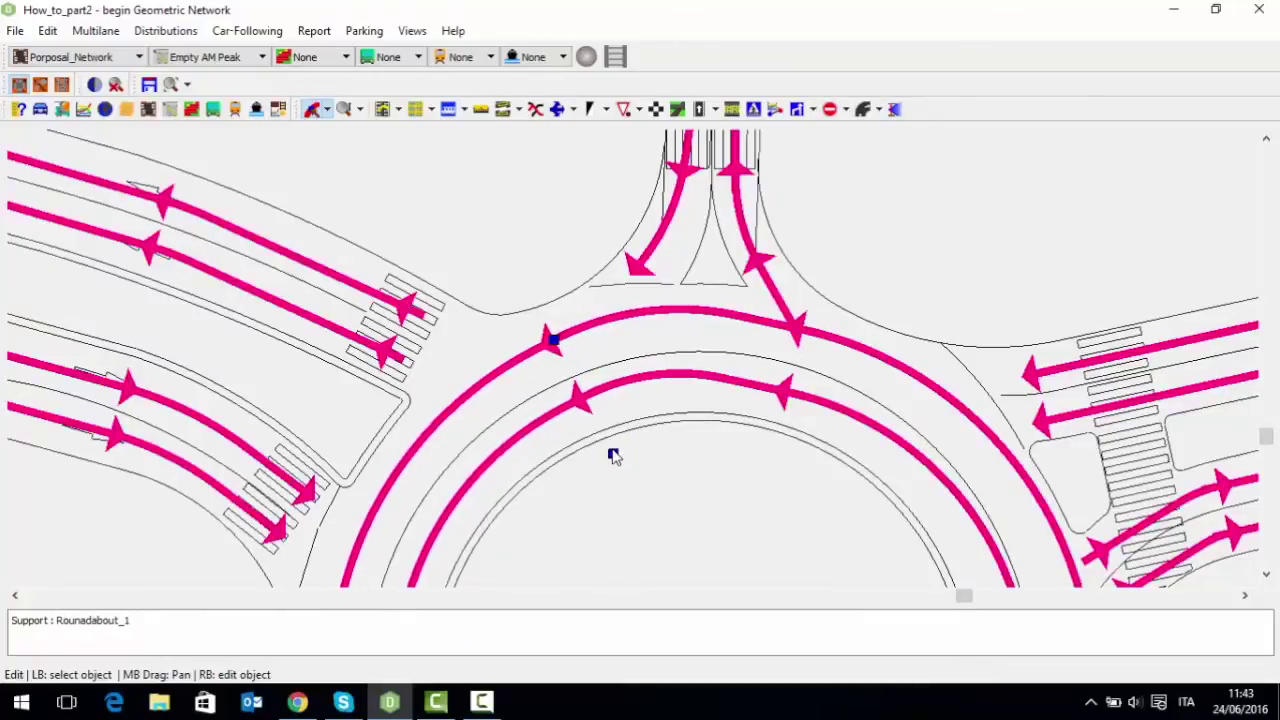
{"action": "left_click", "coordinate": [862, 110]}
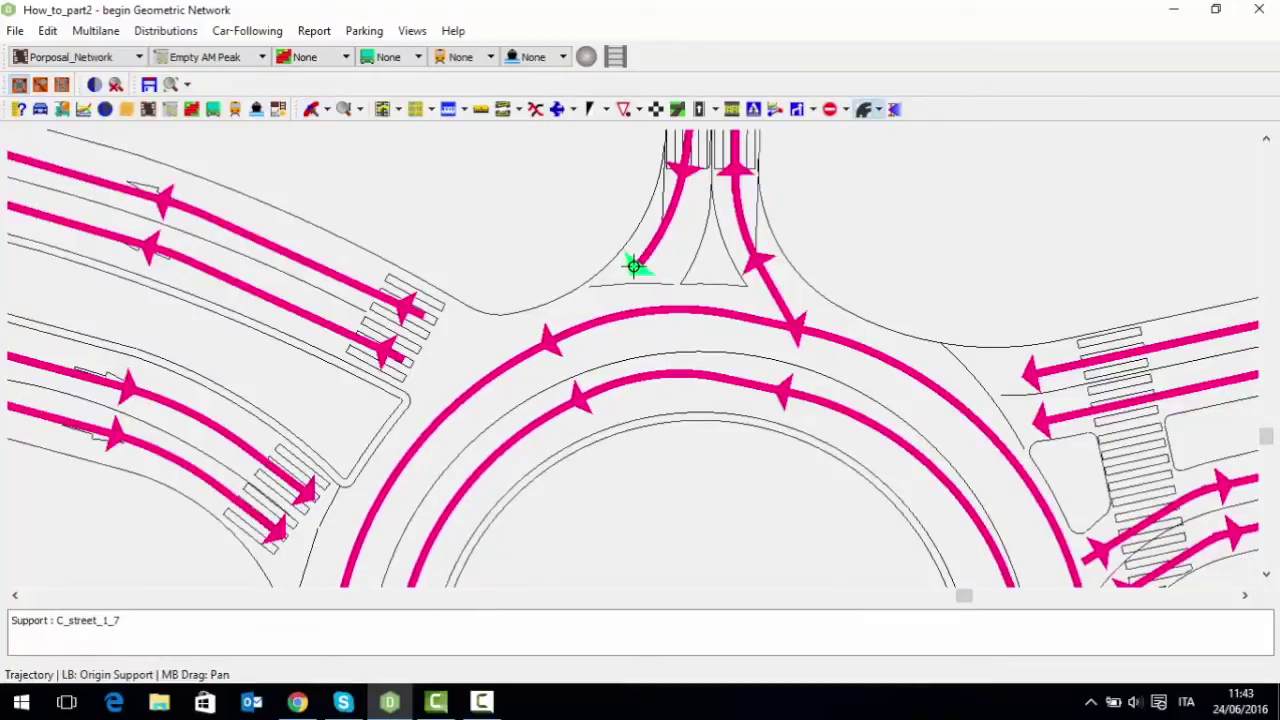
{"action": "left_click", "coordinate": [634, 266]}
{"action": "left_click", "coordinate": [546, 330]}
{"action": "scroll", "coordinate": [554, 280], "scroll_direction": "down", "scroll_amount": 3}
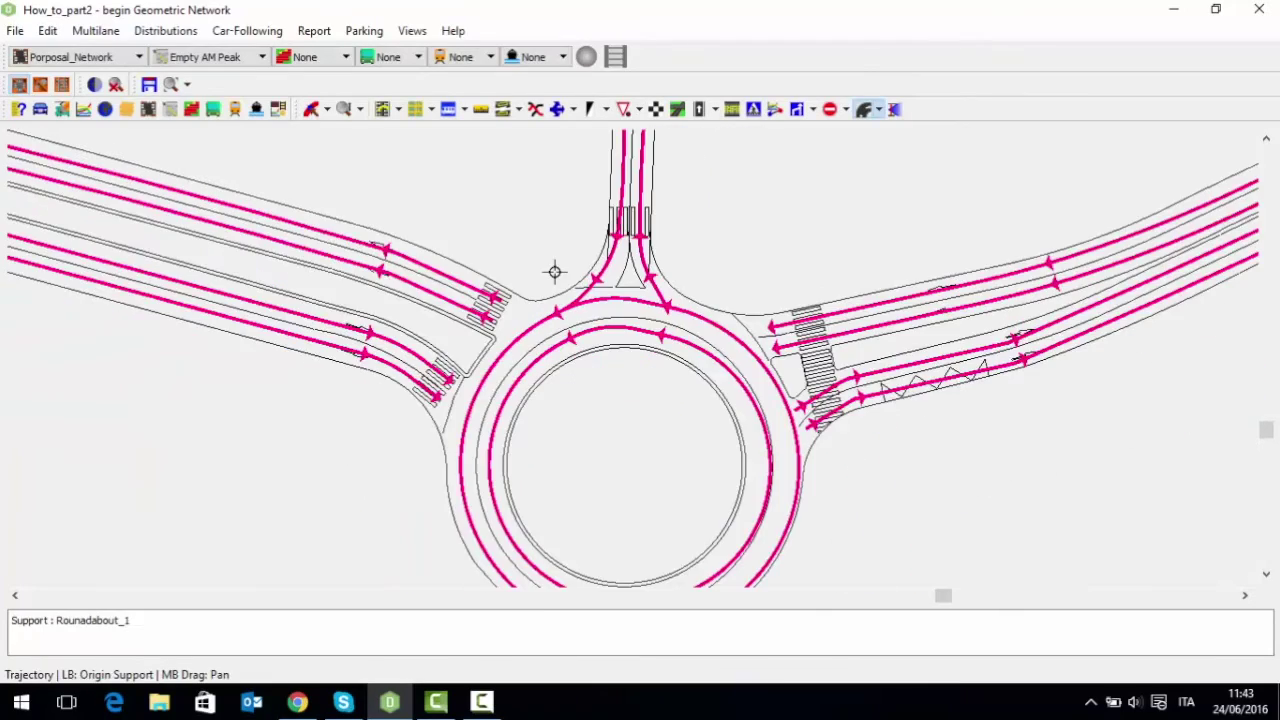
{"action": "left_click_drag", "start_coordinate": [754, 280], "coordinate": [677, 206]}
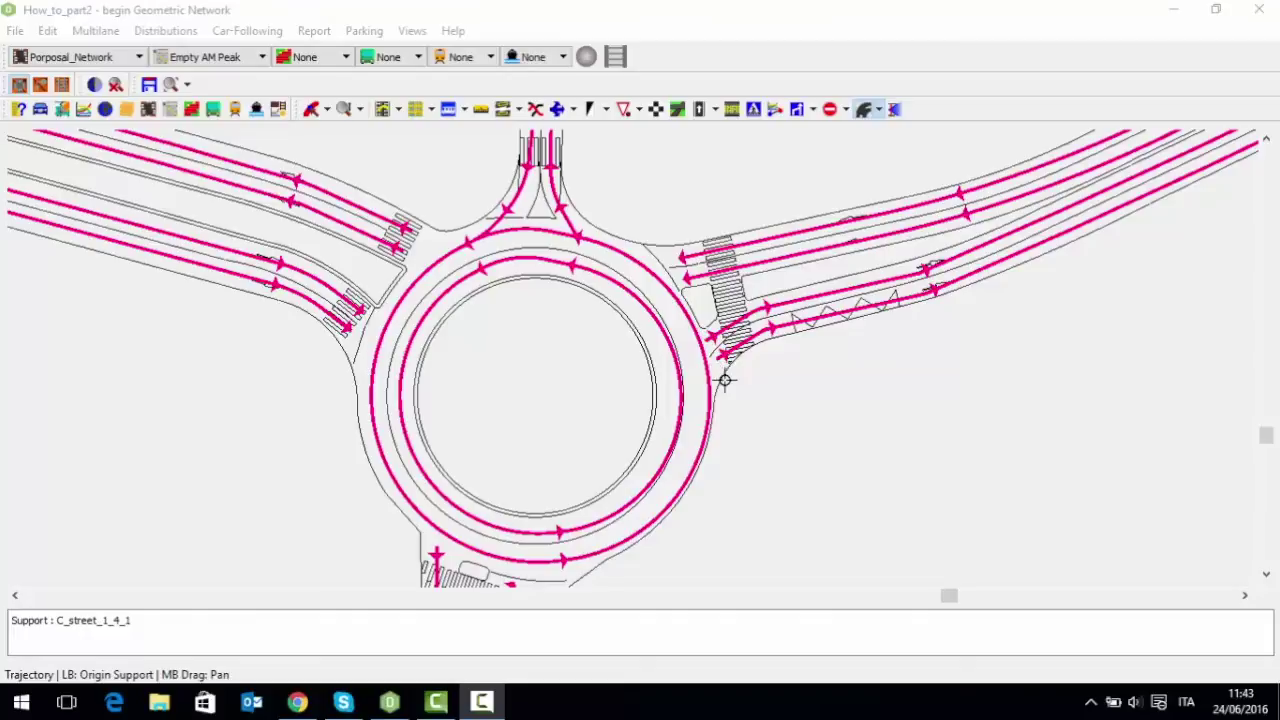
Add a point to the ring trajectory between the northern exit and the eastern approach, and align it with the carriageway
{"action": "scroll", "coordinate": [703, 392], "scroll_direction": "up", "scroll_amount": 2}
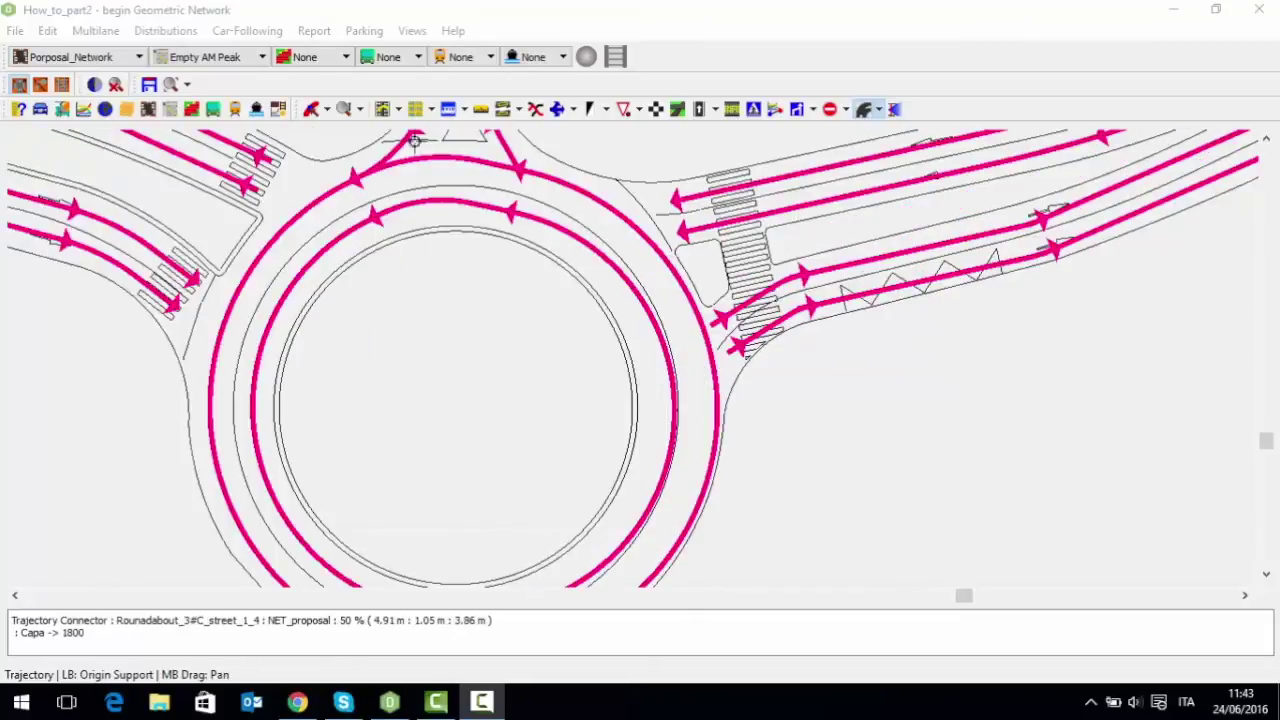
{"action": "left_click", "coordinate": [312, 110]}
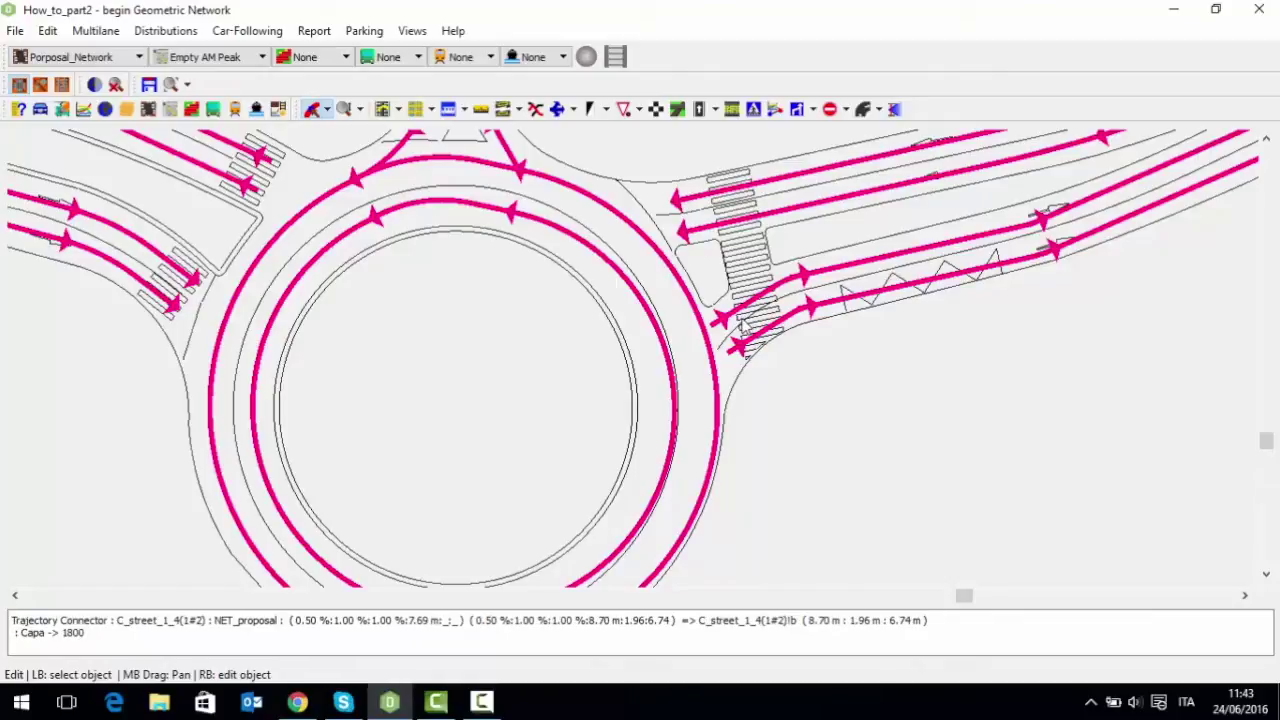
{"action": "mouse_move", "coordinate": [721, 280]}
{"action": "left_mouse_down"}
{"action": "mouse_move", "coordinate": [737, 349]}
{"action": "mouse_move", "coordinate": [730, 337]}
{"action": "left_mouse_up"}
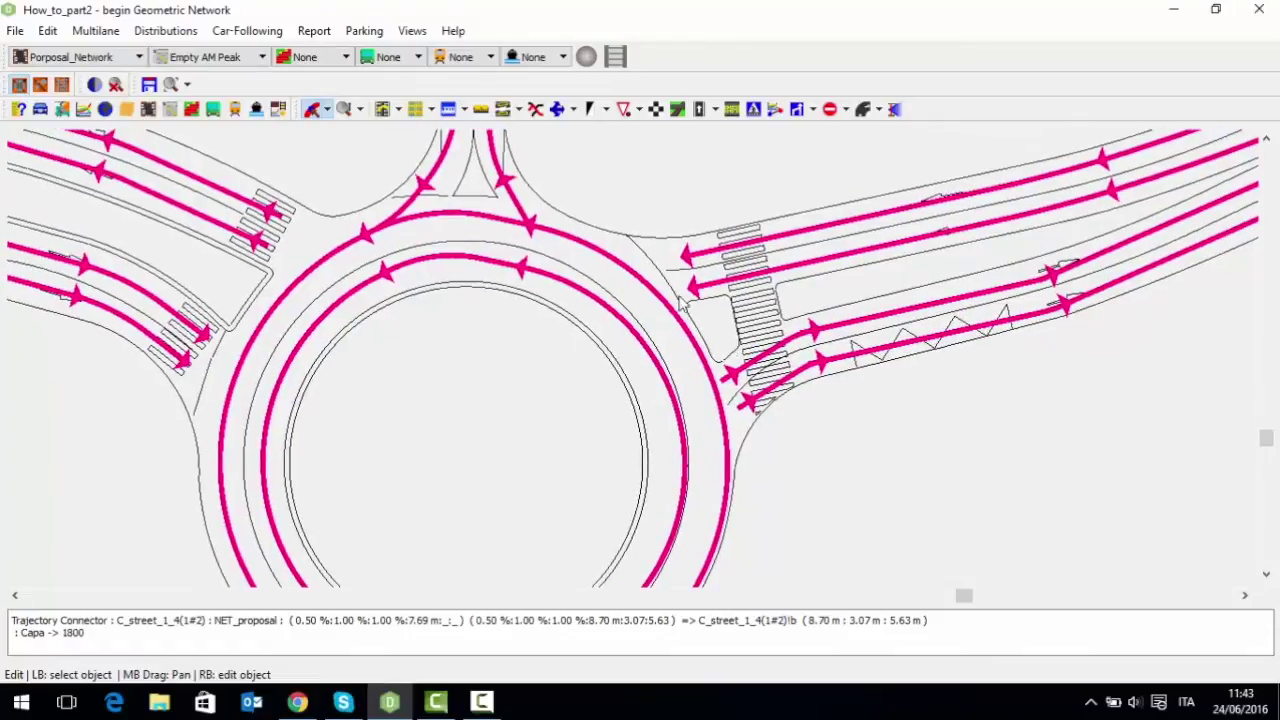
{"action": "scroll", "coordinate": [636, 270], "scroll_direction": "up", "scroll_amount": 1}
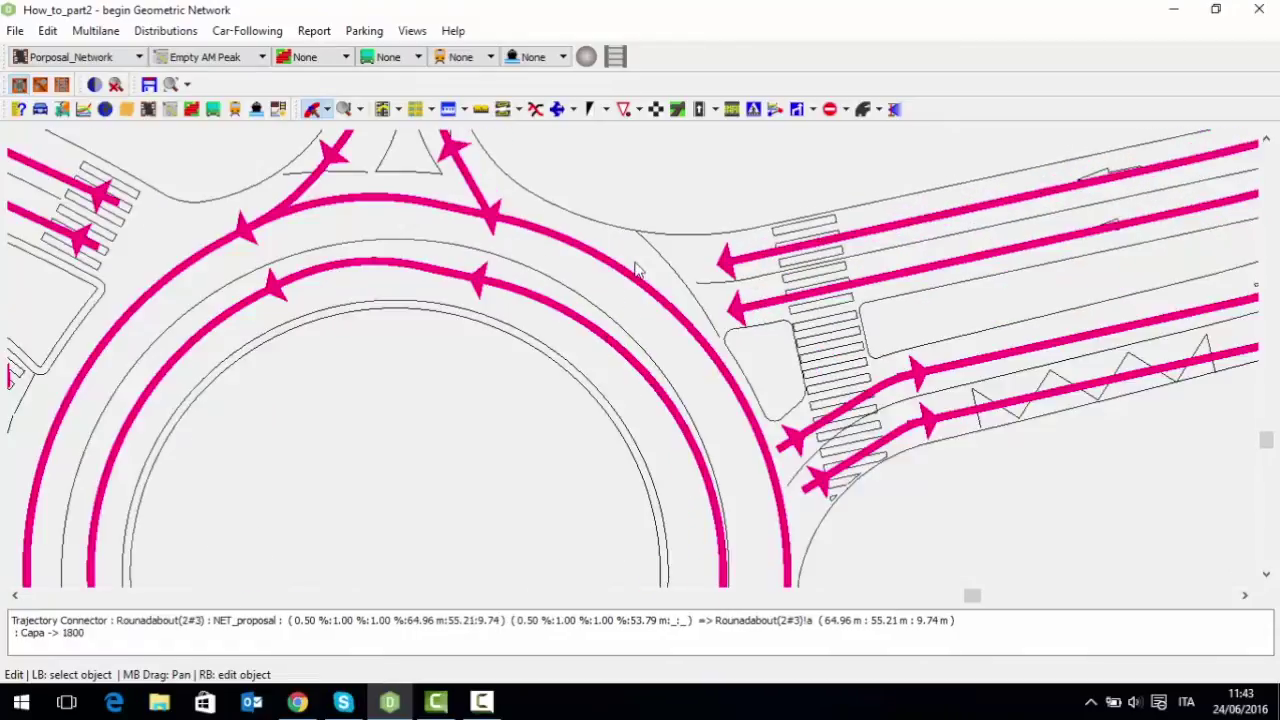
{"action": "right_click", "coordinate": [607, 261]}
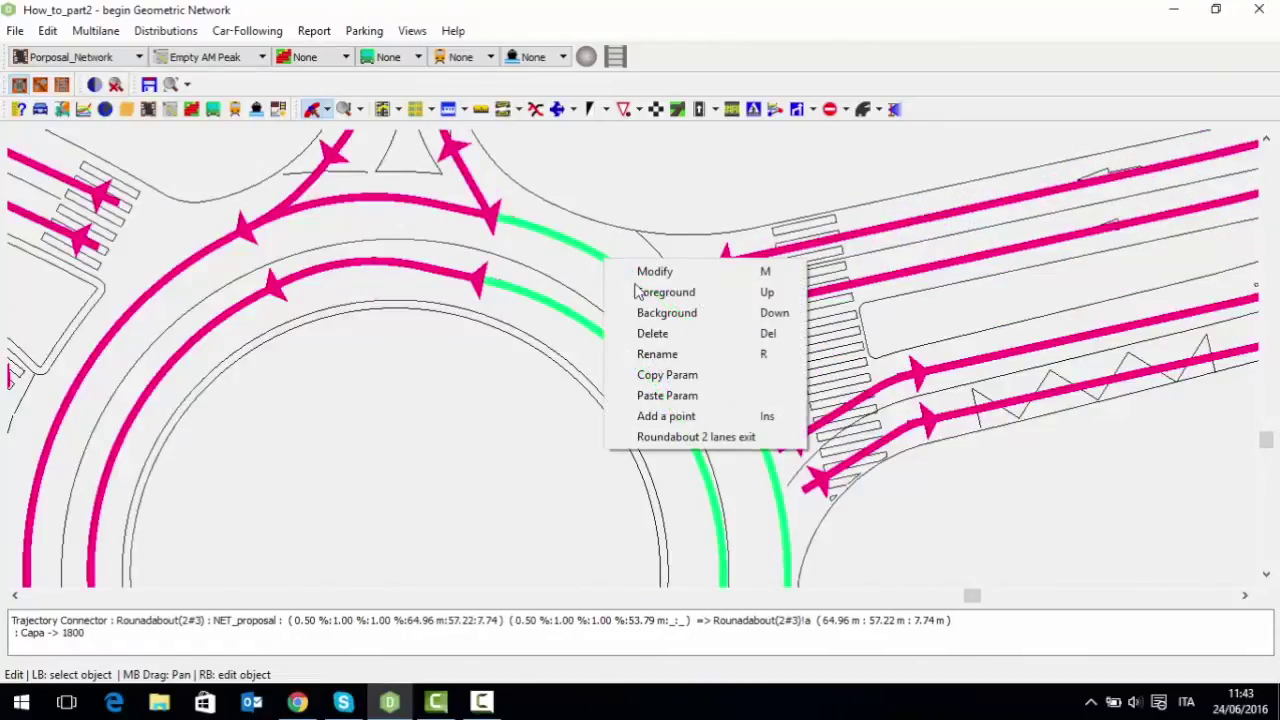
{"action": "left_click", "coordinate": [686, 416]}
{"action": "left_click_drag", "start_coordinate": [600, 276], "coordinate": [582, 256]}
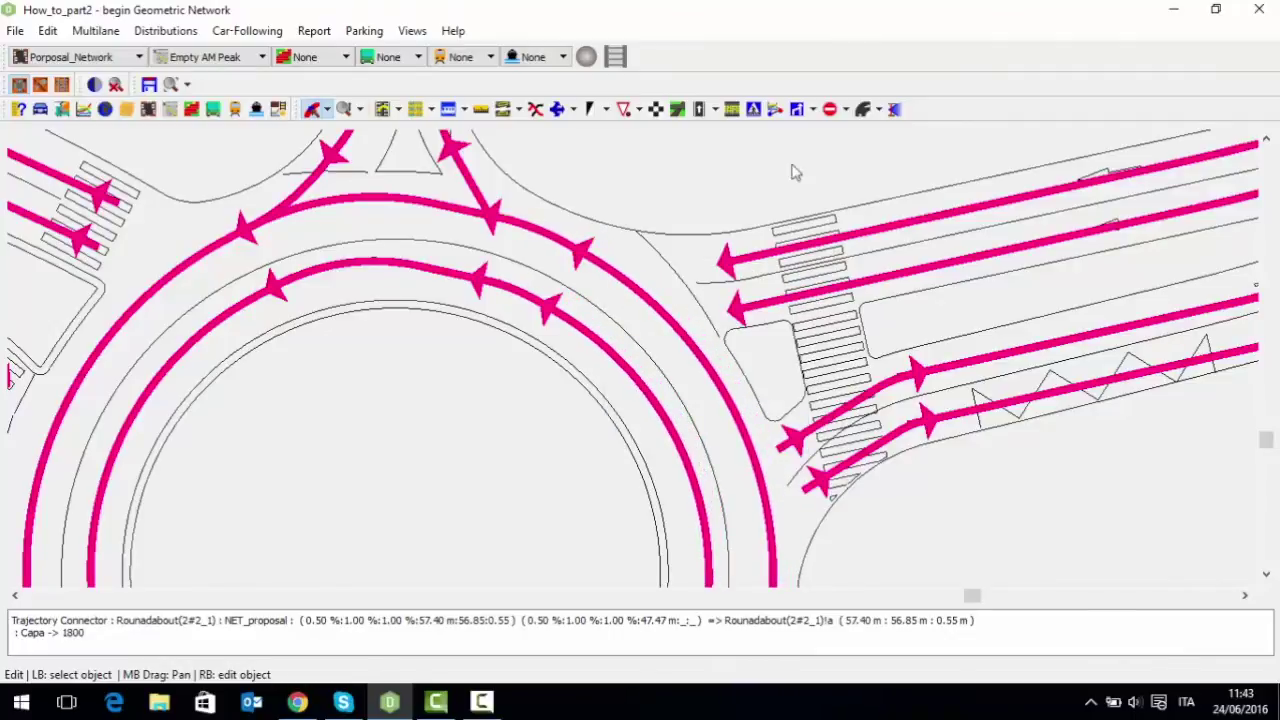
Create the entry trajectory from the eastern street's outer inbound support to the ring, and extend it to the inner lane
{"action": "left_click", "coordinate": [863, 108]}
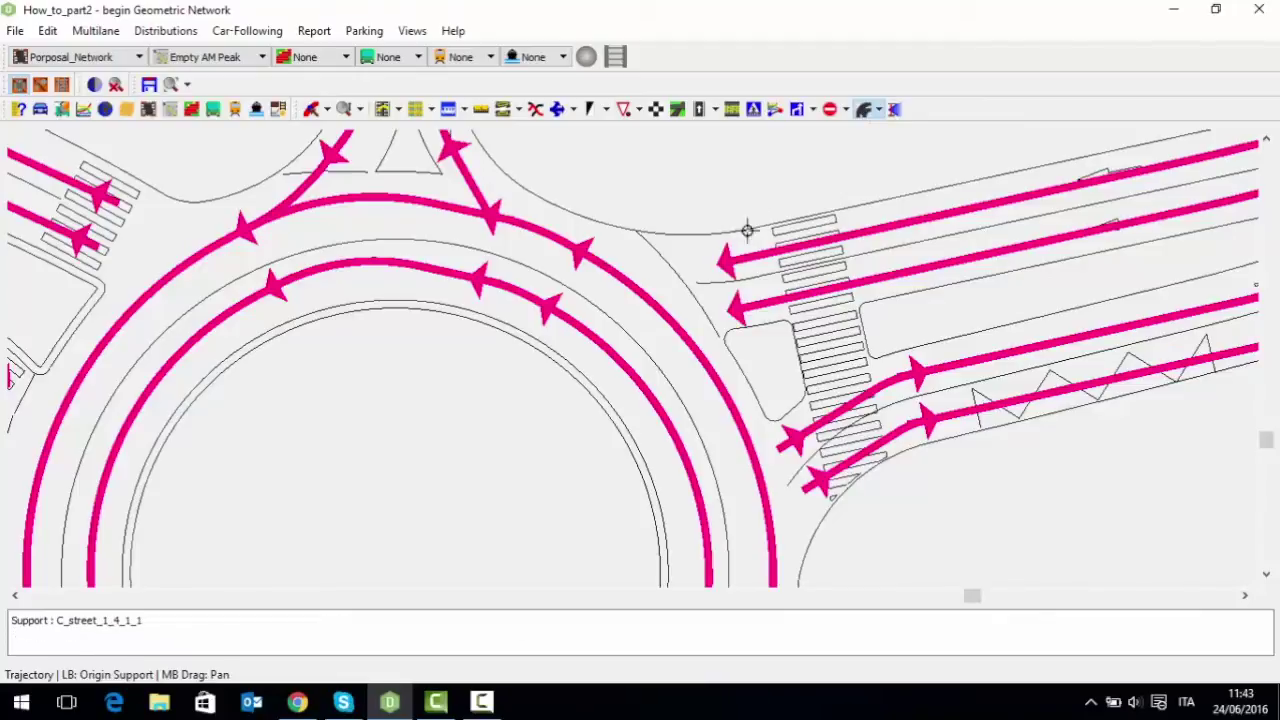
{"action": "left_click", "coordinate": [727, 260]}
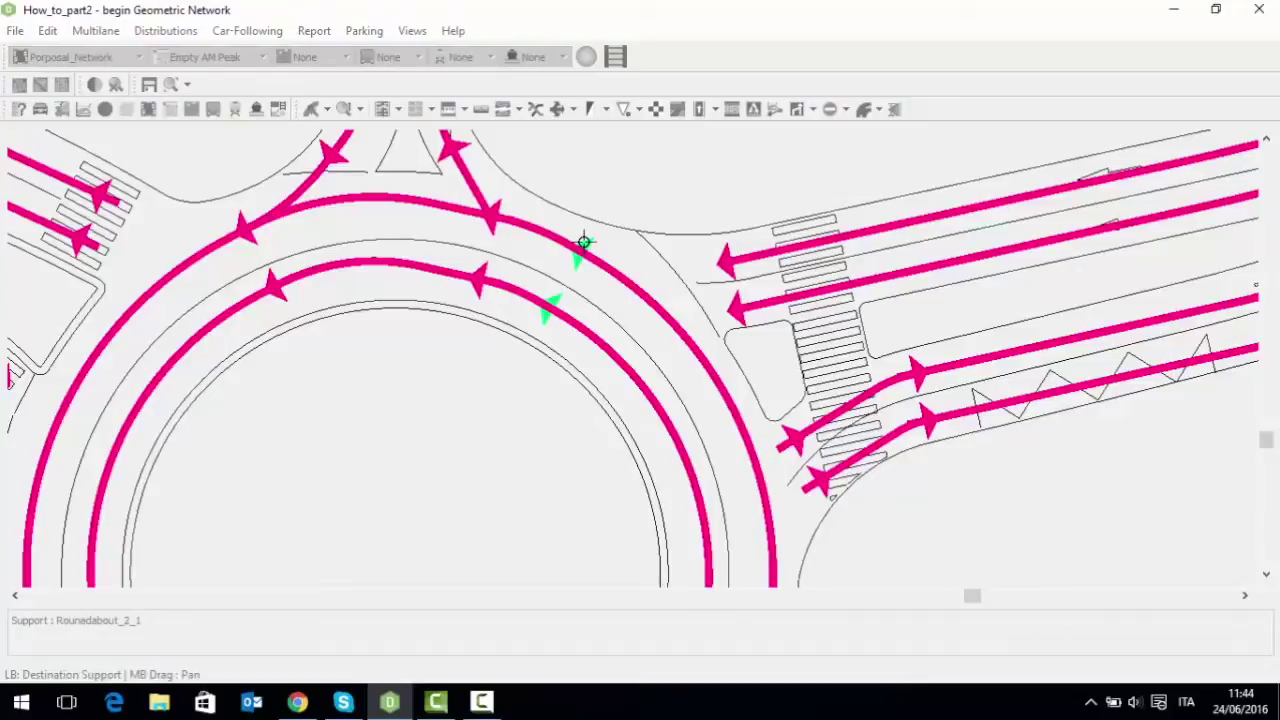
{"action": "left_click", "coordinate": [584, 242]}
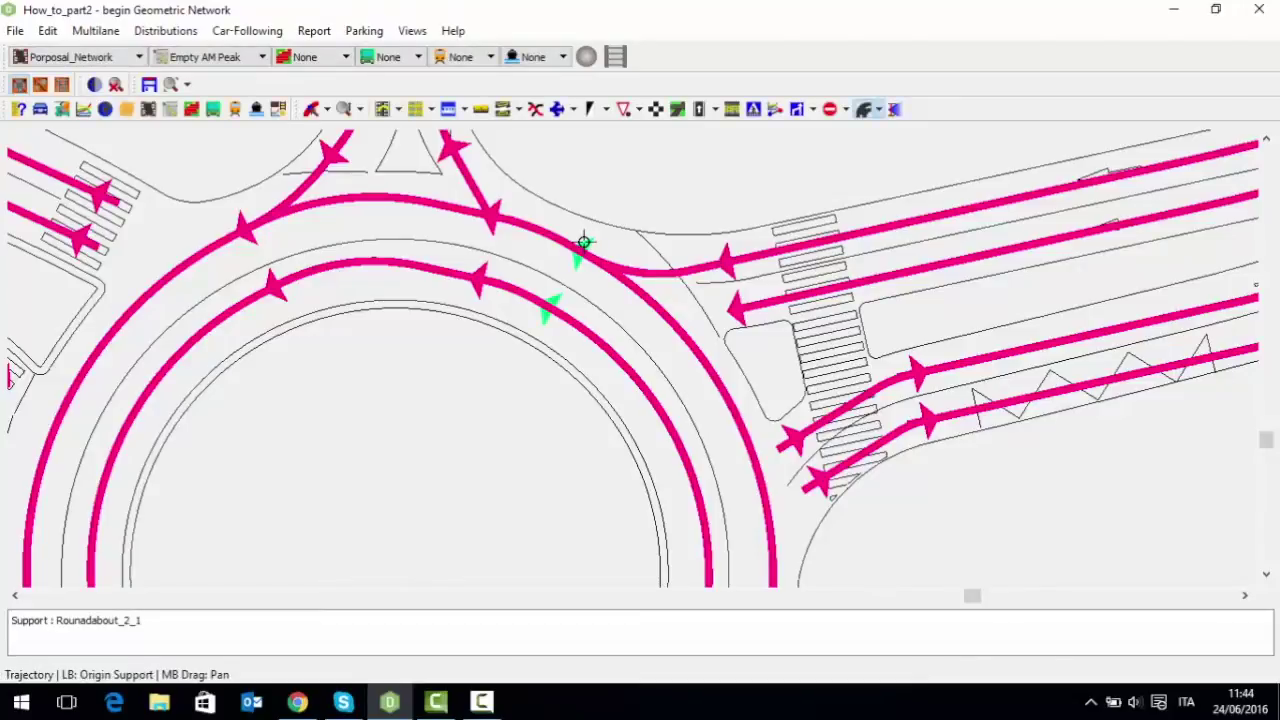
{"action": "right_click", "coordinate": [649, 271]}
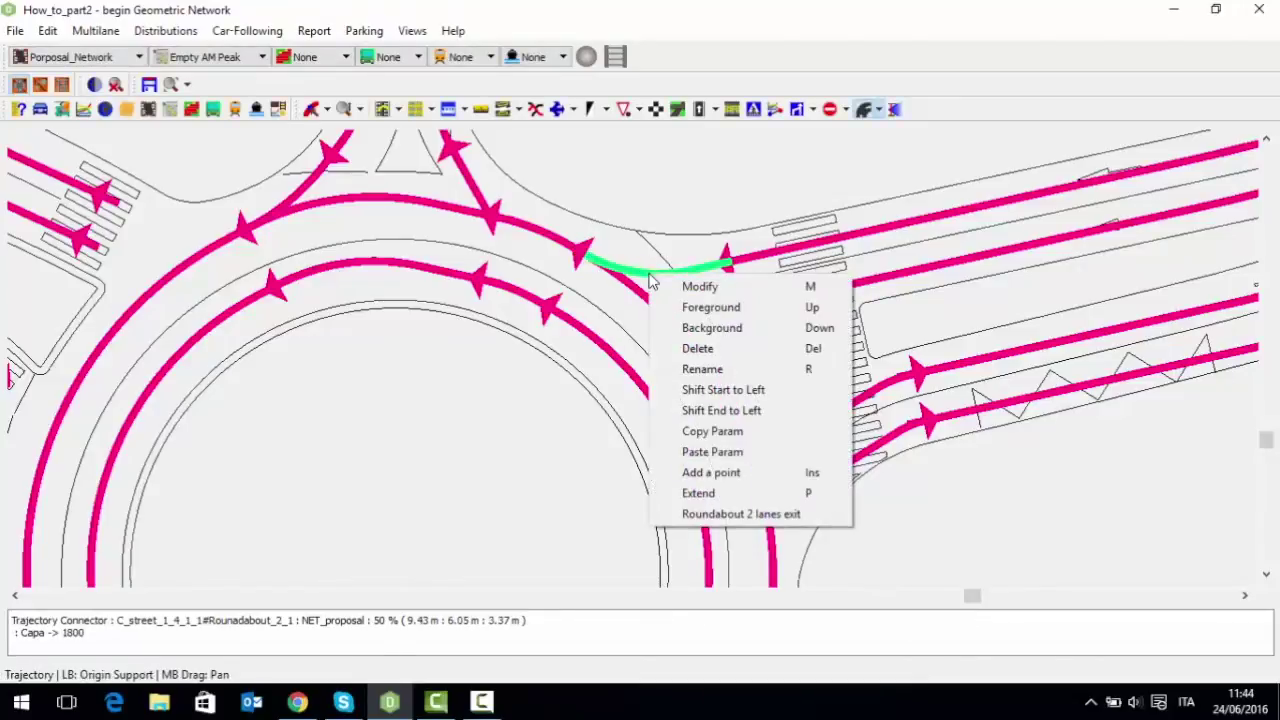
{"action": "left_click", "coordinate": [752, 495]}
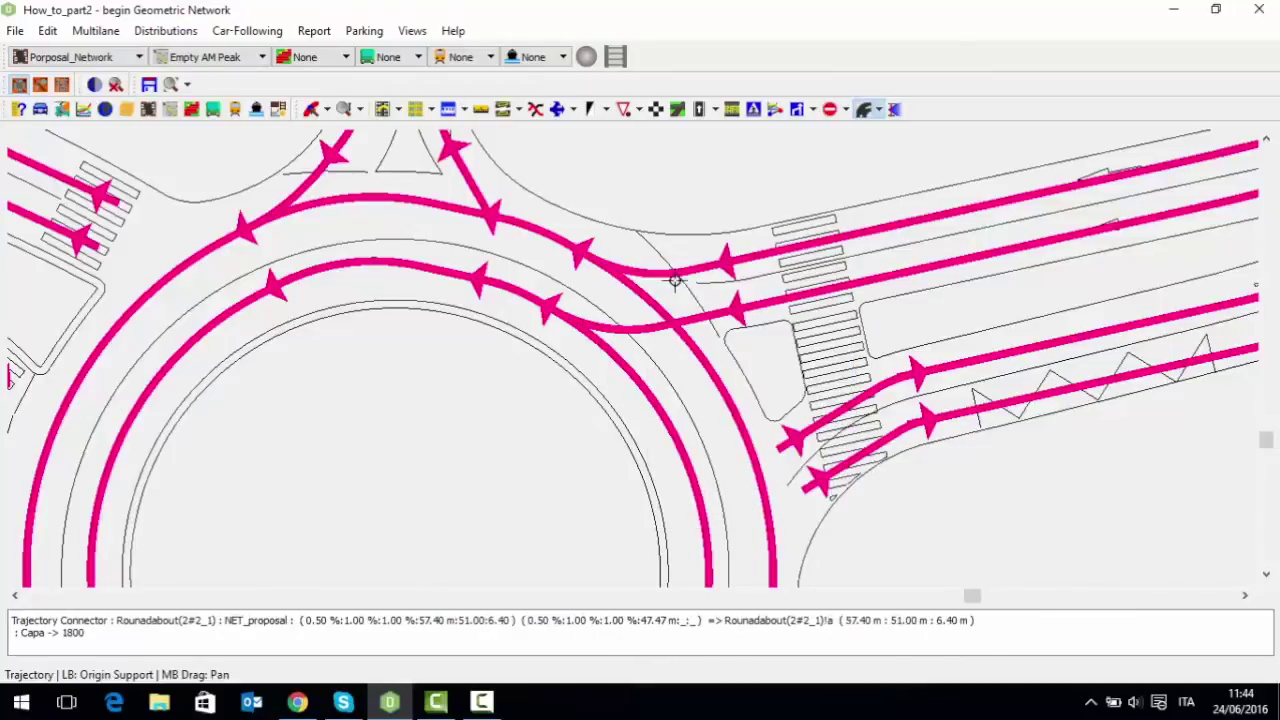
Insert two supports across both ring lanes beside the eastern street's exit, one upstream of the other
{"action": "left_click_drag", "start_coordinate": [737, 363], "coordinate": [714, 297]}
{"action": "left_click", "coordinate": [311, 109]}
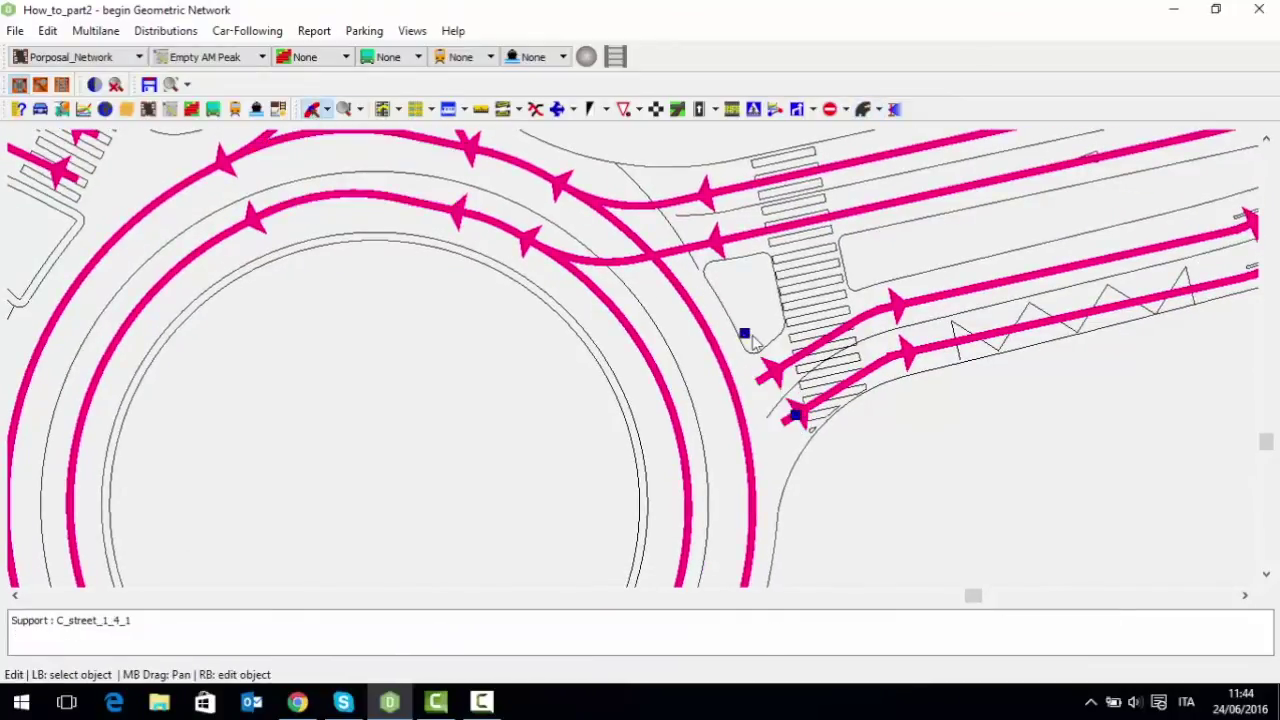
{"action": "left_click", "coordinate": [879, 109]}
{"action": "left_click", "coordinate": [903, 134]}
{"action": "scroll", "coordinate": [790, 315], "scroll_direction": "down", "scroll_amount": 1}
{"action": "right_click", "coordinate": [744, 388]}
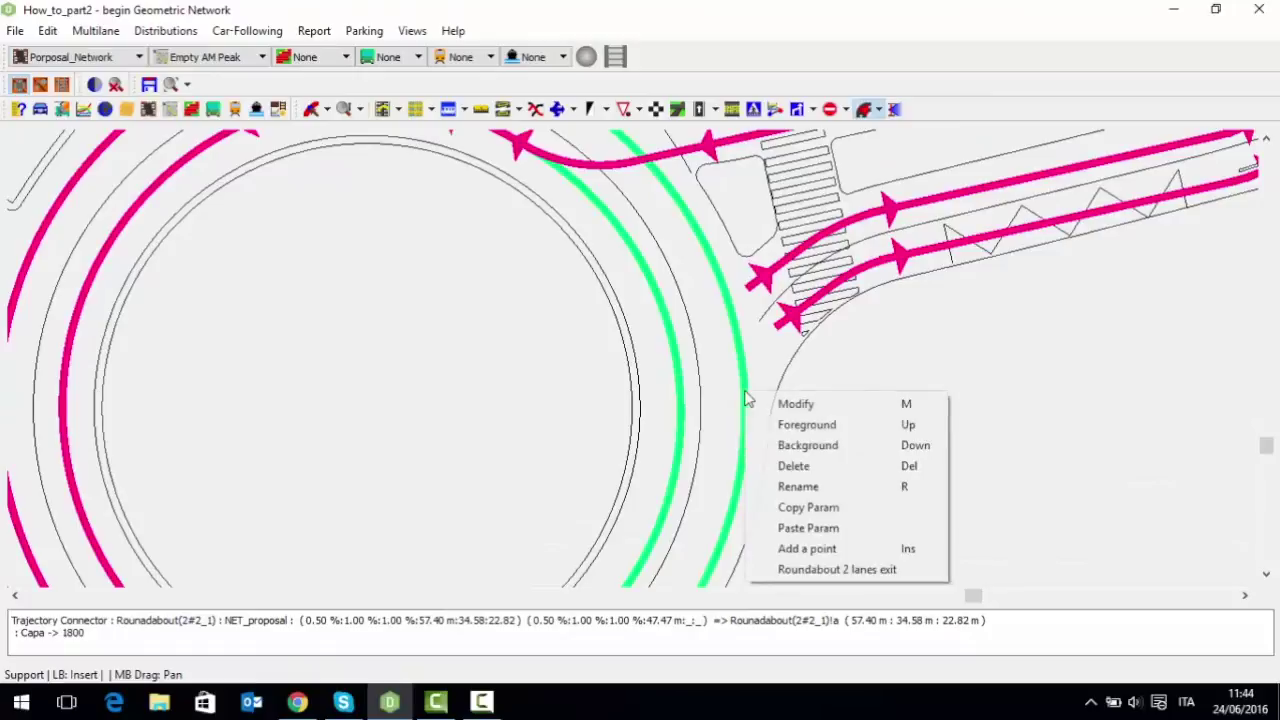
{"action": "left_click", "coordinate": [822, 526]}
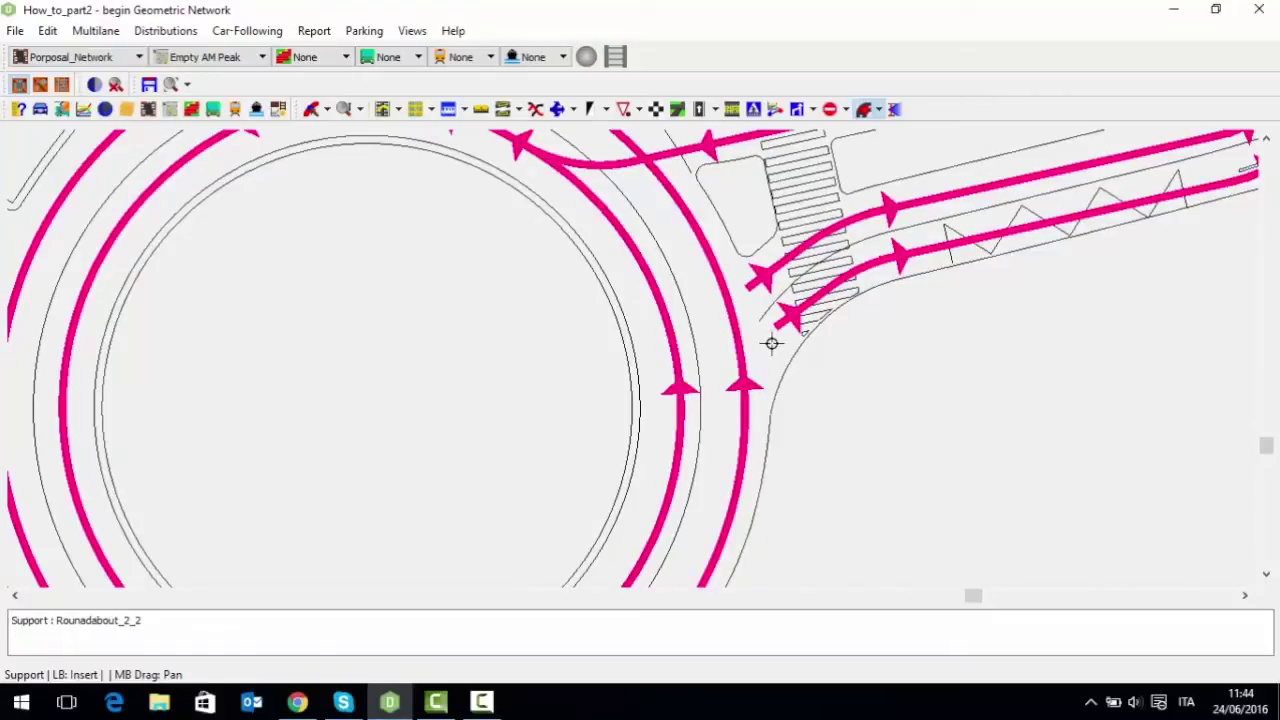
{"action": "right_click", "coordinate": [728, 316]}
{"action": "left_click", "coordinate": [752, 472]}
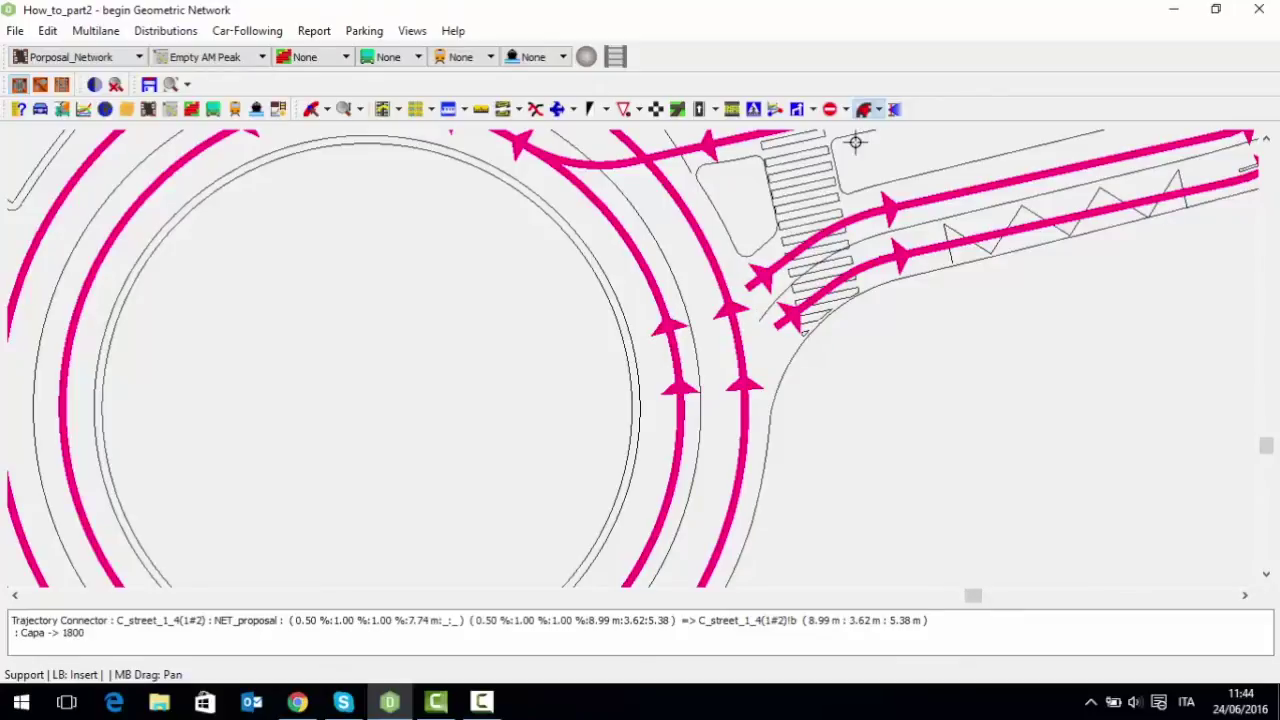
Connect the upstream ring support to the eastern street's outer outbound support with a trajectory and apply Roundabout 2 lanes exit
{"action": "left_click", "coordinate": [870, 110]}
{"action": "left_click", "coordinate": [905, 154]}
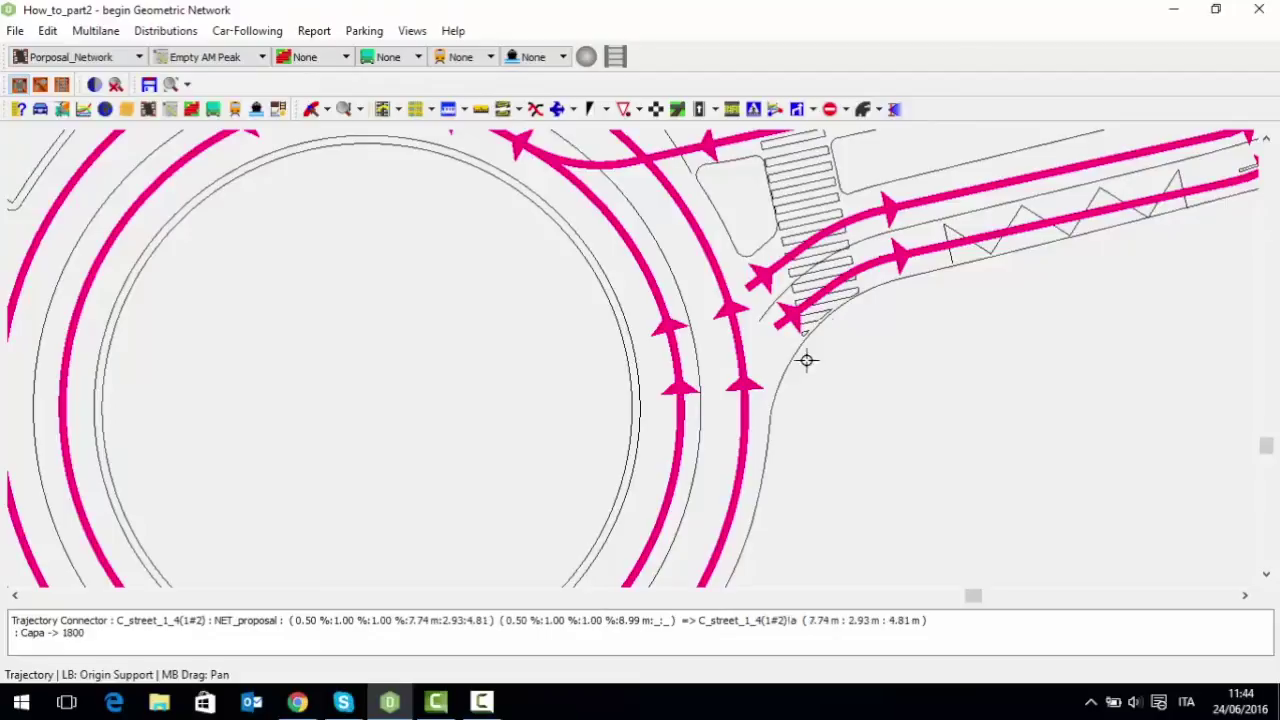
{"action": "left_click", "coordinate": [754, 386]}
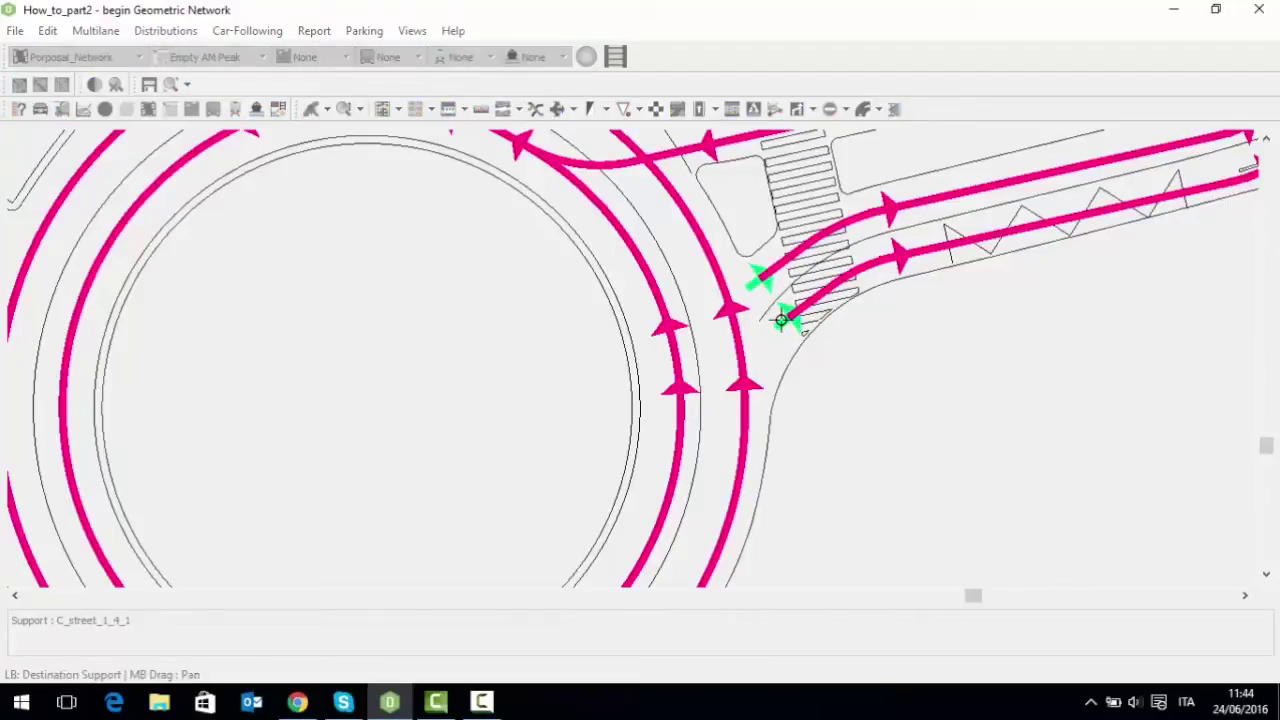
{"action": "left_click", "coordinate": [781, 320]}
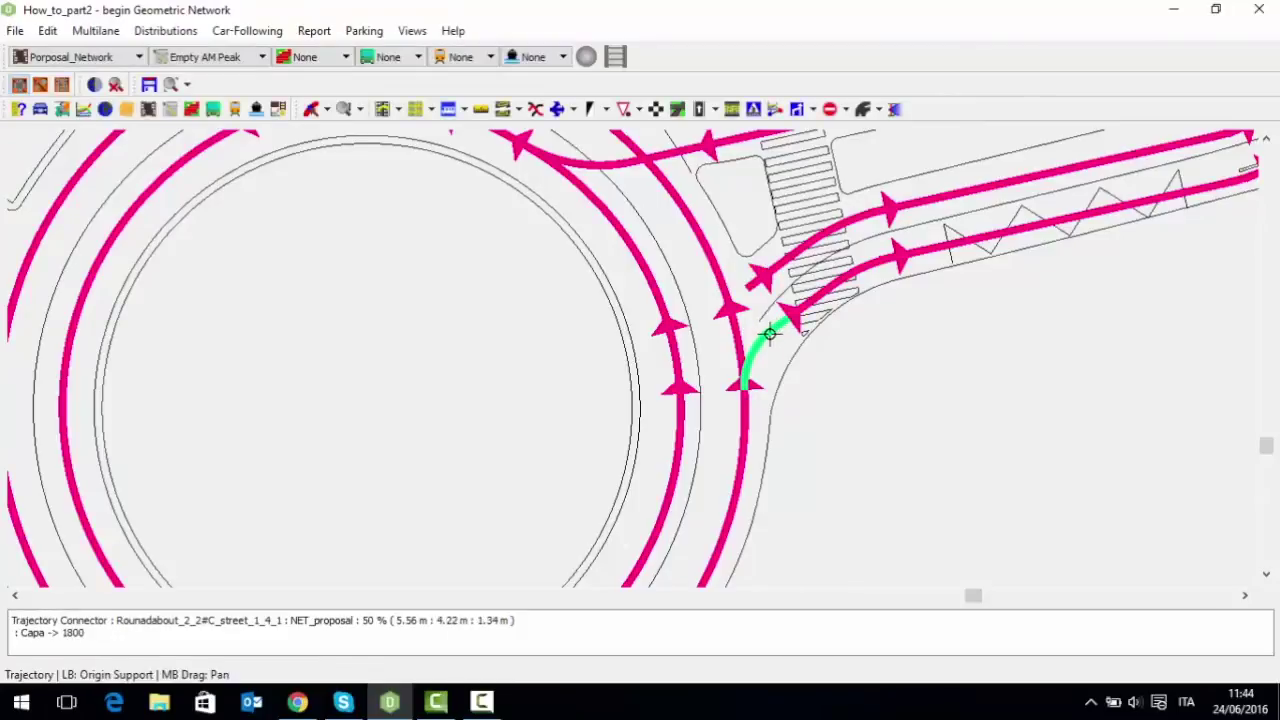
{"action": "right_click", "coordinate": [770, 345]}
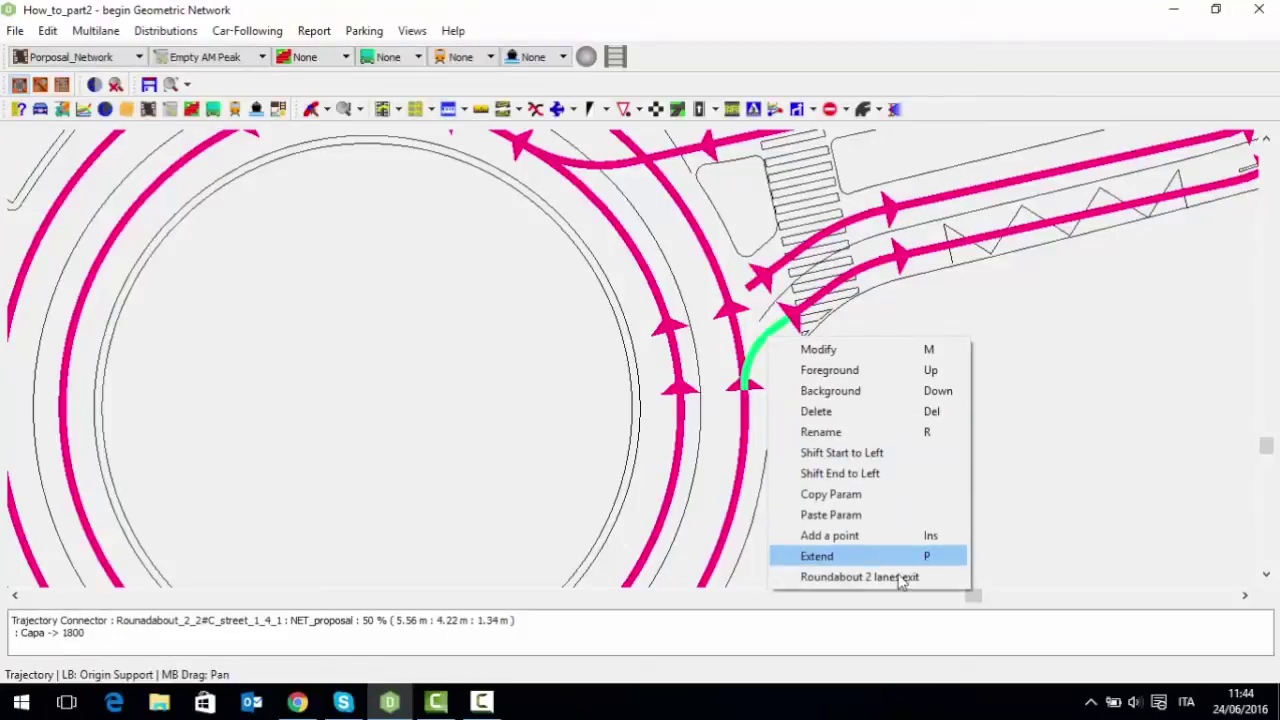
{"action": "left_click", "coordinate": [899, 578]}
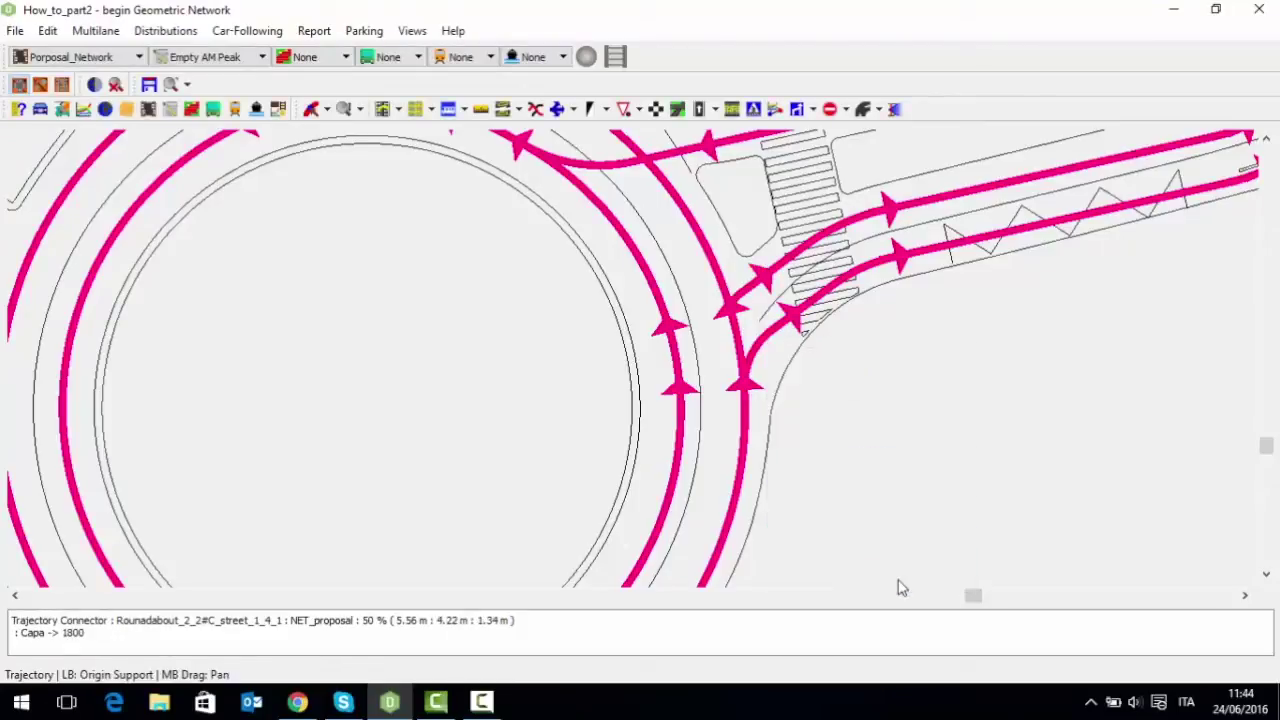
Shift the two ring supports at the eastern exit slightly upstream so the exit trajectories curve more smoothly
{"action": "left_click", "coordinate": [313, 110]}
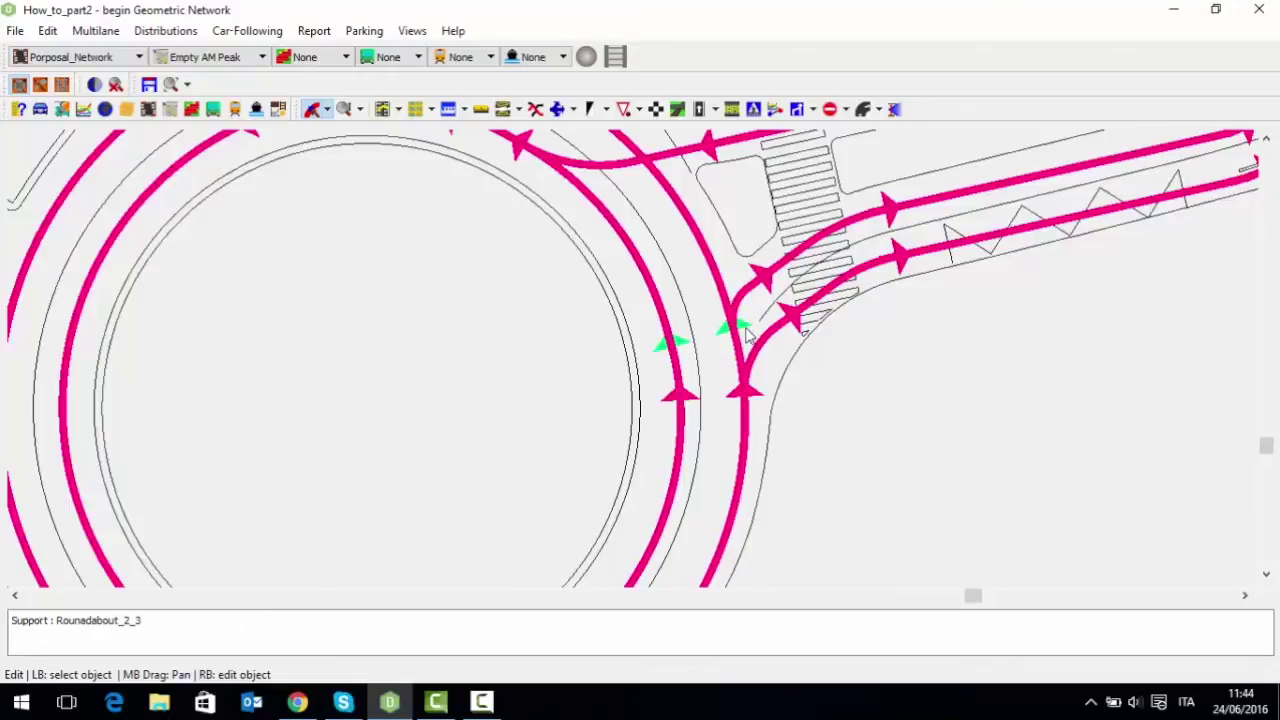
{"action": "scroll", "coordinate": [745, 372], "scroll_direction": "down", "scroll_amount": 3}
{"action": "left_click_drag", "start_coordinate": [812, 392], "coordinate": [762, 386]}
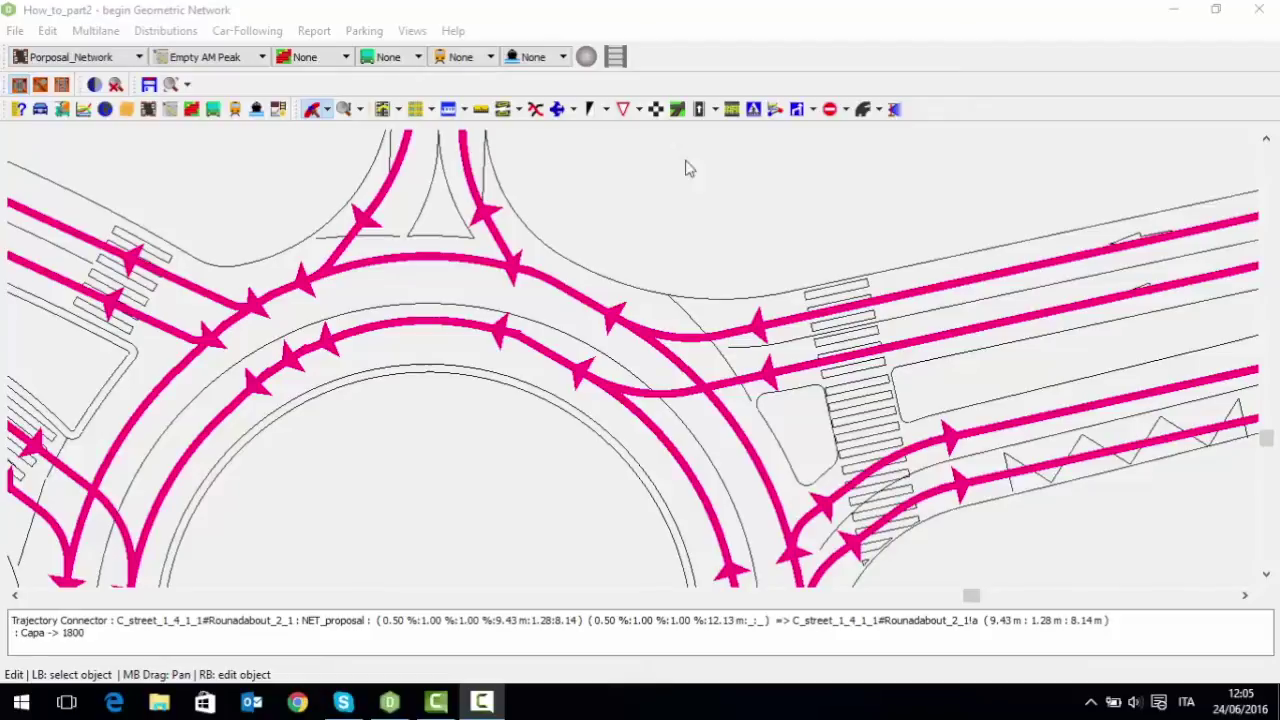
Place a yield on the eastern entry's outer lane, with its visualisation zone ending where the lane joins the outer ring lane
{"action": "left_click", "coordinate": [624, 109]}
{"action": "left_click_drag", "start_coordinate": [758, 295], "coordinate": [815, 295]}
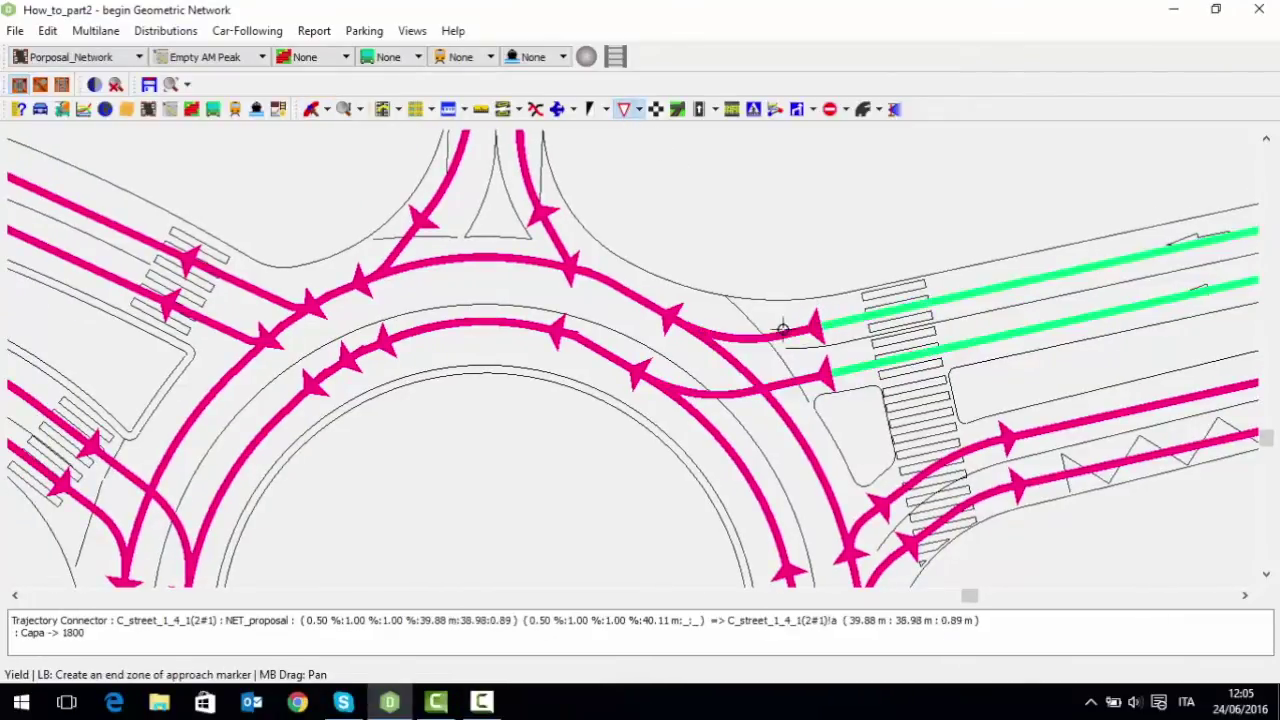
{"action": "scroll", "coordinate": [805, 330], "scroll_direction": "up", "scroll_amount": 1}
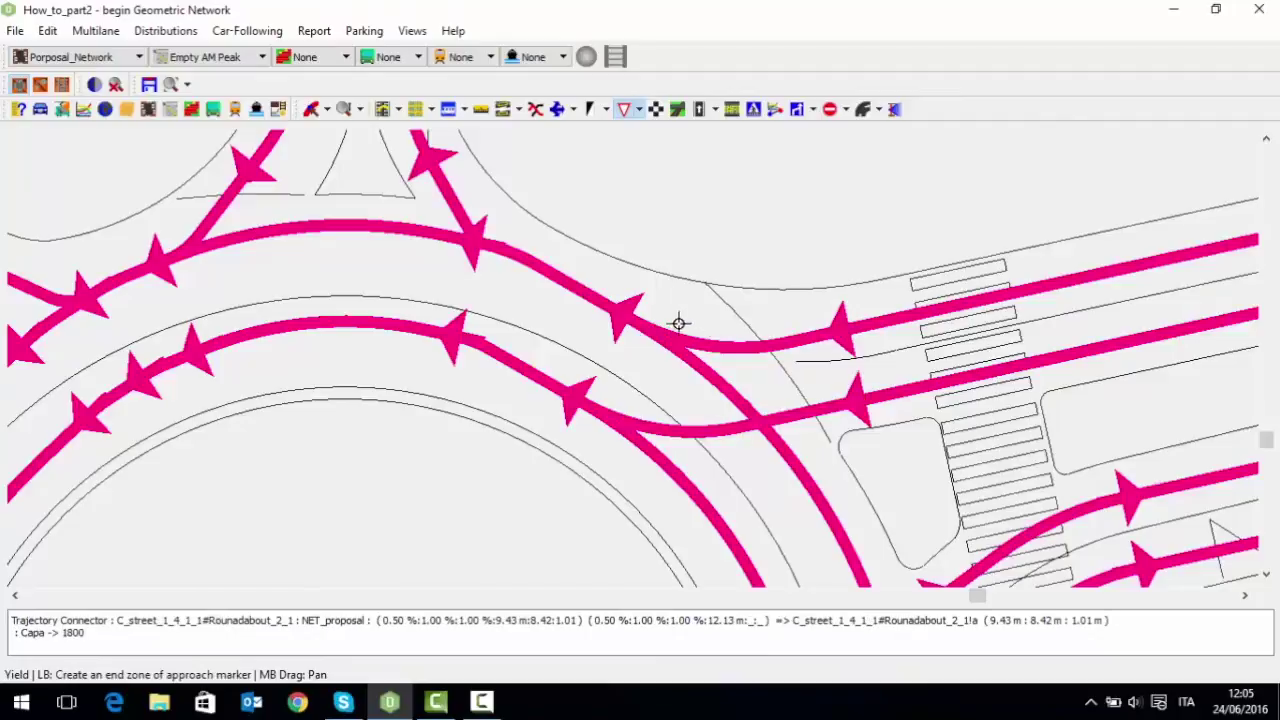
{"action": "left_click", "coordinate": [797, 338]}
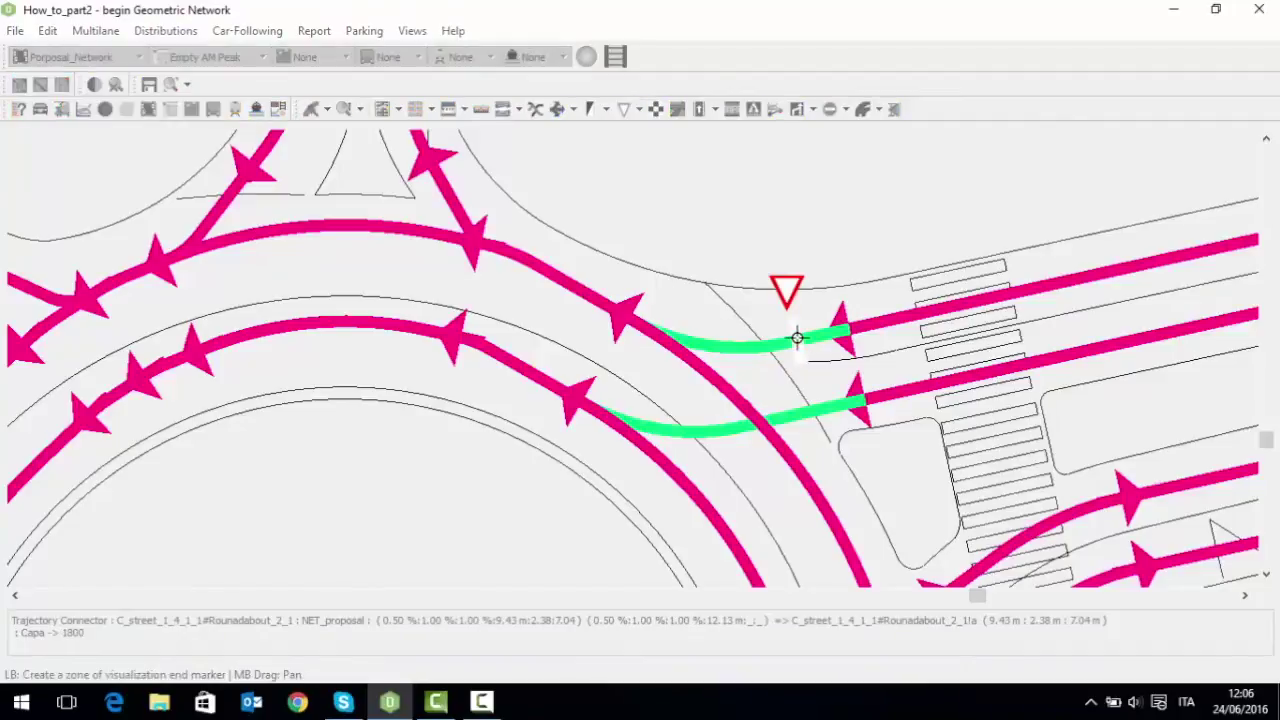
{"action": "left_click", "coordinate": [797, 338]}
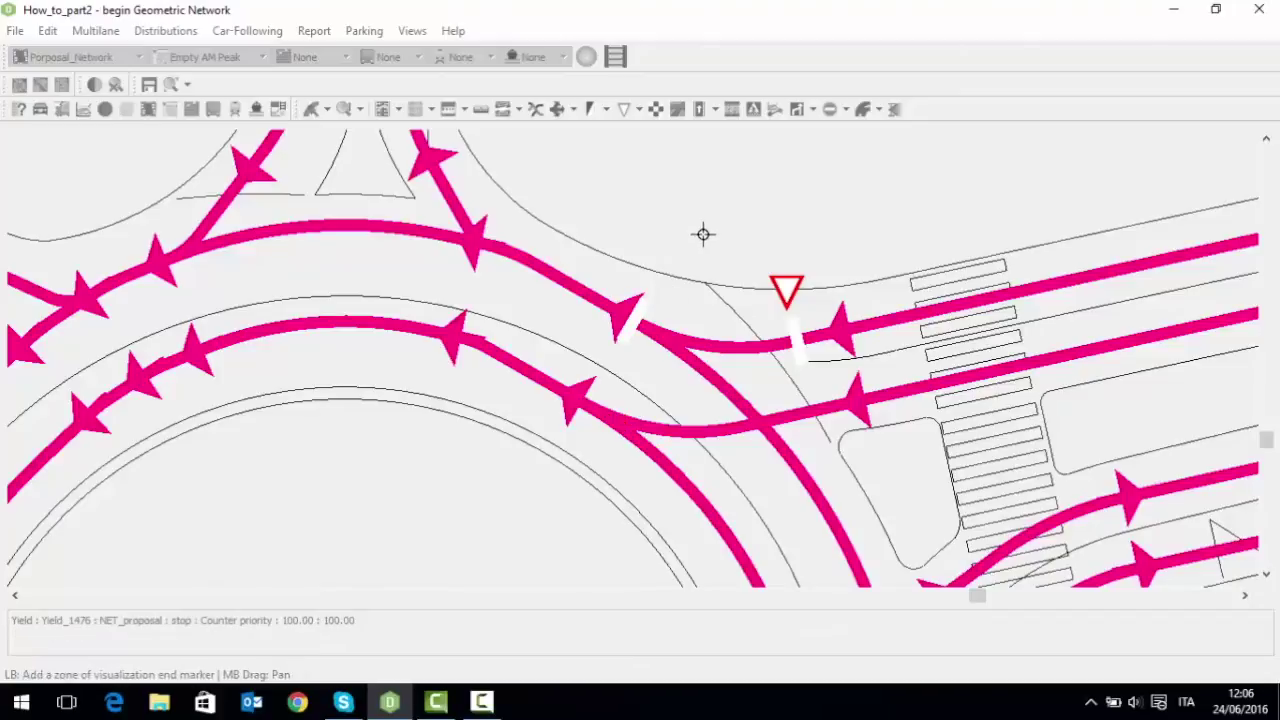
Set the outer-lane yield's length of zone of visualisation to 25 m, turn counter priority off, and check its zones on the network
{"action": "left_click", "coordinate": [310, 109]}
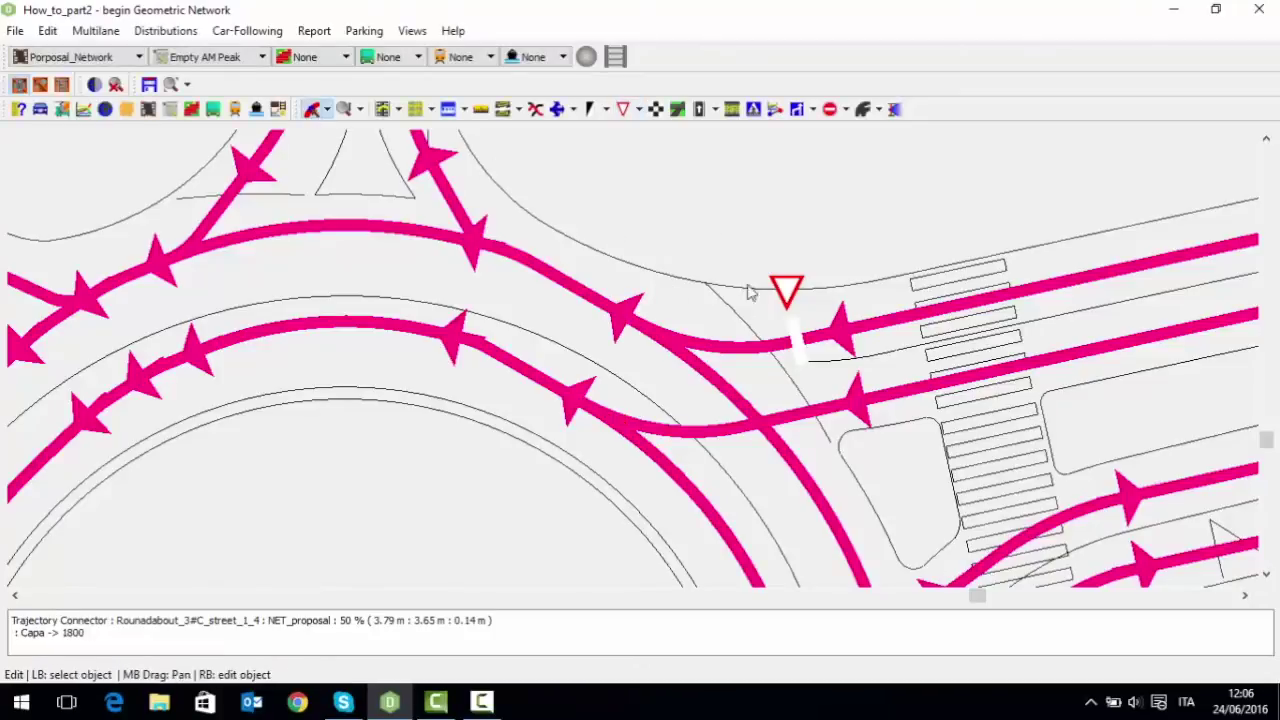
{"action": "left_click", "coordinate": [790, 325]}
{"action": "right_click", "coordinate": [808, 326]}
{"action": "left_click", "coordinate": [840, 331]}
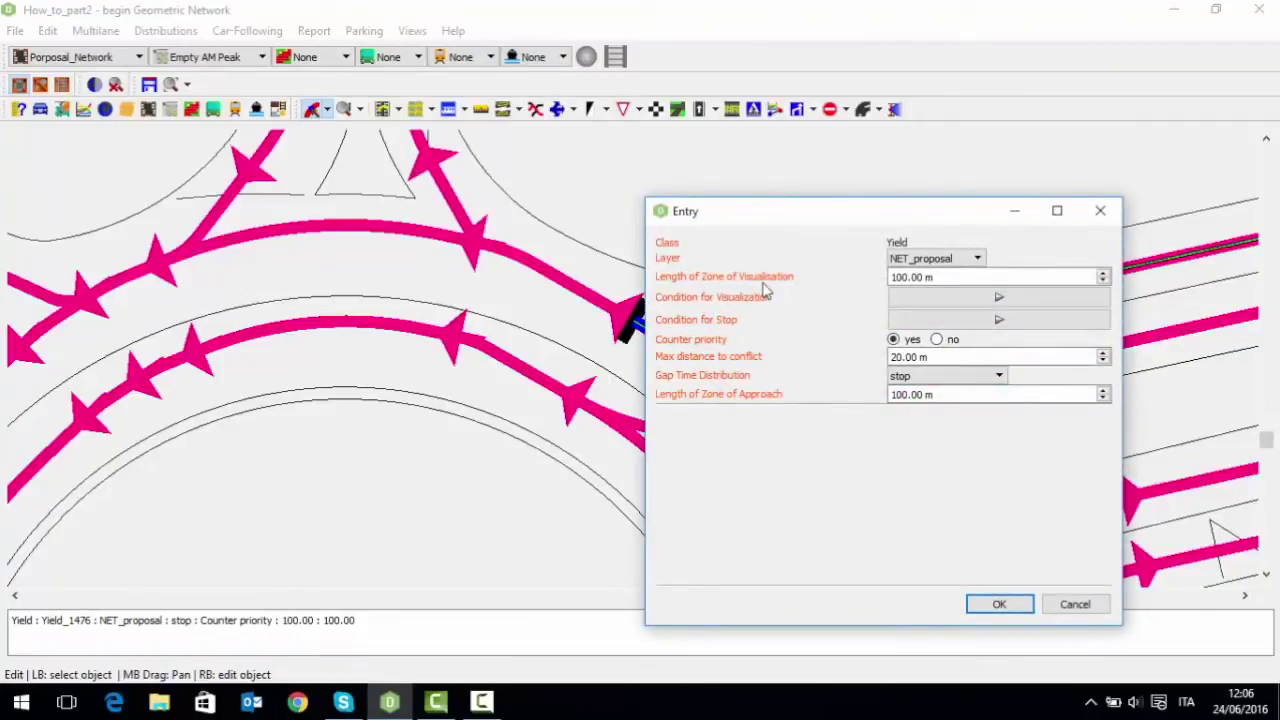
{"action": "left_click_drag", "start_coordinate": [926, 277], "coordinate": [845, 276]}
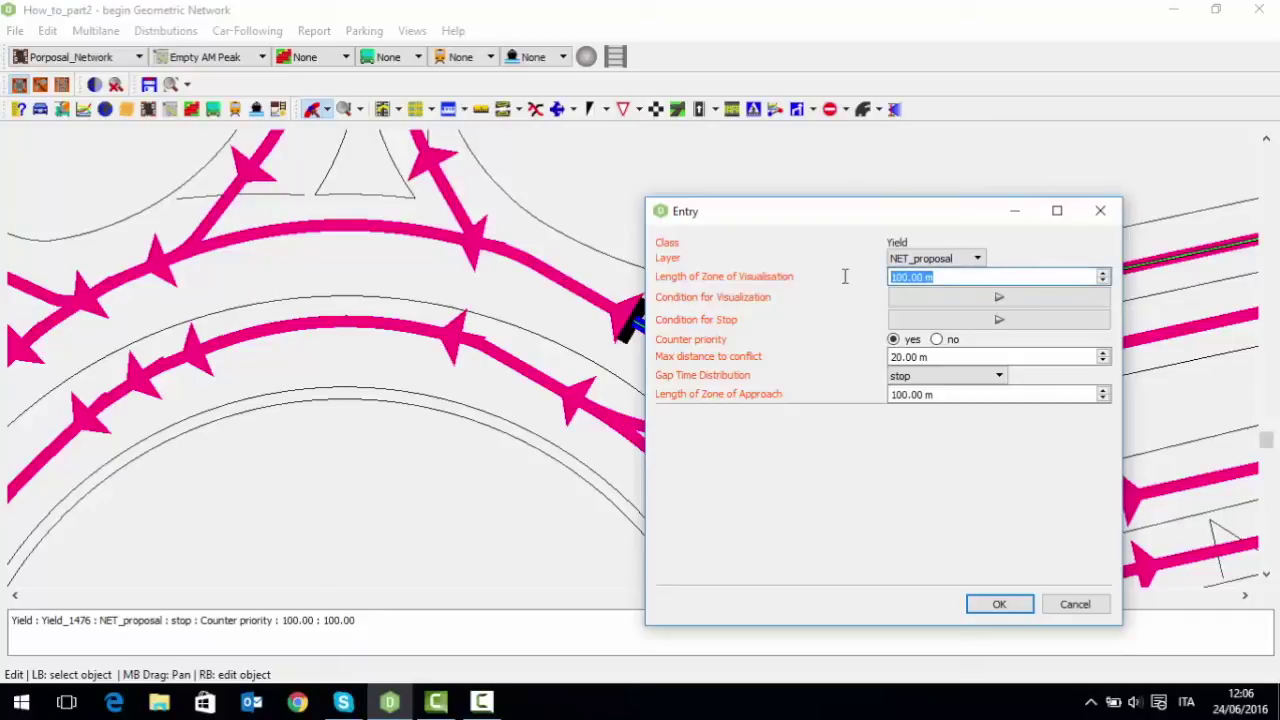
{"action": "type", "text": "25"}
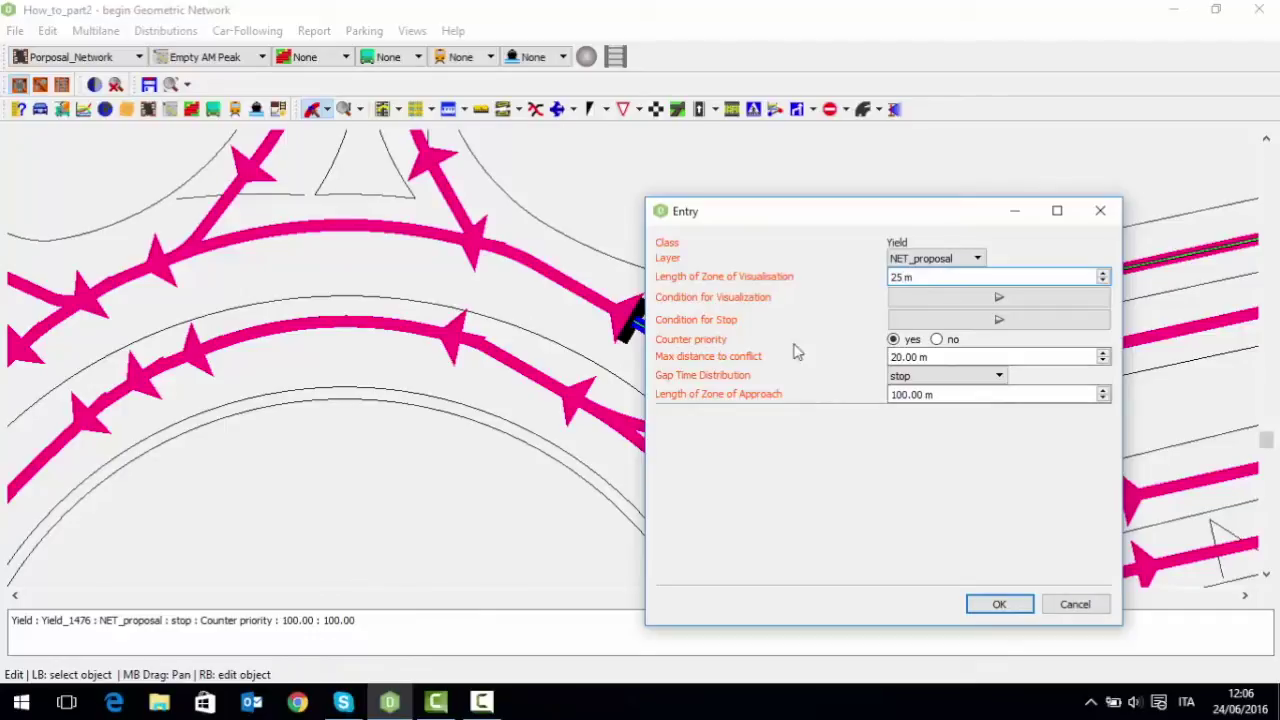
{"action": "left_click", "coordinate": [941, 341]}
{"action": "left_click", "coordinate": [1002, 605]}
{"action": "scroll", "coordinate": [870, 405], "scroll_direction": "down", "scroll_amount": 3}
{"action": "mouse_move", "coordinate": [863, 305]}
{"action": "left_mouse_down"}
{"action": "mouse_move", "coordinate": [846, 197]}
{"action": "mouse_move", "coordinate": [822, 169]}
{"action": "left_mouse_up"}
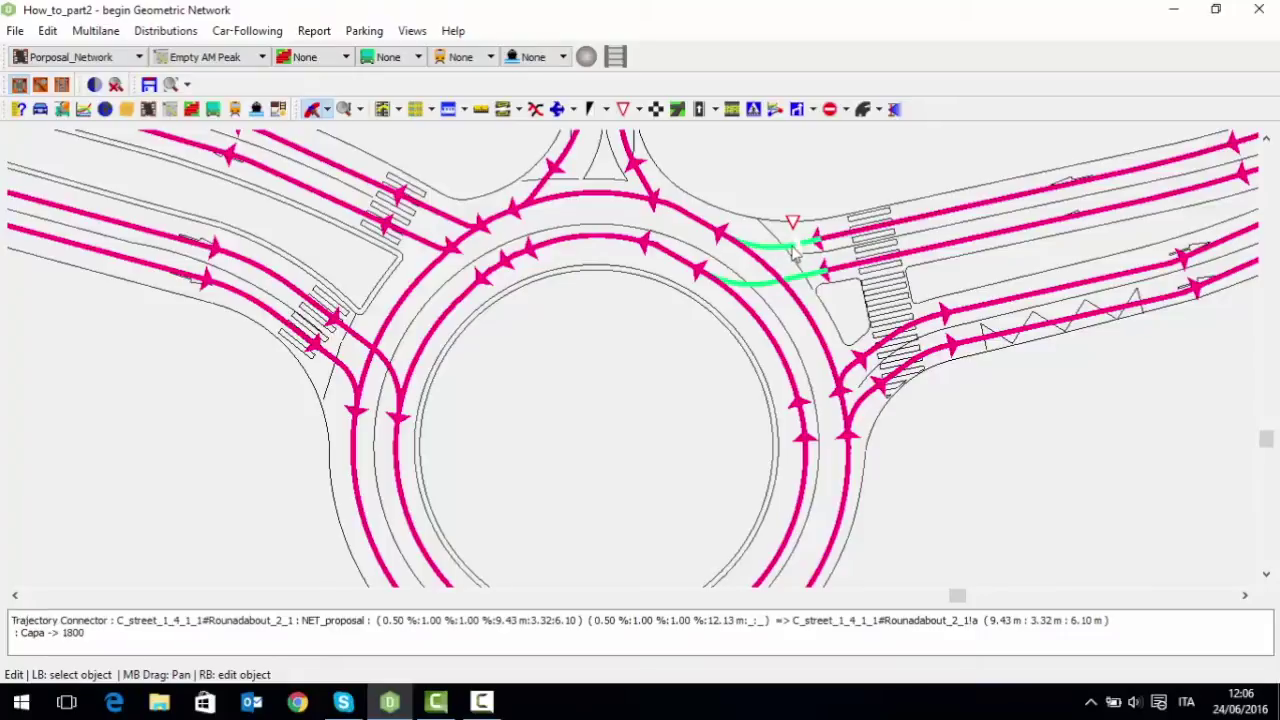
{"action": "left_click", "coordinate": [800, 255]}
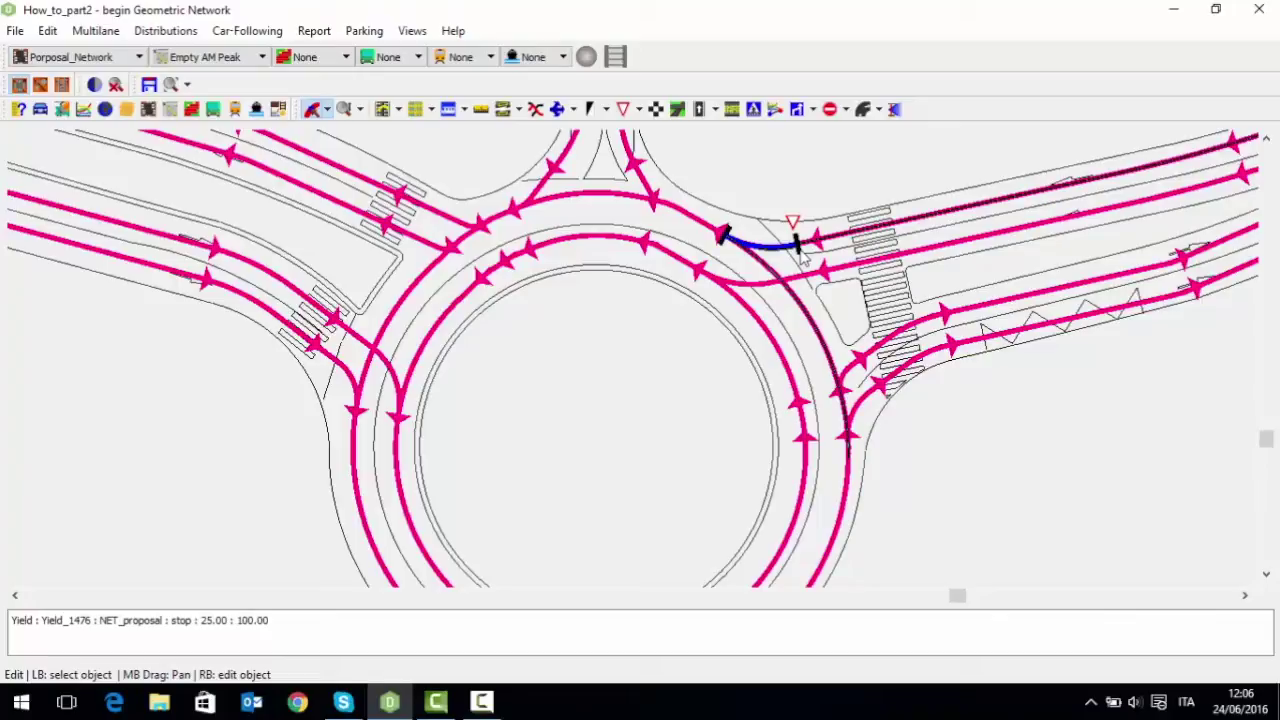
Place a yield on the eastern entry's inner lane with visualisation end markers at the outer lane crossing and inner ring merge, and review its parameters
{"action": "scroll", "coordinate": [798, 268], "scroll_direction": "up", "scroll_amount": 3}
{"action": "left_click", "coordinate": [624, 109]}
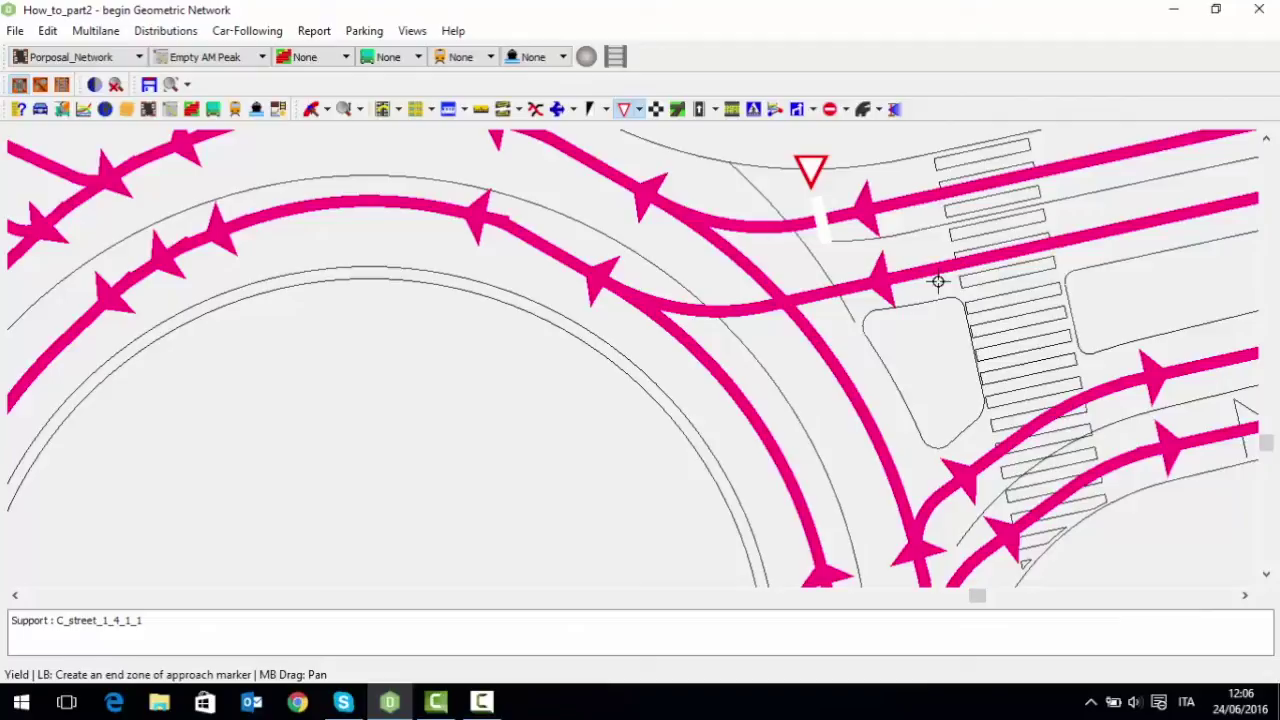
{"action": "left_click", "coordinate": [858, 284]}
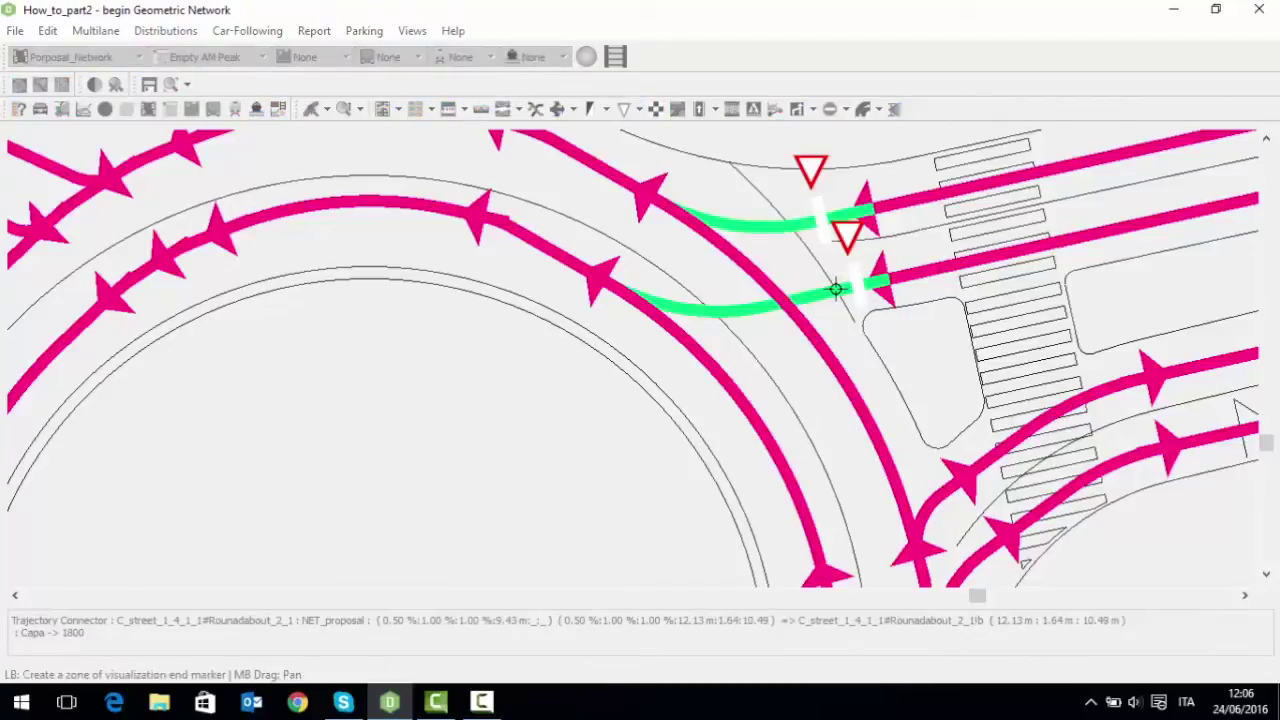
{"action": "left_click", "coordinate": [781, 300]}
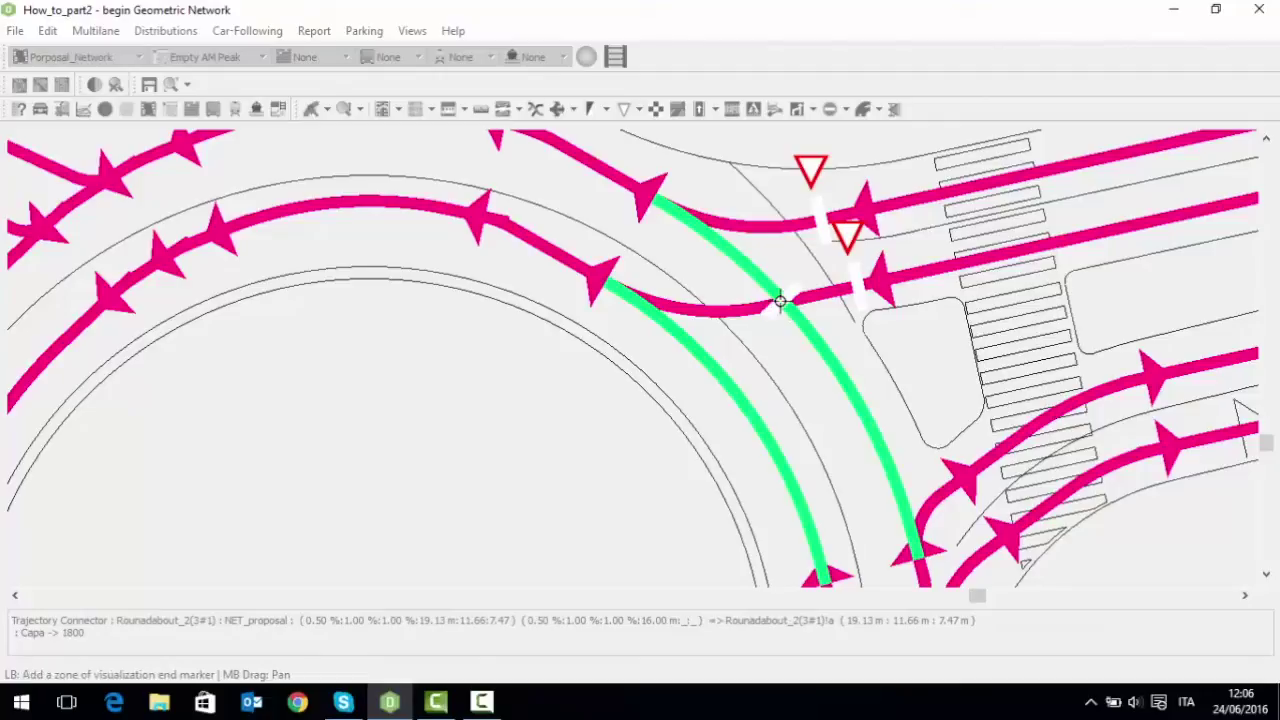
{"action": "left_click", "coordinate": [608, 285]}
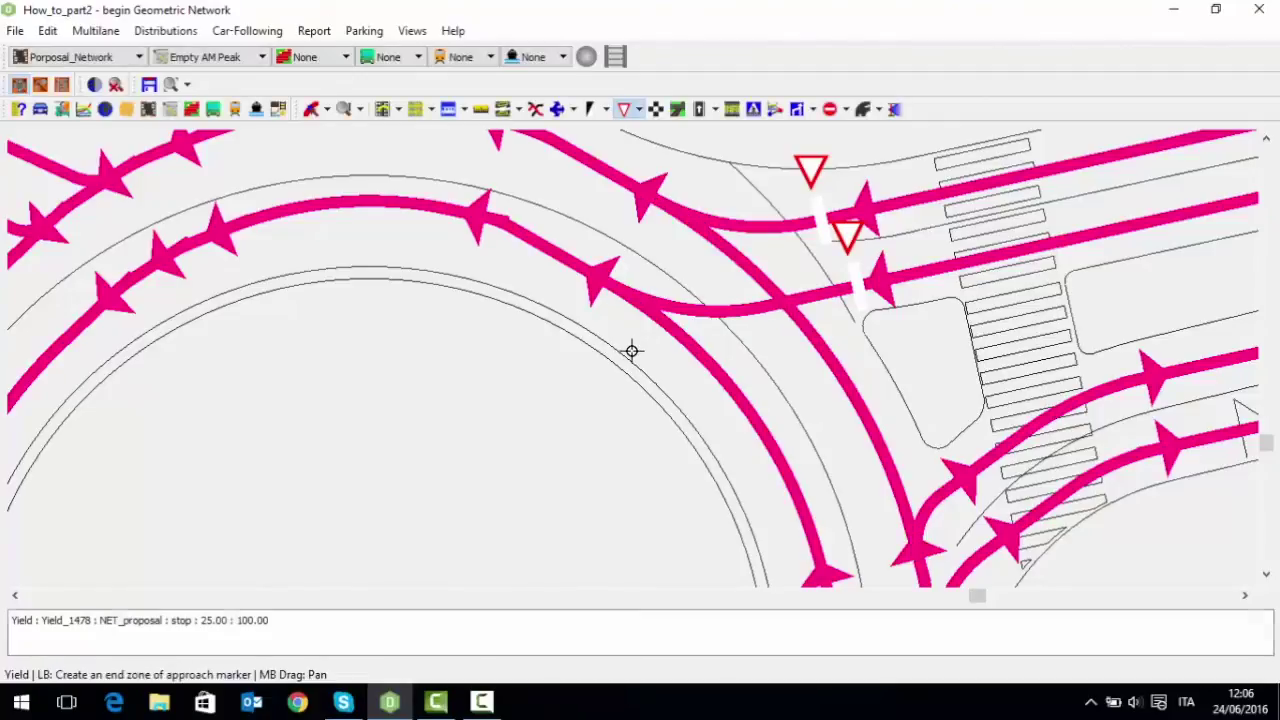
{"action": "left_click", "coordinate": [313, 109]}
{"action": "left_click", "coordinate": [862, 316]}
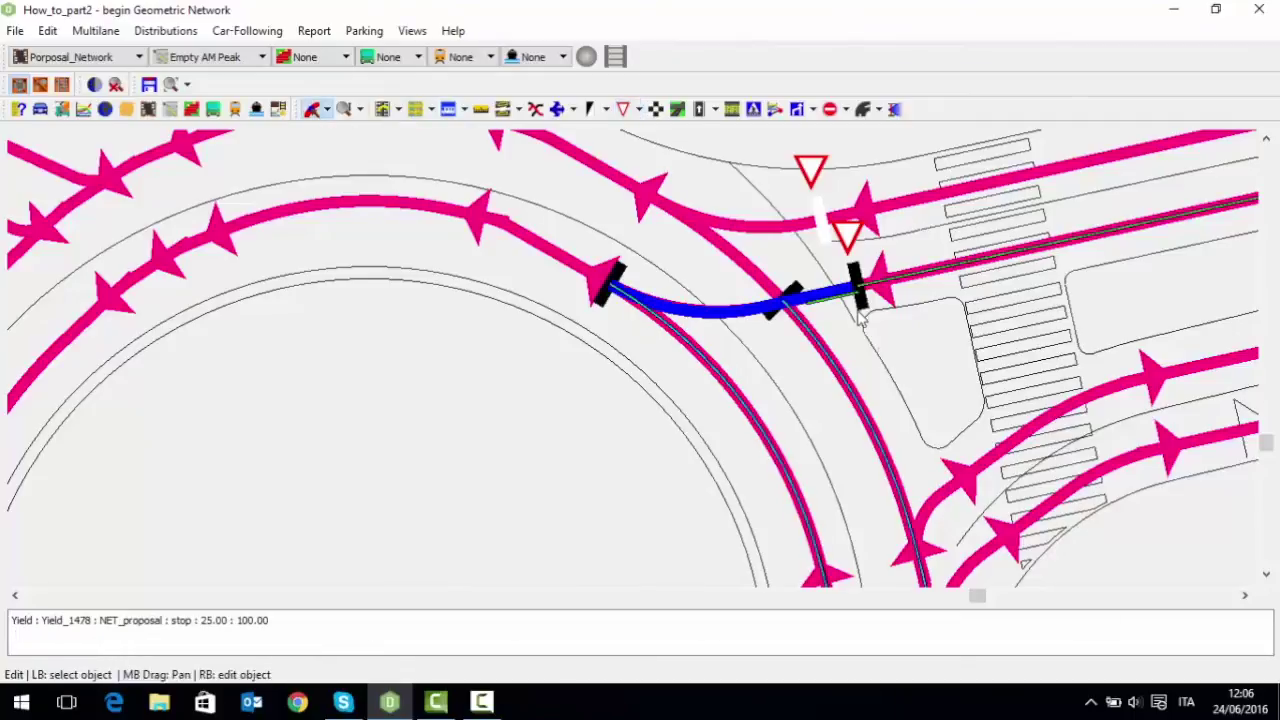
{"action": "right_click", "coordinate": [878, 313]}
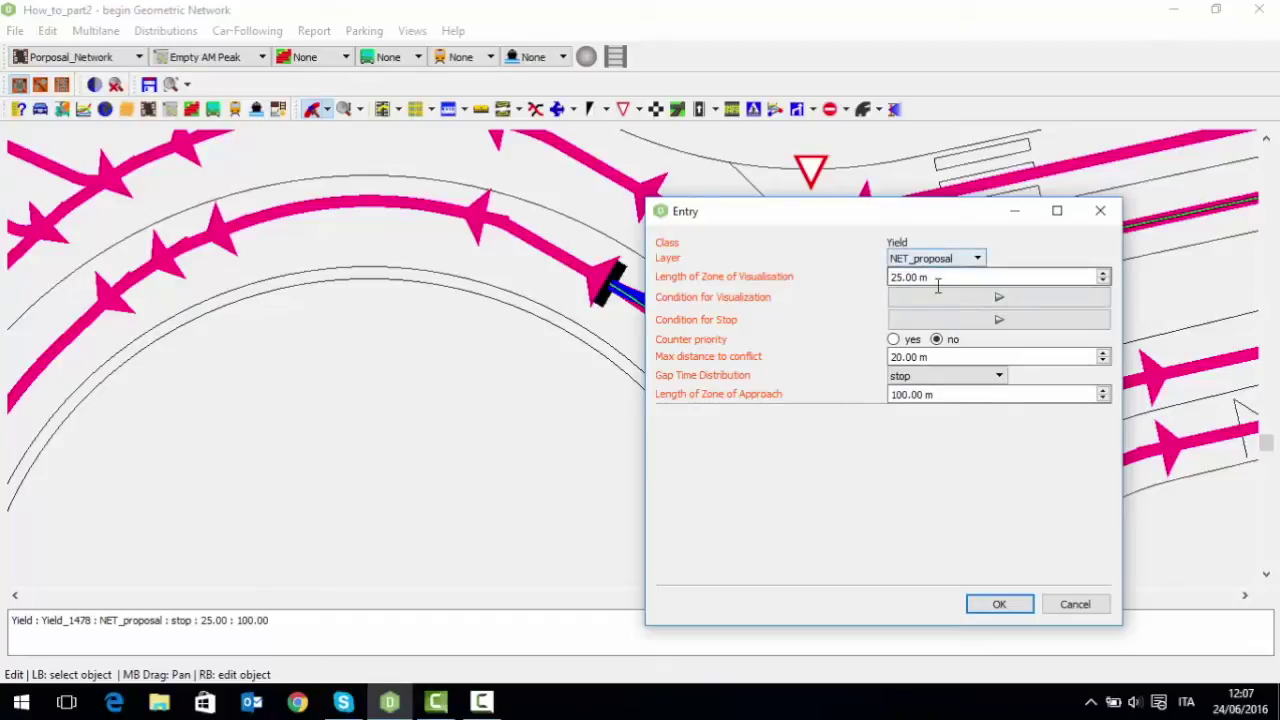
{"action": "left_click", "coordinate": [1000, 604]}
{"action": "scroll", "coordinate": [926, 344], "scroll_direction": "down", "scroll_amount": 5}
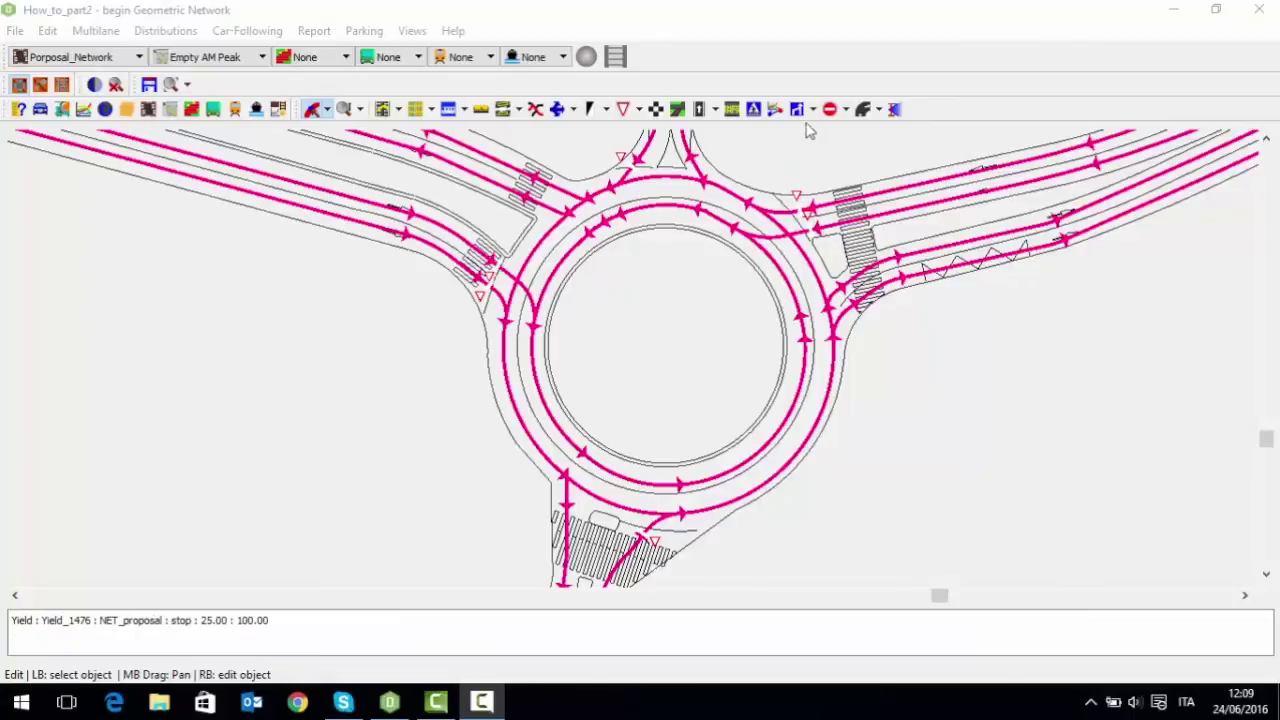
Place a strict stop on the outer ring lane at the western entry, with visualisation end markers at the inner entry lane crossing and outer merge
{"action": "left_click", "coordinate": [638, 109]}
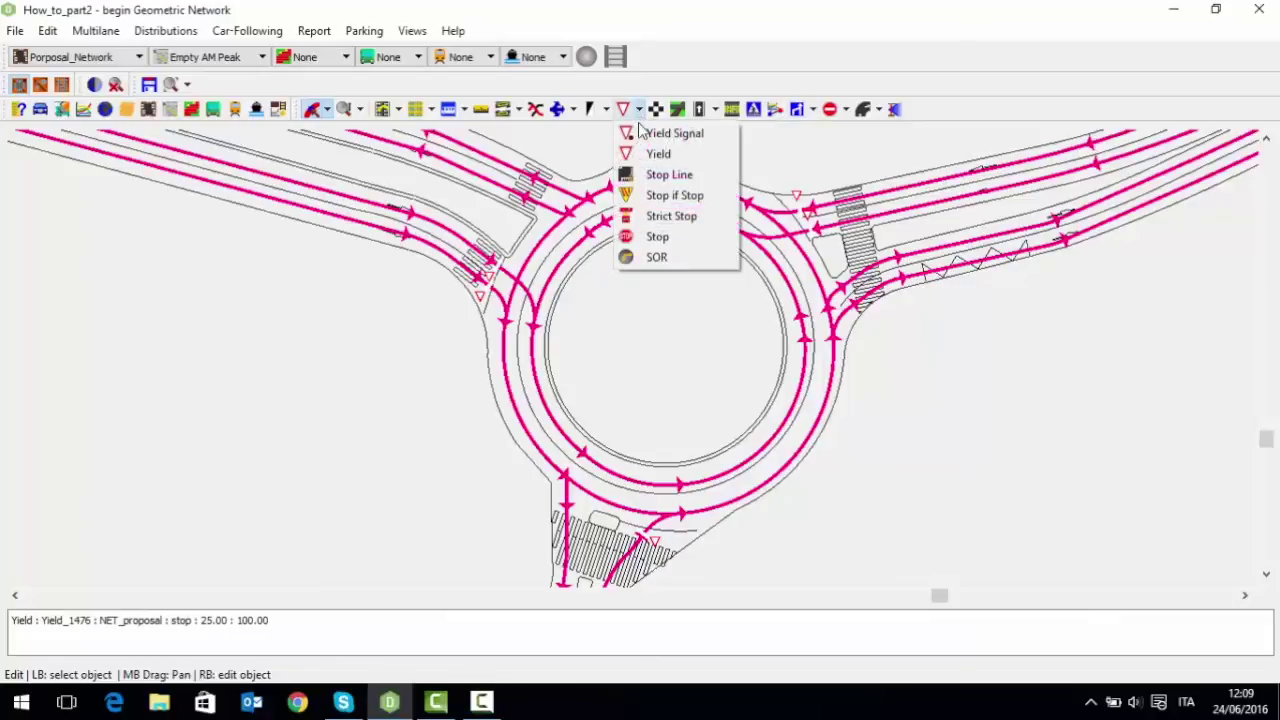
{"action": "left_click", "coordinate": [675, 218]}
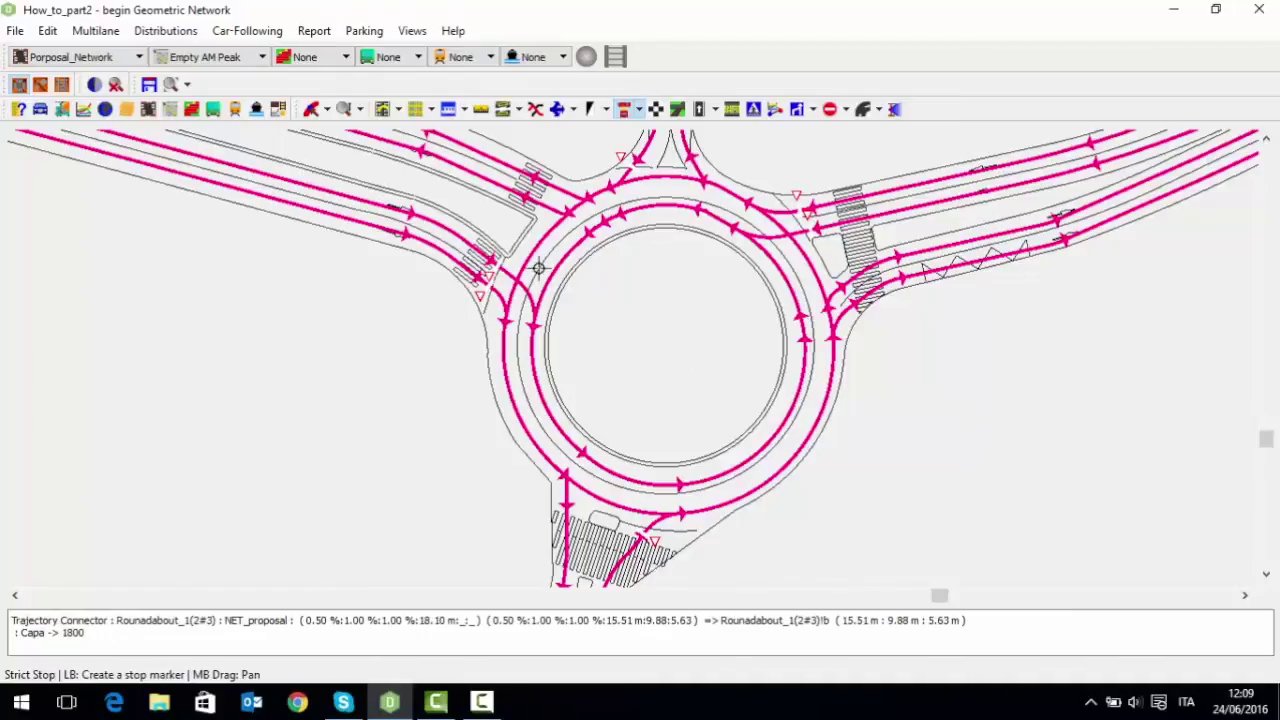
{"action": "scroll", "coordinate": [538, 261], "scroll_direction": "up", "scroll_amount": 2}
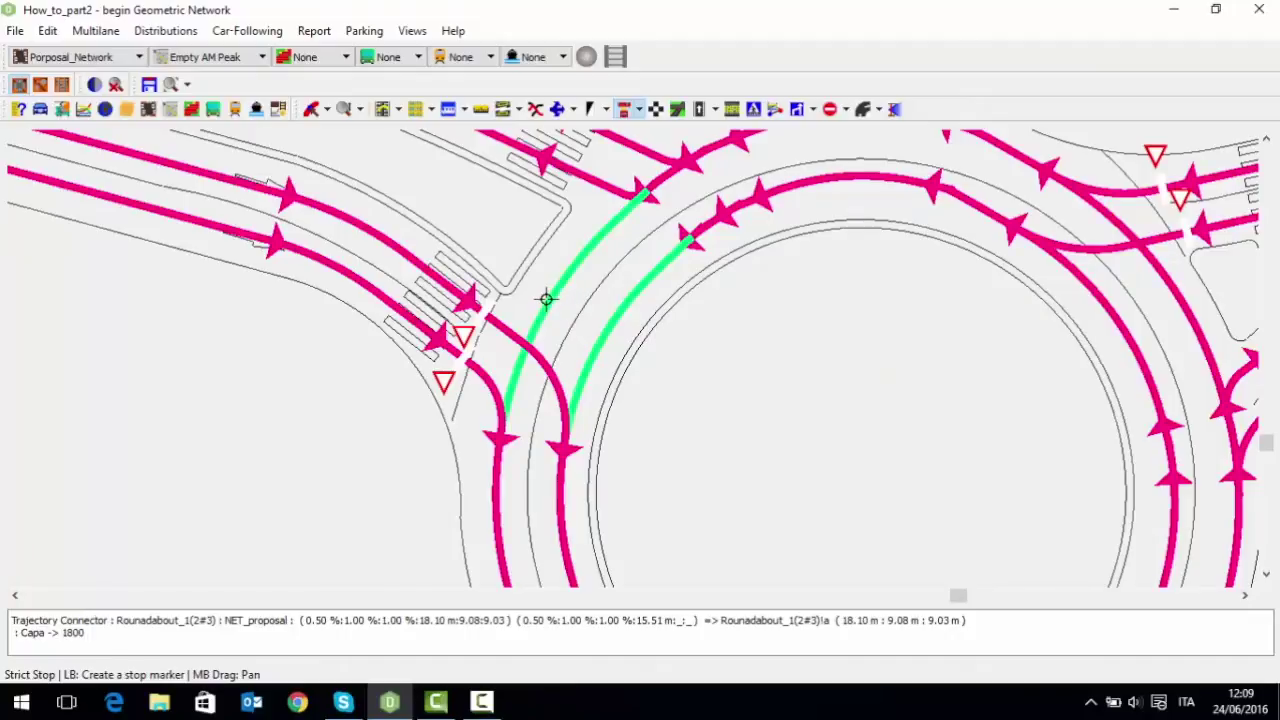
{"action": "left_click", "coordinate": [546, 298]}
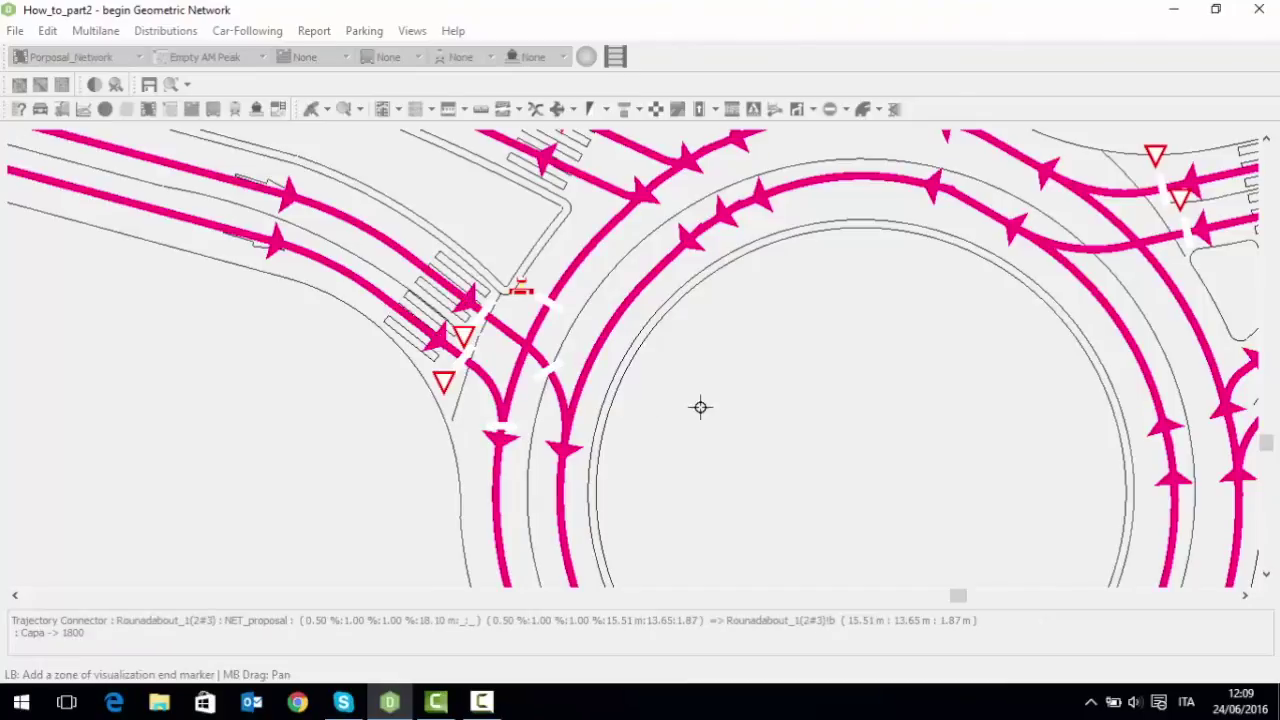
{"action": "left_click", "coordinate": [312, 109]}
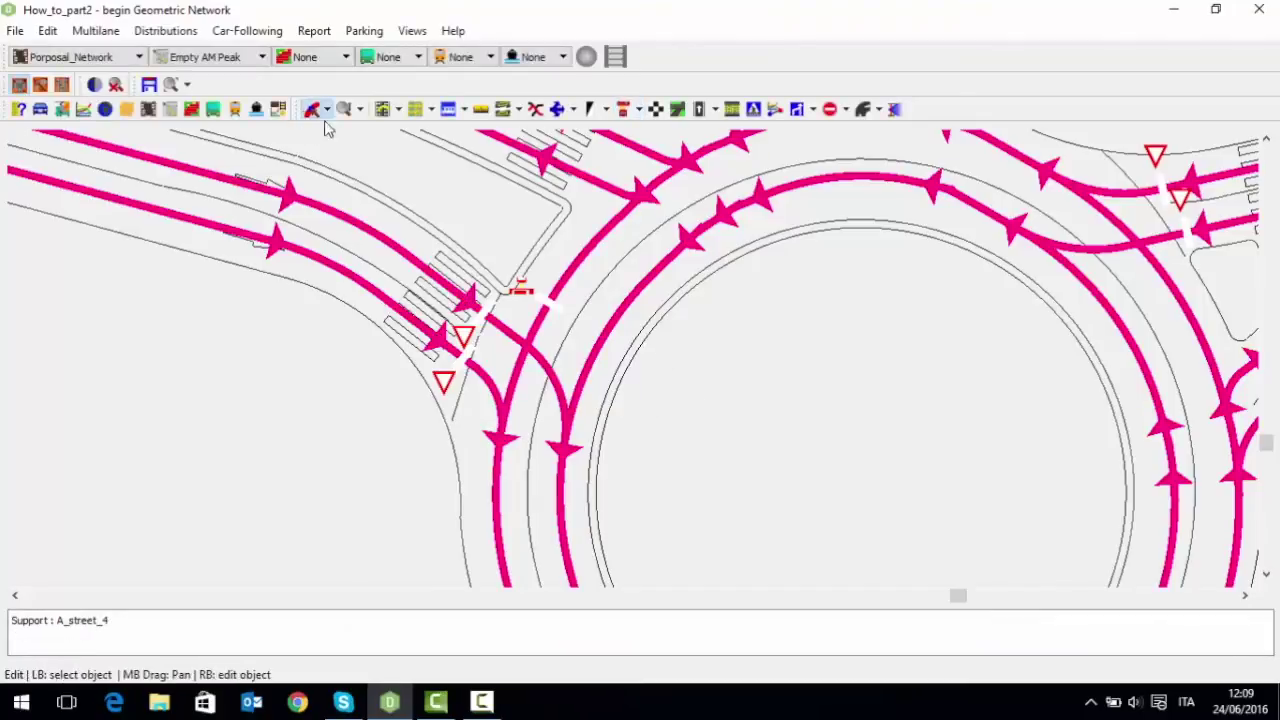
Set the strict stop's length of zone of visualisation to 4 m, turn counter priority on, and compare its zones with the inner entry lane's yield
{"action": "left_click", "coordinate": [552, 310]}
{"action": "right_click", "coordinate": [557, 313]}
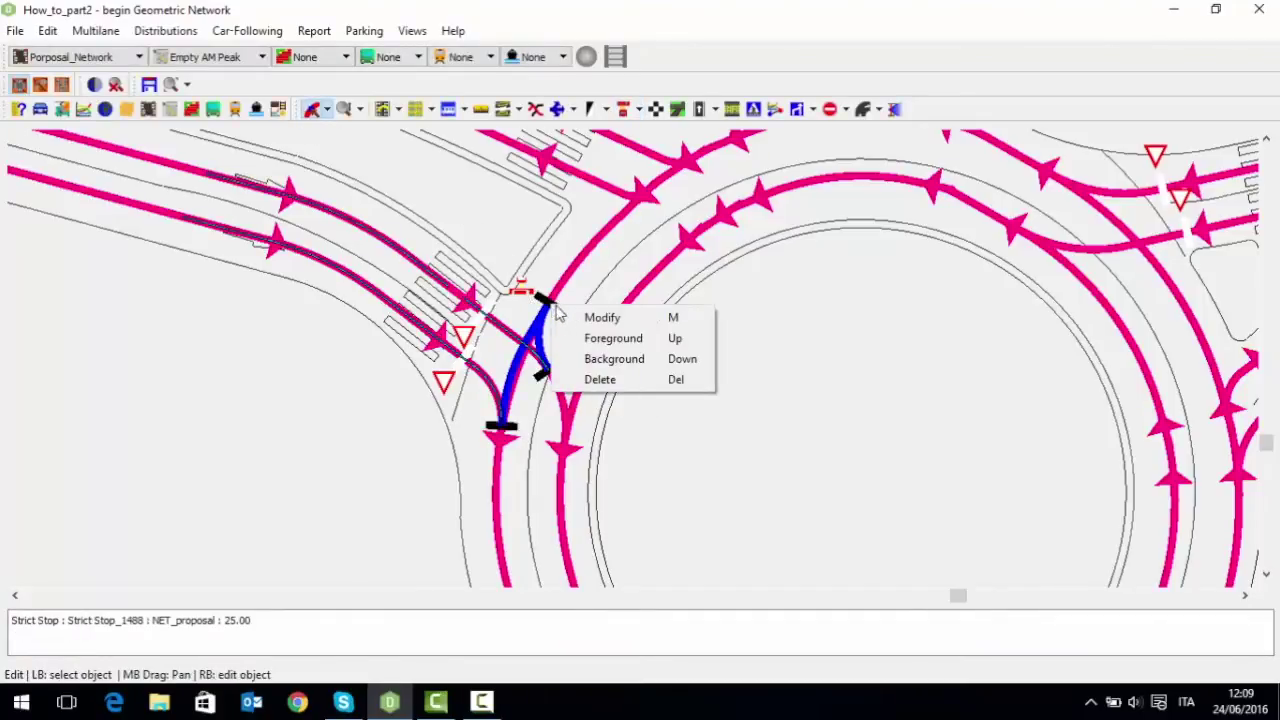
{"action": "left_click", "coordinate": [566, 317]}
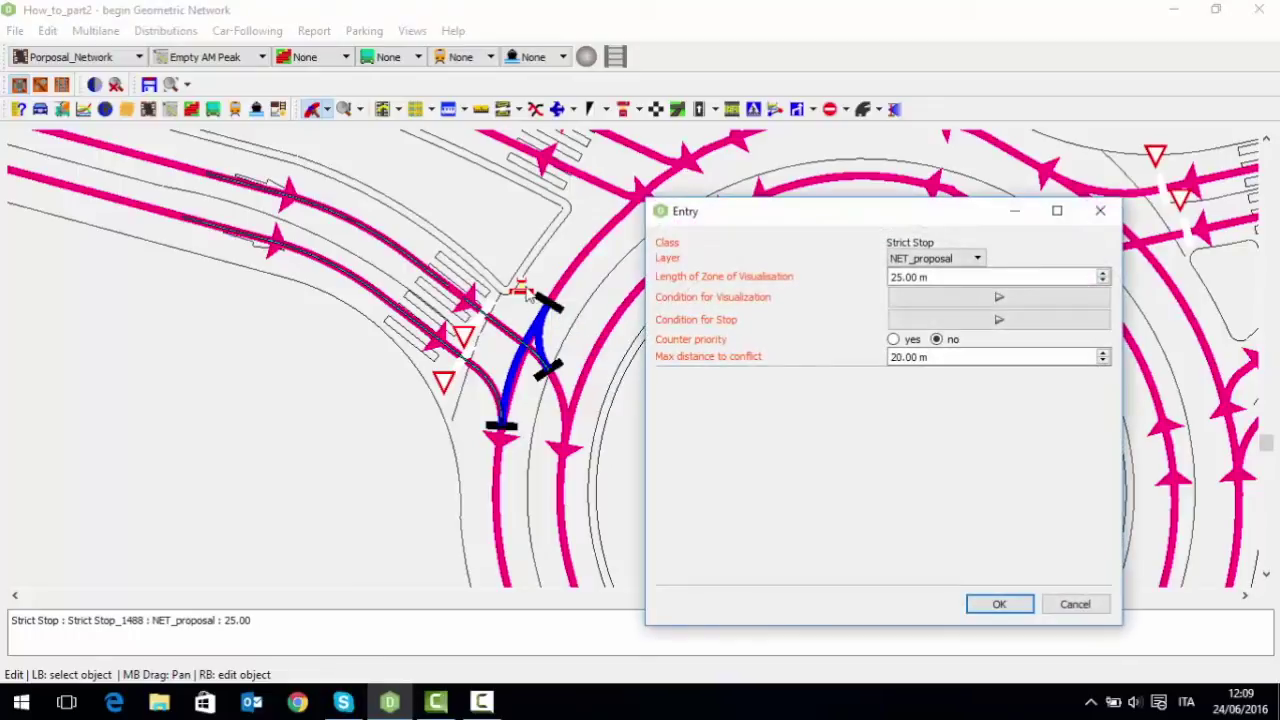
{"action": "left_click_drag", "start_coordinate": [947, 274], "coordinate": [888, 276]}
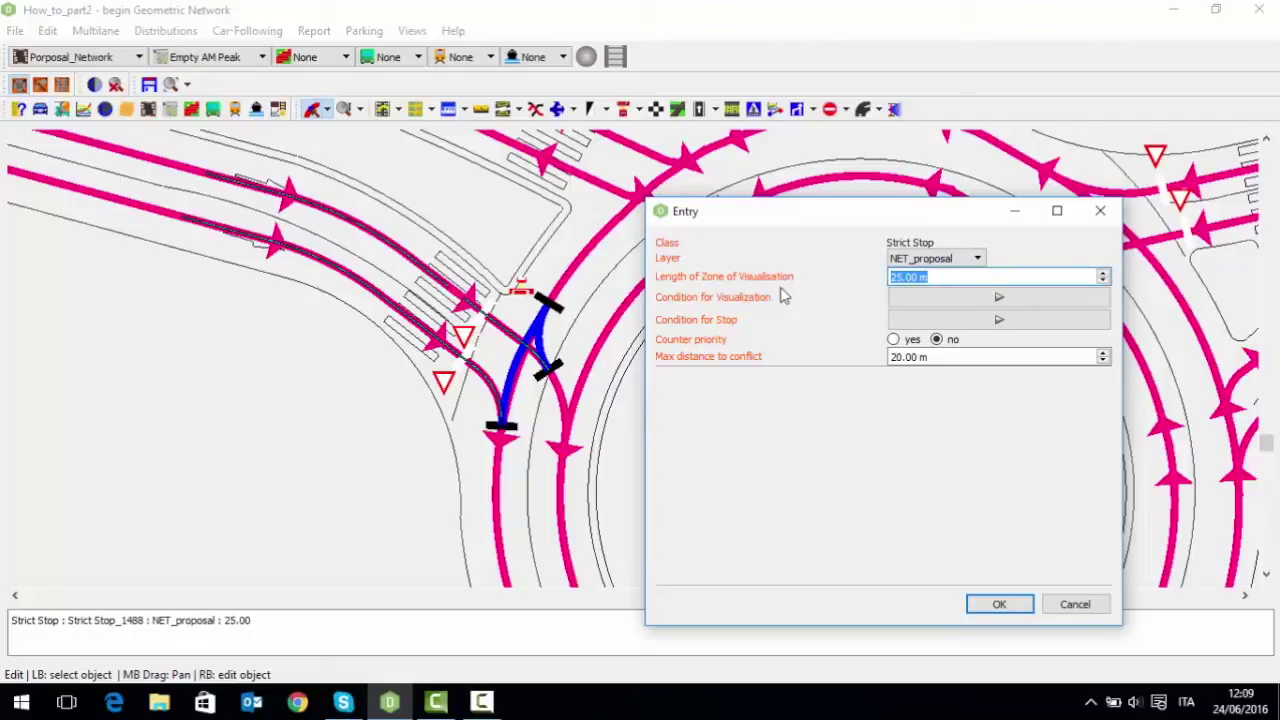
{"action": "type", "text": "4"}
{"action": "left_click", "coordinate": [909, 343]}
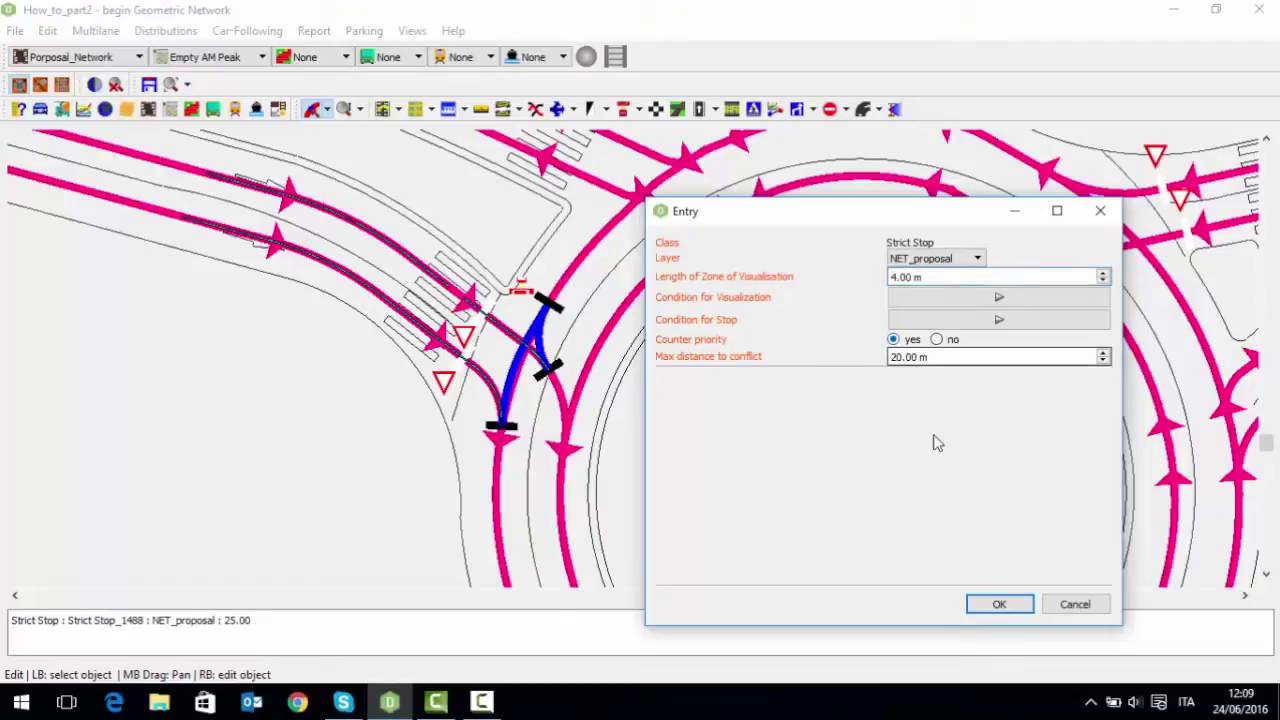
{"action": "left_click", "coordinate": [999, 604]}
{"action": "left_click", "coordinate": [555, 312]}
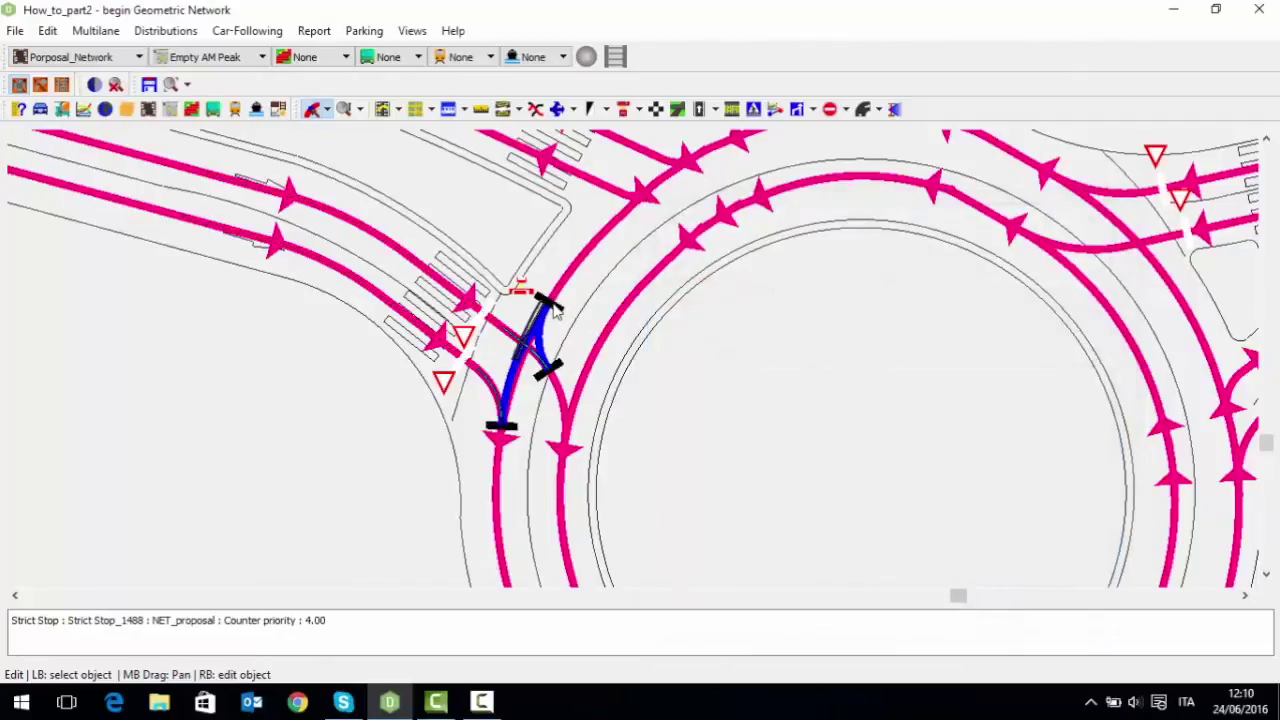
{"action": "scroll", "coordinate": [555, 312], "scroll_direction": "up", "scroll_amount": 2}
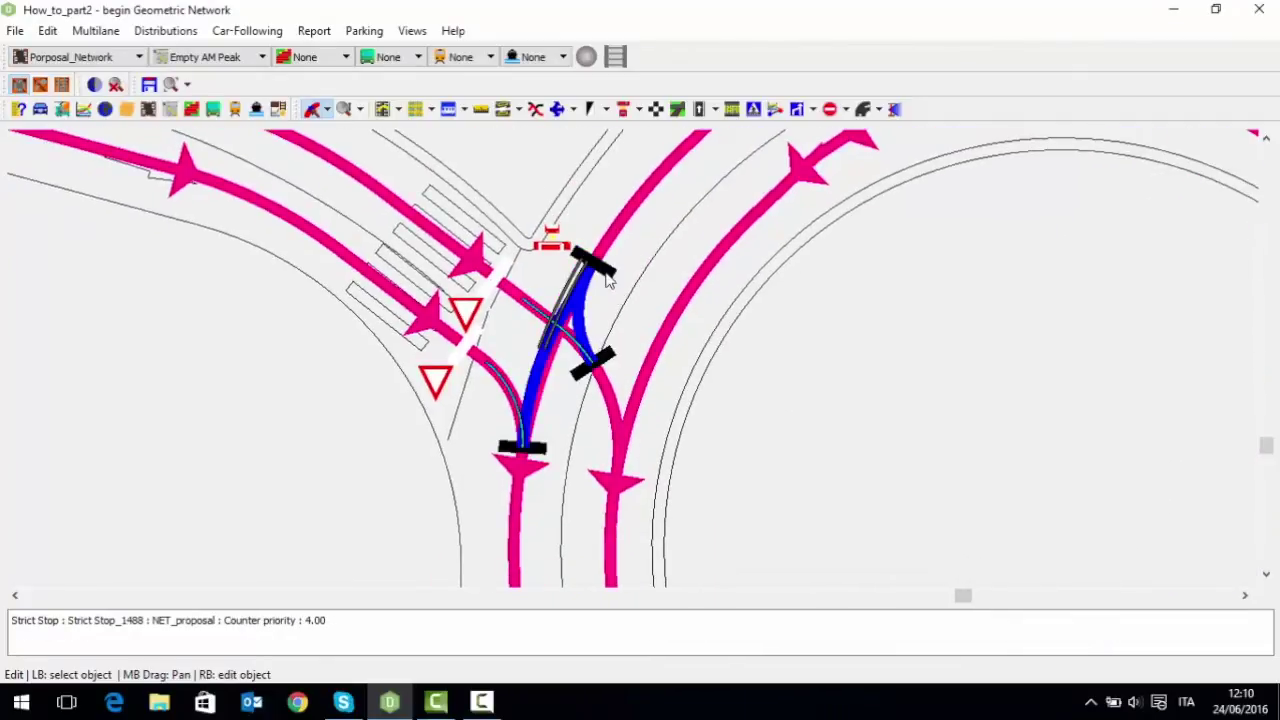
{"action": "left_click", "coordinate": [535, 310]}
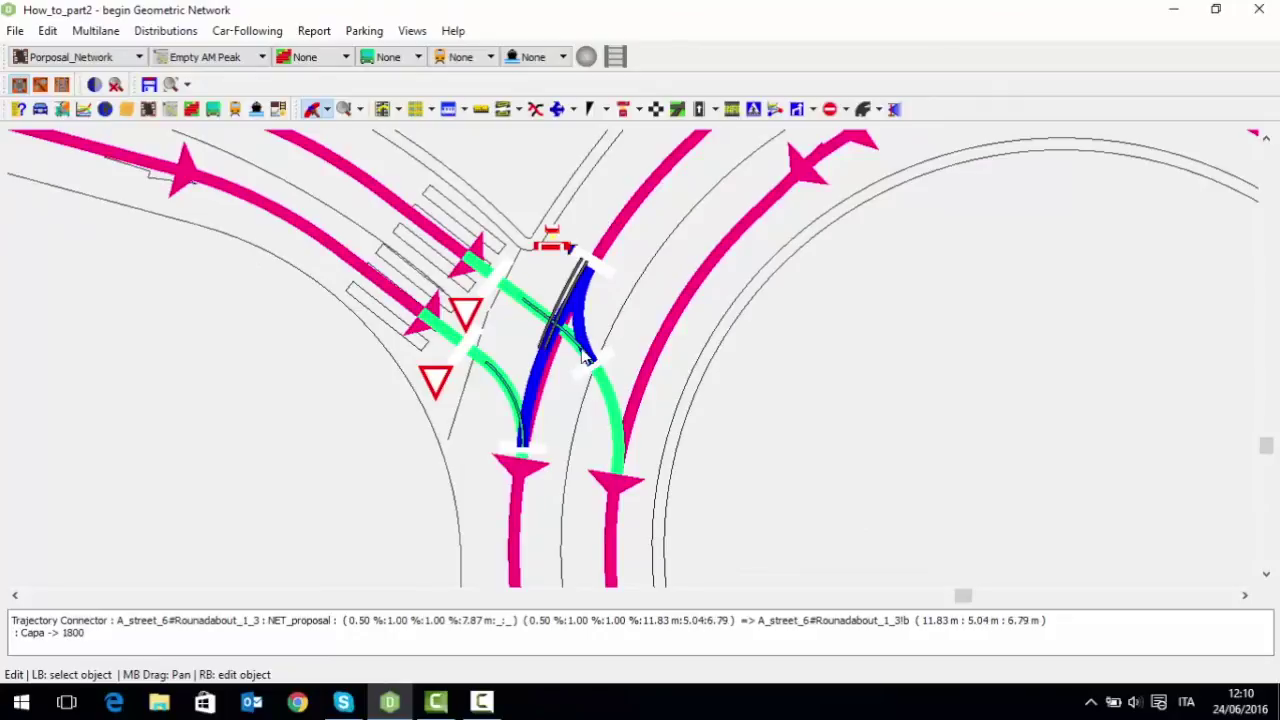
{"action": "left_click", "coordinate": [502, 292]}
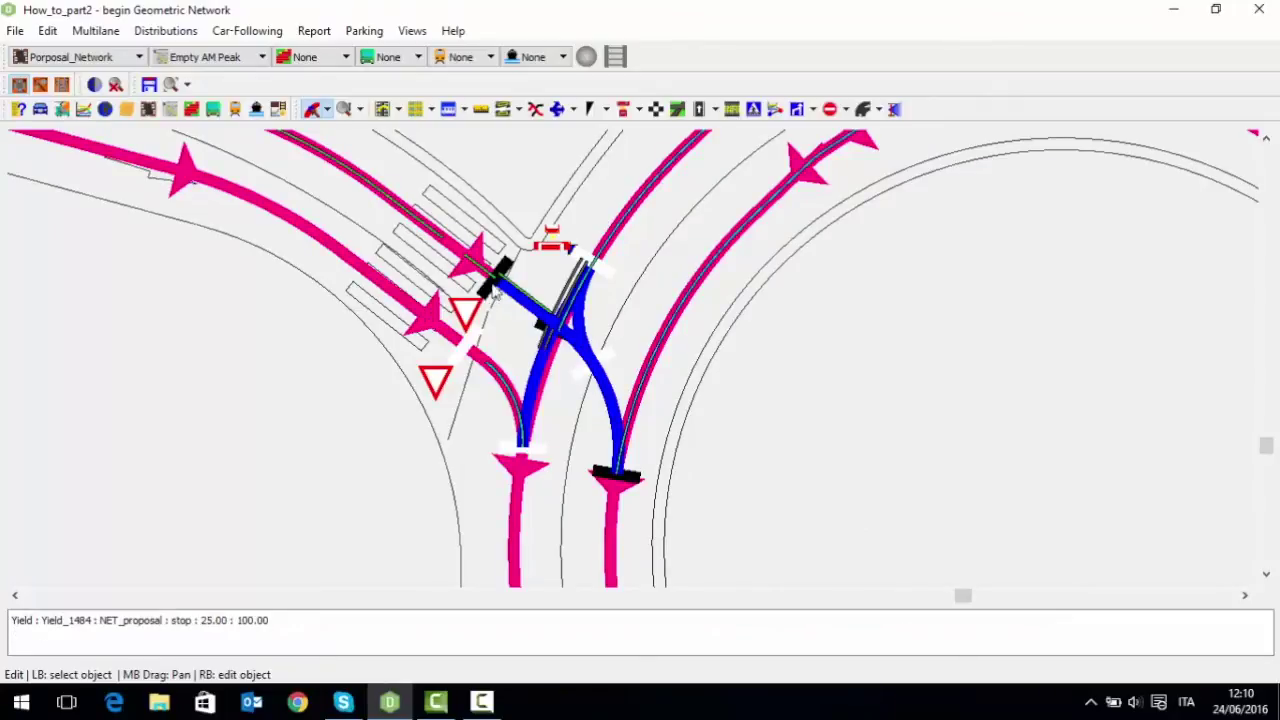
{"action": "left_click", "coordinate": [495, 291]}
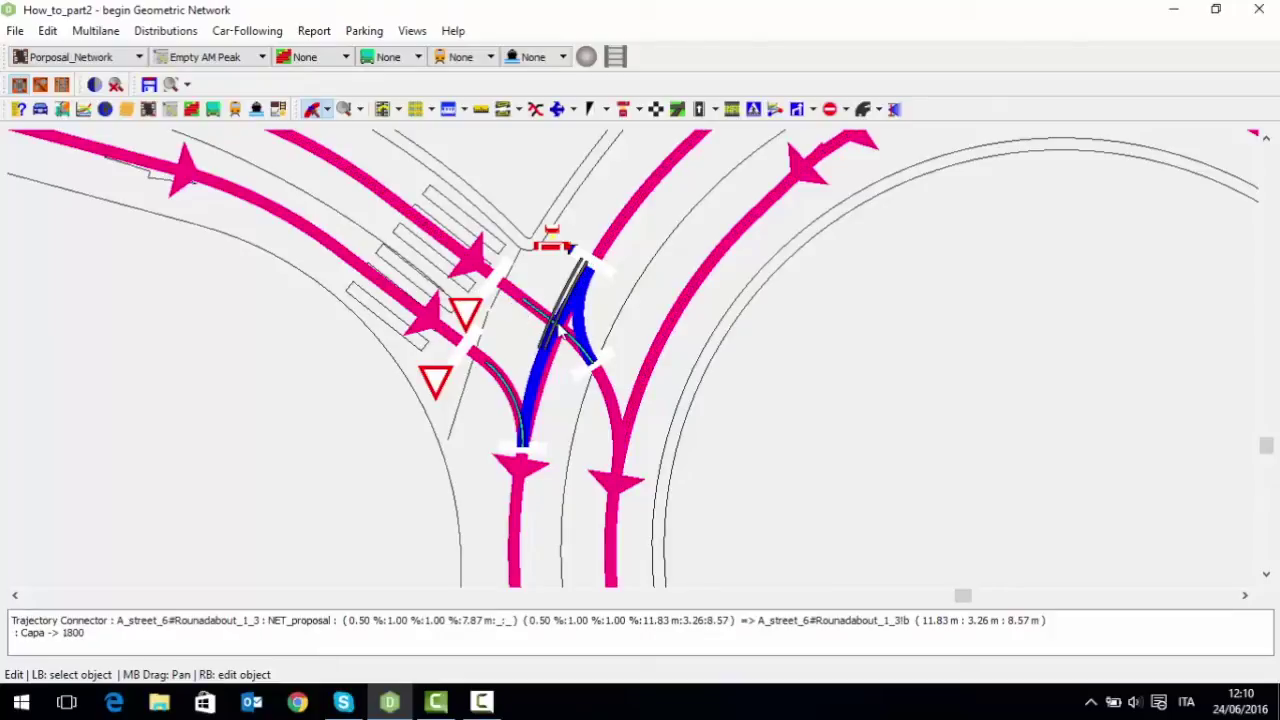
Place a strict stop on the inner ring lane at the western entry, ending its visualisation zone at the inner merge, and check its zones
{"action": "scroll", "coordinate": [651, 371], "scroll_direction": "down", "scroll_amount": 5}
{"action": "scroll", "coordinate": [600, 328], "scroll_direction": "up", "scroll_amount": 2}
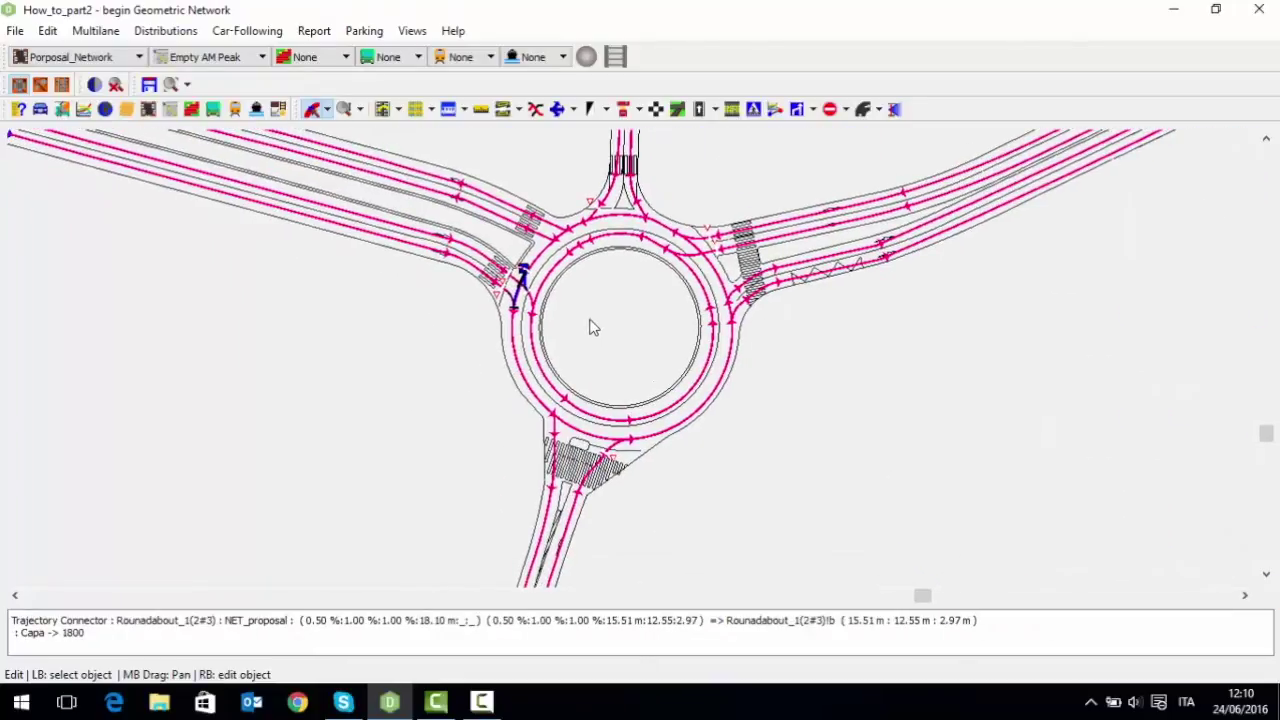
{"action": "left_click", "coordinate": [623, 108]}
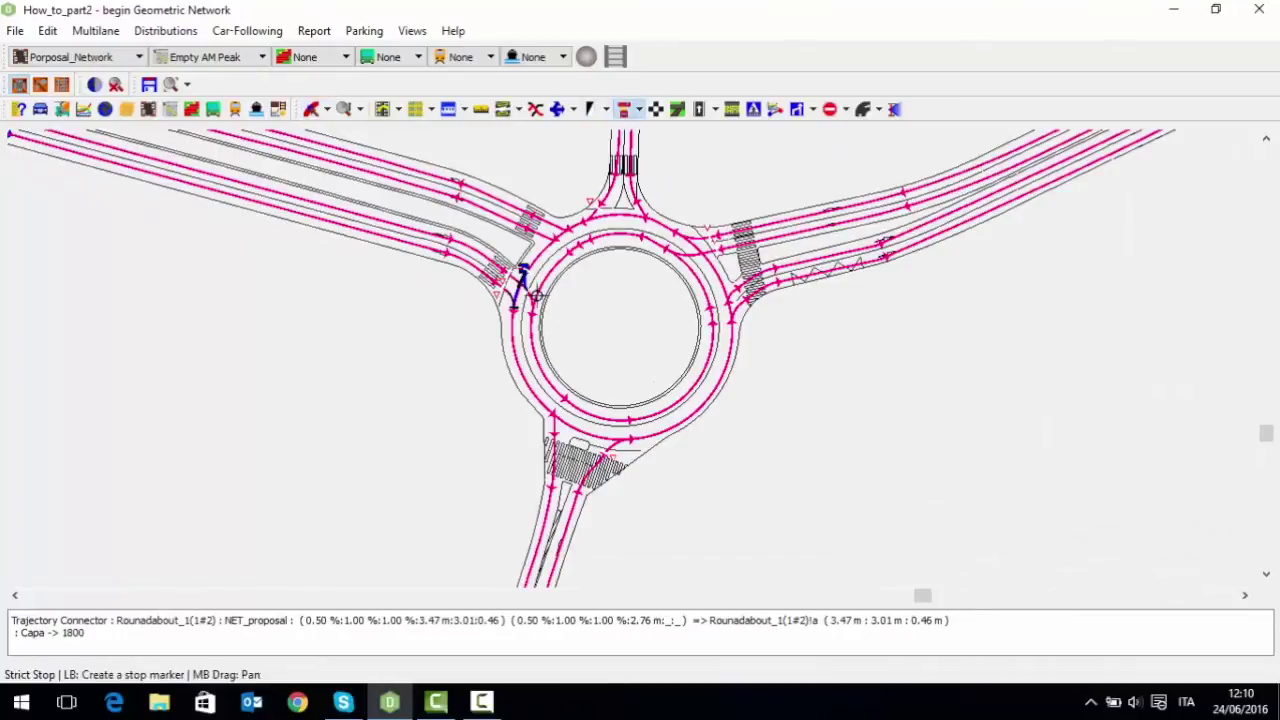
{"action": "scroll", "coordinate": [537, 296], "scroll_direction": "up", "scroll_amount": 3}
{"action": "scroll", "coordinate": [565, 305], "scroll_direction": "up", "scroll_amount": 2}
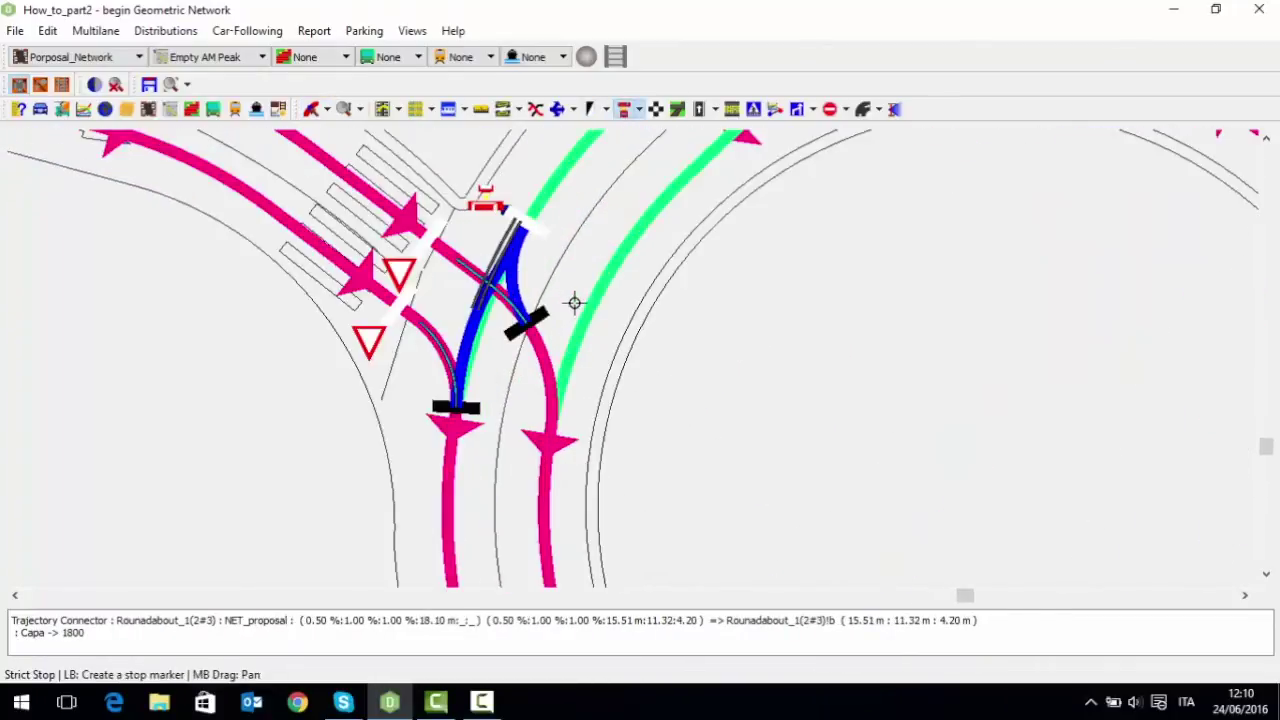
{"action": "left_click", "coordinate": [590, 304]}
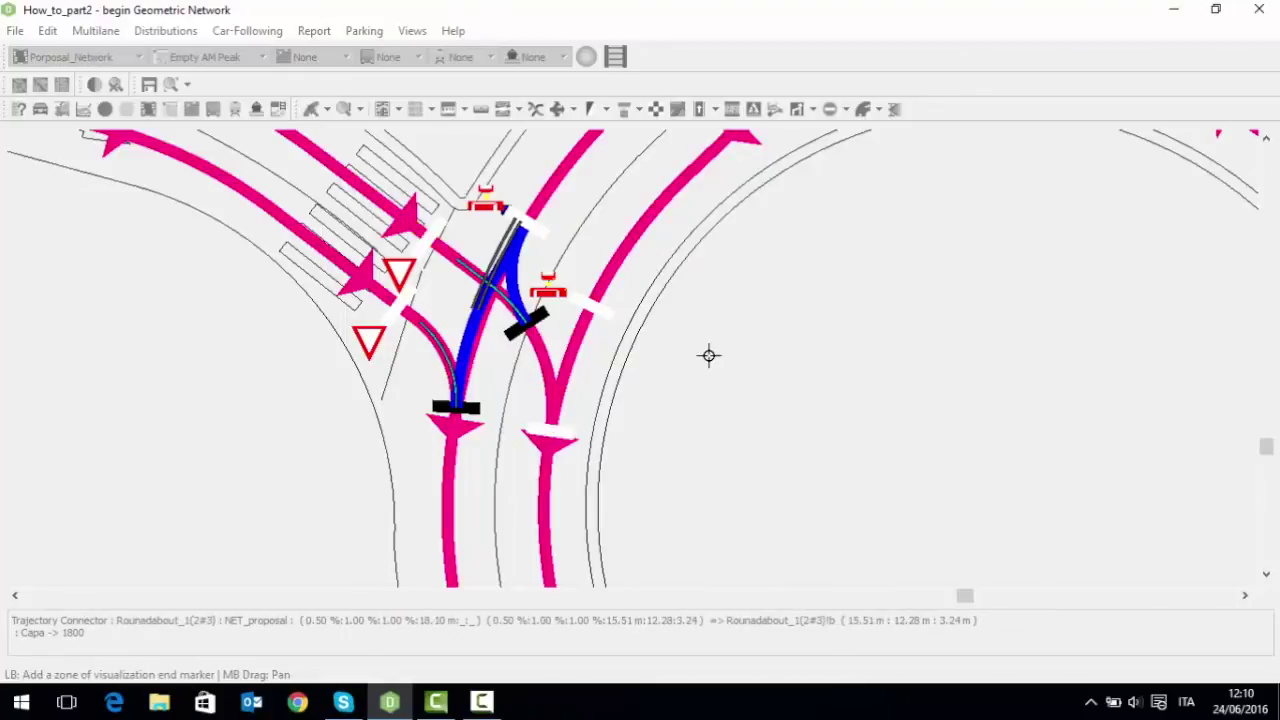
{"action": "key", "text": "Escape"}
{"action": "left_click", "coordinate": [312, 109]}
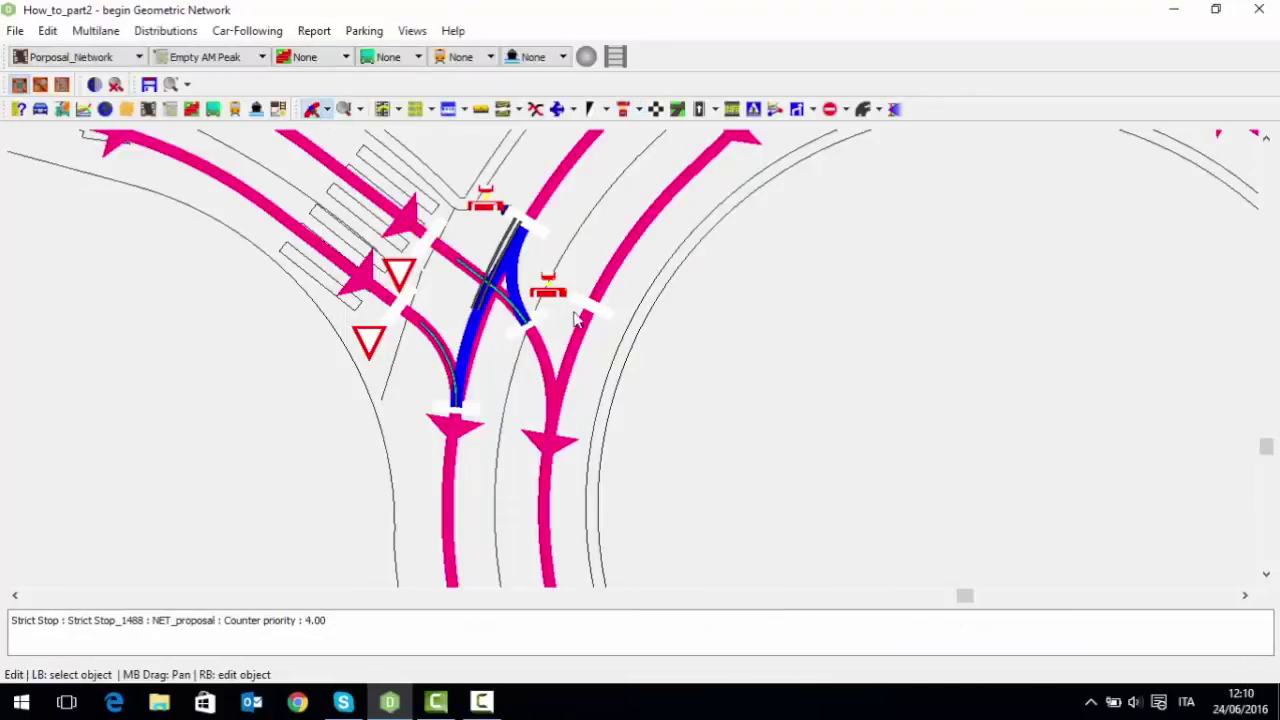
{"action": "left_click", "coordinate": [605, 316]}
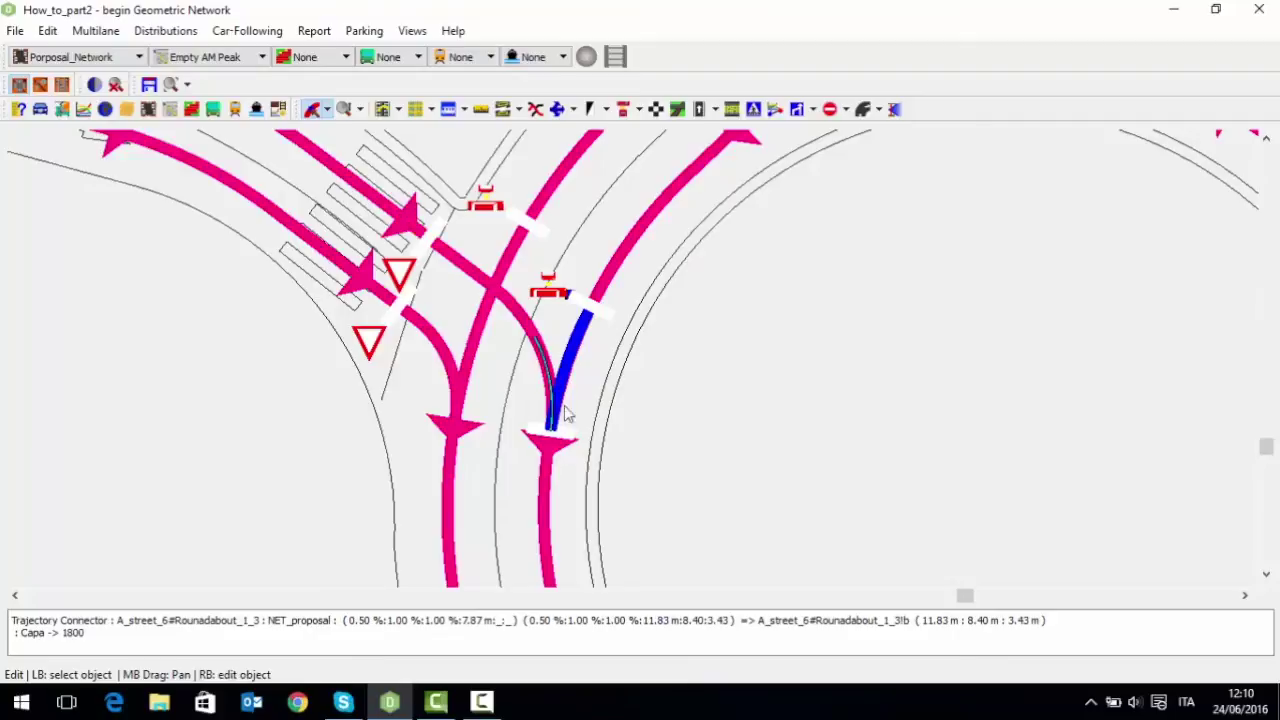
{"action": "scroll", "coordinate": [562, 428], "scroll_direction": "down", "scroll_amount": 2}
{"action": "scroll", "coordinate": [671, 320], "scroll_direction": "down", "scroll_amount": 1}
{"action": "scroll", "coordinate": [630, 331], "scroll_direction": "up", "scroll_amount": 2}
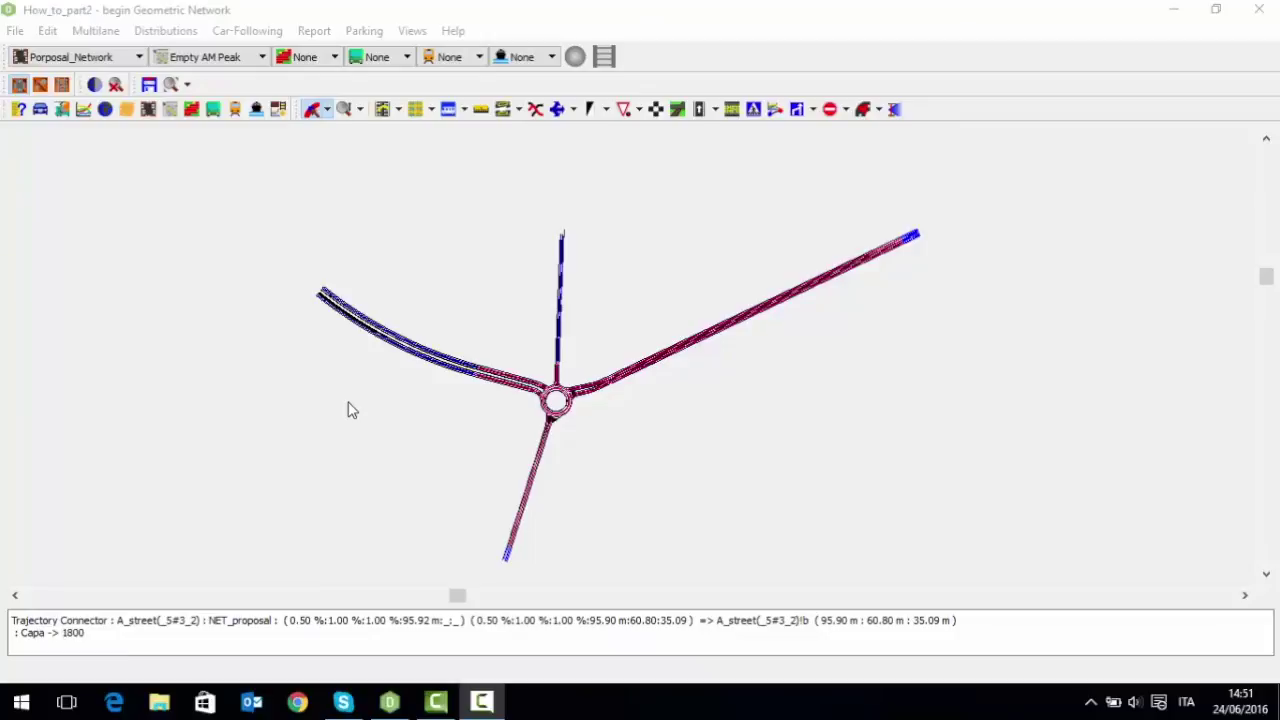
Add a lane change distribution named General and open its profile settings
{"action": "left_click", "coordinate": [96, 31]}
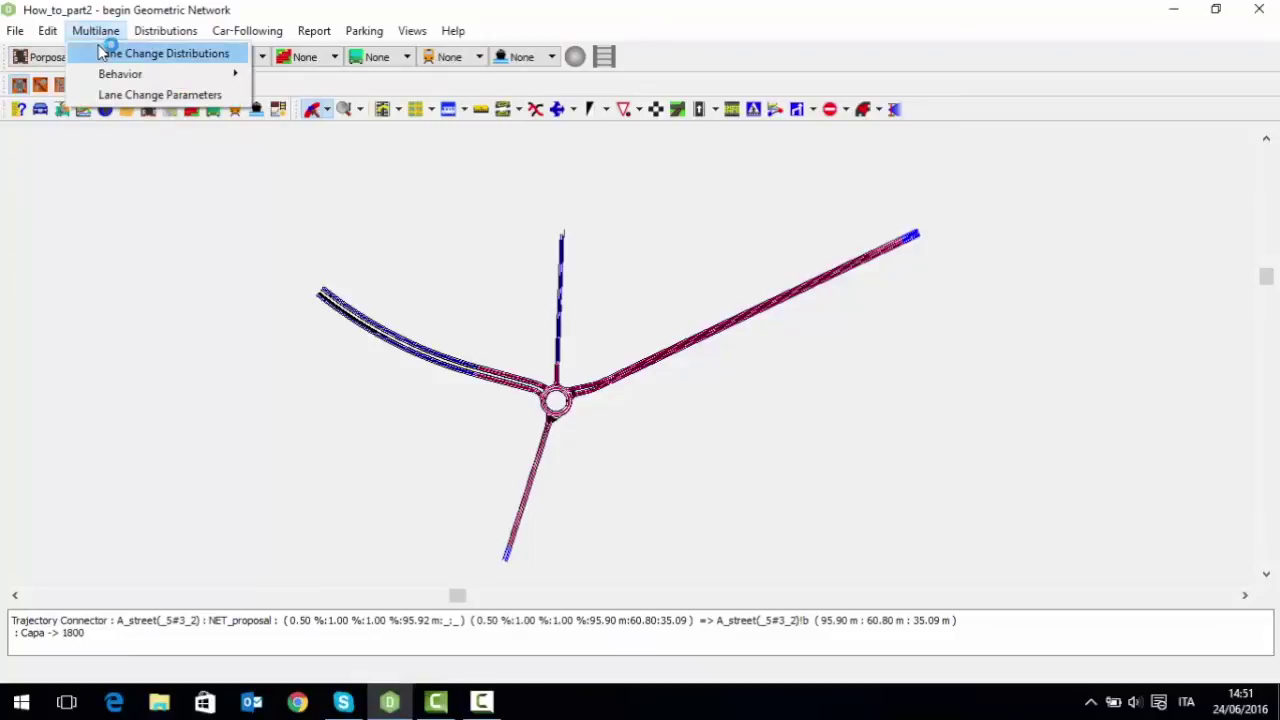
{"action": "left_click", "coordinate": [106, 52]}
{"action": "left_click", "coordinate": [356, 256]}
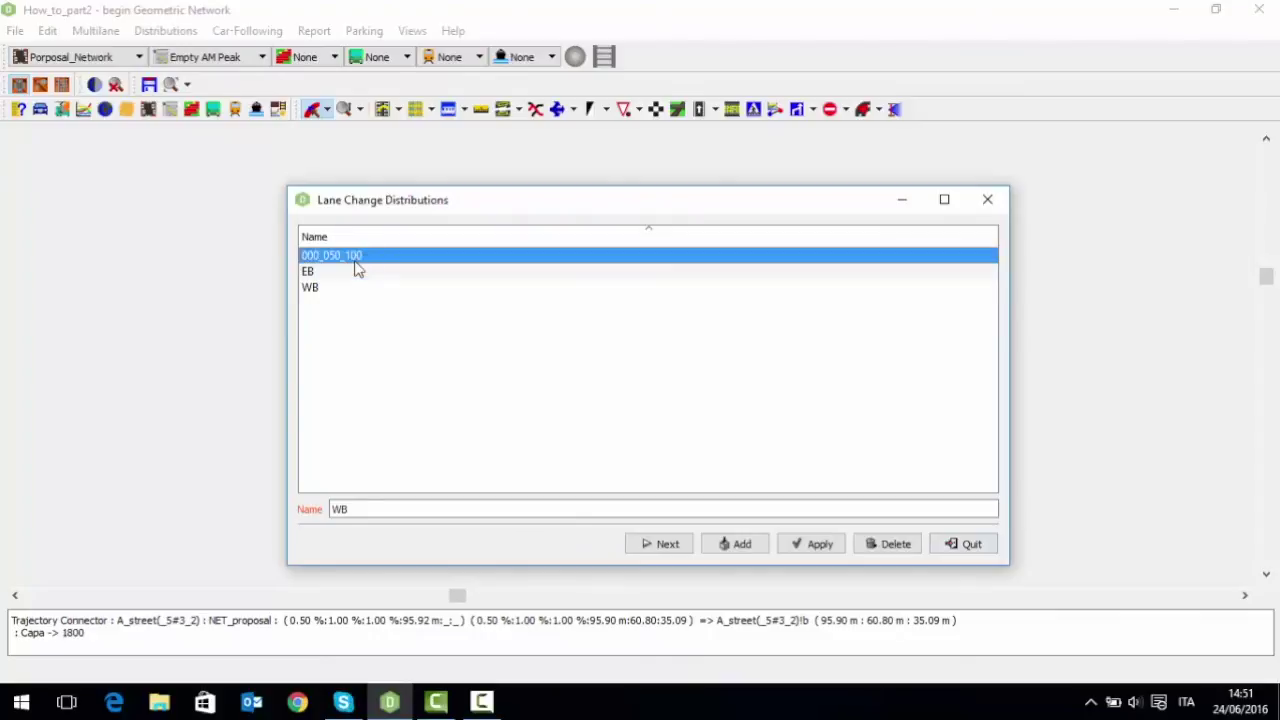
{"action": "left_click_drag", "start_coordinate": [398, 510], "coordinate": [276, 514]}
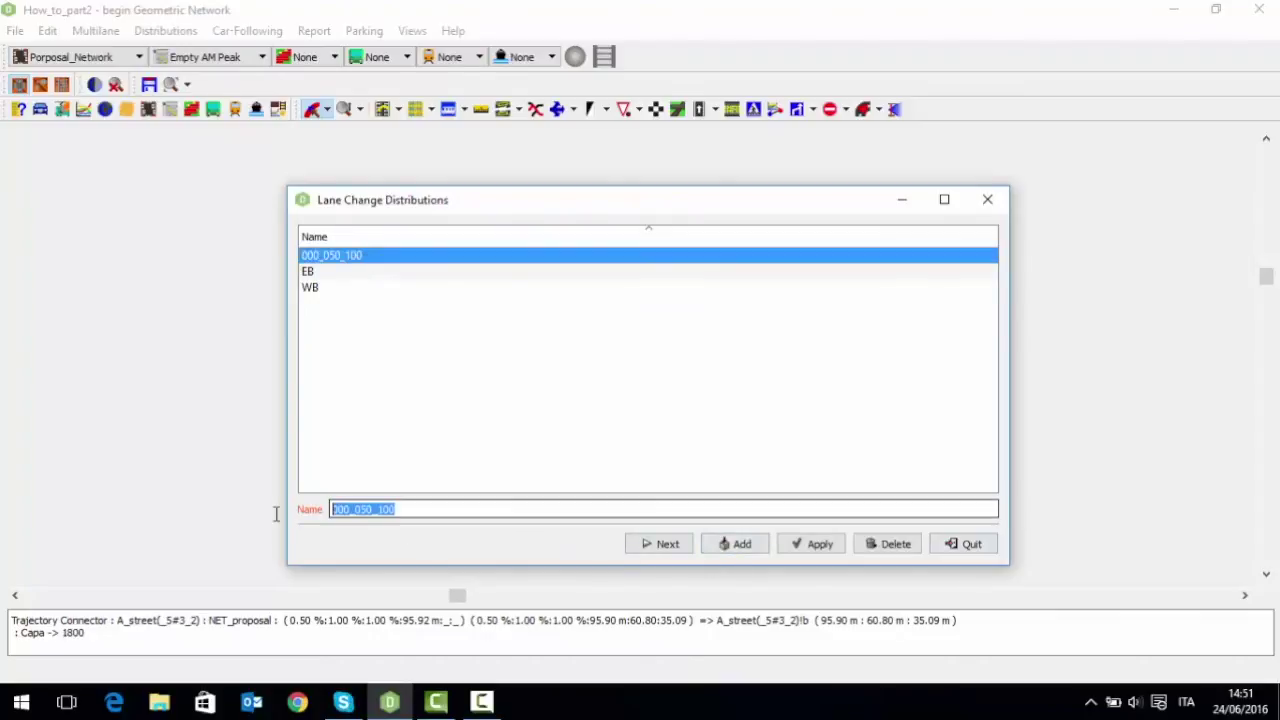
{"action": "type", "text": "General"}
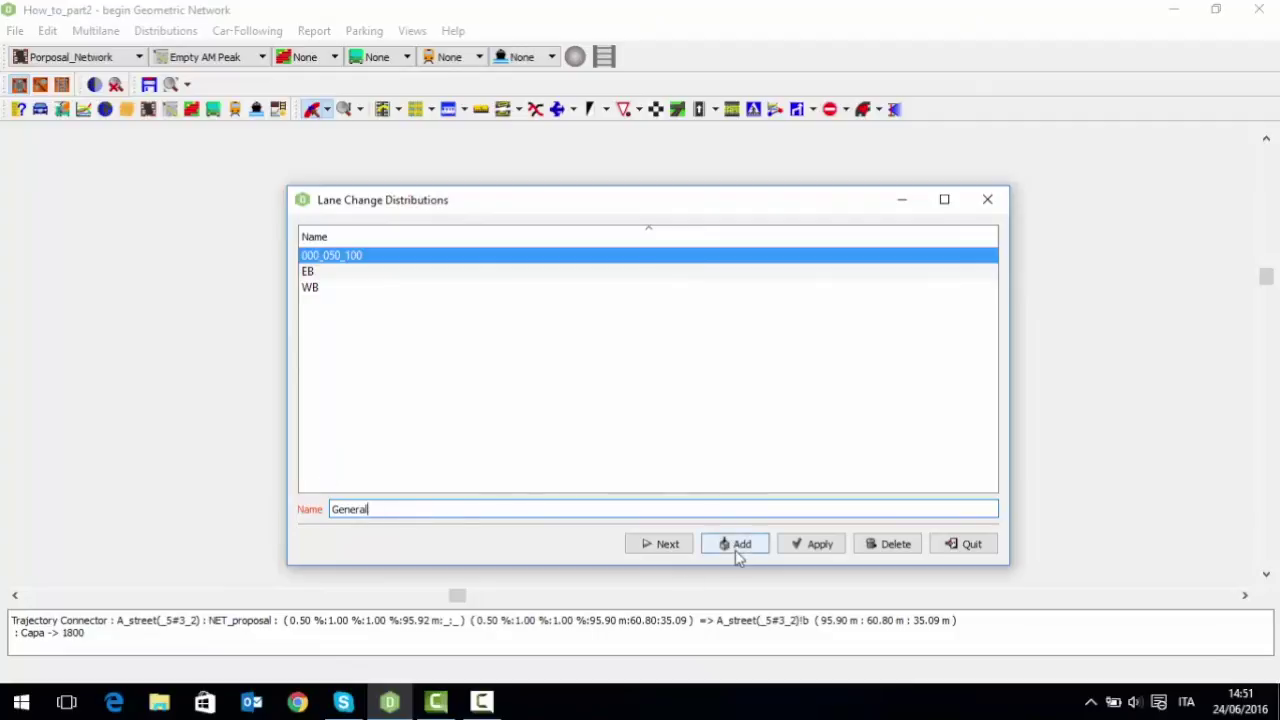
{"action": "left_click", "coordinate": [735, 548]}
{"action": "left_click", "coordinate": [643, 548]}
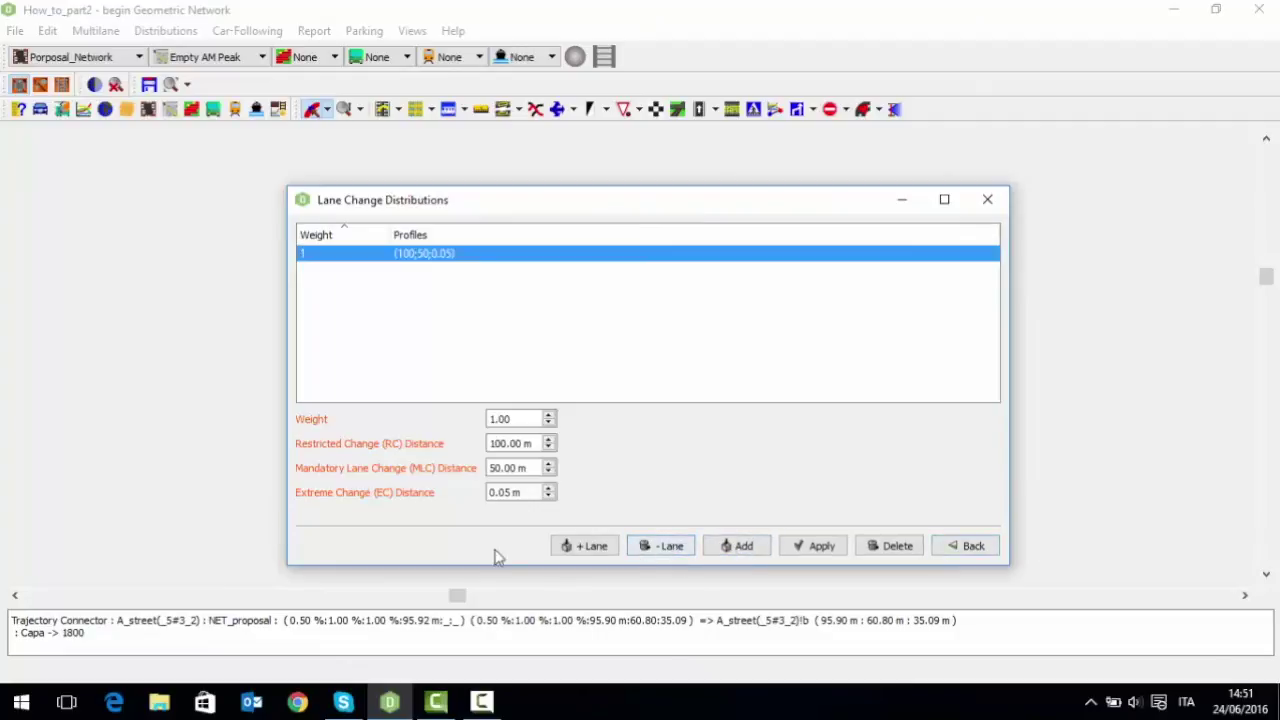
Set the General distribution's restricted change distance to 25 m, mandatory lane change distance to 25 m and extreme change distance to 0 m
{"action": "left_click_drag", "start_coordinate": [530, 444], "coordinate": [477, 447]}
{"action": "type", "text": "25"}
{"action": "key", "text": "Tab"}
{"action": "type", "text": "25"}
{"action": "key", "text": "Tab"}
{"action": "type", "text": "0"}
{"action": "left_click", "coordinate": [835, 554]}
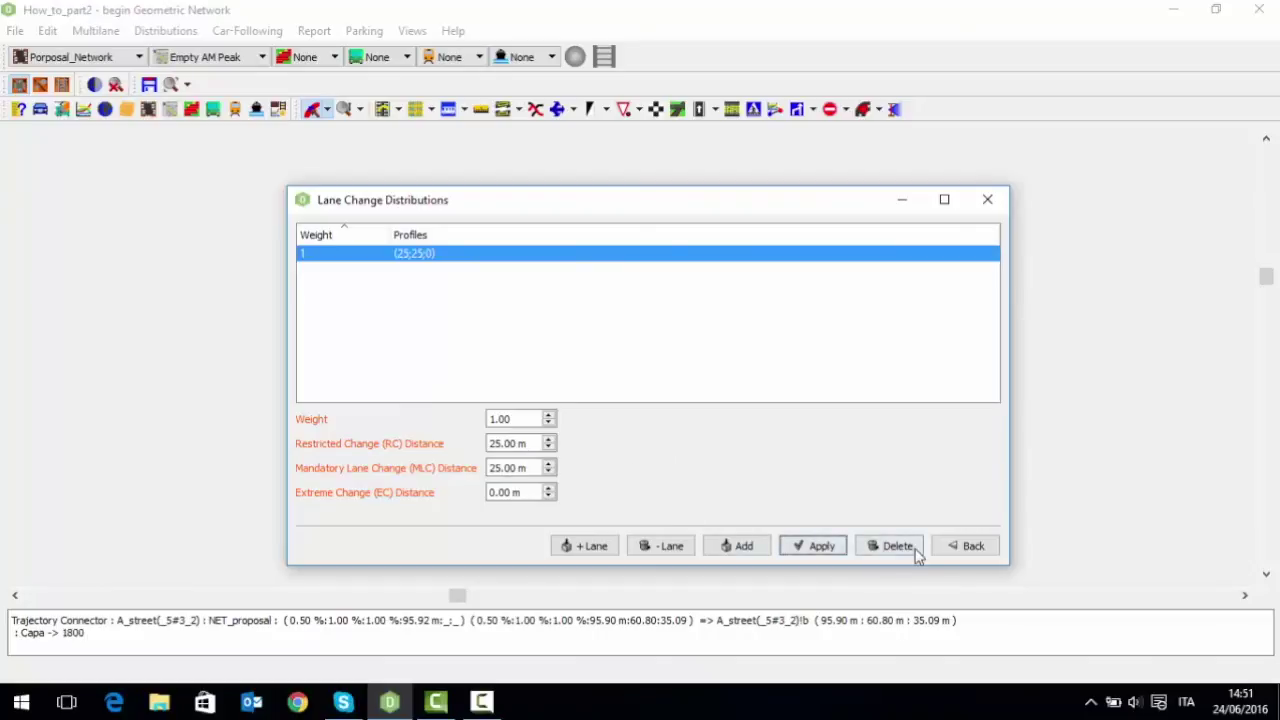
{"action": "left_click", "coordinate": [966, 552]}
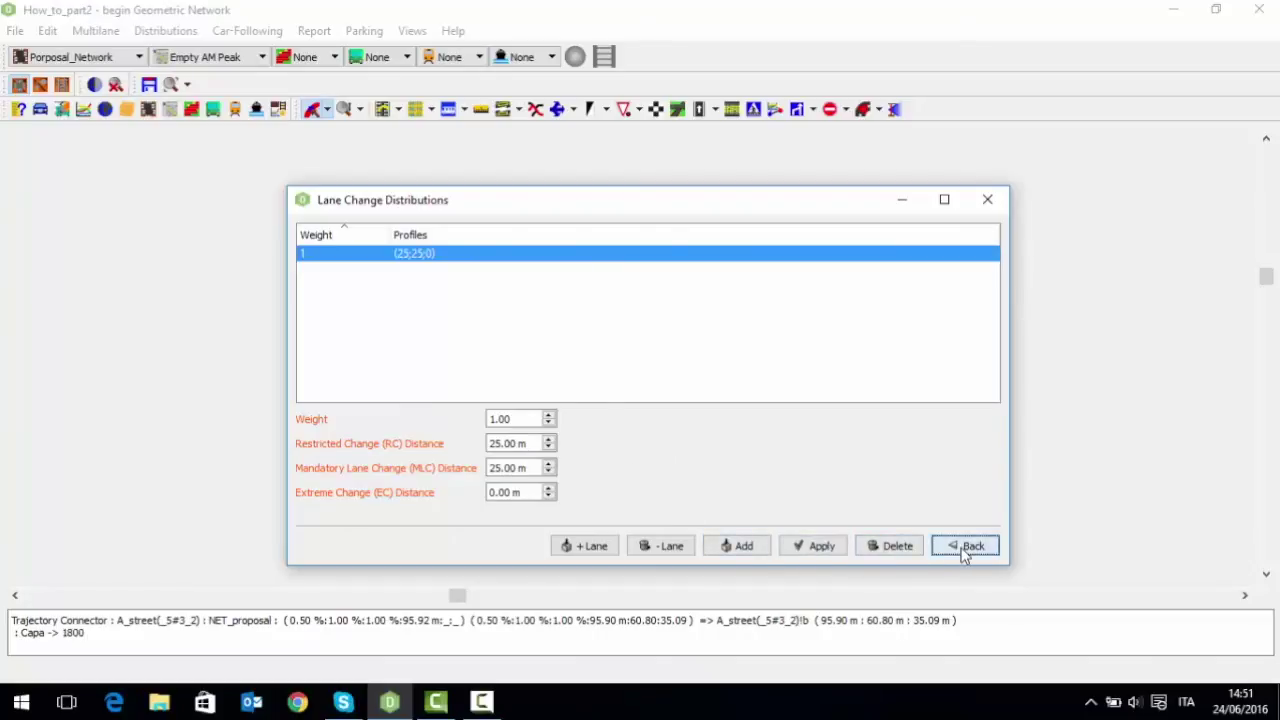
Add a second lane change distribution named Turning and open its profile settings
{"action": "left_click", "coordinate": [364, 509]}
{"action": "left_click_drag", "start_coordinate": [364, 509], "coordinate": [289, 509]}
{"action": "type", "text": "Turning"}
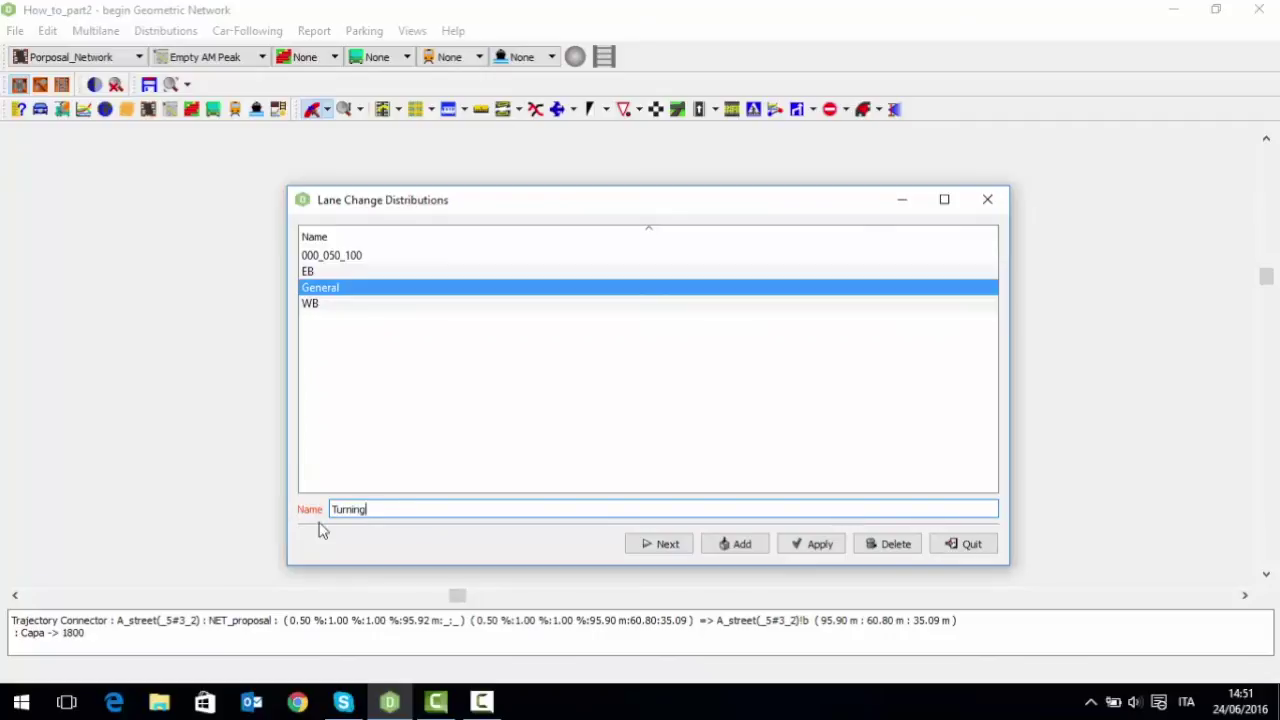
{"action": "left_click", "coordinate": [726, 545]}
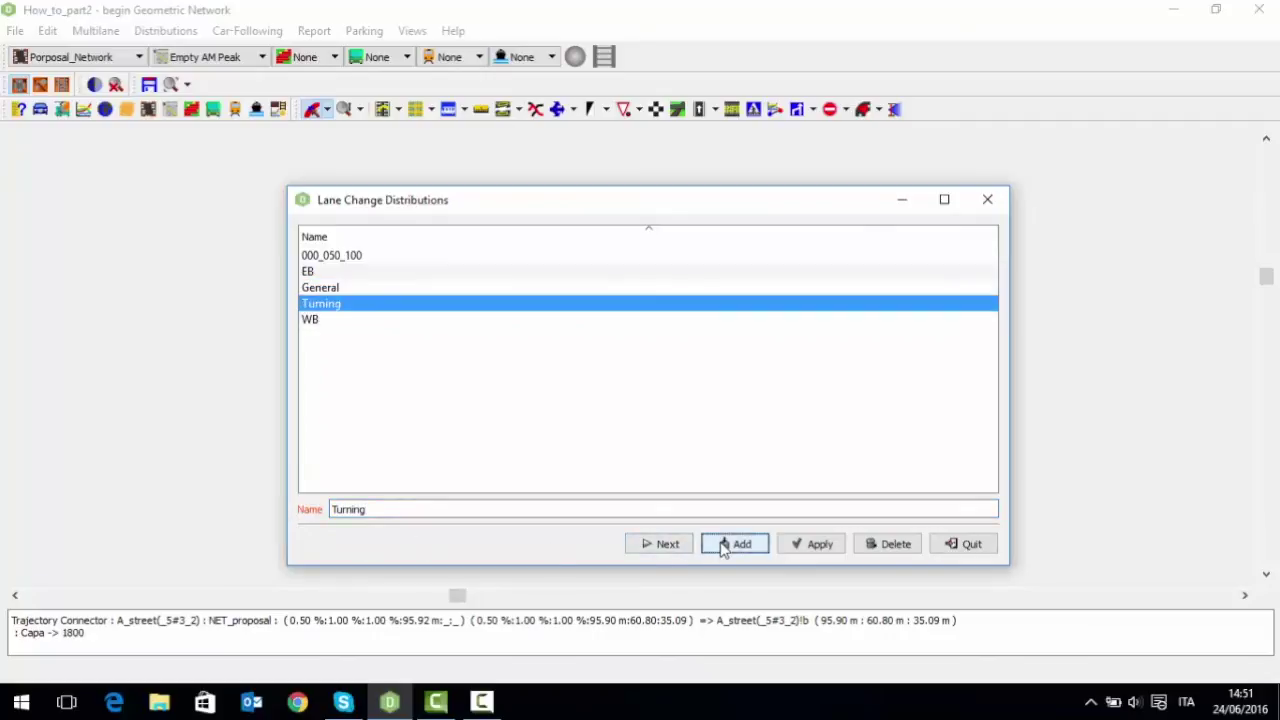
{"action": "left_click", "coordinate": [666, 547]}
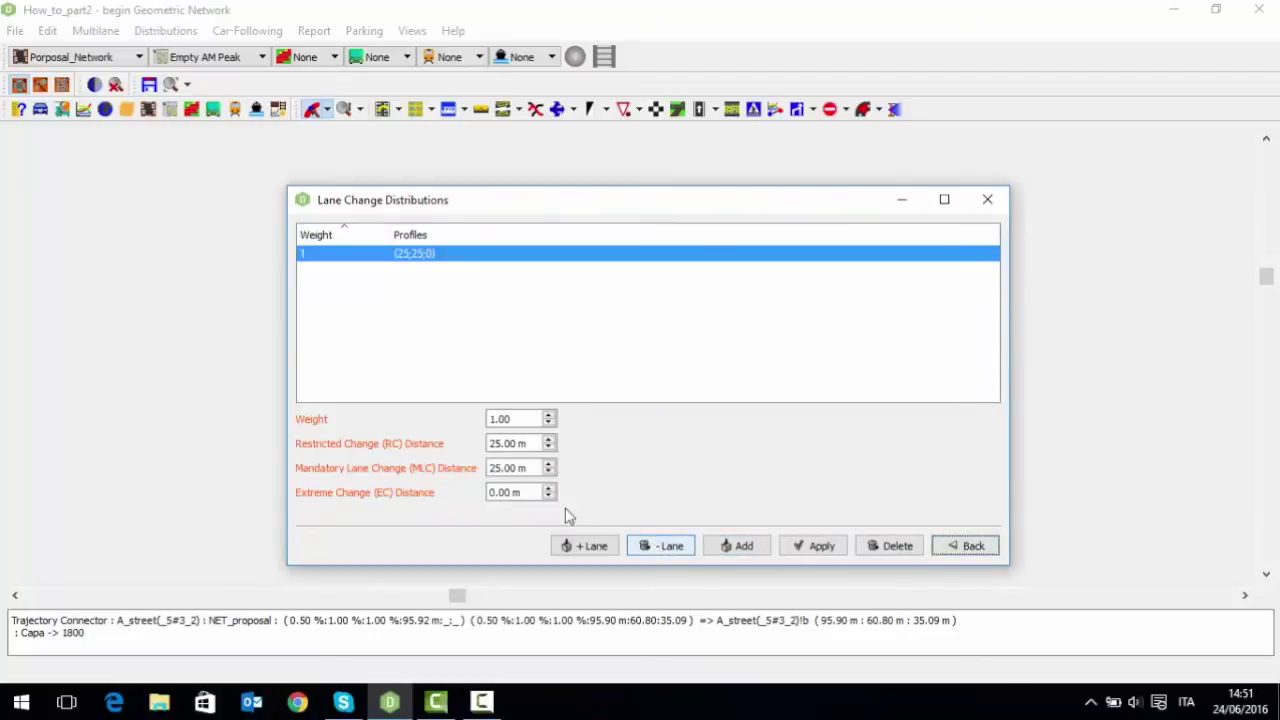
Set the Turning distribution's restricted and mandatory lane change distances to 50 m and extreme change distance to 100 m, and close the distributions
{"action": "left_click_drag", "start_coordinate": [531, 443], "coordinate": [446, 449]}
{"action": "type", "text": "50"}
{"action": "key", "text": "Tab"}
{"action": "type", "text": "50"}
{"action": "key", "text": "Tab"}
{"action": "type", "text": "100"}
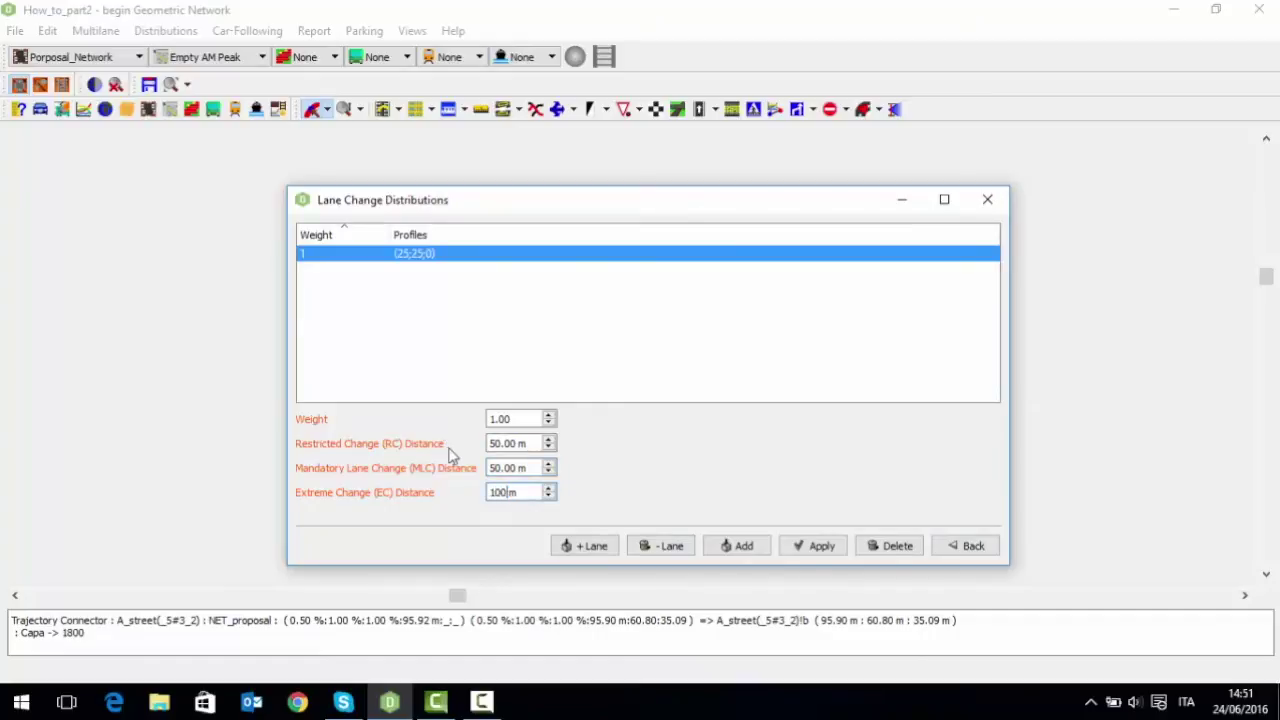
{"action": "left_click", "coordinate": [820, 546]}
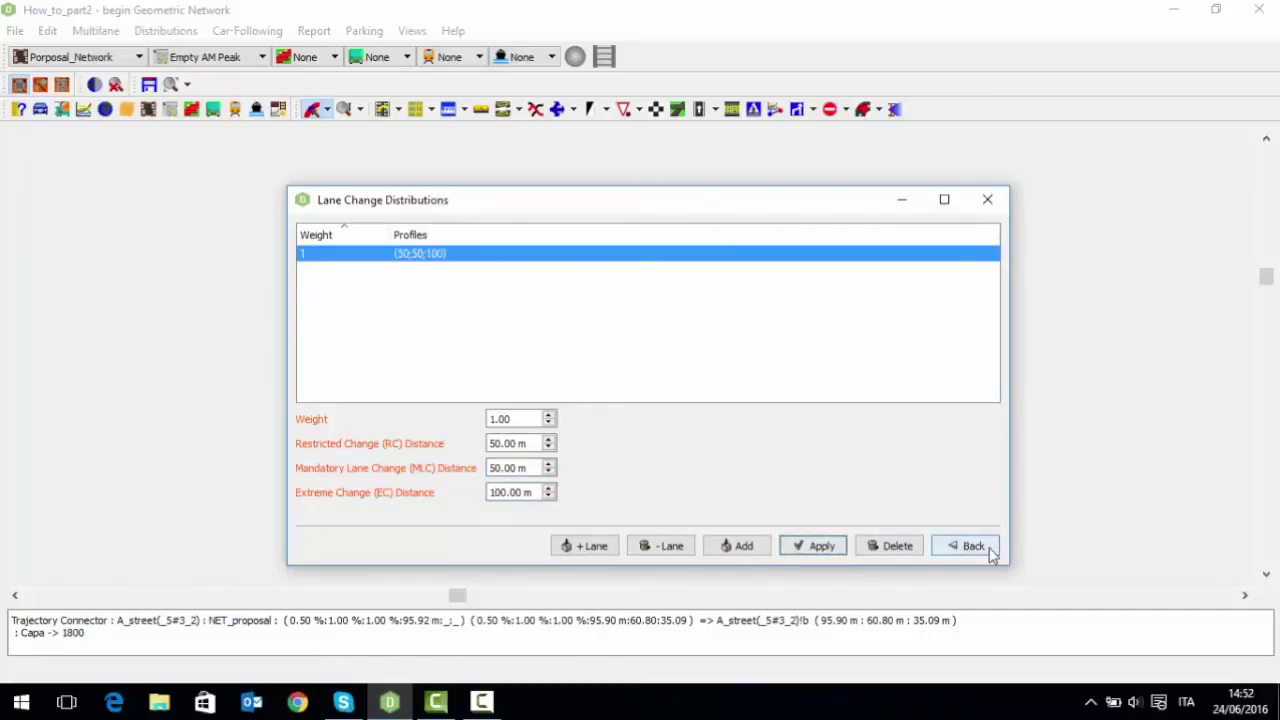
{"action": "left_click", "coordinate": [988, 550]}
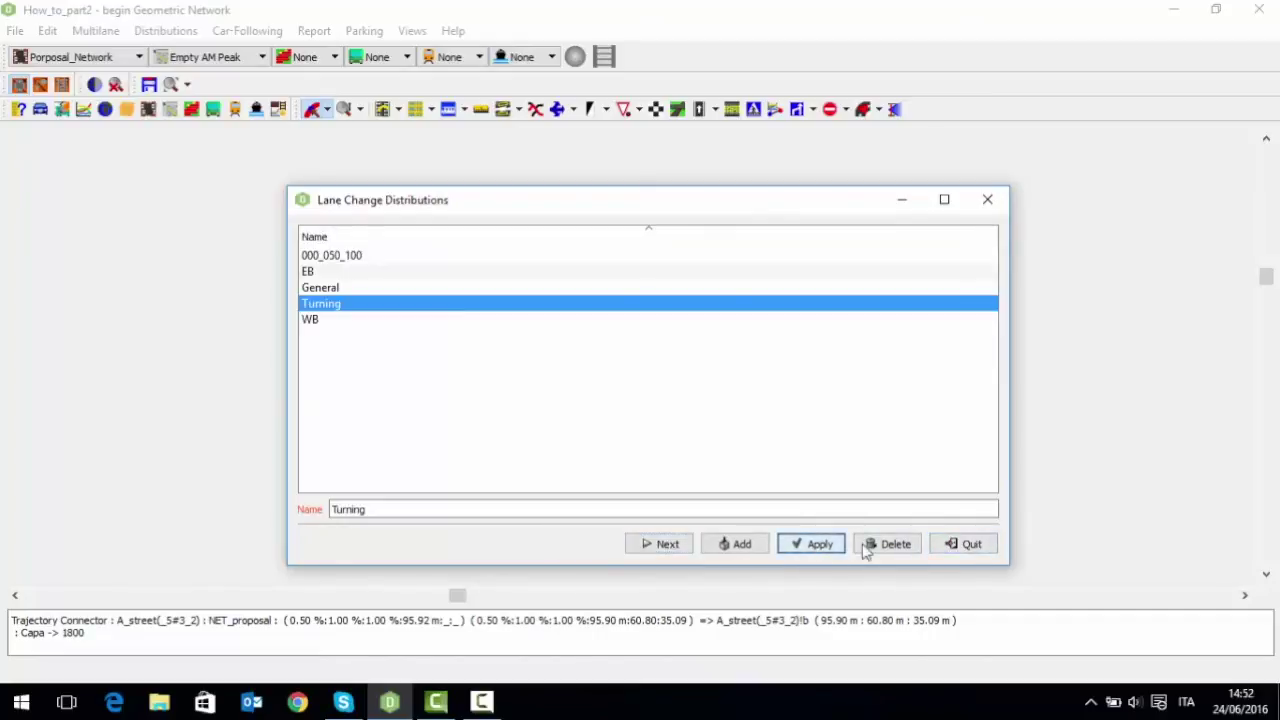
{"action": "left_click", "coordinate": [966, 544]}
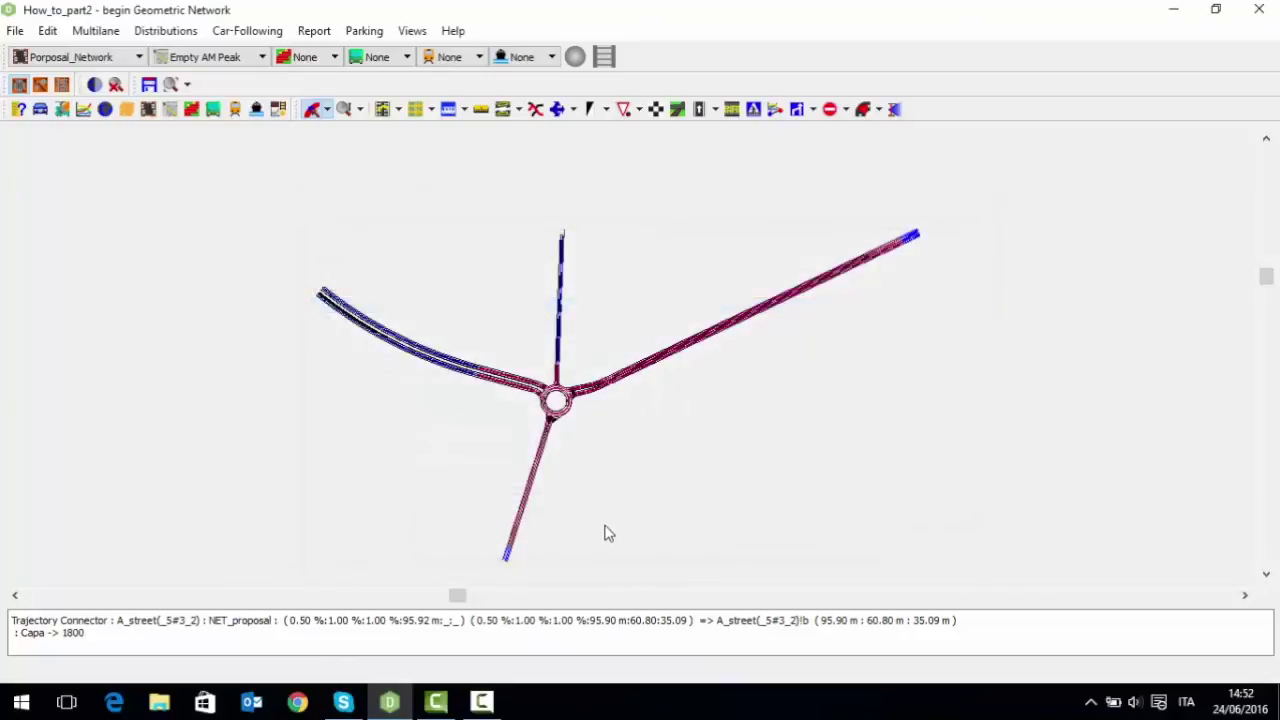
Add a lane change marker across the entry lane at the southern street's outer end, on layer NET_proposal with the General distribution
{"action": "left_click_drag", "start_coordinate": [614, 526], "coordinate": [664, 503]}
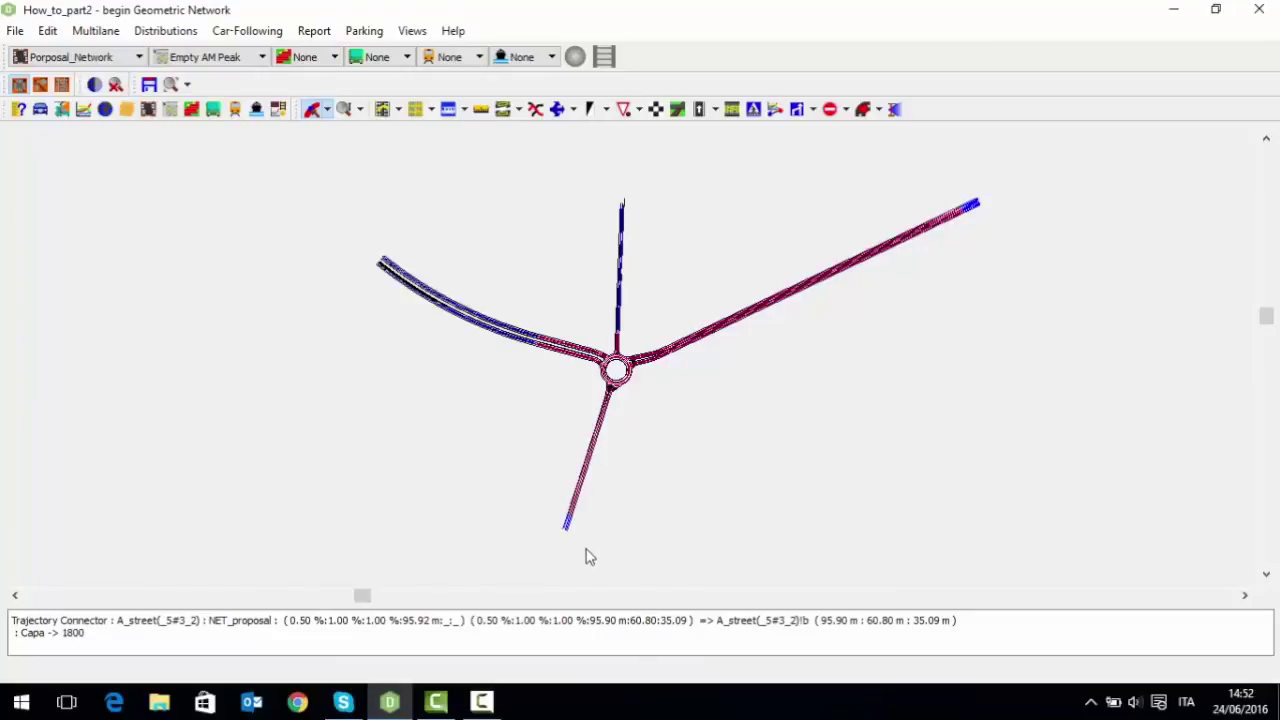
{"action": "scroll", "coordinate": [586, 554], "scroll_direction": "up", "scroll_amount": 1}
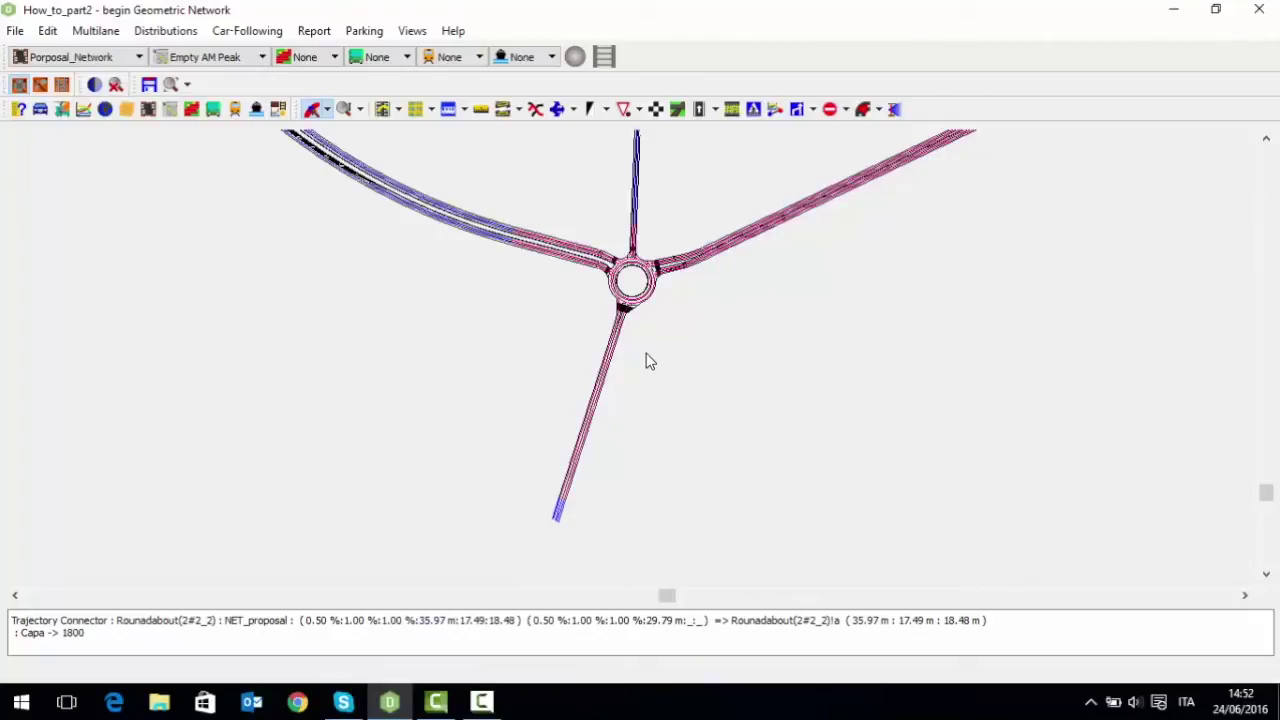
{"action": "left_click", "coordinate": [812, 110]}
{"action": "left_click", "coordinate": [828, 137]}
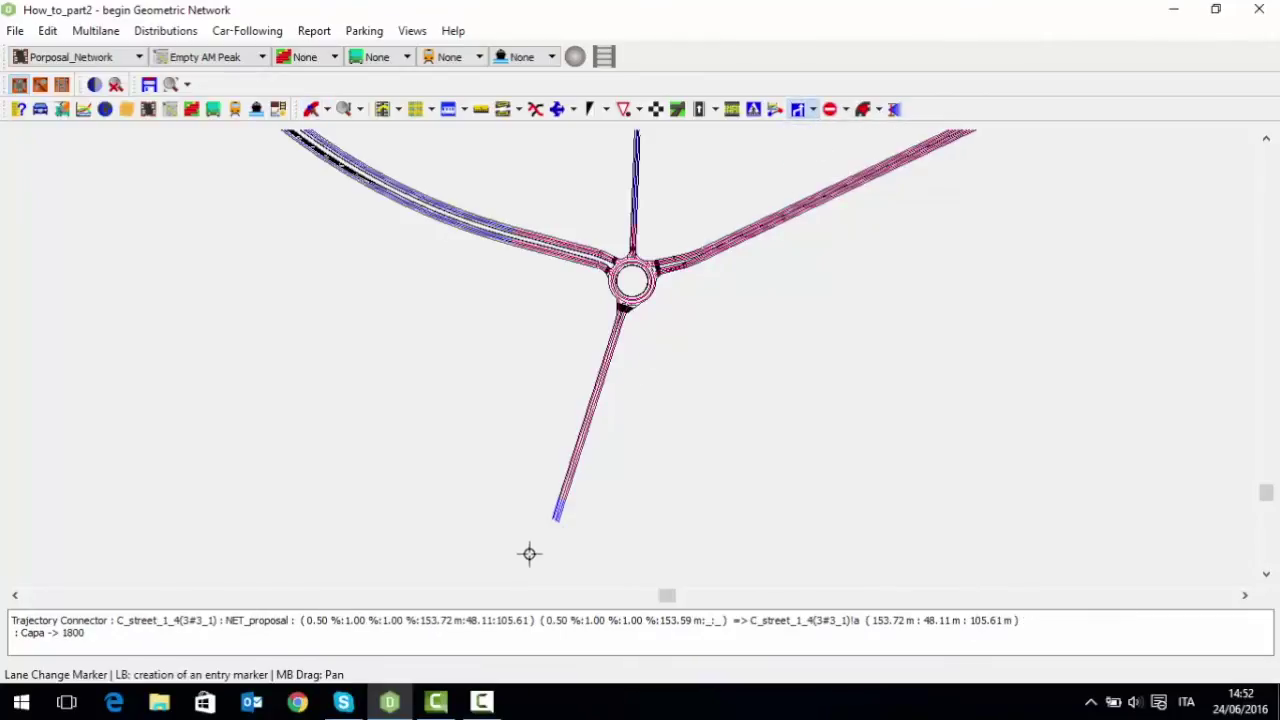
{"action": "scroll", "coordinate": [560, 530], "scroll_direction": "up", "scroll_amount": 4}
{"action": "left_click", "coordinate": [528, 481]}
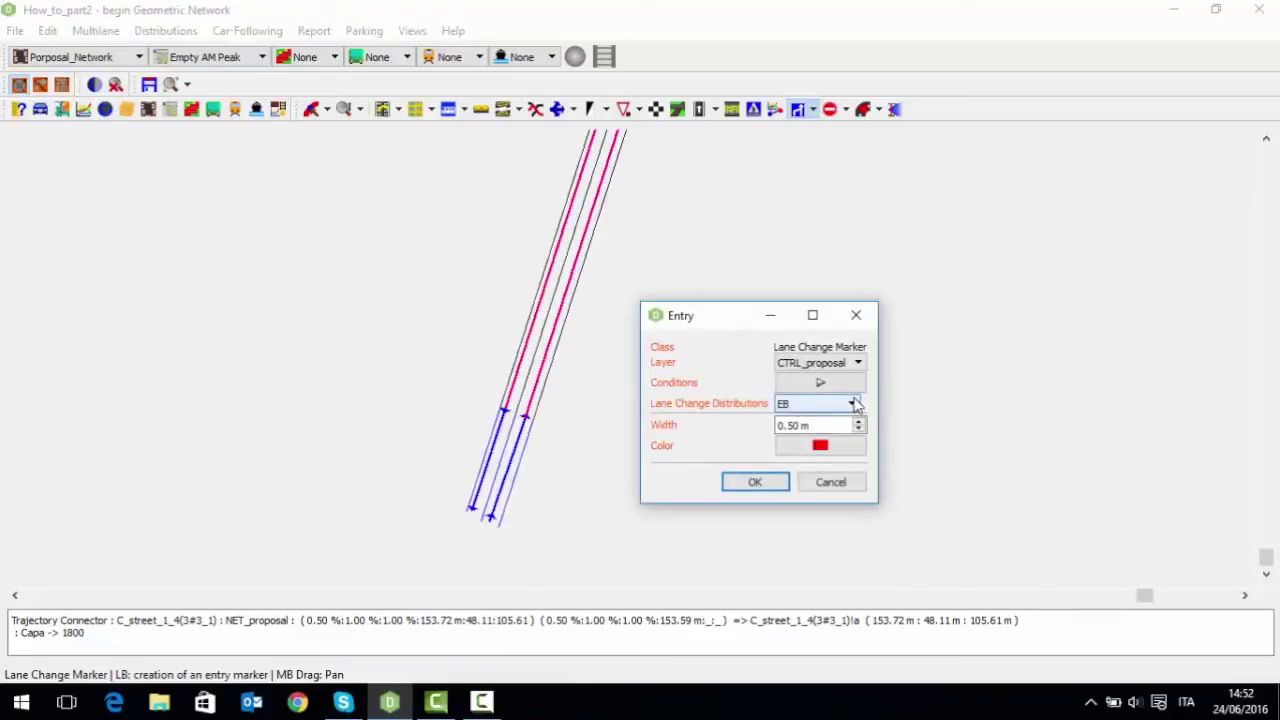
{"action": "left_click", "coordinate": [853, 403]}
{"action": "left_click", "coordinate": [830, 446]}
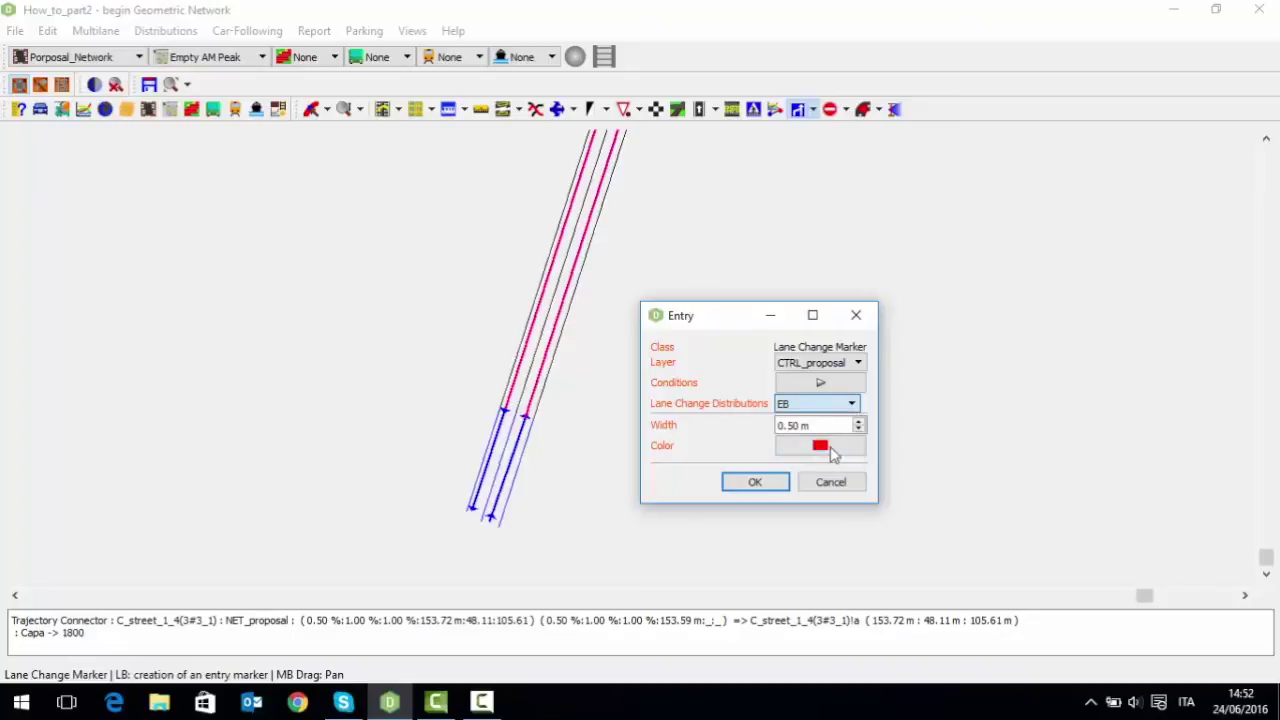
{"action": "left_click", "coordinate": [840, 365]}
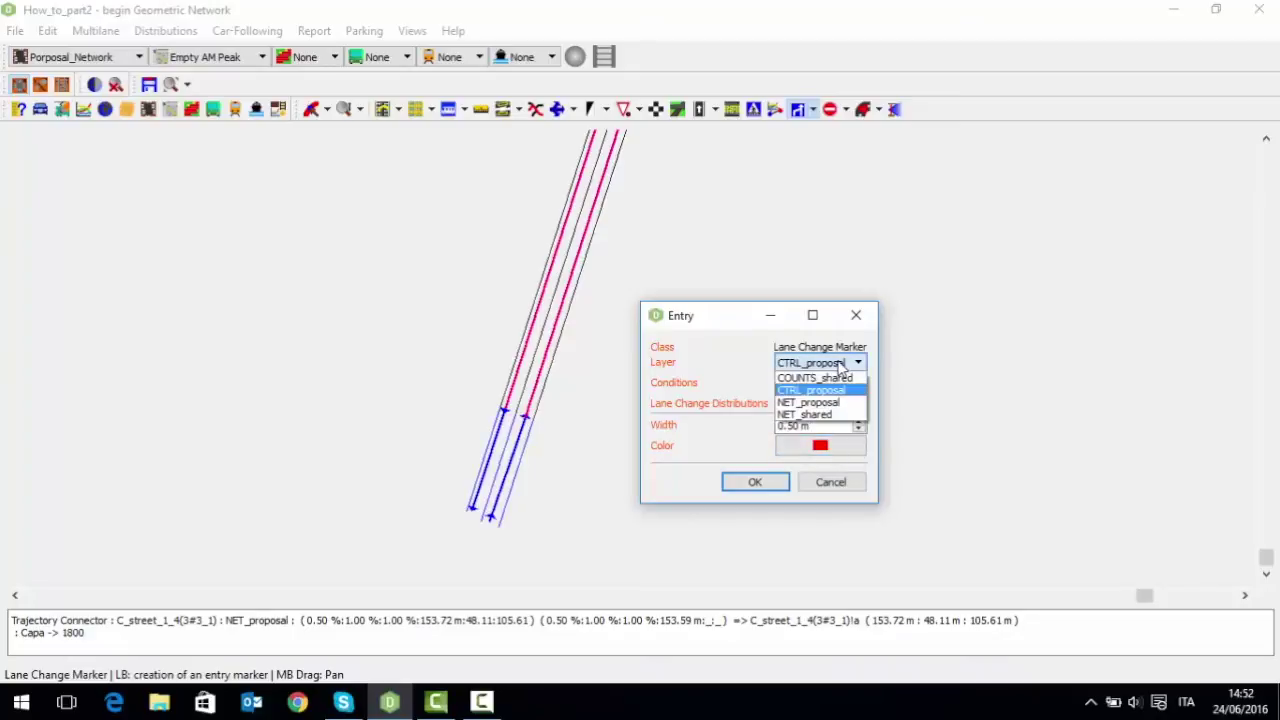
{"action": "left_click", "coordinate": [830, 405]}
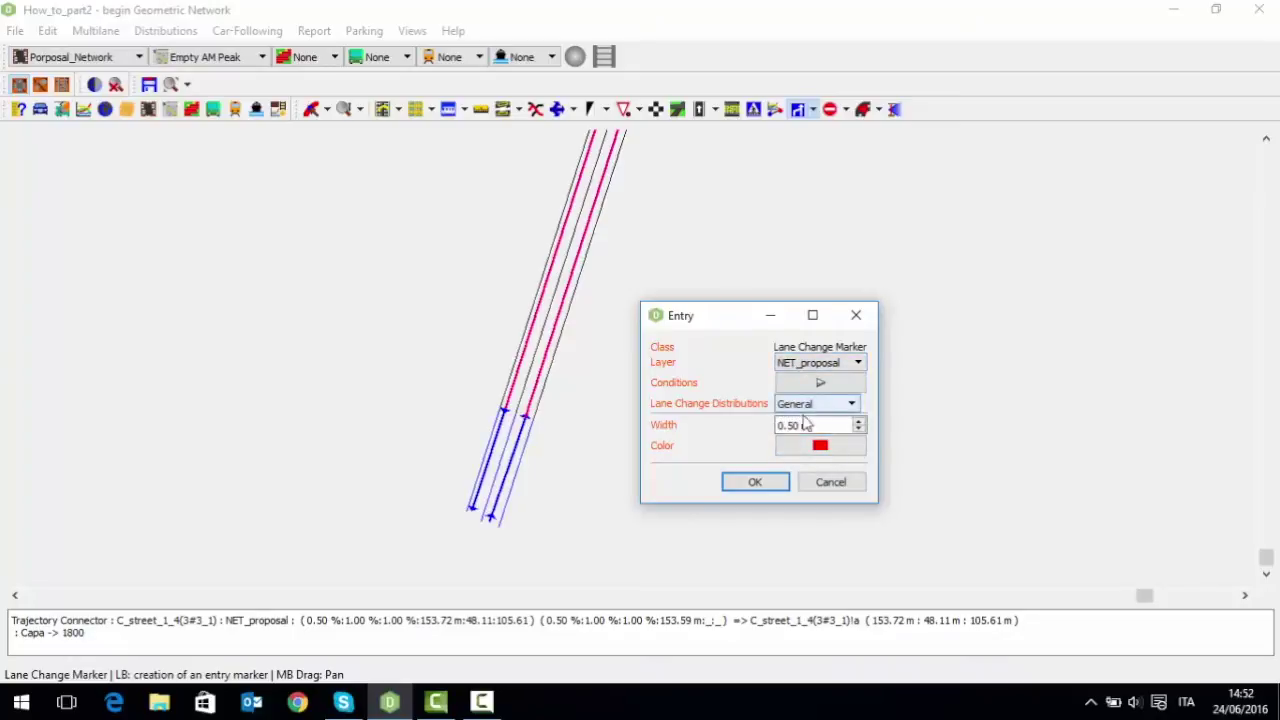
{"action": "left_click", "coordinate": [755, 481]}
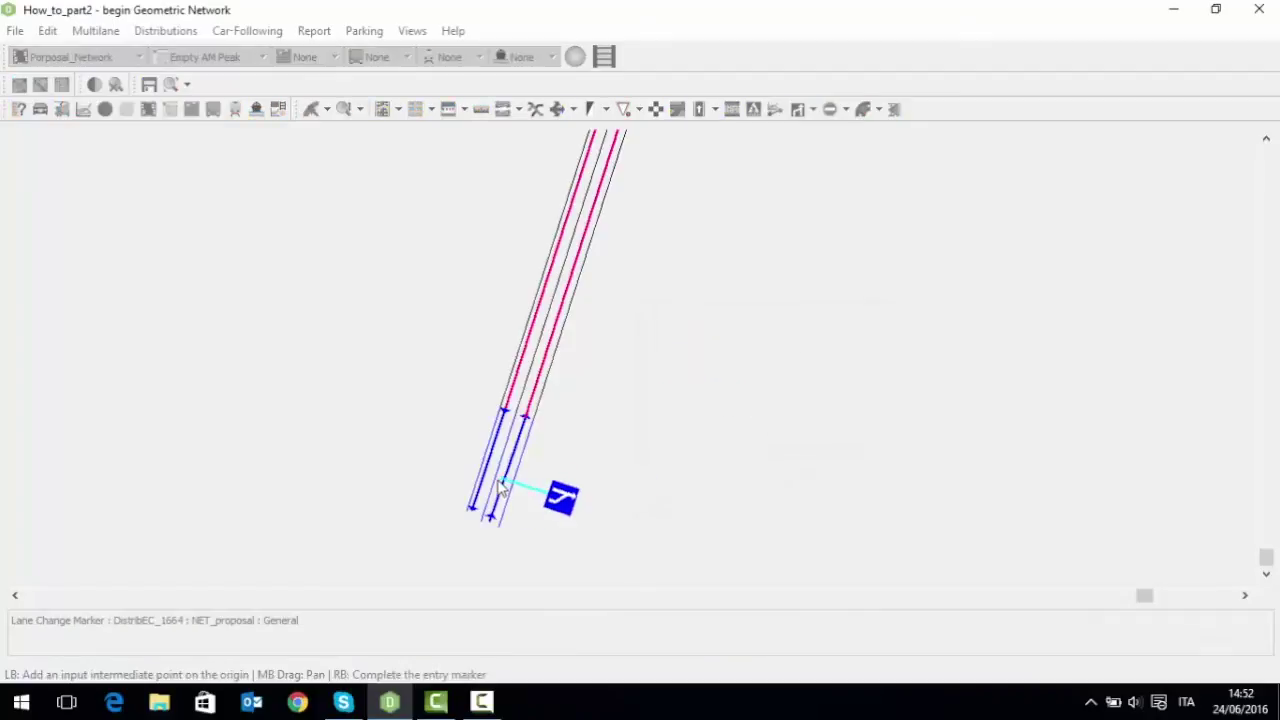
{"action": "right_click", "coordinate": [498, 477]}
Add a lane change marker near the northern street's outer end, on layer NET_proposal with the General distribution
{"action": "scroll", "coordinate": [535, 486], "scroll_direction": "down", "scroll_amount": 3}
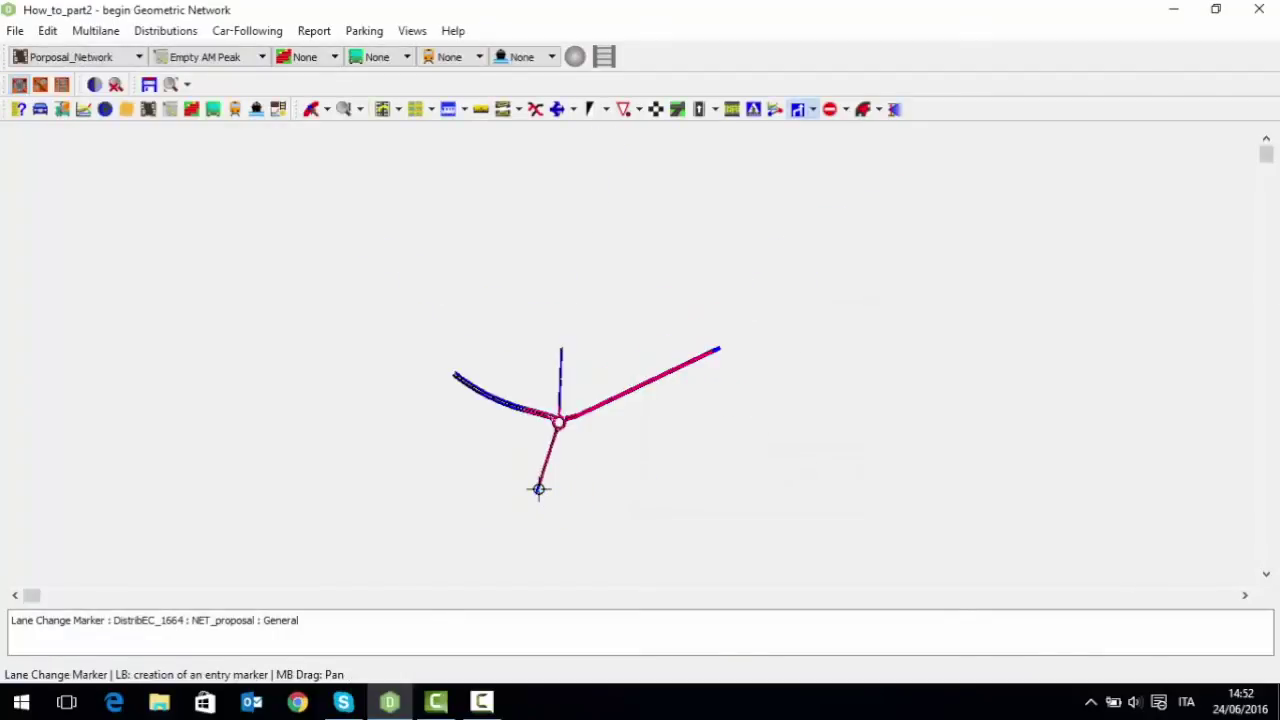
{"action": "scroll", "coordinate": [546, 414], "scroll_direction": "up", "scroll_amount": 6}
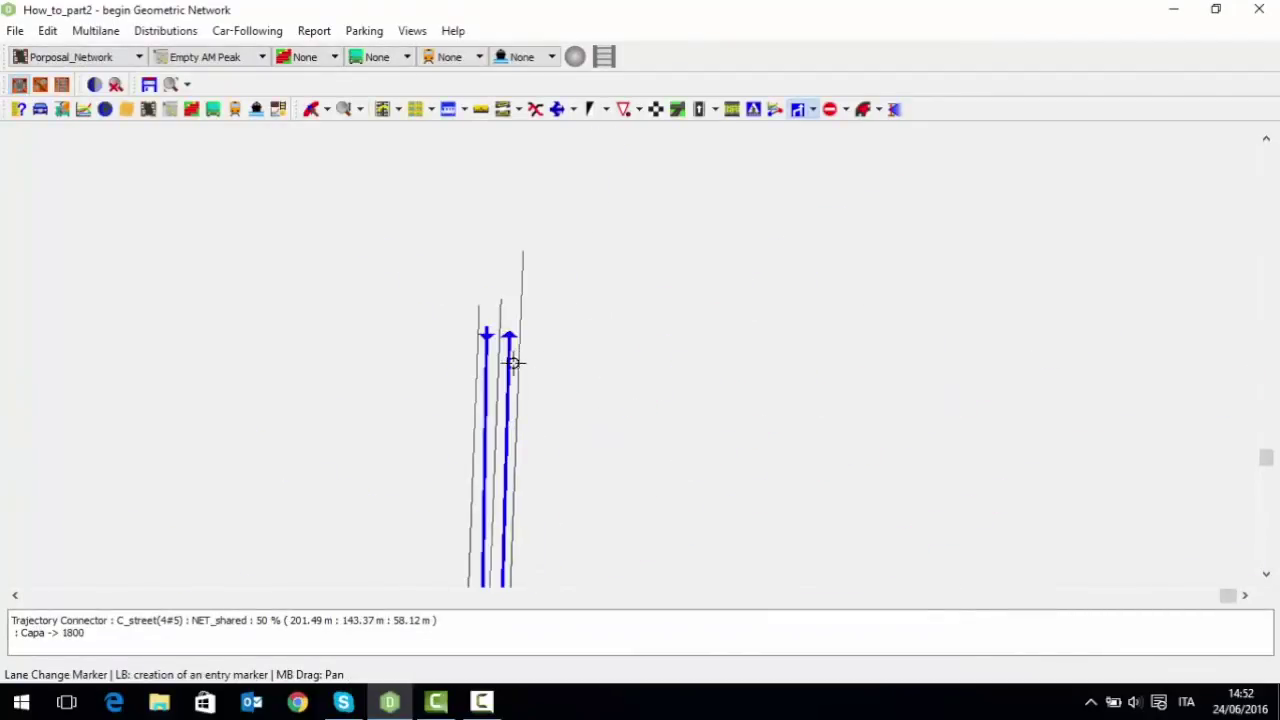
{"action": "left_click", "coordinate": [505, 388]}
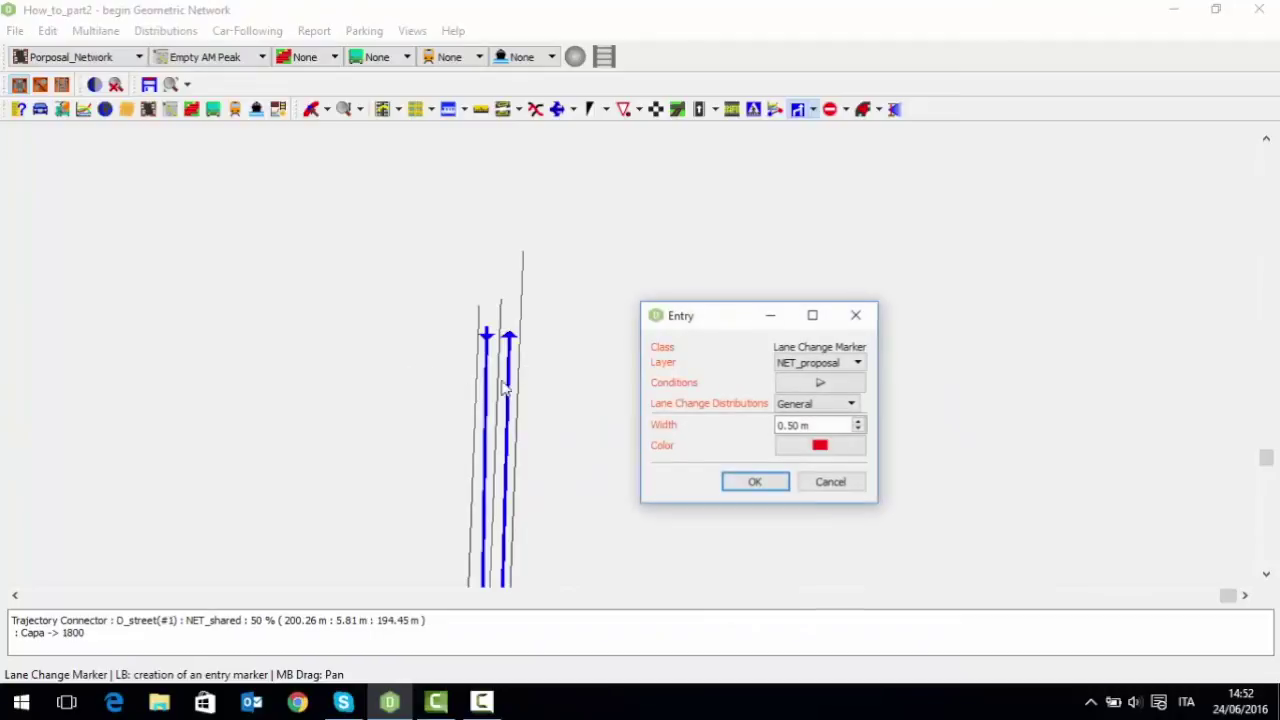
{"action": "left_click", "coordinate": [766, 486]}
{"action": "right_click", "coordinate": [538, 396]}
Add a lane change marker across the incoming lane at B_street's outer end, on layer NET_proposal with the General distribution
{"action": "scroll", "coordinate": [538, 396], "scroll_direction": "down", "scroll_amount": 5}
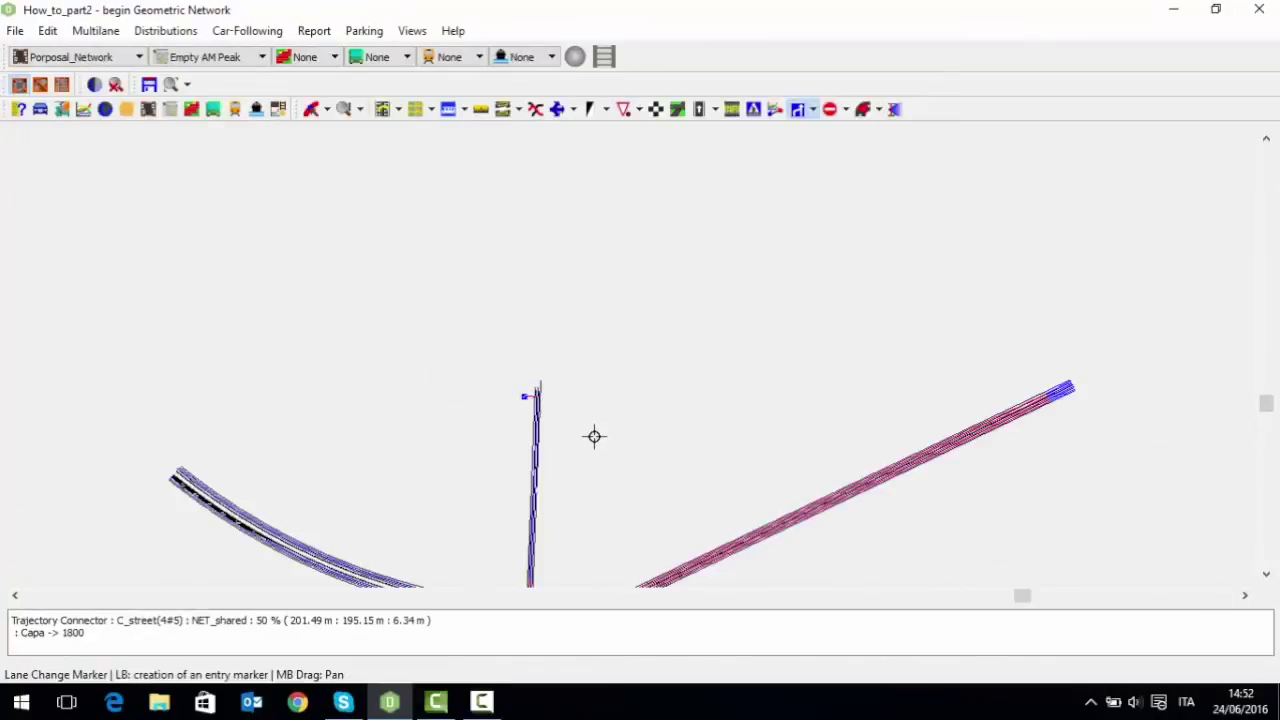
{"action": "scroll", "coordinate": [574, 411], "scroll_direction": "up", "scroll_amount": 2}
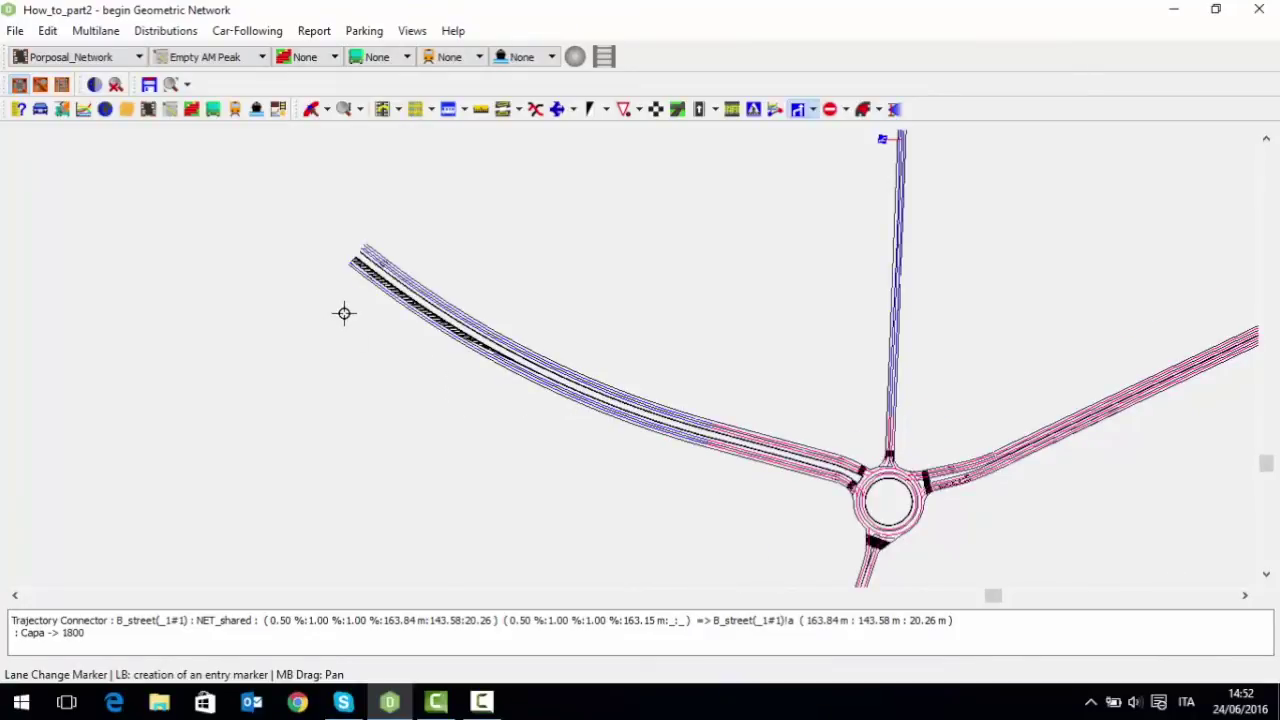
{"action": "scroll", "coordinate": [400, 347], "scroll_direction": "up", "scroll_amount": 4}
{"action": "left_click", "coordinate": [398, 387]}
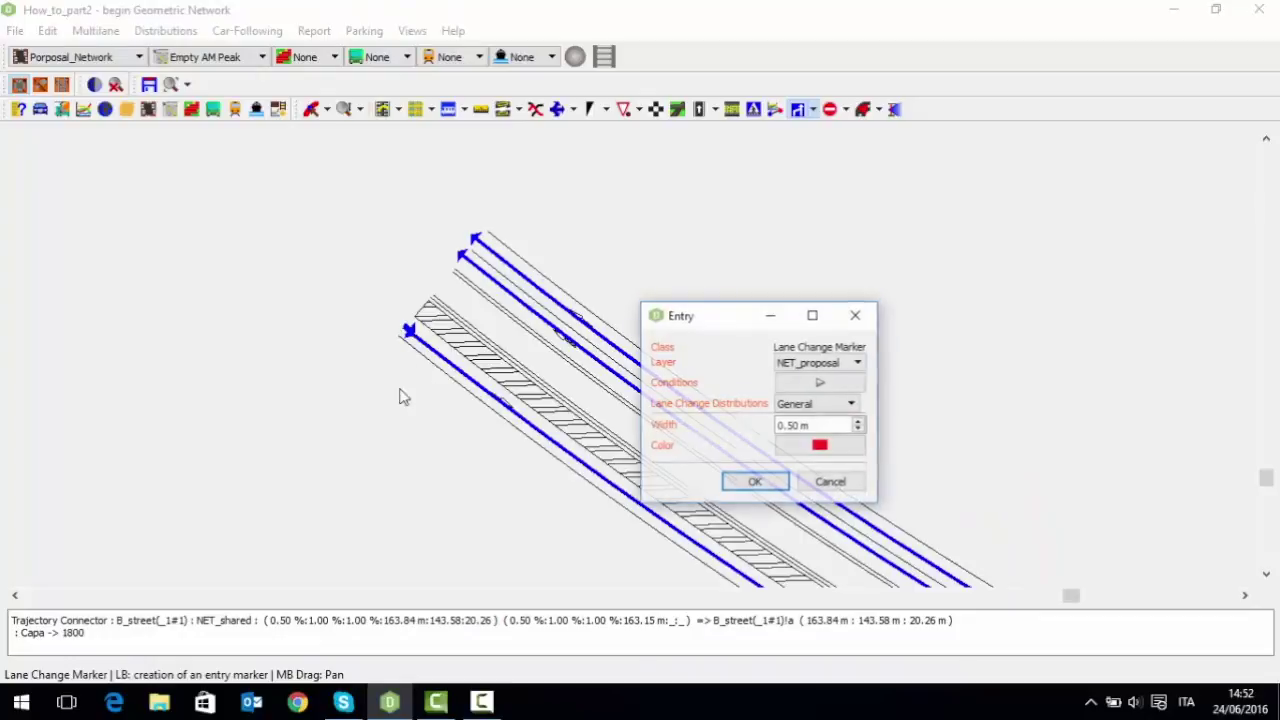
{"action": "left_click", "coordinate": [742, 484]}
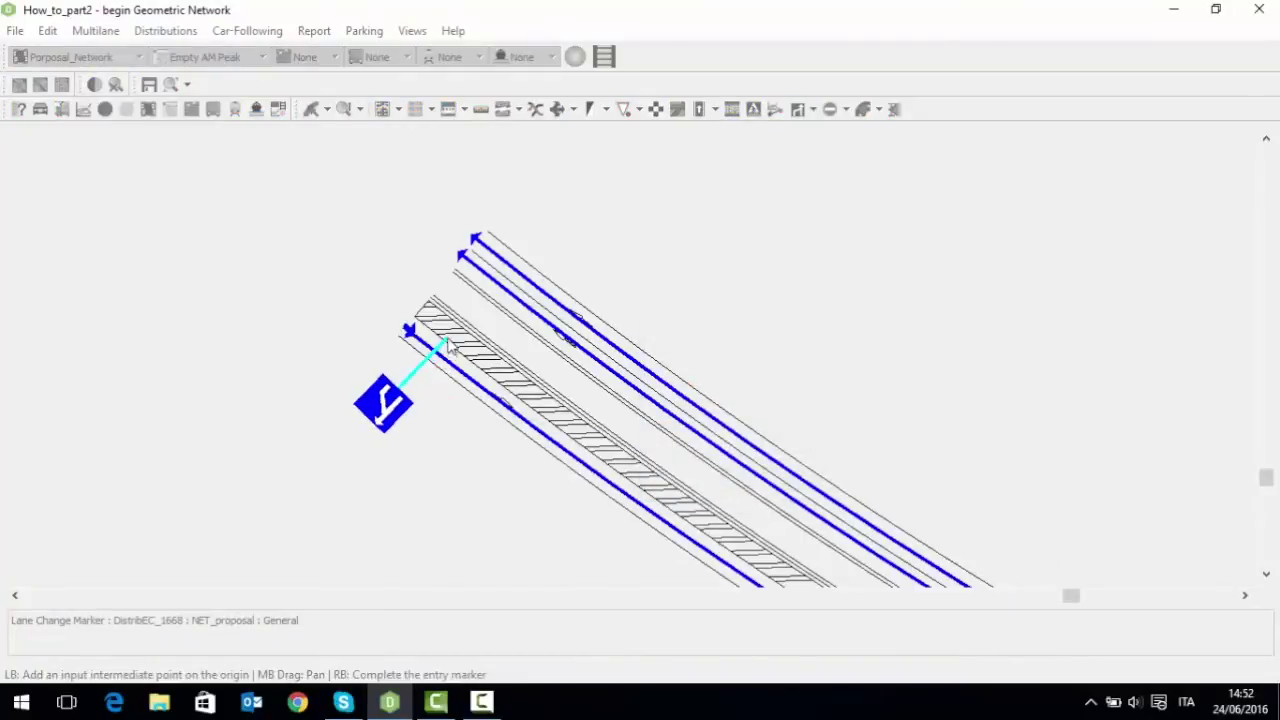
{"action": "right_click", "coordinate": [440, 338]}
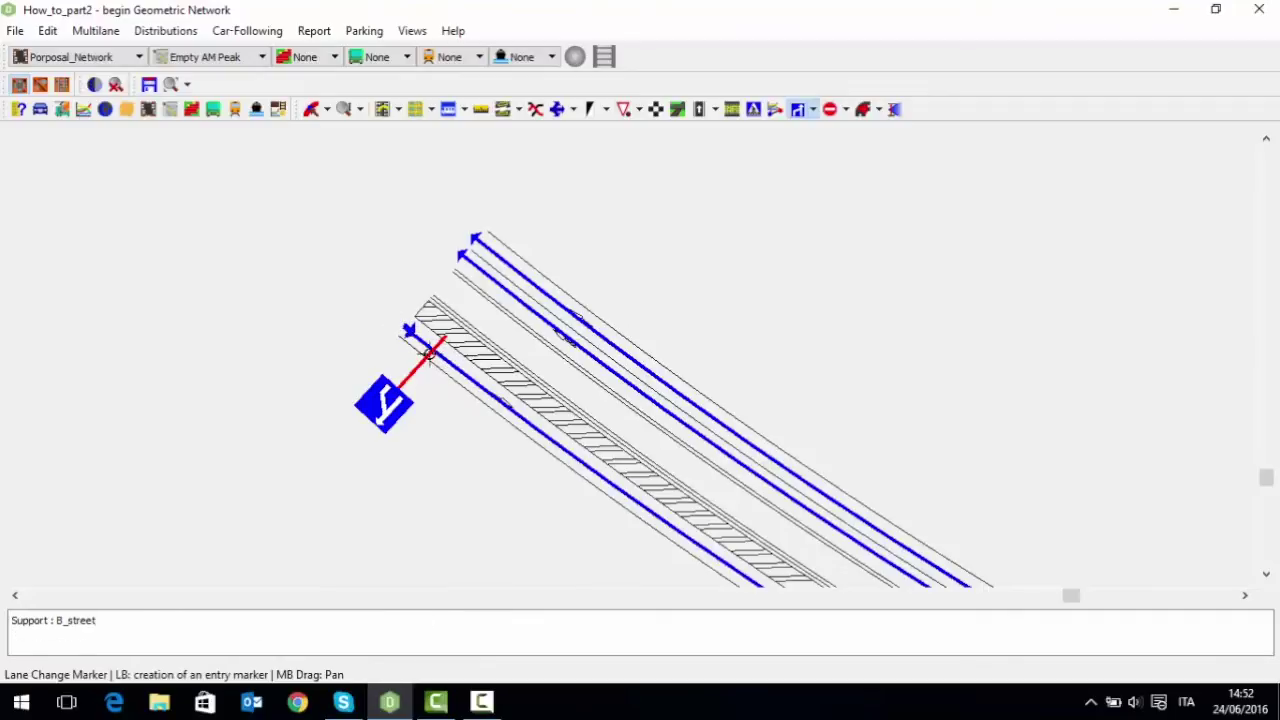
Add a Lane Change MP entry marker just past the General marker on B_street, on NET_proposal with the Turning distribution
{"action": "left_click", "coordinate": [813, 109]}
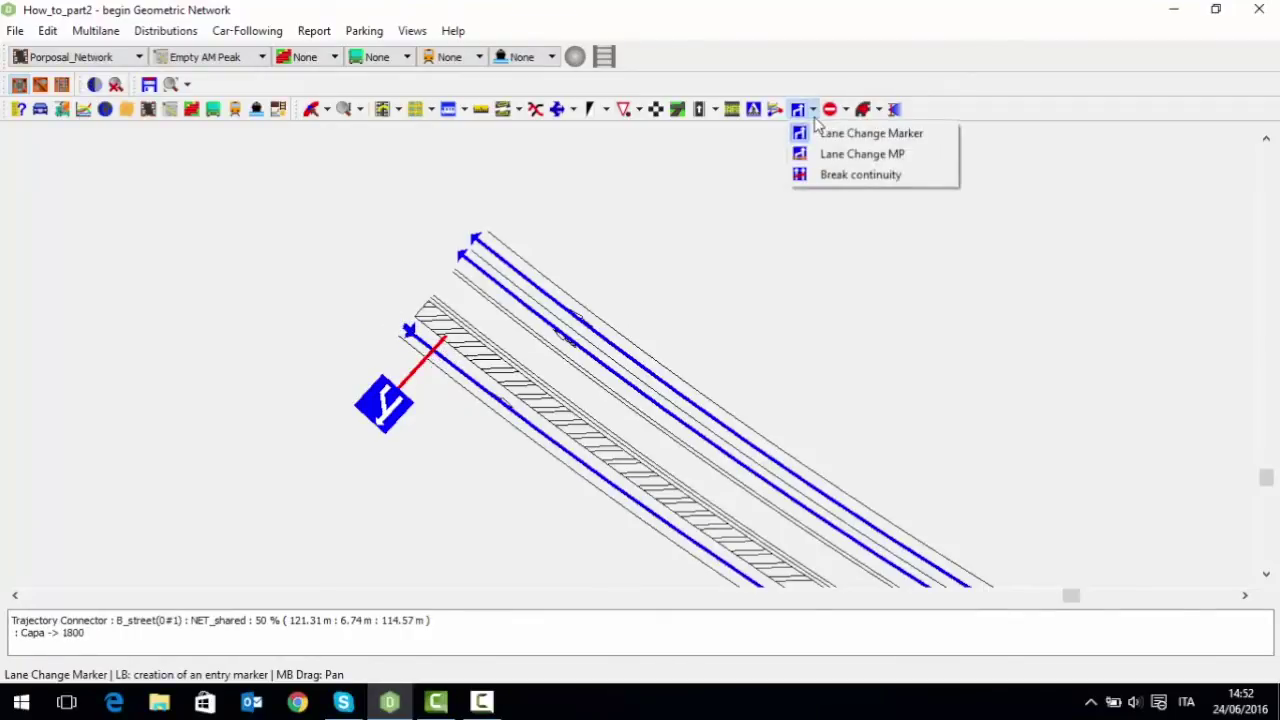
{"action": "left_click", "coordinate": [858, 155]}
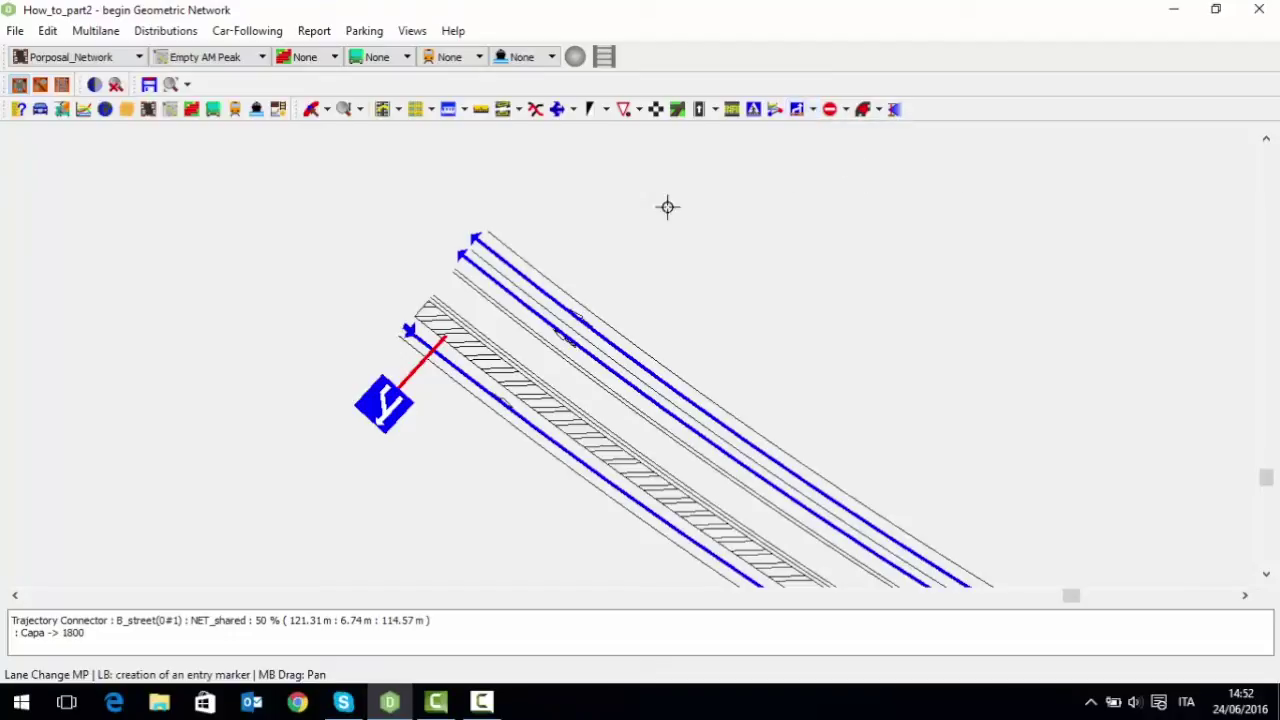
{"action": "left_click", "coordinate": [421, 408]}
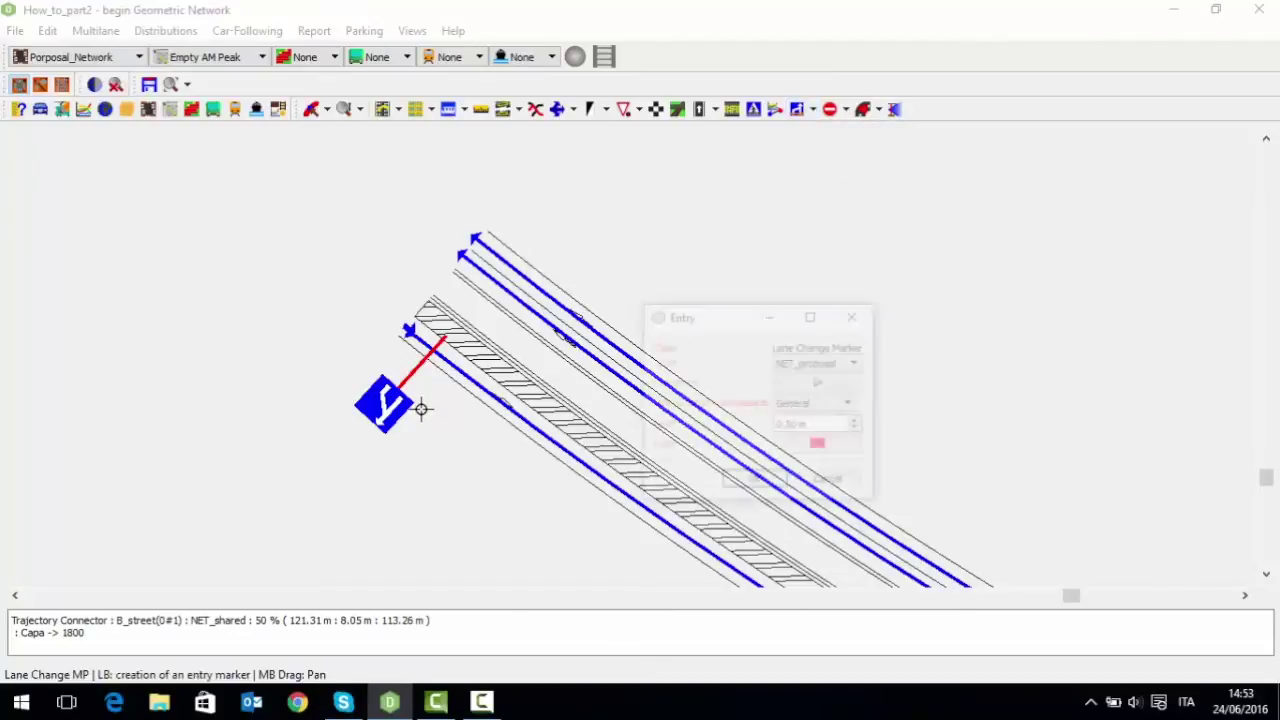
{"action": "left_click", "coordinate": [817, 405]}
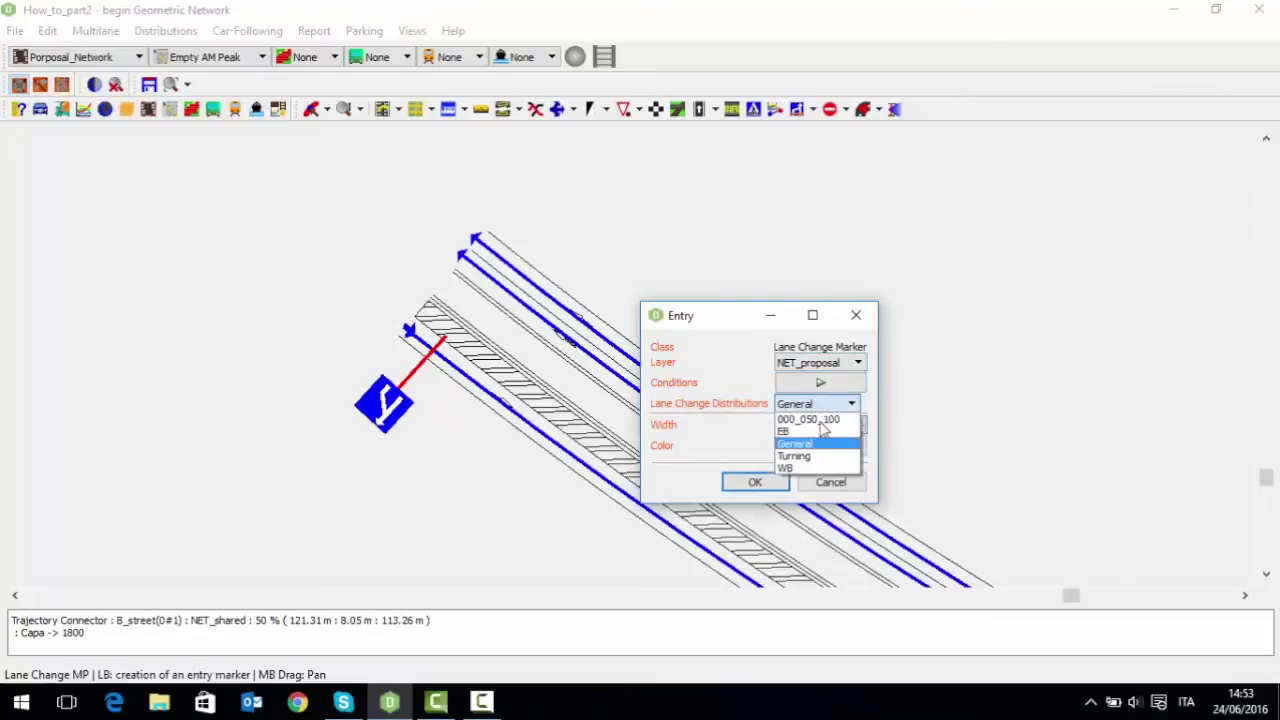
{"action": "left_click", "coordinate": [822, 464]}
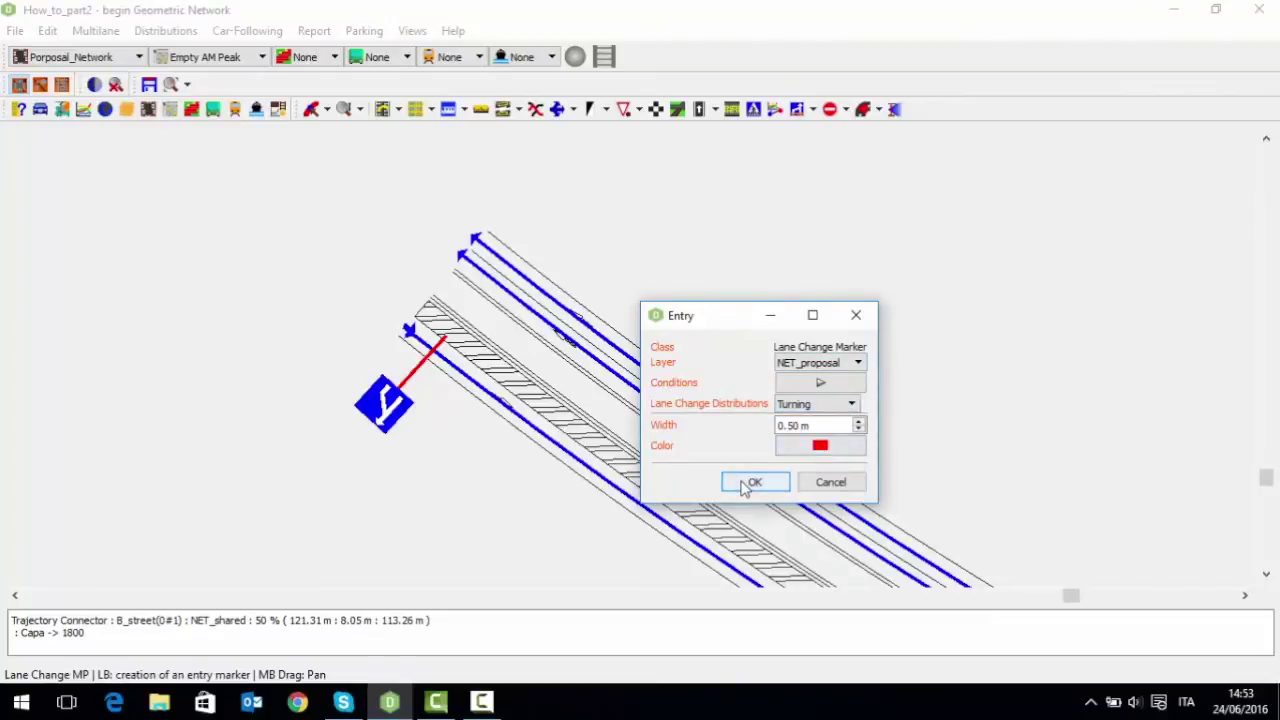
{"action": "left_click", "coordinate": [752, 482]}
{"action": "right_click", "coordinate": [463, 385]}
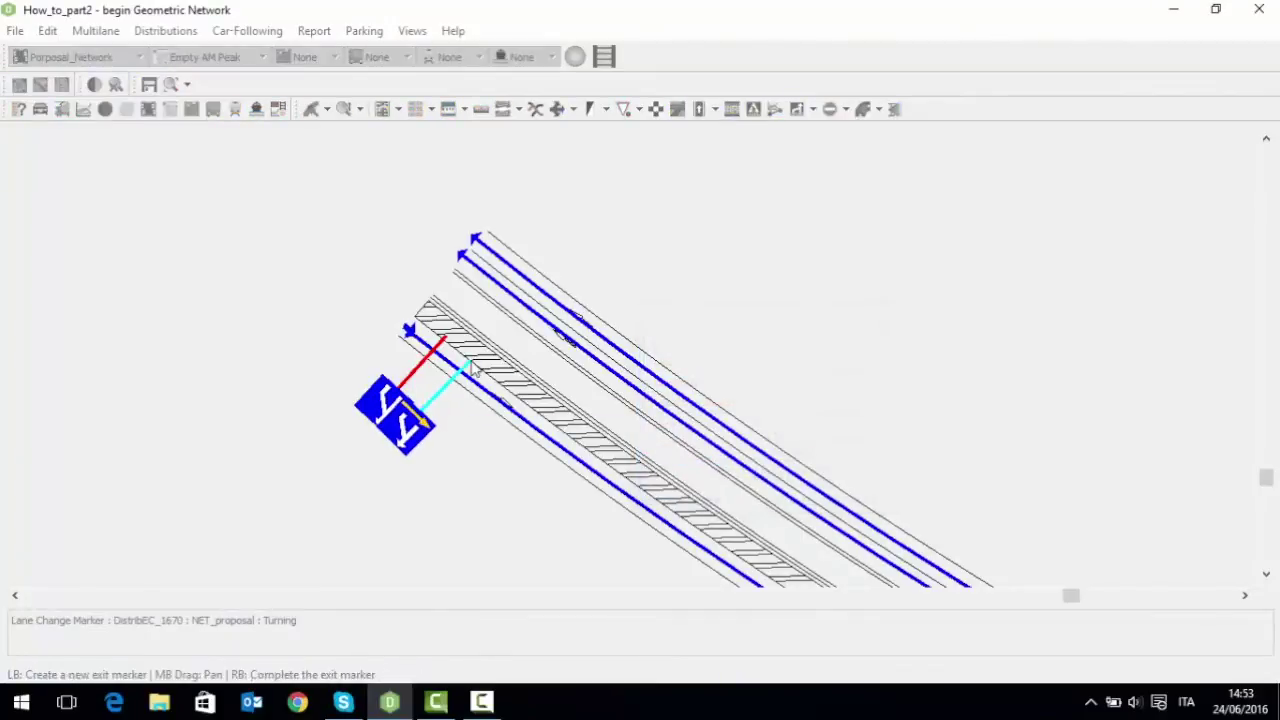
Place the B_street entry's exit marker across the southern street's exit lane just outside the roundabout and finish the Lane Change MP
{"action": "scroll", "coordinate": [470, 386], "scroll_direction": "down", "scroll_amount": 3}
{"action": "left_click_drag", "start_coordinate": [527, 400], "coordinate": [434, 300]}
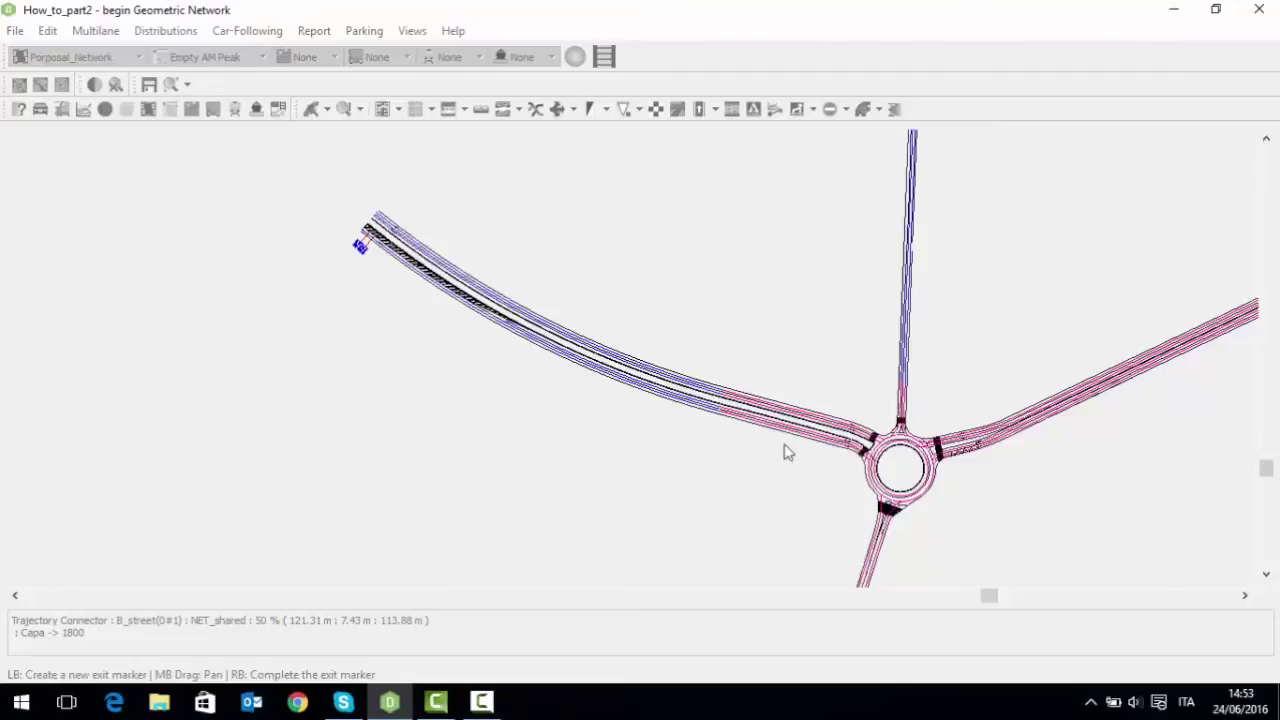
{"action": "scroll", "coordinate": [843, 524], "scroll_direction": "up", "scroll_amount": 3}
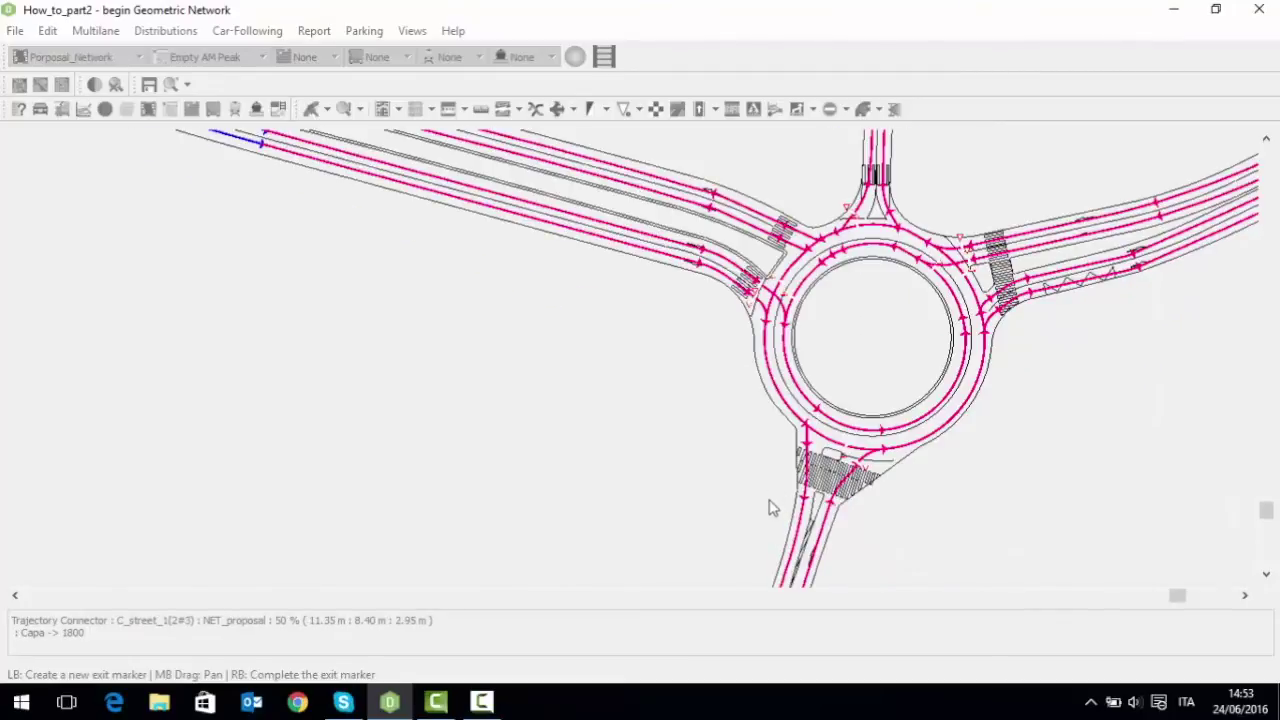
{"action": "left_click", "coordinate": [762, 504]}
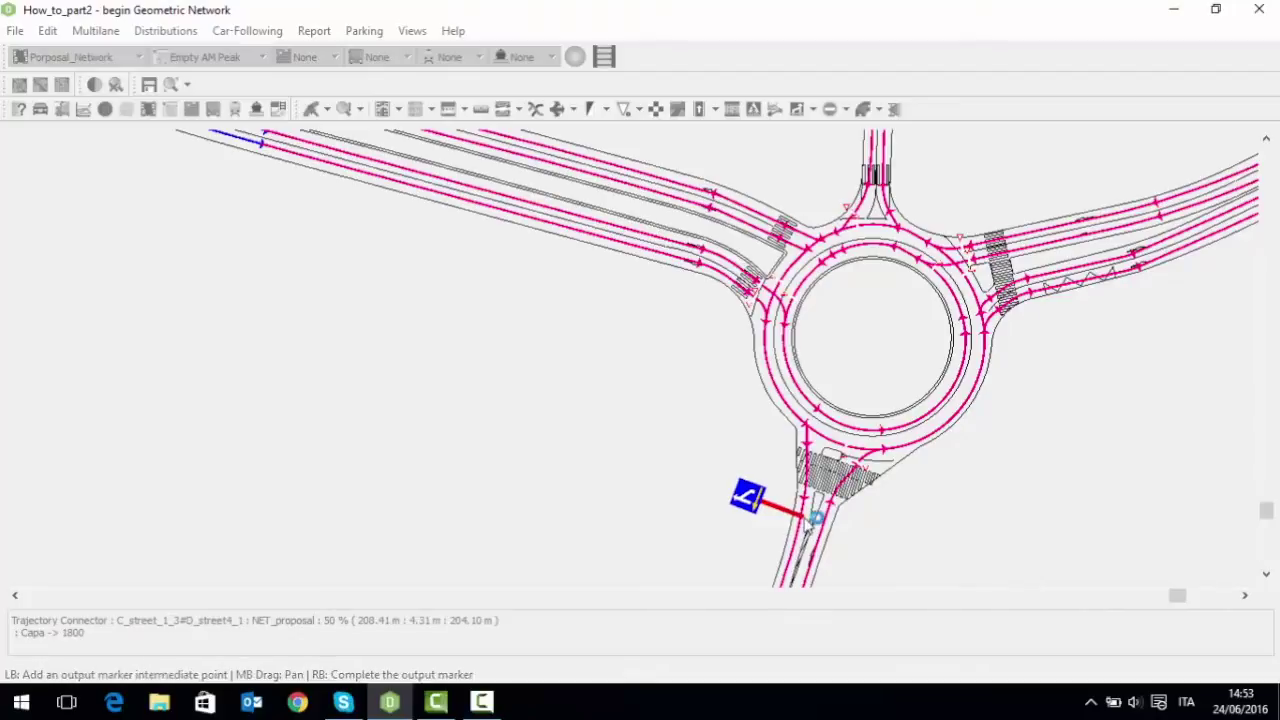
{"action": "right_click", "coordinate": [824, 520]}
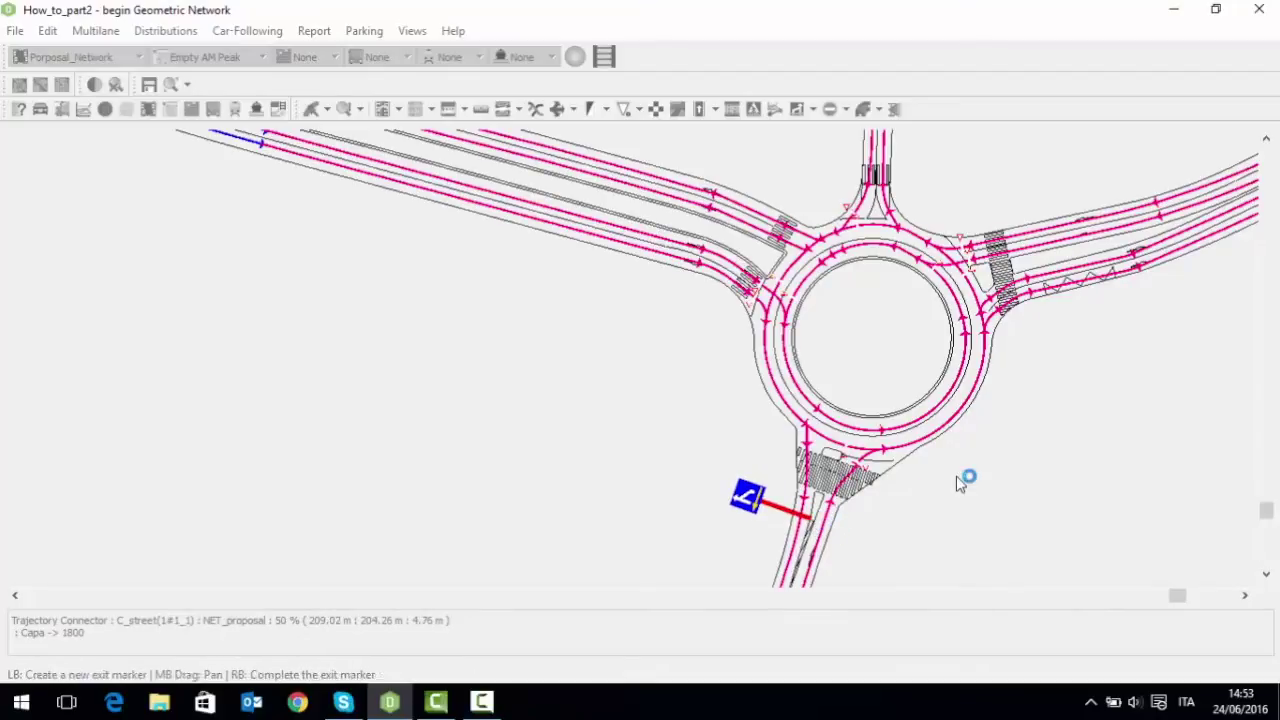
{"action": "key", "text": "Escape"}
Add a lane change marker across the two incoming lanes at A_street's outer end, on NET_proposal with the General distribution
{"action": "scroll", "coordinate": [935, 476], "scroll_direction": "down", "scroll_amount": 5}
{"action": "left_click_drag", "start_coordinate": [838, 458], "coordinate": [580, 463]}
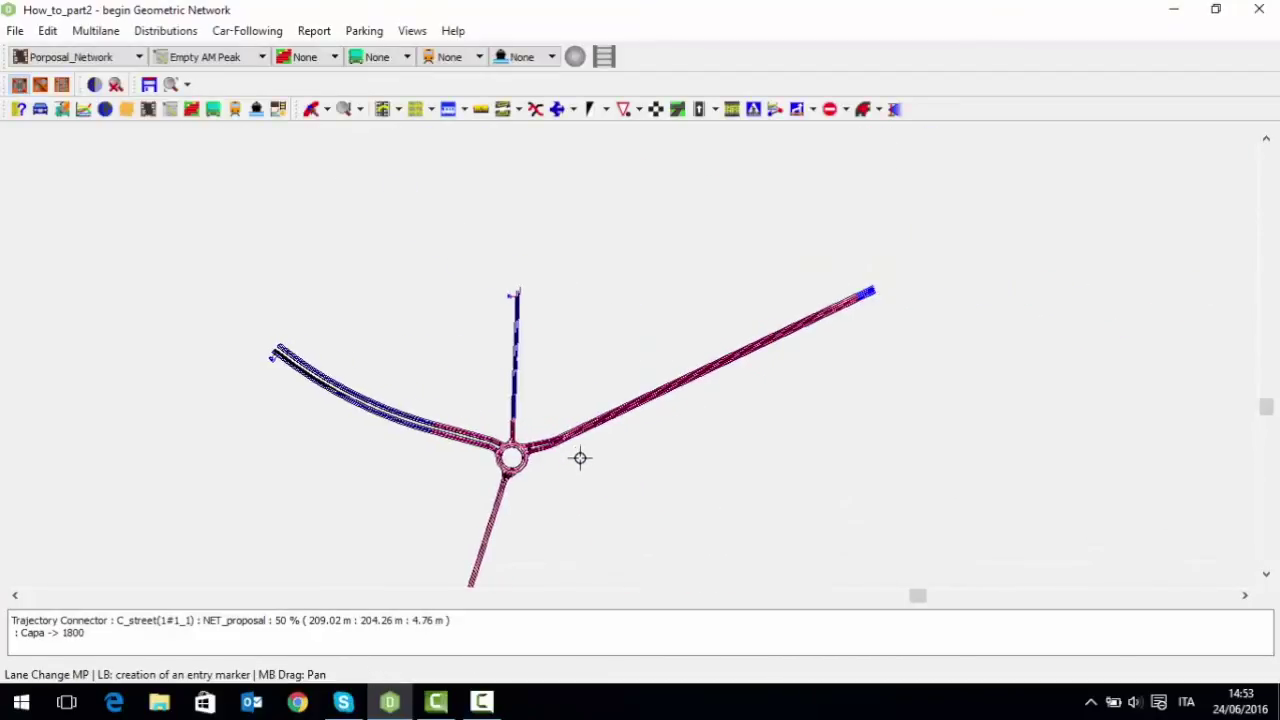
{"action": "scroll", "coordinate": [875, 290], "scroll_direction": "up", "scroll_amount": 5}
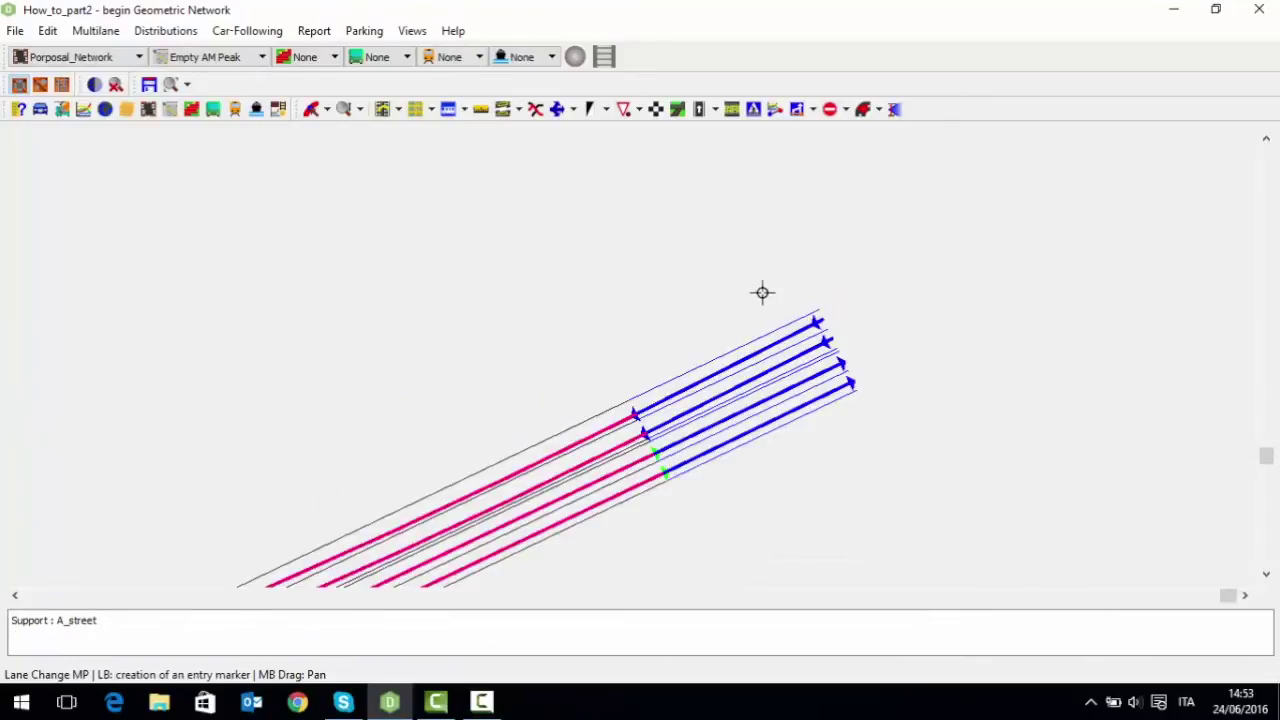
{"action": "left_click", "coordinate": [813, 109]}
{"action": "left_click", "coordinate": [823, 134]}
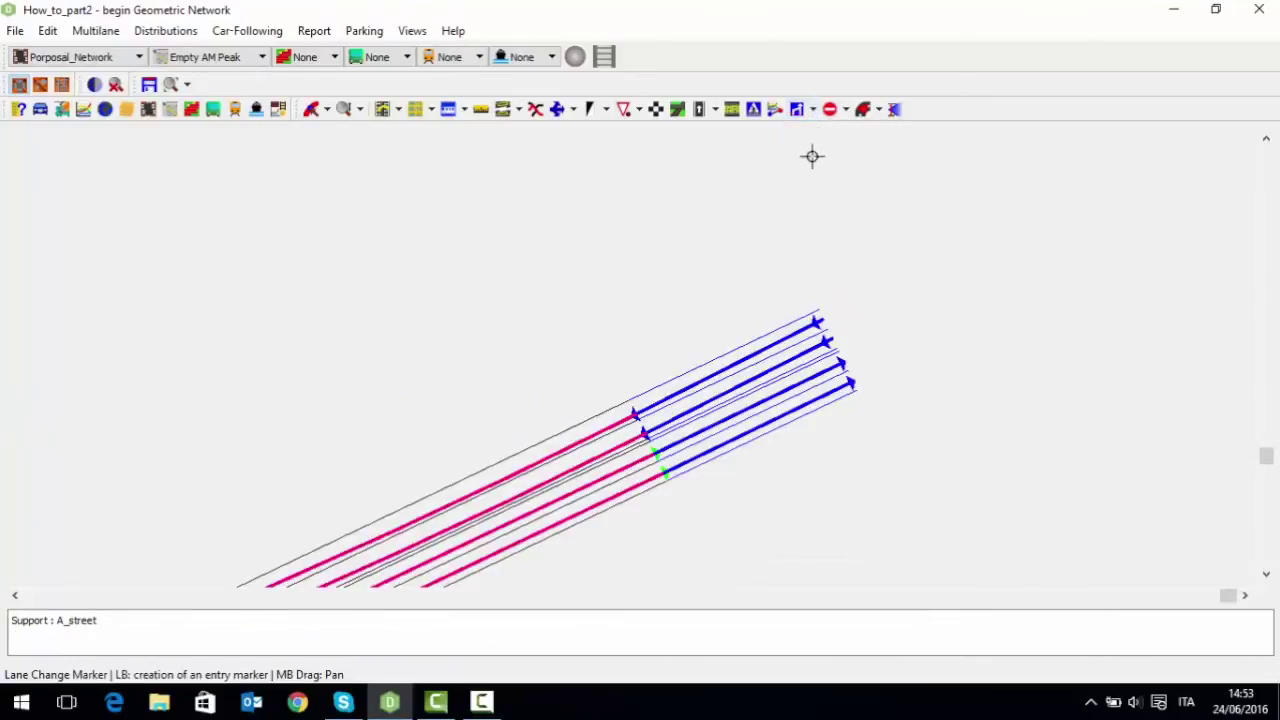
{"action": "left_click", "coordinate": [783, 289]}
{"action": "left_click", "coordinate": [829, 403]}
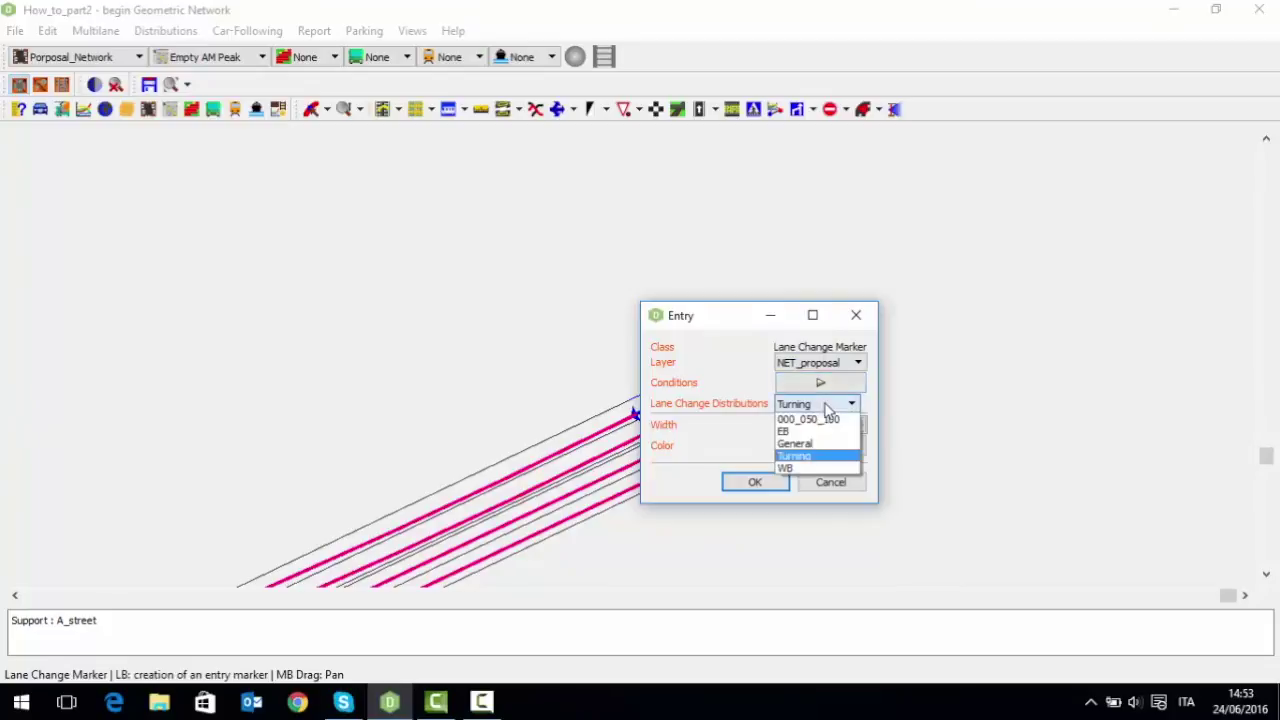
{"action": "left_click", "coordinate": [805, 444]}
{"action": "left_click", "coordinate": [755, 483]}
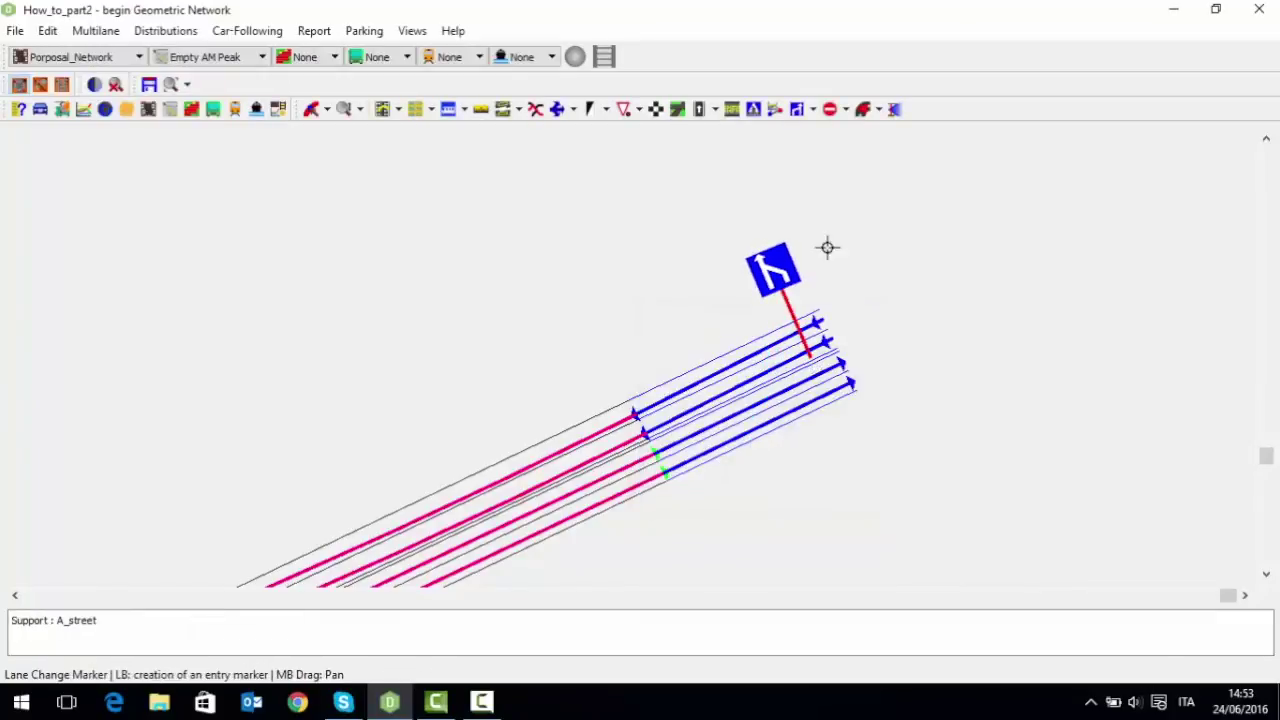
Add a Lane Change MP entry marker across A_street's incoming lanes just past the General marker, on NET_proposal with the Turning distribution
{"action": "left_click", "coordinate": [813, 109]}
{"action": "left_click", "coordinate": [826, 154]}
{"action": "left_click", "coordinate": [745, 287]}
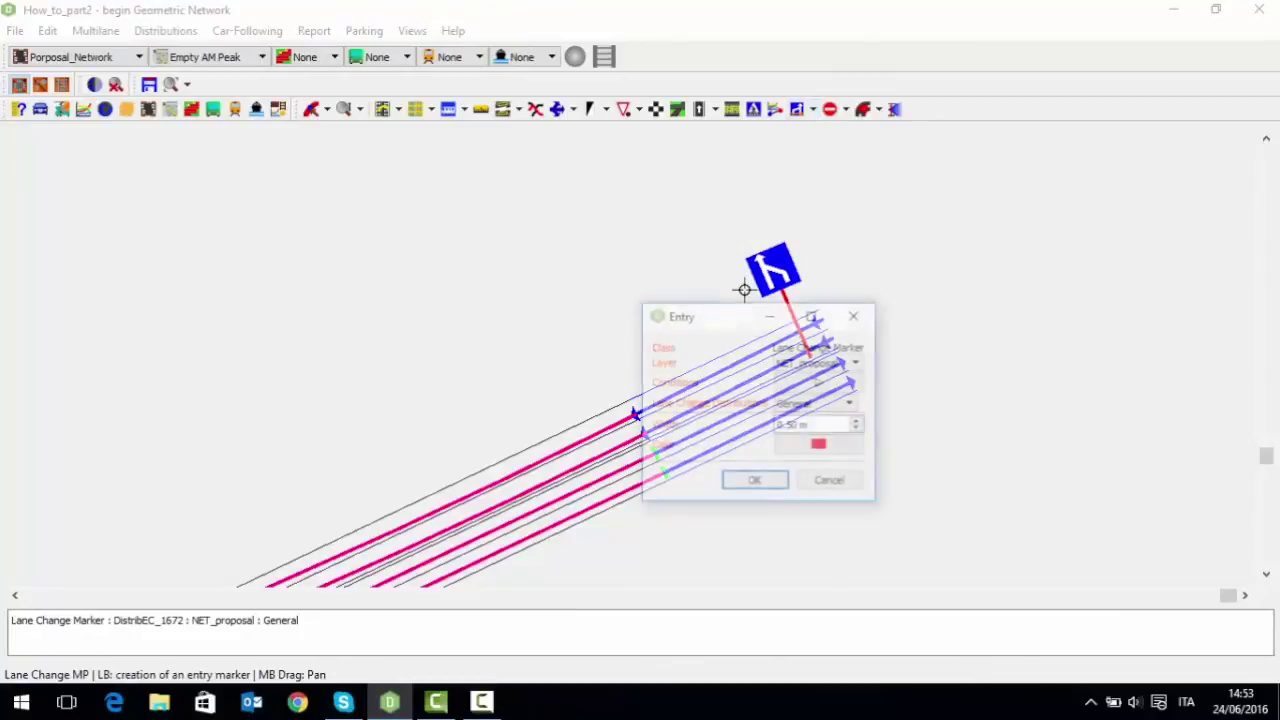
{"action": "left_click", "coordinate": [851, 403]}
{"action": "left_click", "coordinate": [798, 456]}
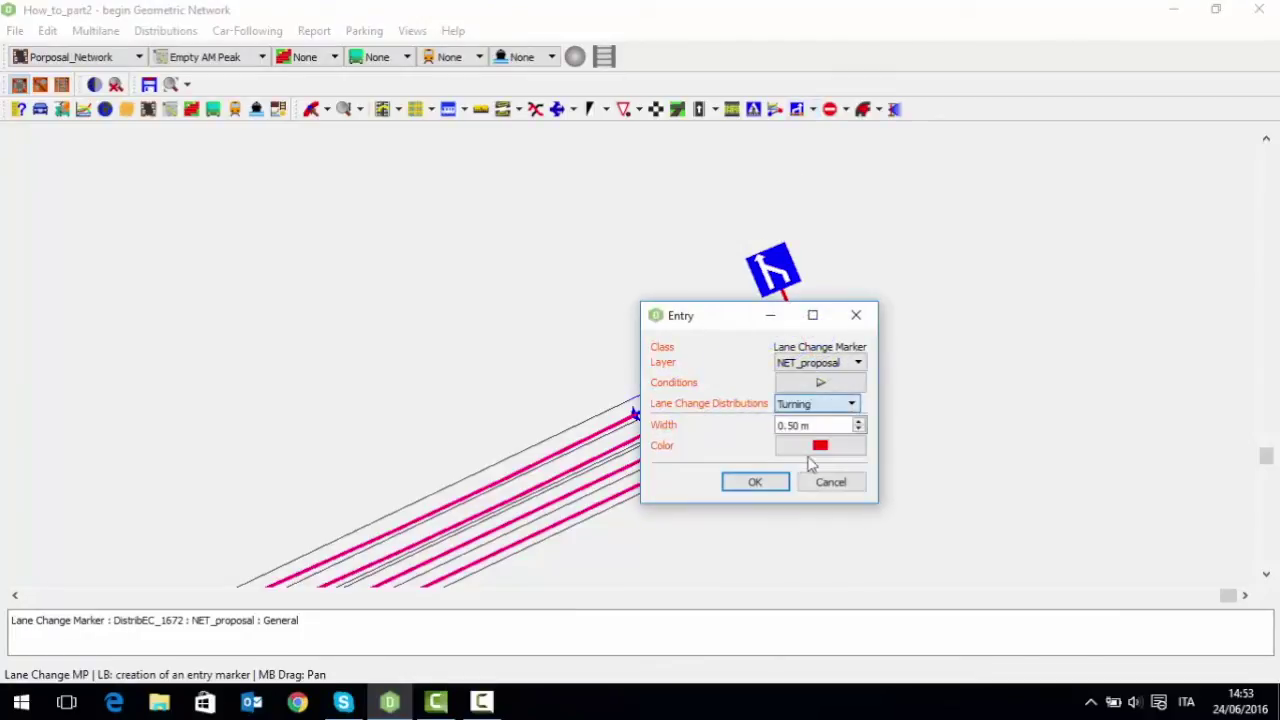
{"action": "left_click", "coordinate": [753, 483]}
{"action": "right_click", "coordinate": [790, 380]}
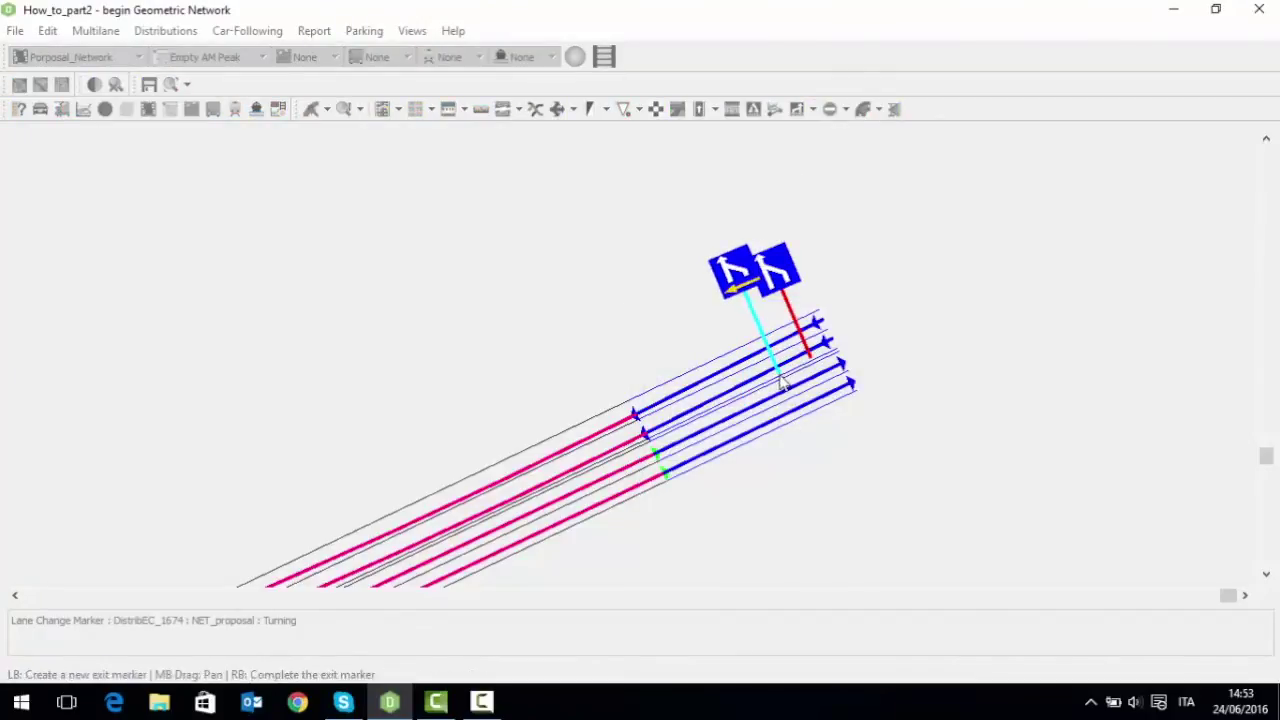
Place the A_street entry's exit marker across the northern street's exit lane just outside the roundabout
{"action": "scroll", "coordinate": [777, 371], "scroll_direction": "down", "scroll_amount": 4}
{"action": "scroll", "coordinate": [669, 394], "scroll_direction": "down", "scroll_amount": 3}
{"action": "scroll", "coordinate": [540, 400], "scroll_direction": "up", "scroll_amount": 6}
{"action": "left_click", "coordinate": [541, 413]}
{"action": "right_click", "coordinate": [498, 422]}
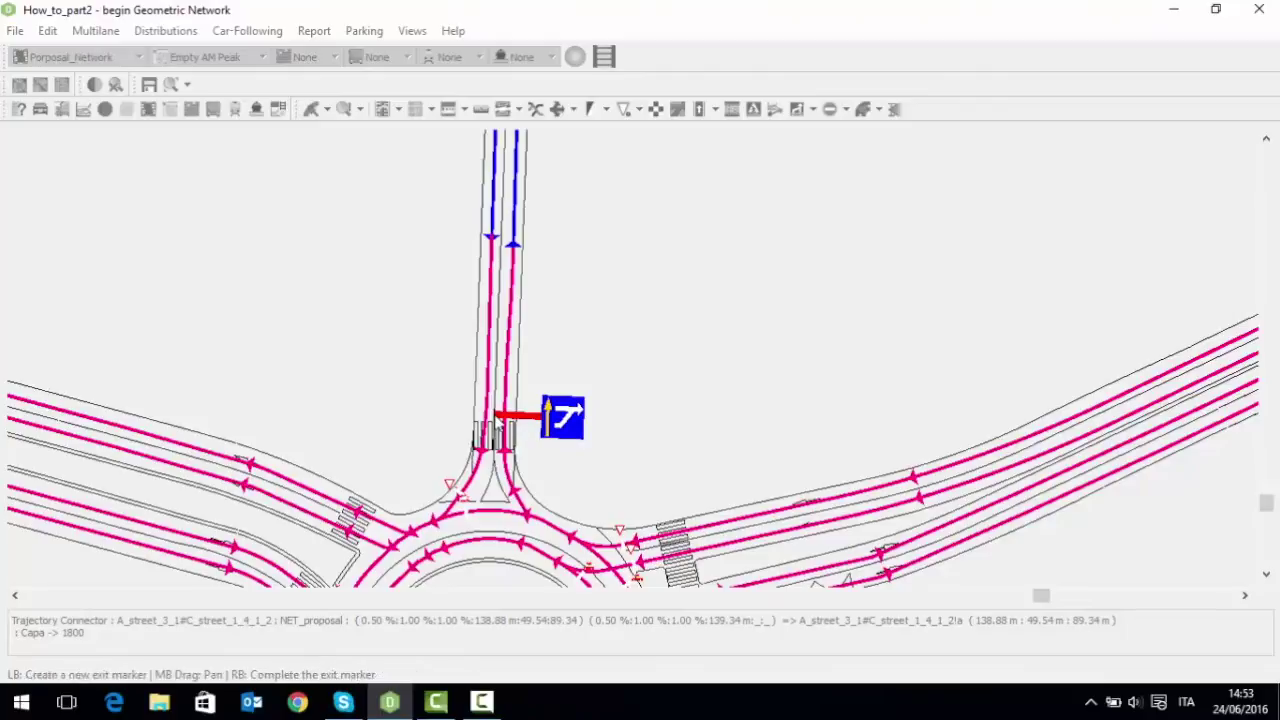
Finish the Lane Change MP for the A_street entry with its existing exit marker
{"action": "right_click", "coordinate": [722, 279]}
{"action": "scroll", "coordinate": [723, 276], "scroll_direction": "down", "scroll_amount": 5}
{"action": "scroll", "coordinate": [725, 274], "scroll_direction": "down", "scroll_amount": 2}
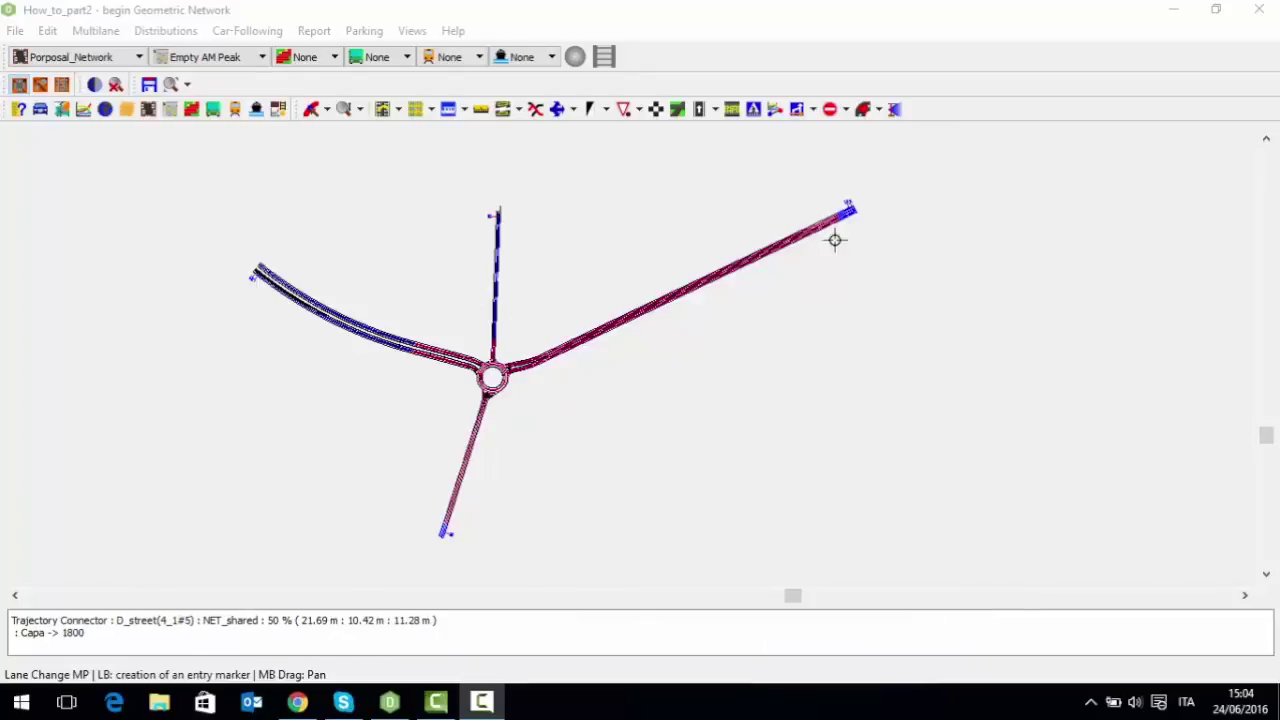
Start a Directional Traffic Count with an entry marker across B_street's two incoming lanes, just upstream of the connection to the proposal lanes
{"action": "left_click", "coordinate": [558, 109]}
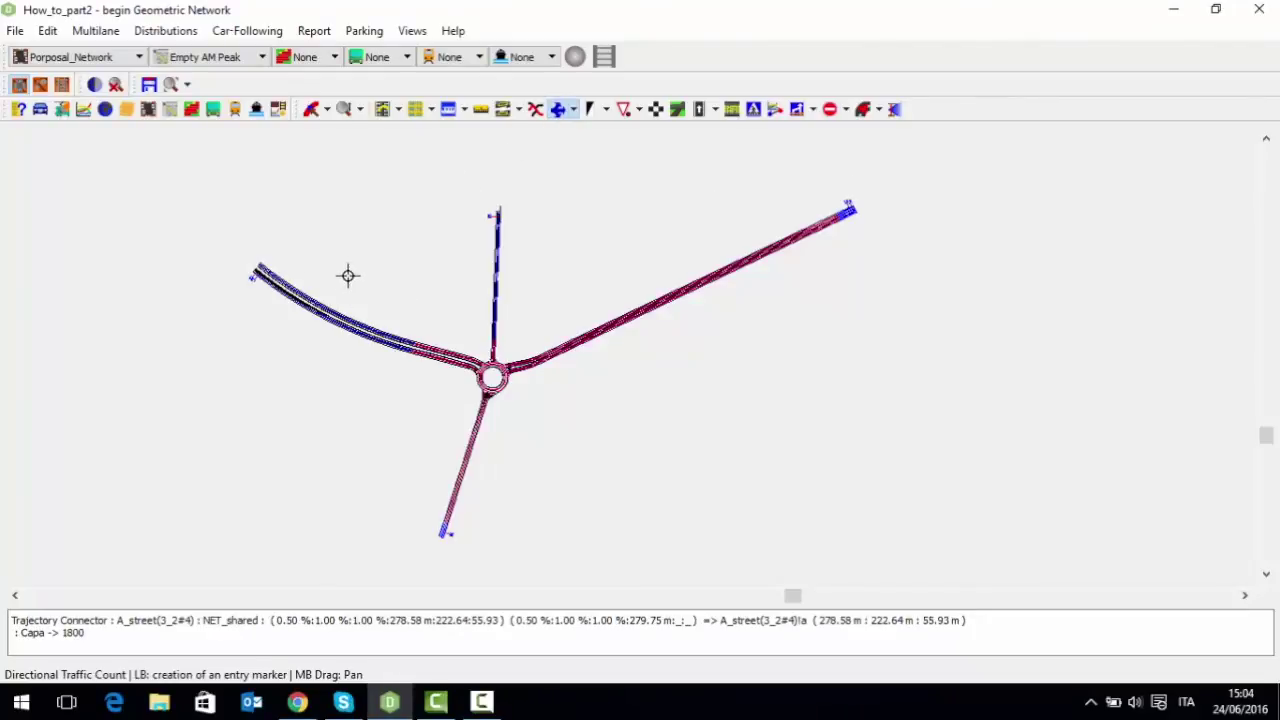
{"action": "scroll", "coordinate": [290, 302], "scroll_direction": "up", "scroll_amount": 3}
{"action": "scroll", "coordinate": [537, 378], "scroll_direction": "up", "scroll_amount": 4}
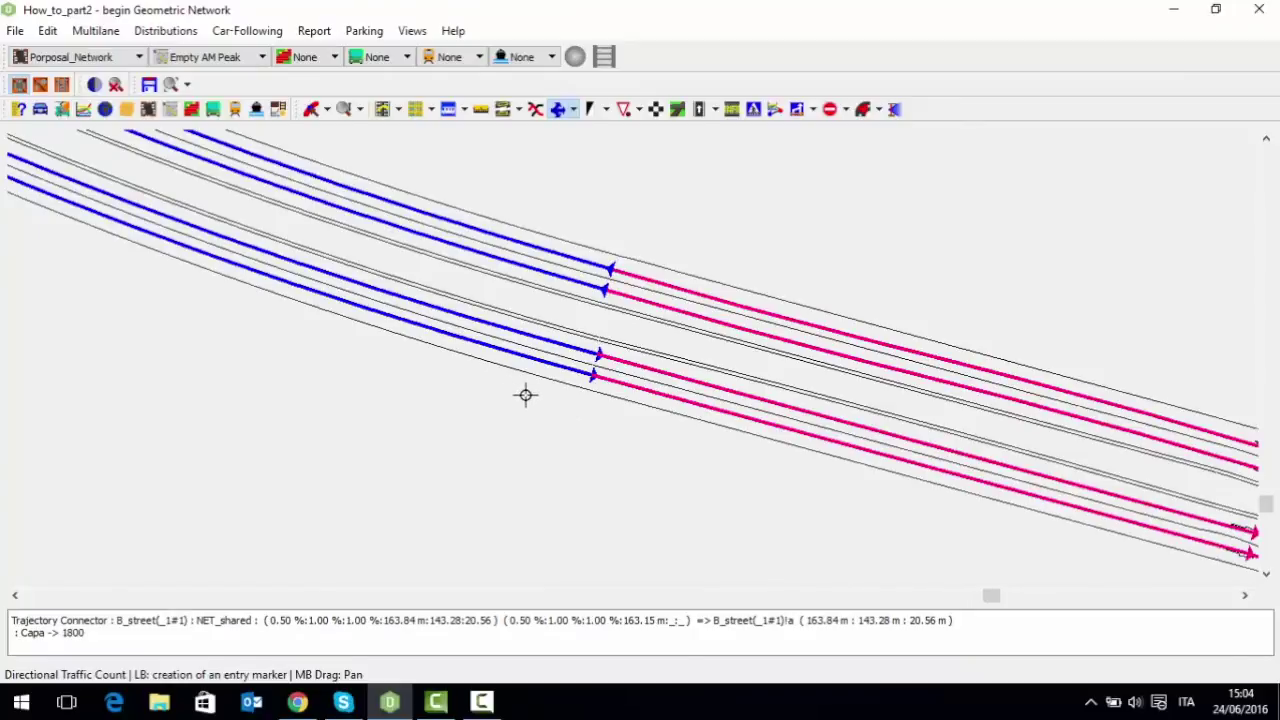
{"action": "left_click", "coordinate": [518, 415]}
{"action": "right_click", "coordinate": [549, 328]}
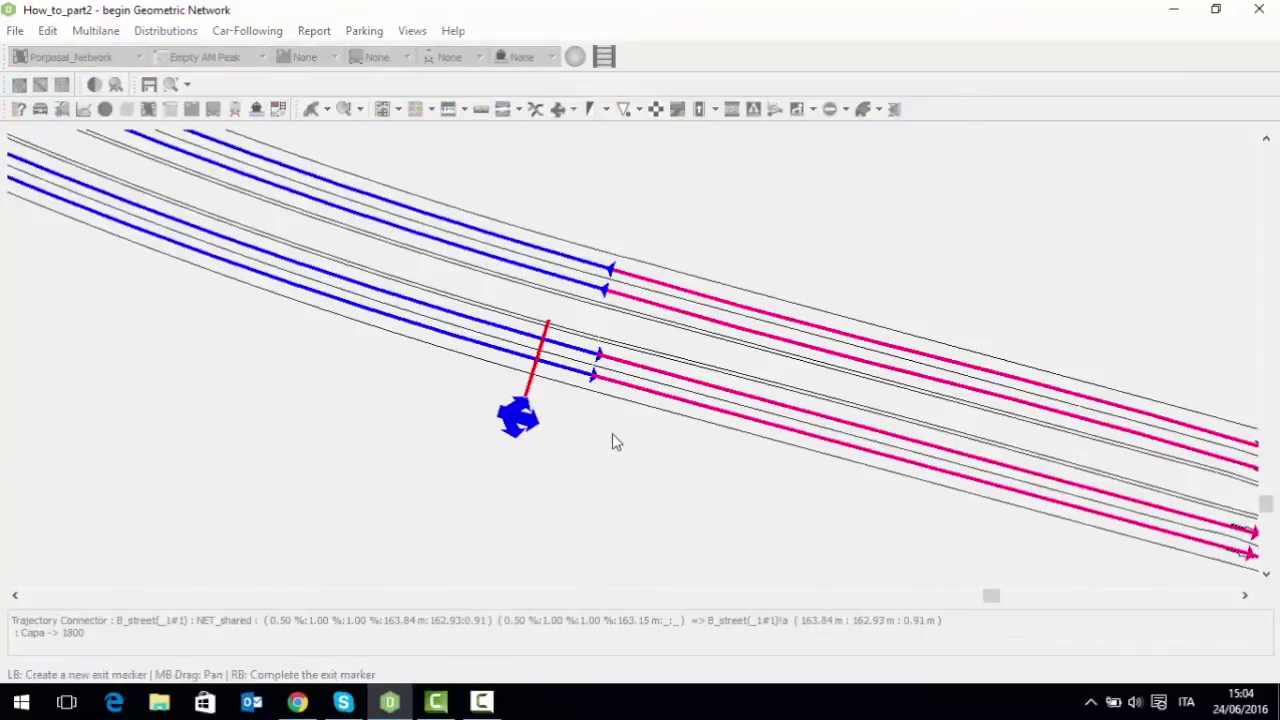
Add the traffic count's first exit marker across the northern street's outgoing lane, upstream of the roundabout crossing
{"action": "scroll", "coordinate": [600, 440], "scroll_direction": "down", "scroll_amount": 2}
{"action": "left_click_drag", "start_coordinate": [597, 436], "coordinate": [440, 395]}
{"action": "scroll", "coordinate": [438, 395], "scroll_direction": "down", "scroll_amount": 3}
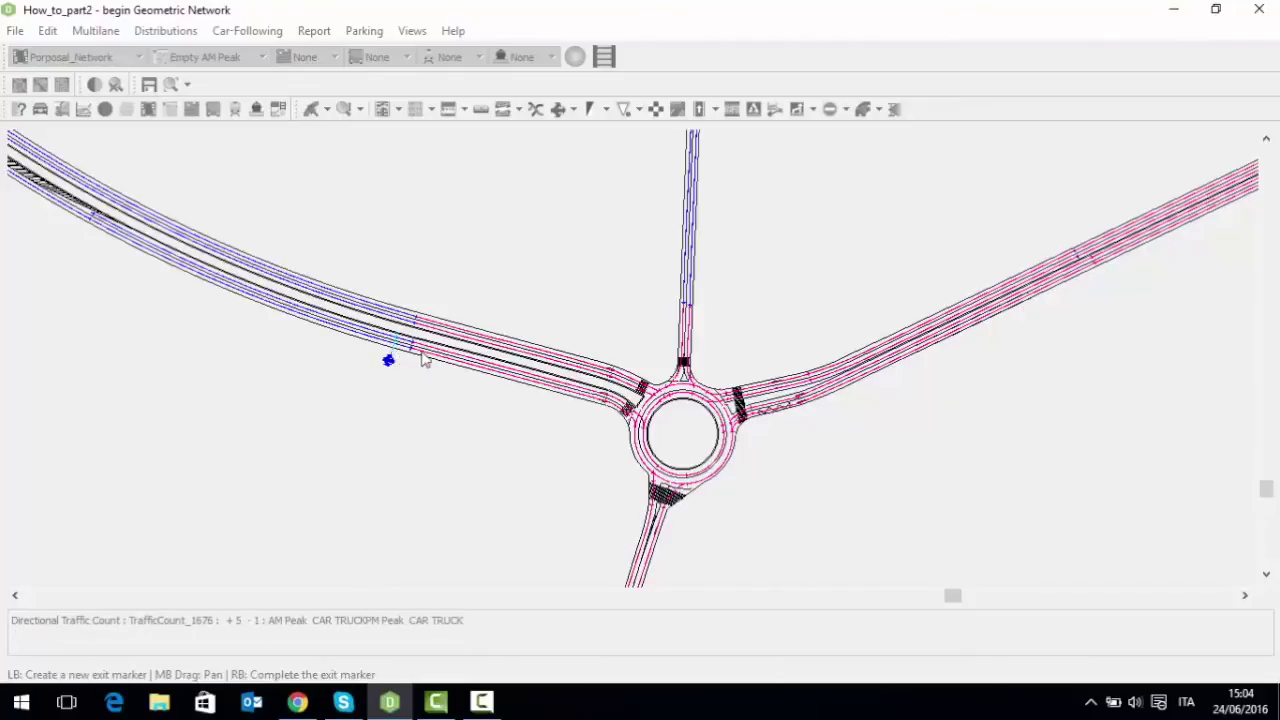
{"action": "scroll", "coordinate": [590, 456], "scroll_direction": "down", "scroll_amount": 1}
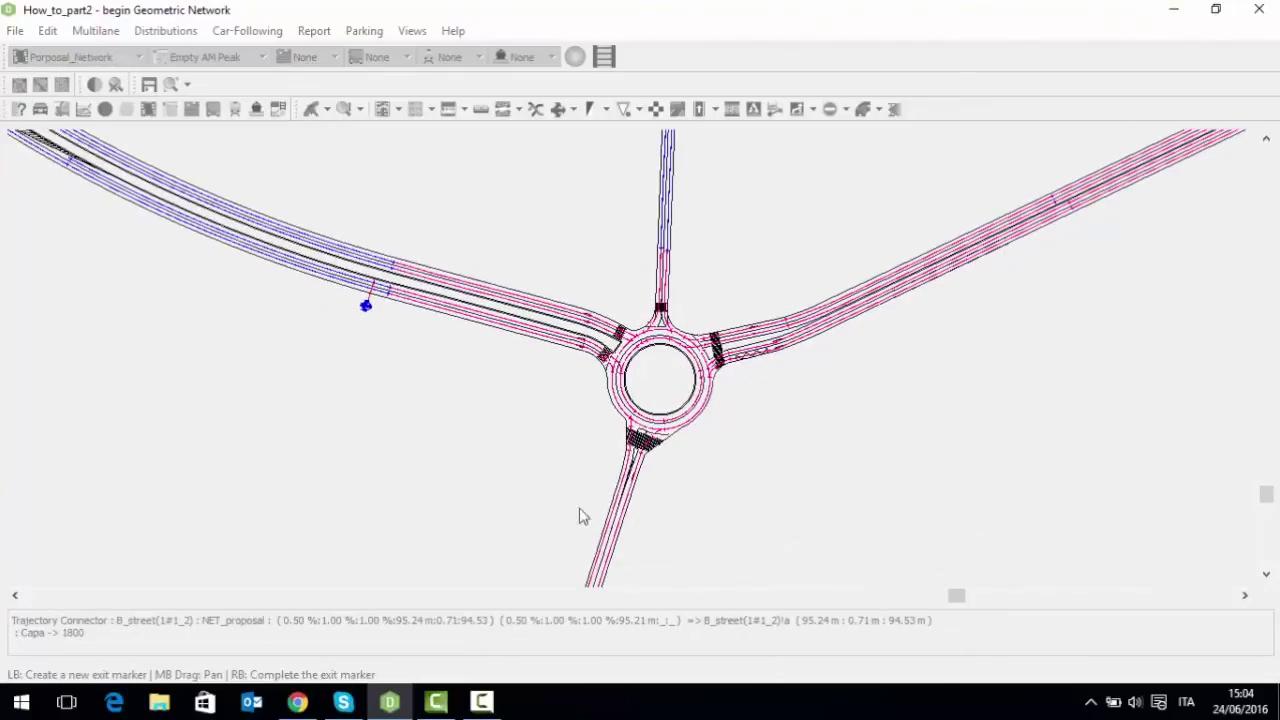
{"action": "scroll", "coordinate": [593, 410], "scroll_direction": "down", "scroll_amount": 1}
{"action": "scroll", "coordinate": [640, 272], "scroll_direction": "up", "scroll_amount": 2}
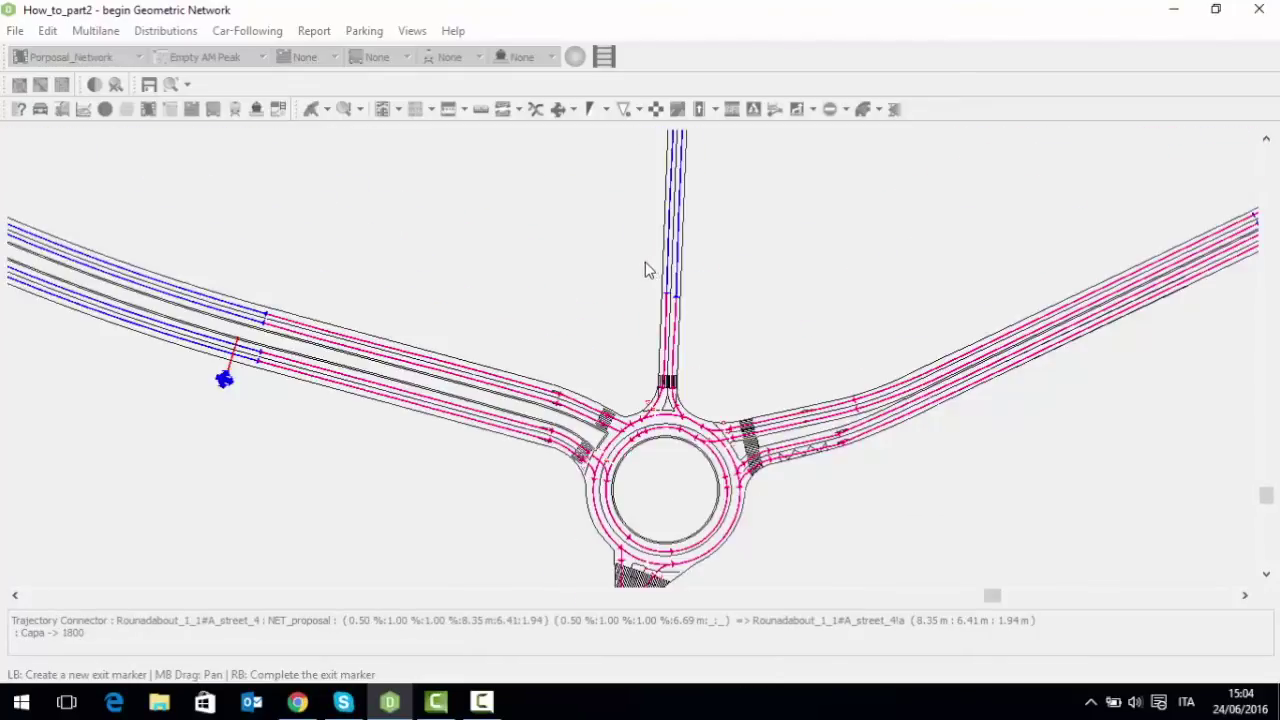
{"action": "left_click", "coordinate": [682, 268]}
{"action": "right_click", "coordinate": [676, 274]}
Add the traffic count's second exit marker across the outgoing lanes of the eastern street
{"action": "scroll", "coordinate": [832, 289], "scroll_direction": "down", "scroll_amount": 2}
{"action": "scroll", "coordinate": [1063, 183], "scroll_direction": "up", "scroll_amount": 4}
{"action": "scroll", "coordinate": [894, 294], "scroll_direction": "up", "scroll_amount": 3}
{"action": "left_click", "coordinate": [884, 326]}
{"action": "right_click", "coordinate": [872, 312]}
Add the traffic count's third exit marker across the southern street's outgoing lane and complete the marker set
{"action": "scroll", "coordinate": [720, 451], "scroll_direction": "down", "scroll_amount": 6}
{"action": "scroll", "coordinate": [577, 545], "scroll_direction": "up", "scroll_amount": 2}
{"action": "scroll", "coordinate": [577, 551], "scroll_direction": "up", "scroll_amount": 4}
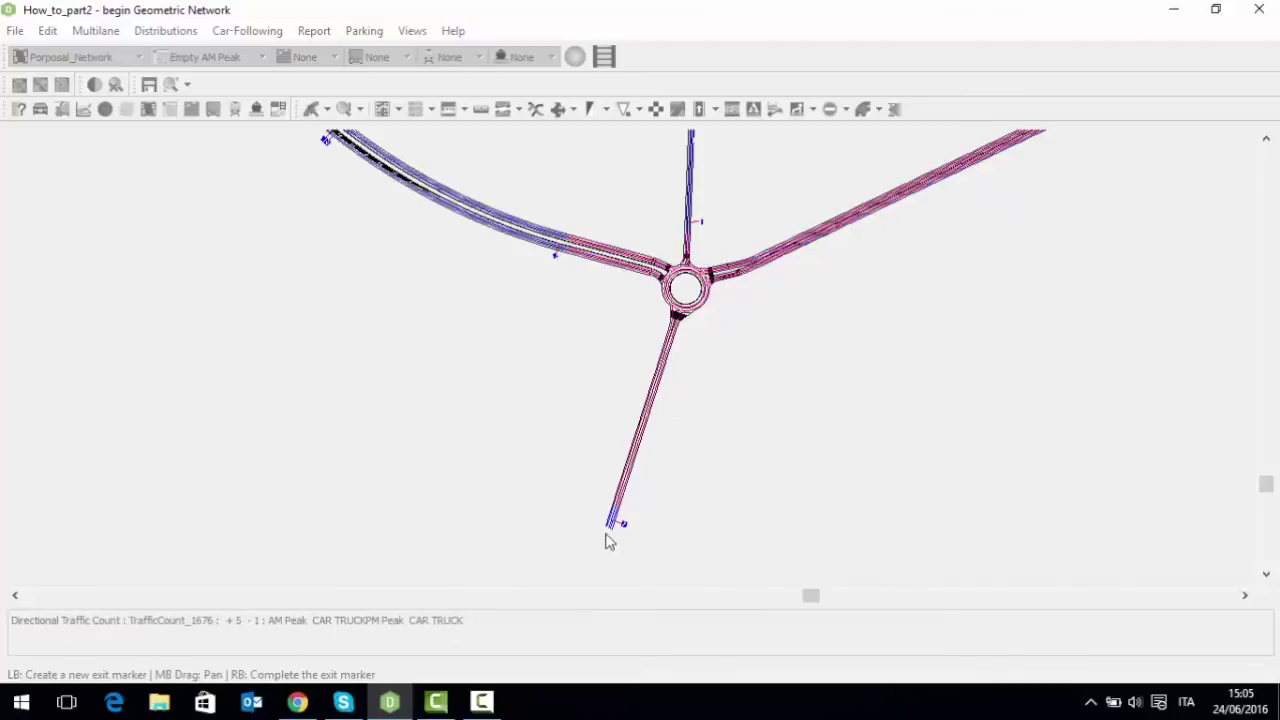
{"action": "scroll", "coordinate": [610, 541], "scroll_direction": "up", "scroll_amount": 4}
{"action": "left_click", "coordinate": [596, 434]}
{"action": "right_click", "coordinate": [651, 456]}
{"action": "scroll", "coordinate": [651, 456], "scroll_direction": "down", "scroll_amount": 5}
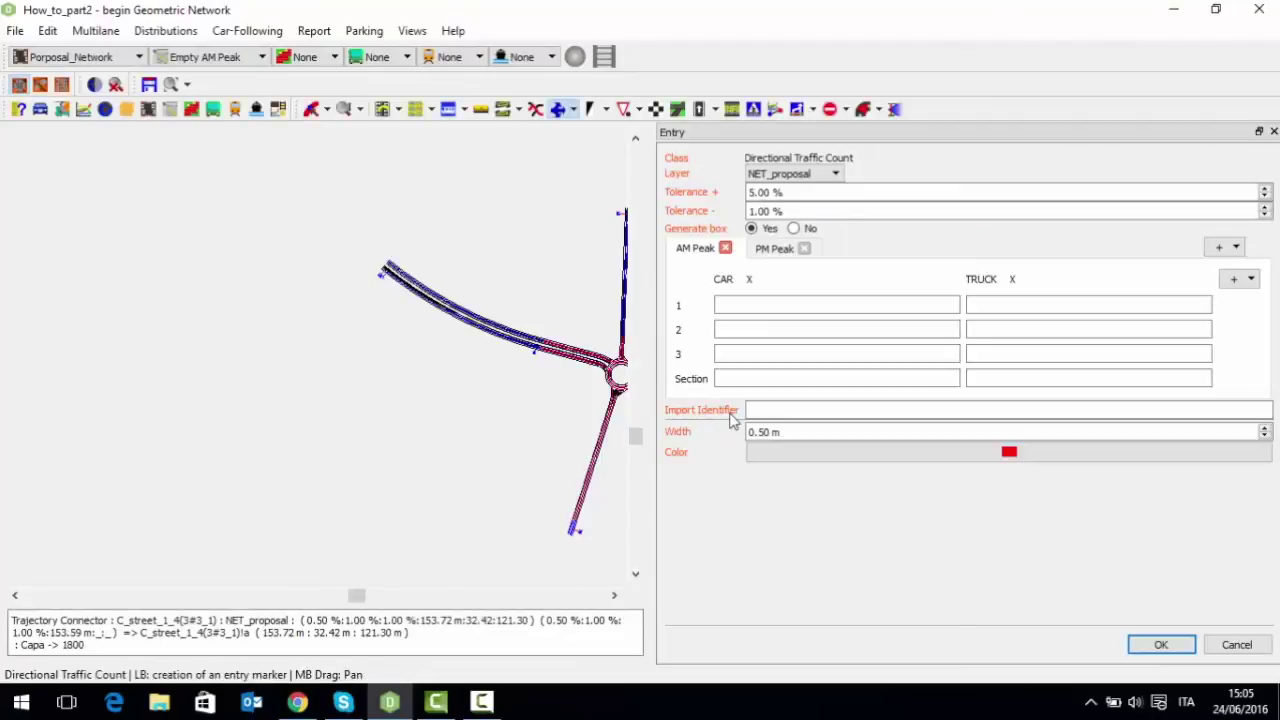
Put the B_street traffic count on the COUNTS_shared layer with plus and minus tolerances of 2 %
{"action": "left_click", "coordinate": [813, 175]}
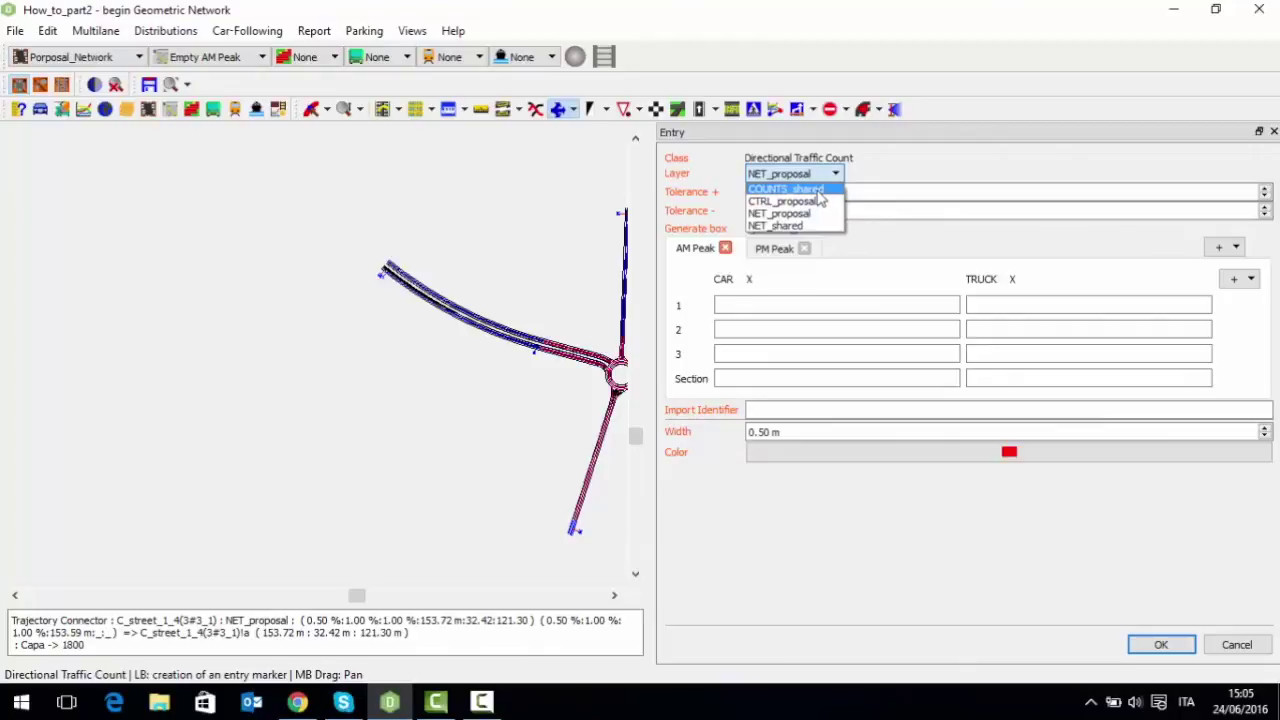
{"action": "left_click", "coordinate": [818, 190]}
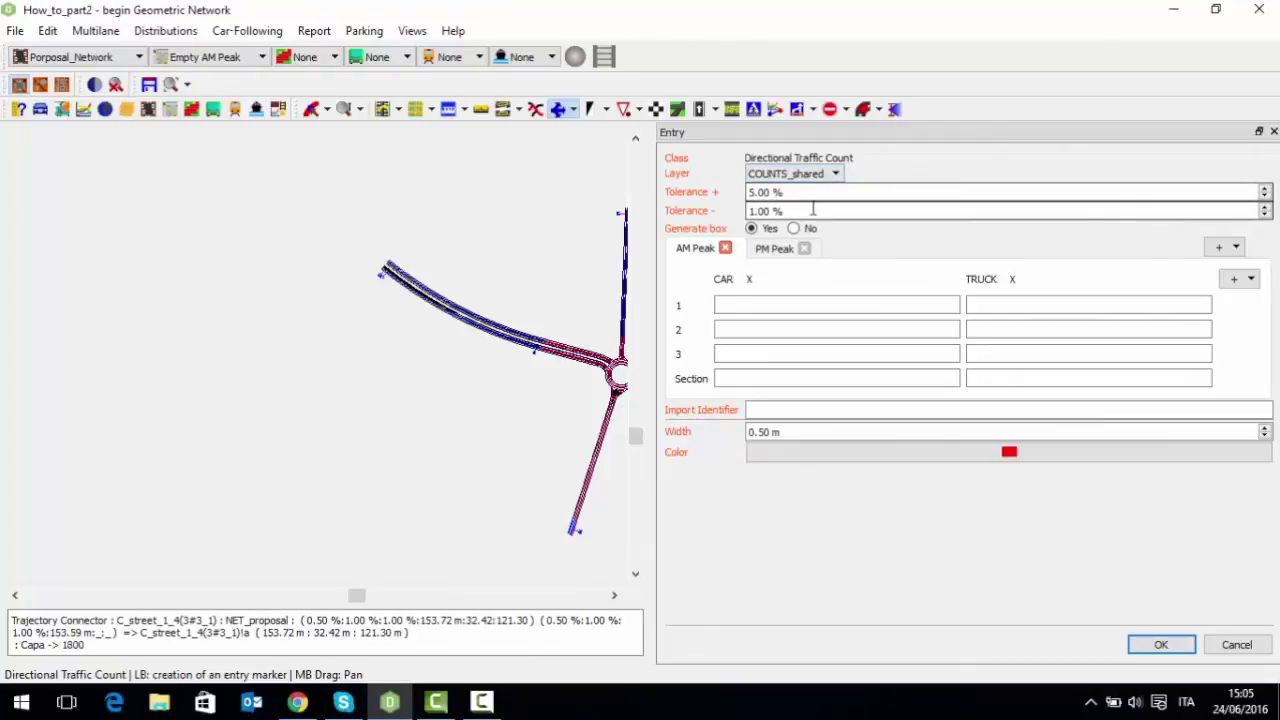
{"action": "left_click_drag", "start_coordinate": [803, 193], "coordinate": [742, 196]}
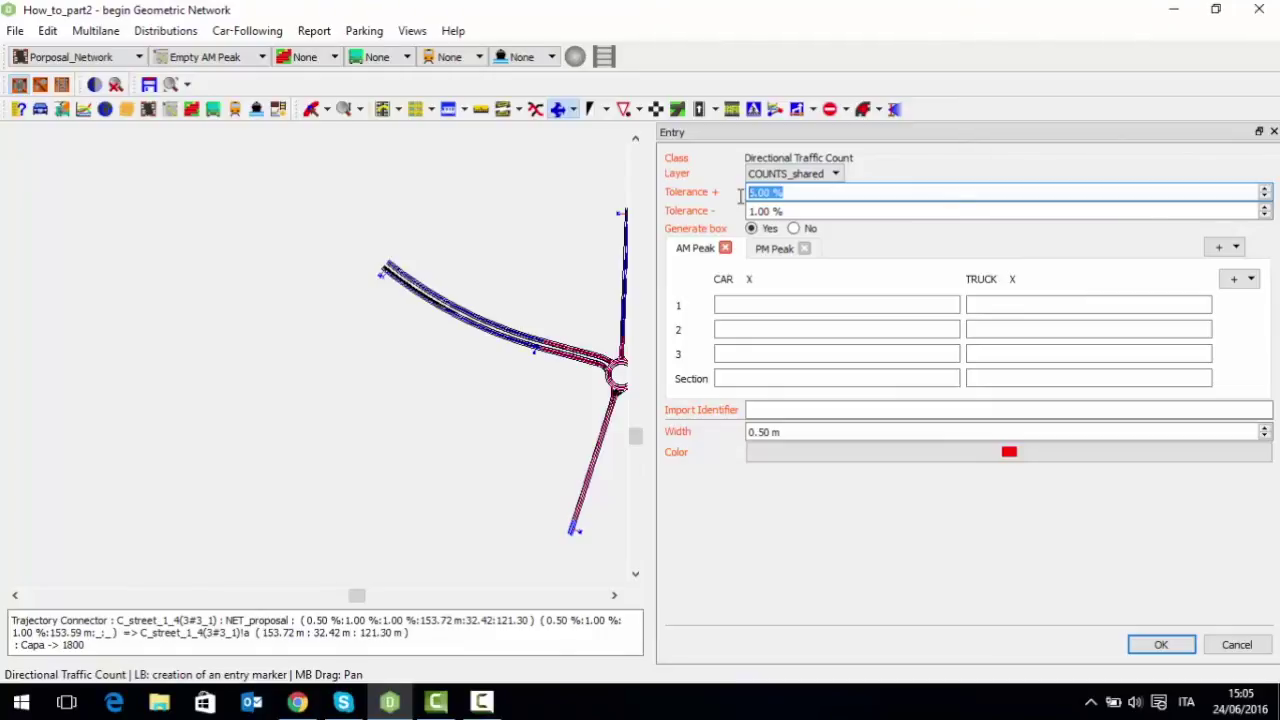
{"action": "type", "text": "2"}
{"action": "left_click_drag", "start_coordinate": [796, 211], "coordinate": [747, 211]}
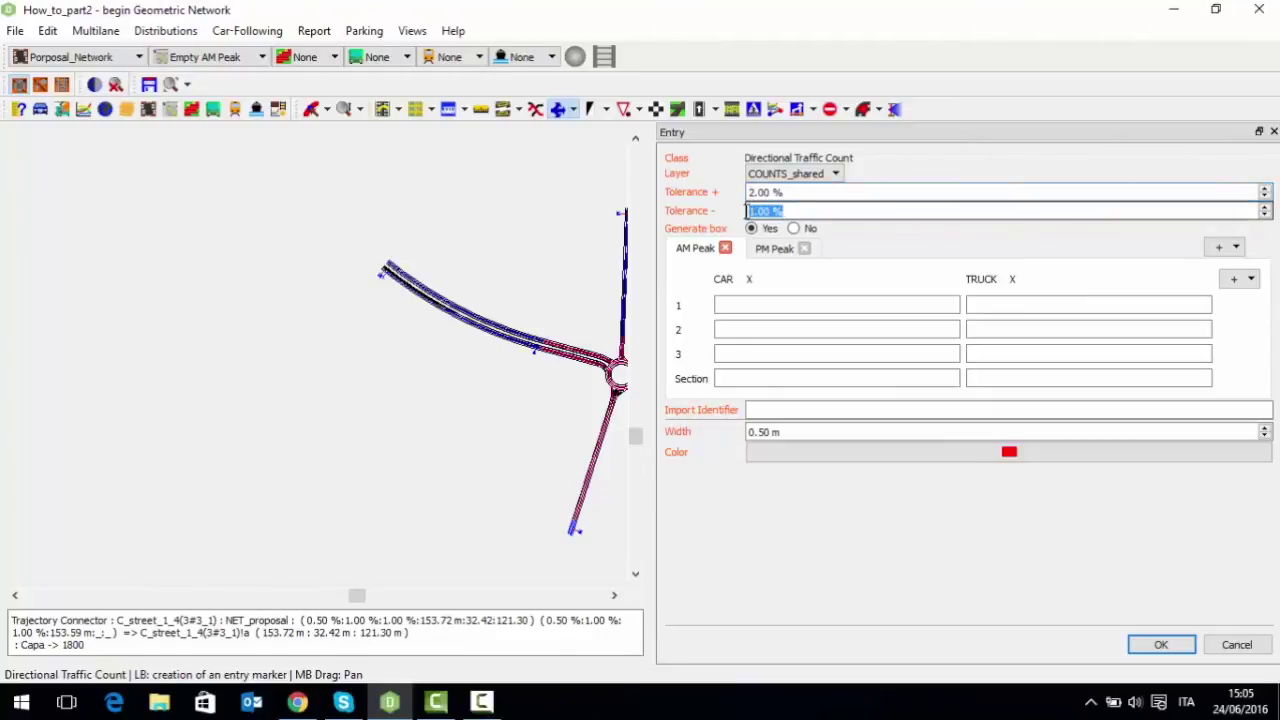
{"action": "type", "text": "2"}
Enter AM Peak CAR counts of 250, 600 and 250 for movements 1, 2 and 3, and save the traffic count
{"action": "left_click", "coordinate": [787, 304]}
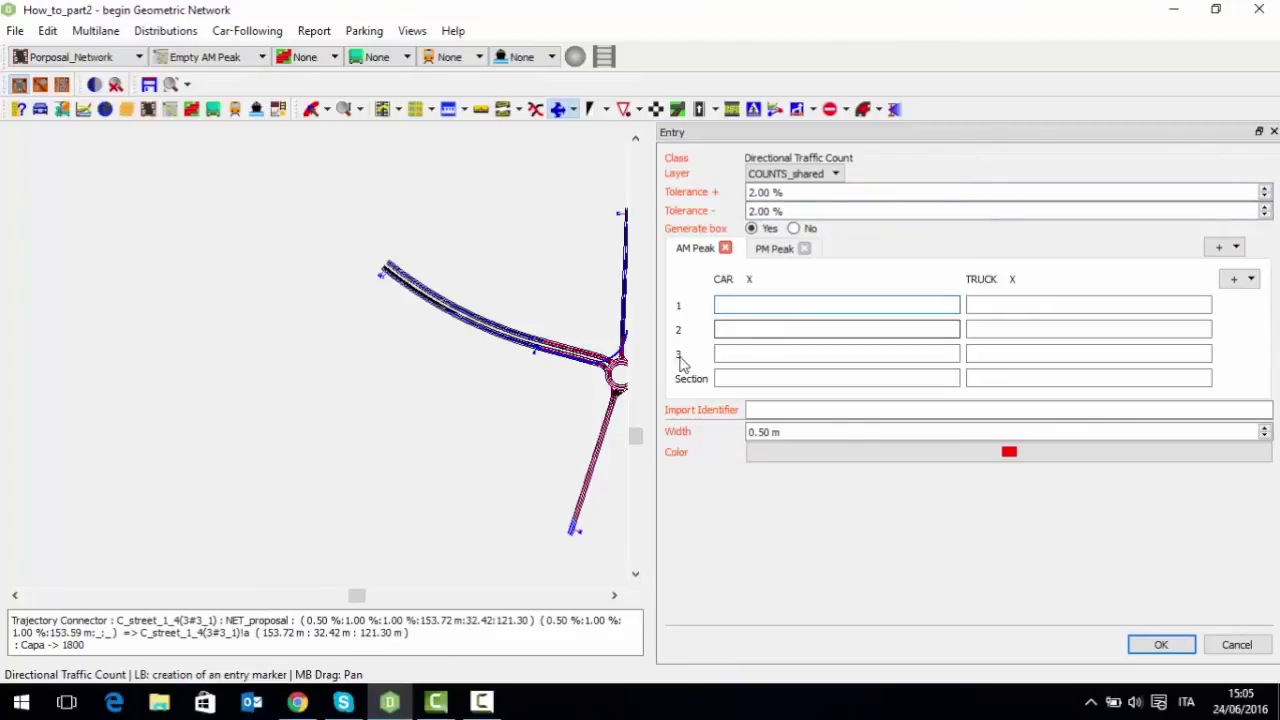
{"action": "scroll", "coordinate": [577, 374], "scroll_direction": "up", "scroll_amount": 2}
{"action": "scroll", "coordinate": [394, 371], "scroll_direction": "down", "scroll_amount": 2}
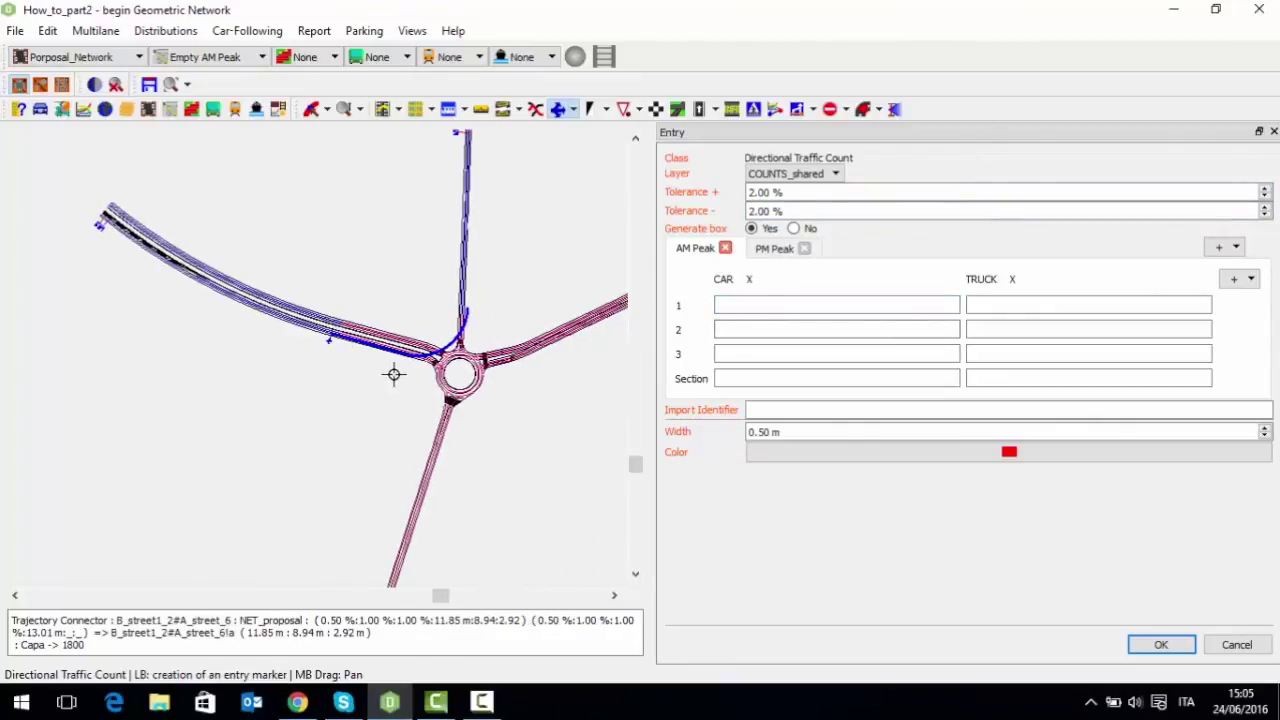
{"action": "scroll", "coordinate": [371, 314], "scroll_direction": "up", "scroll_amount": 2}
{"action": "left_click", "coordinate": [278, 357]}
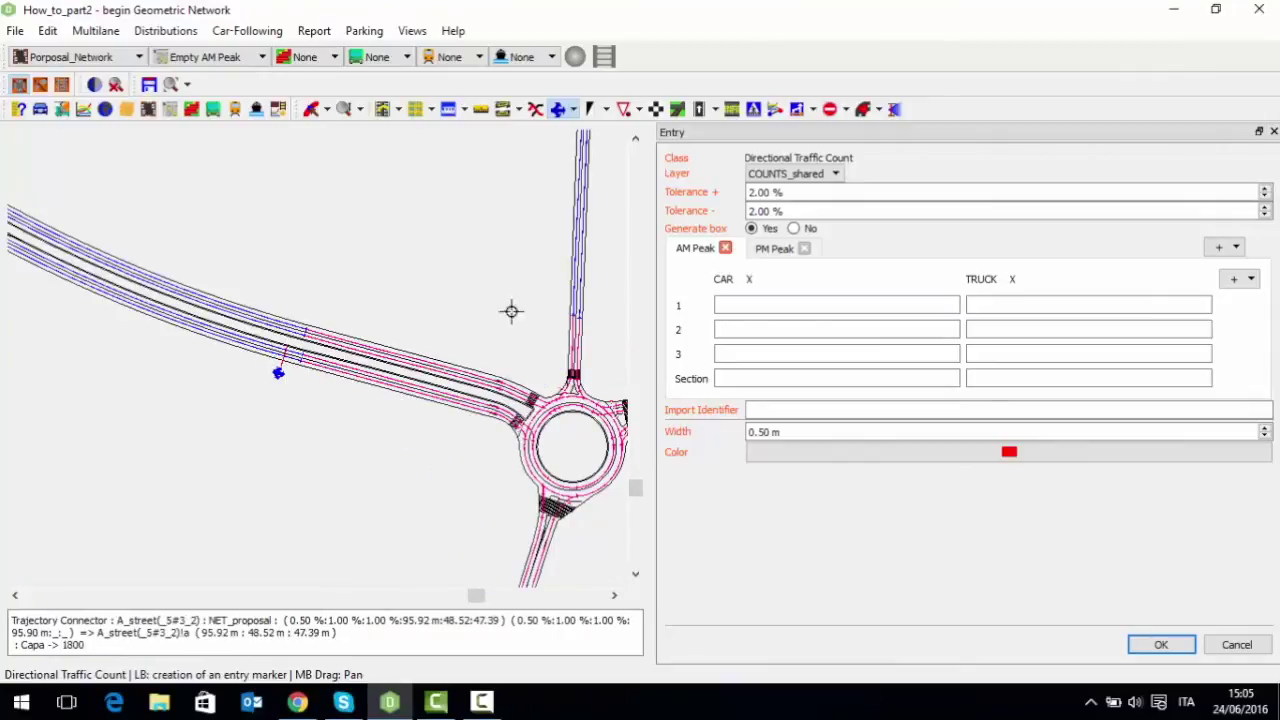
{"action": "left_click", "coordinate": [771, 303]}
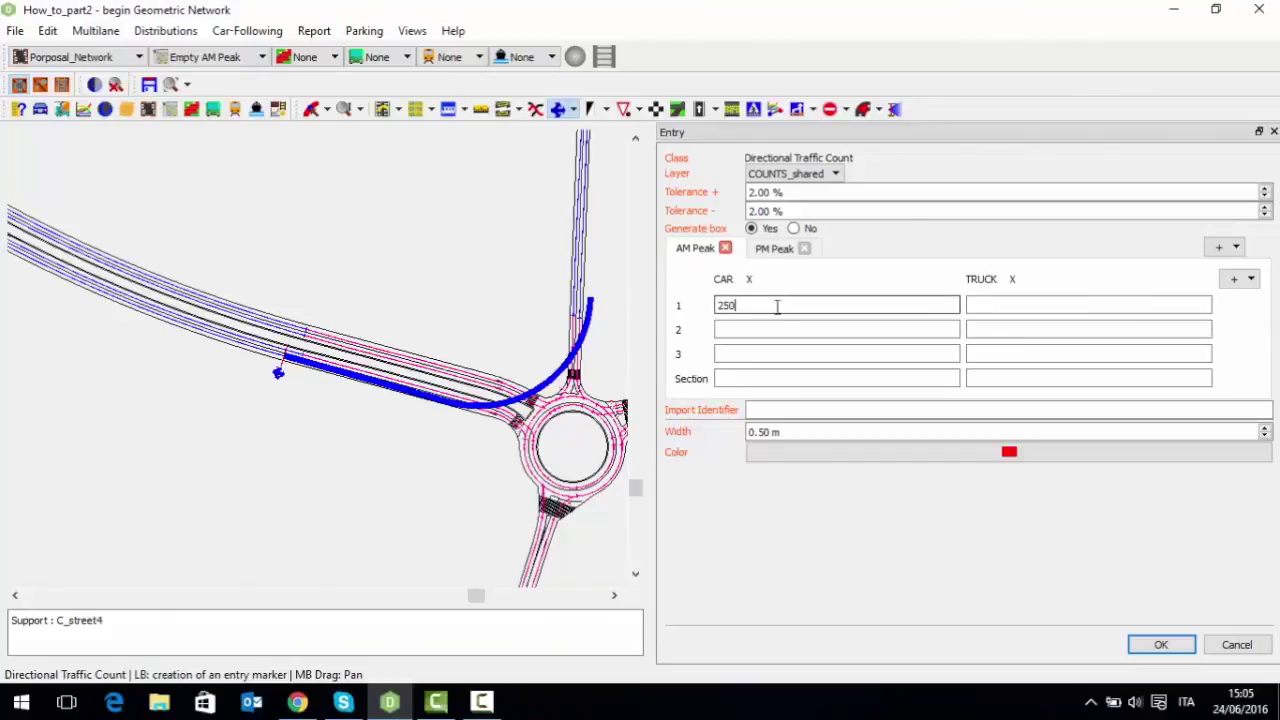
{"action": "left_click", "coordinate": [773, 329]}
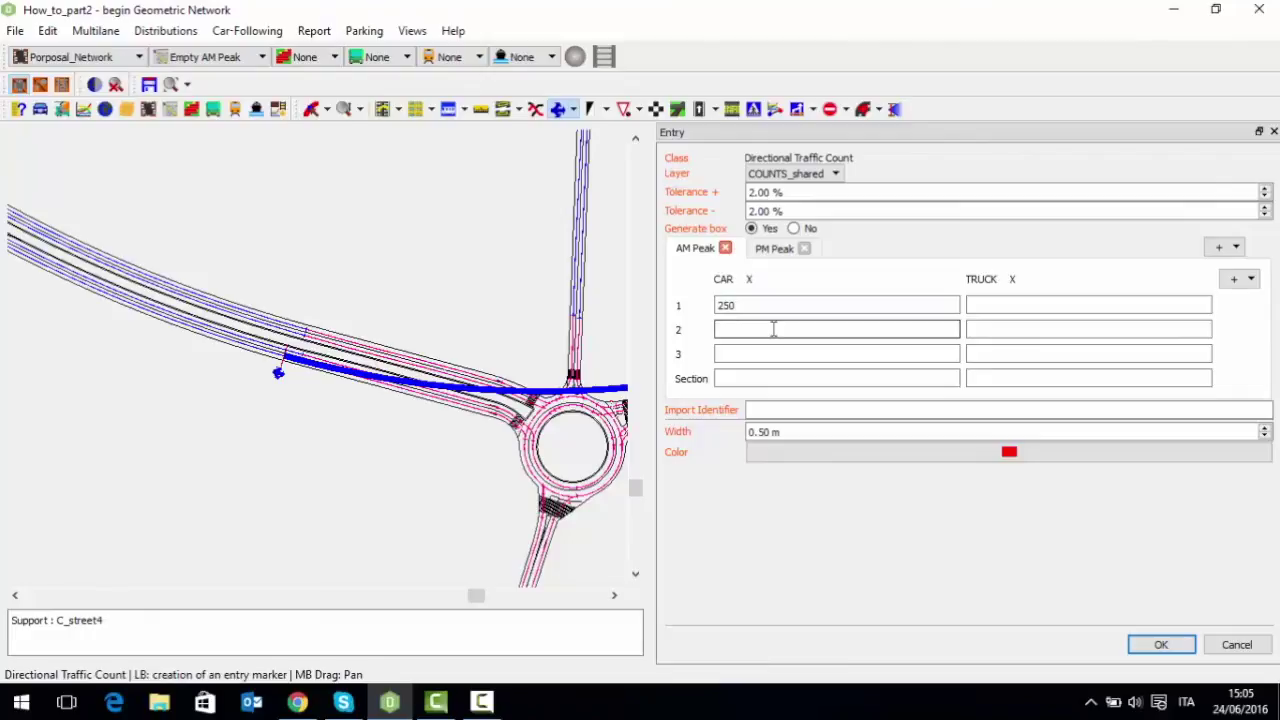
{"action": "key", "text": "Tab"}
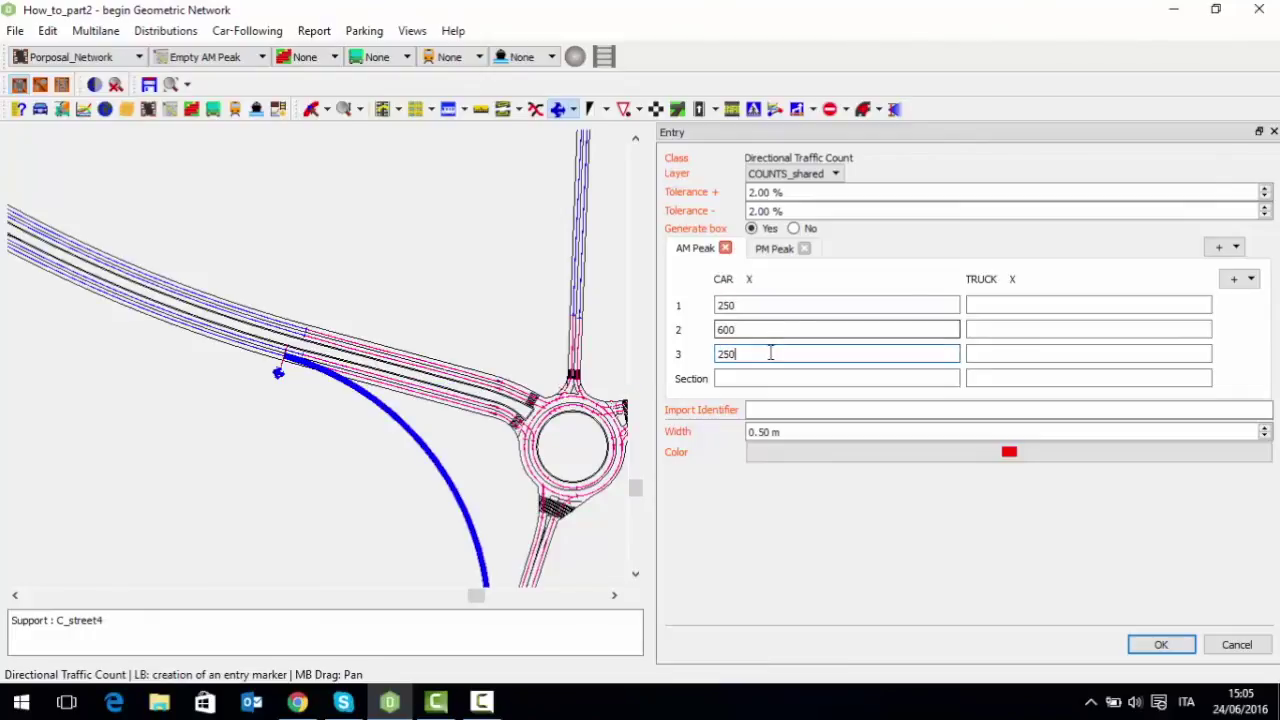
{"action": "left_click", "coordinate": [1159, 648]}
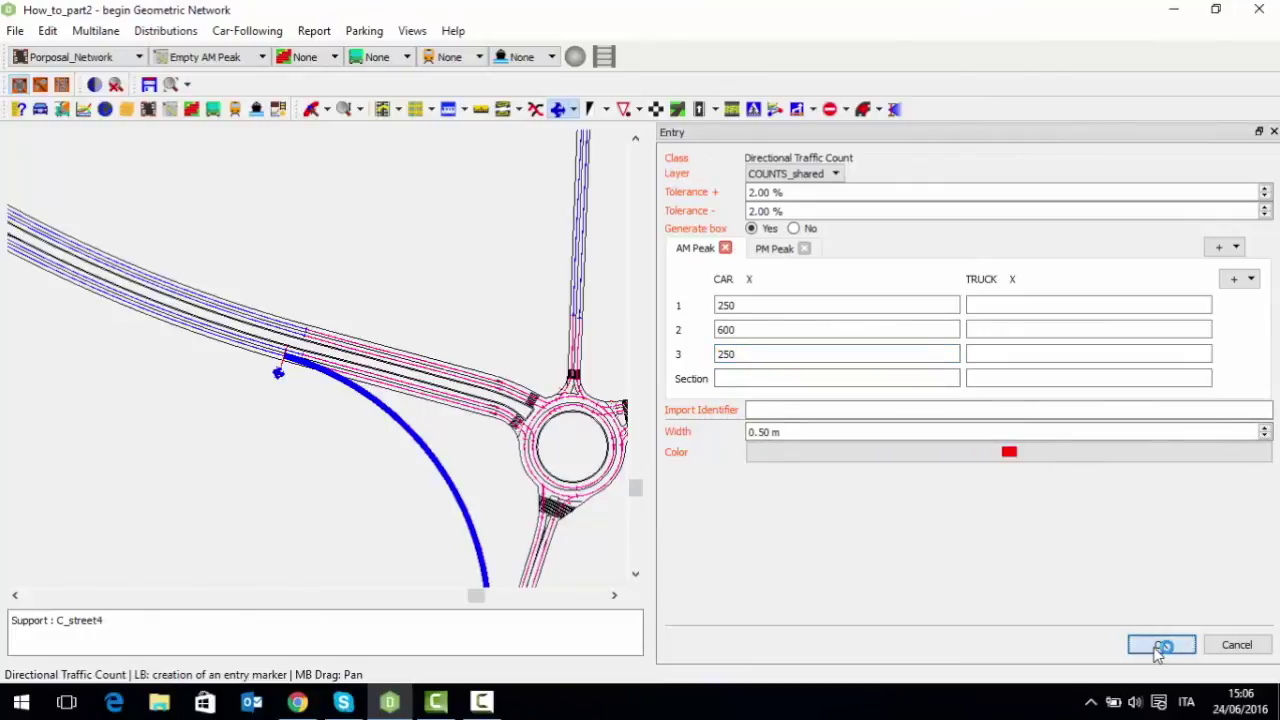
Place a Directional Traffic Count entry marker across the northern street's incoming lane above the roundabout, without any exit markers
{"action": "scroll", "coordinate": [630, 438], "scroll_direction": "down", "scroll_amount": 2}
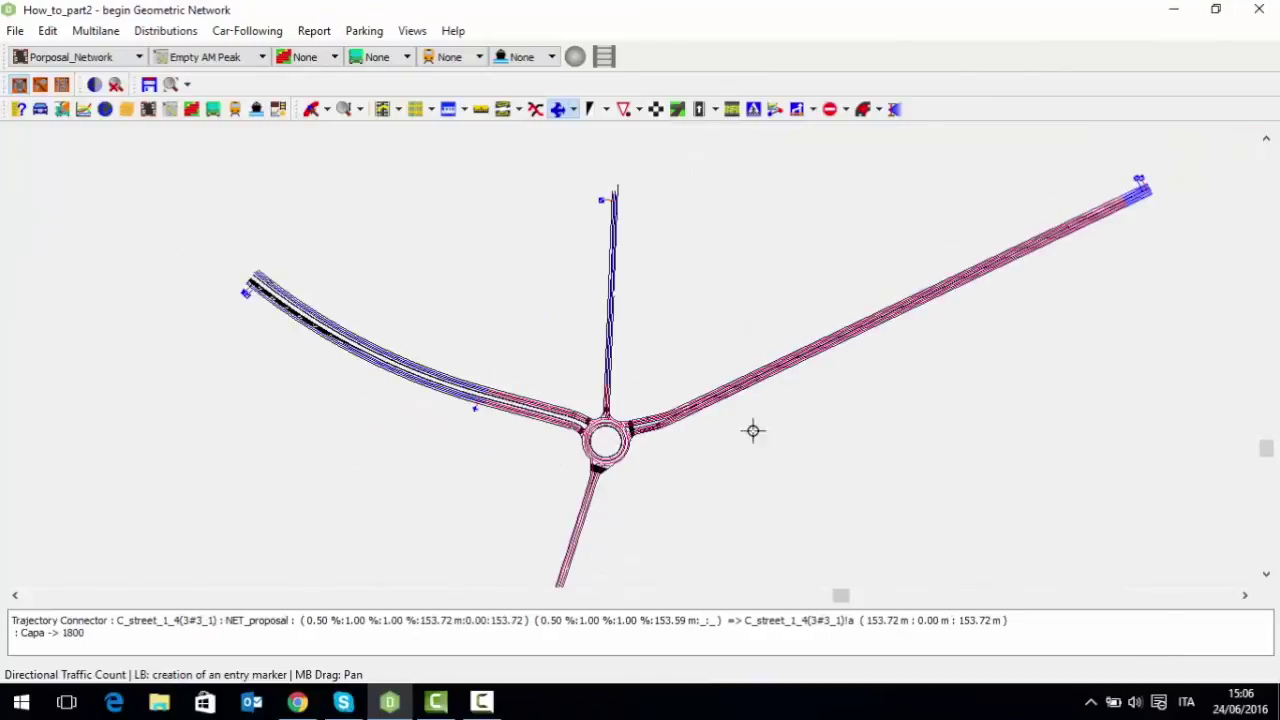
{"action": "left_click_drag", "start_coordinate": [781, 429], "coordinate": [640, 443]}
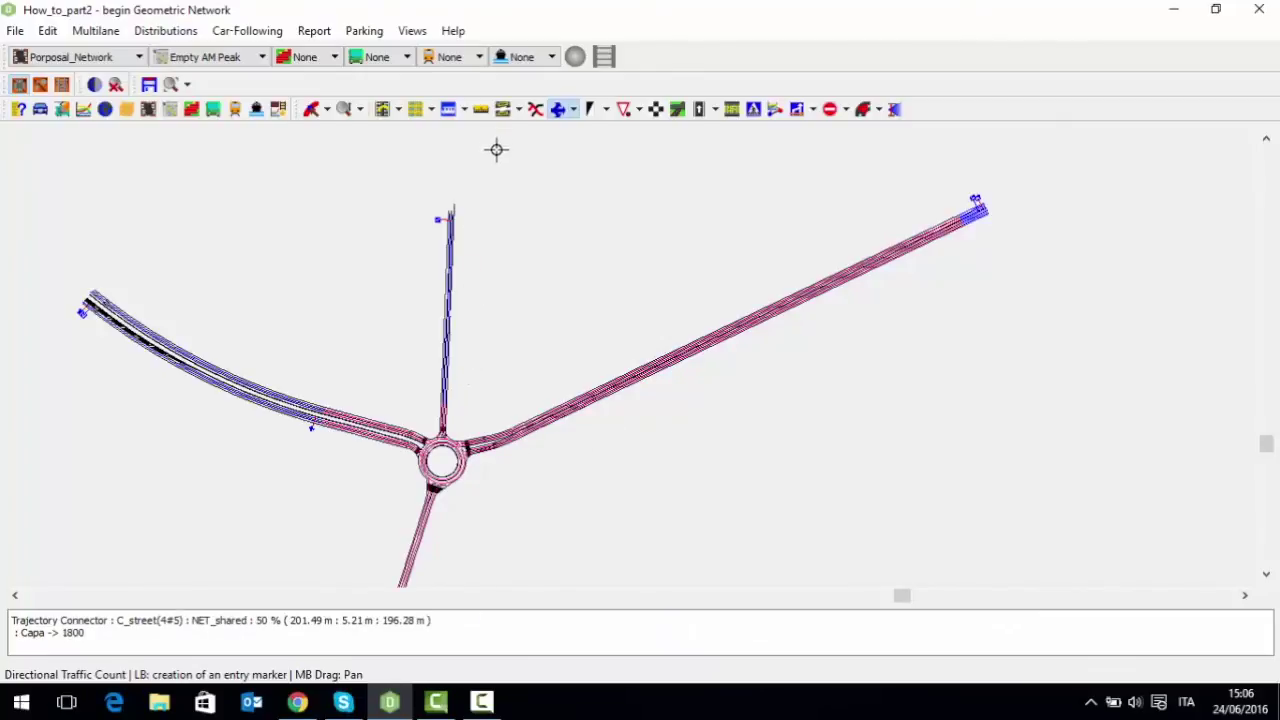
{"action": "scroll", "coordinate": [436, 390], "scroll_direction": "up", "scroll_amount": 3}
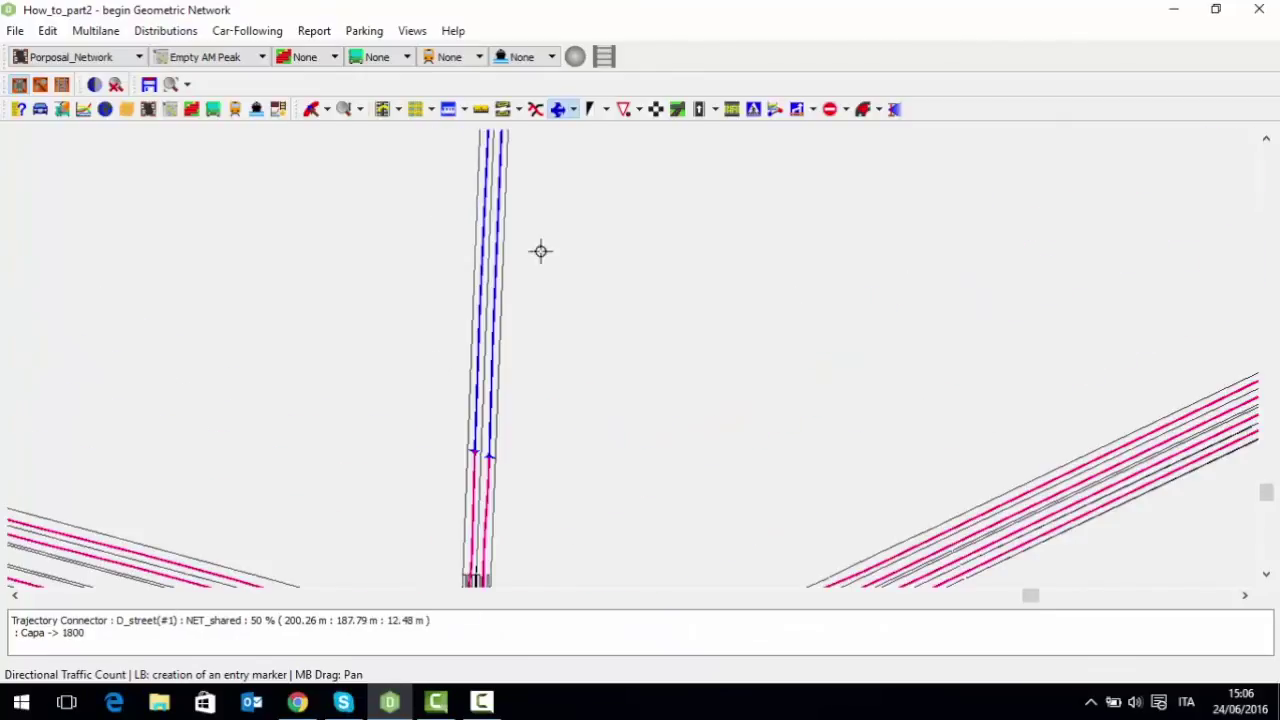
{"action": "left_click", "coordinate": [412, 350]}
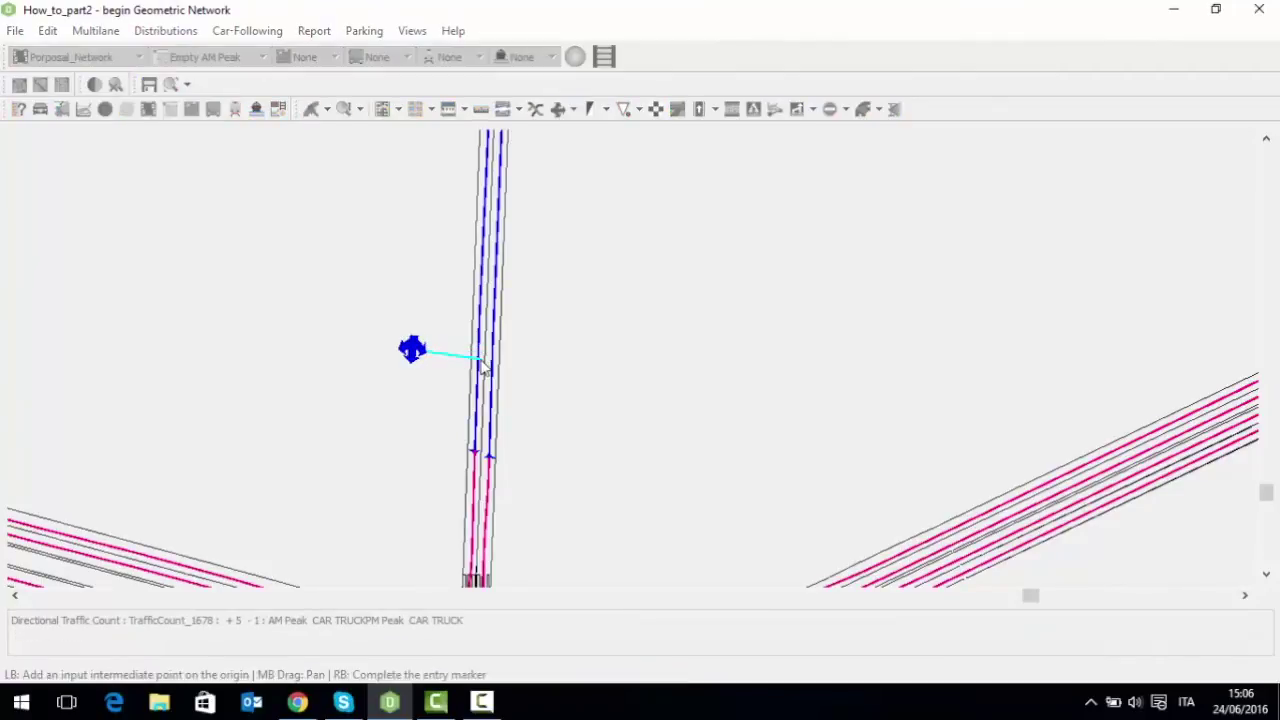
{"action": "right_click", "coordinate": [483, 356]}
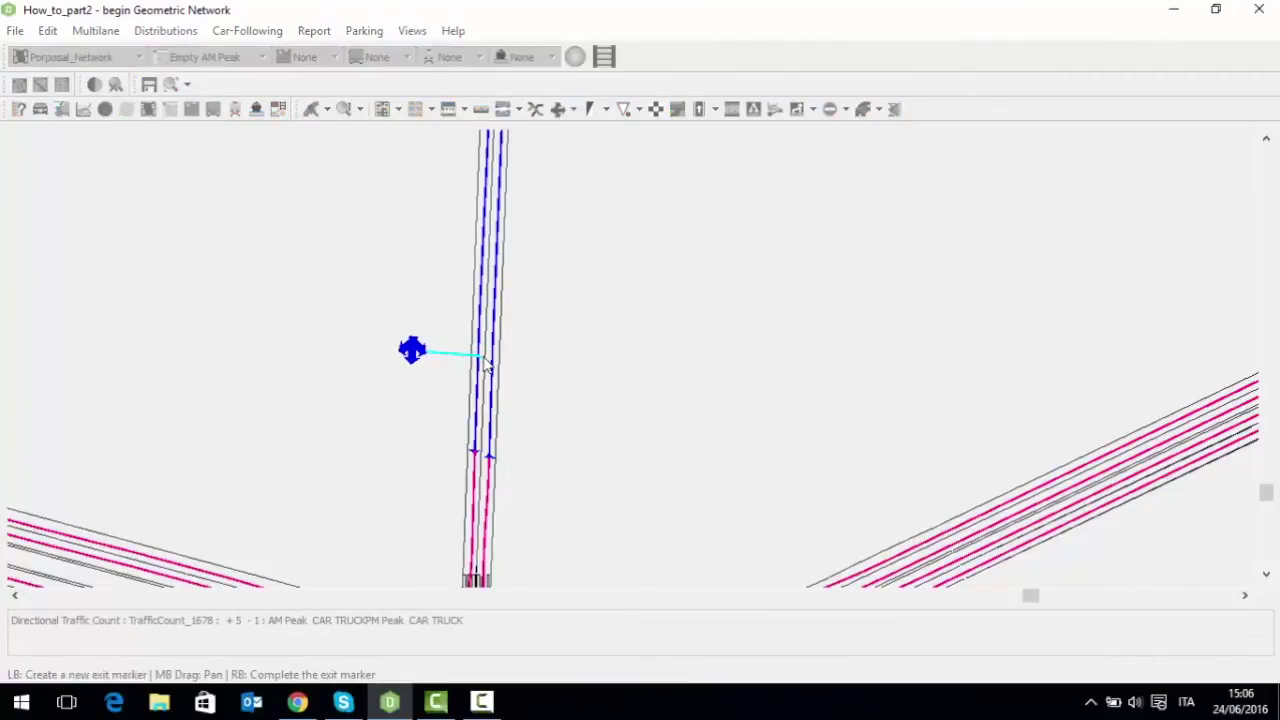
{"action": "right_click", "coordinate": [622, 326]}
{"action": "scroll", "coordinate": [622, 326], "scroll_direction": "down", "scroll_amount": 3}
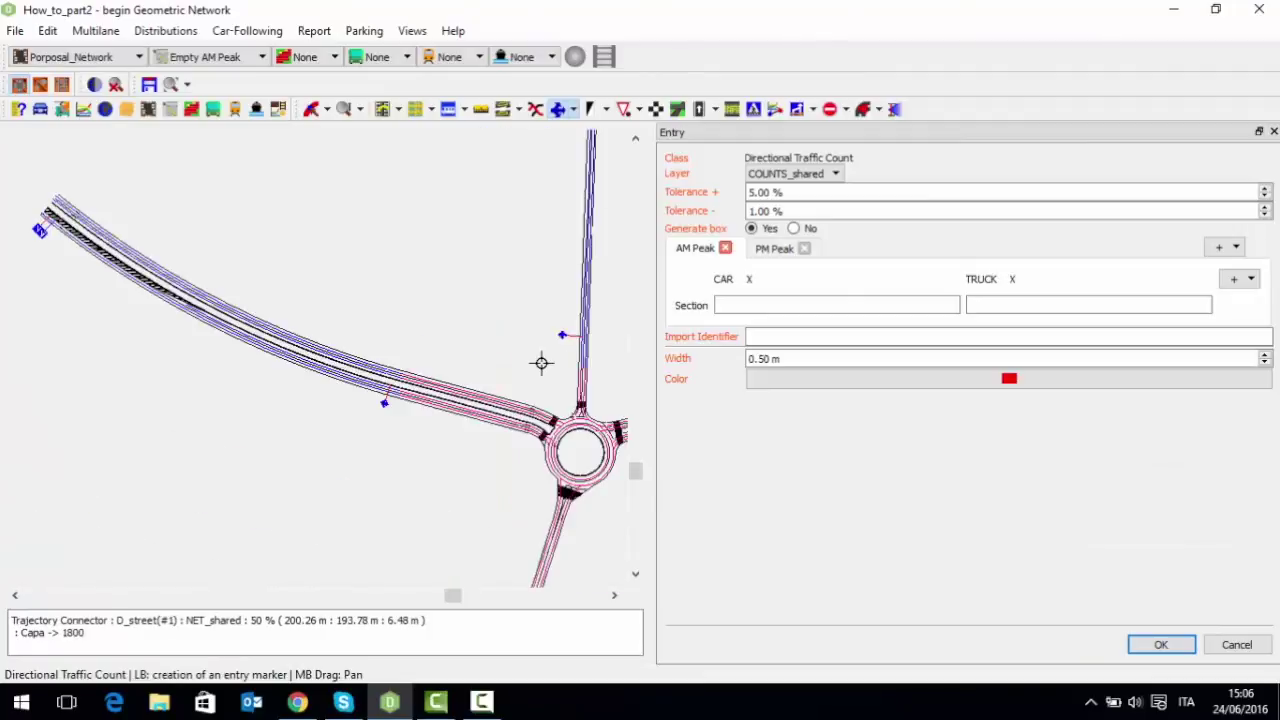
{"action": "left_click_drag", "start_coordinate": [543, 363], "coordinate": [390, 353]}
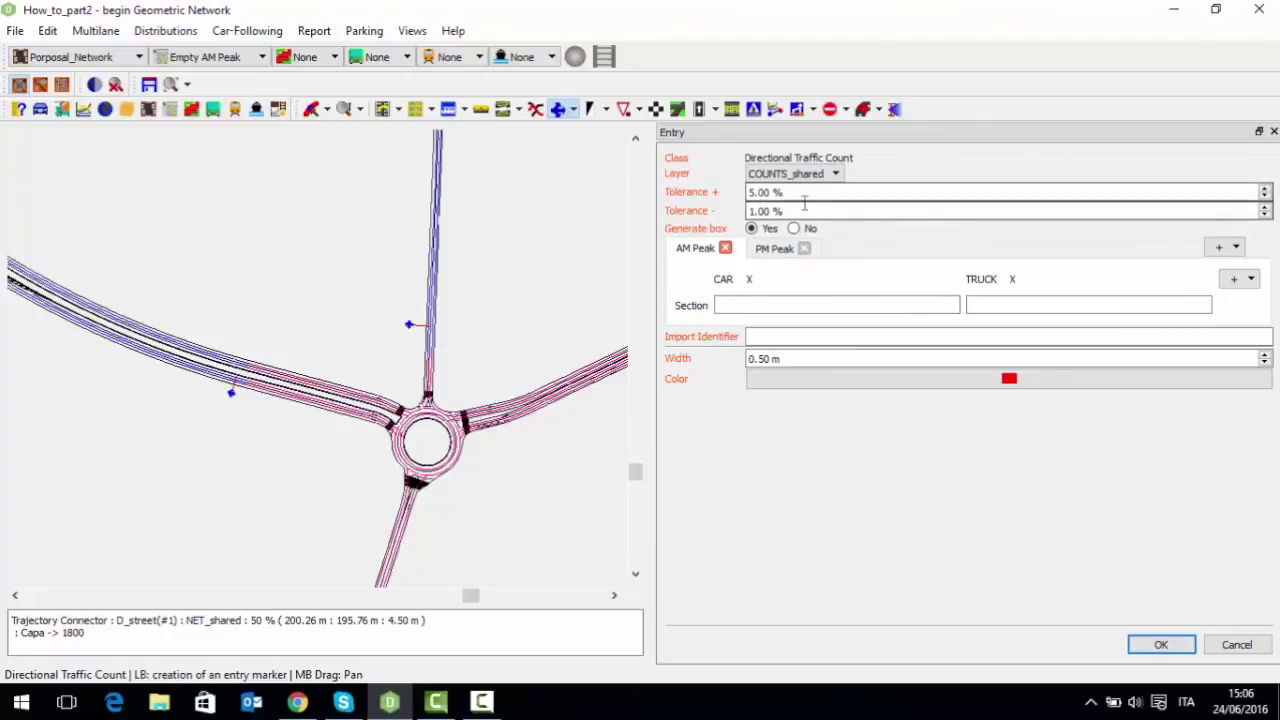
Set the northern count's plus and minus tolerances to 2 % and its AM Peak CAR section count to 150, and save it
{"action": "type", "text": "2"}
{"action": "key", "text": "Tab"}
{"action": "type", "text": "2"}
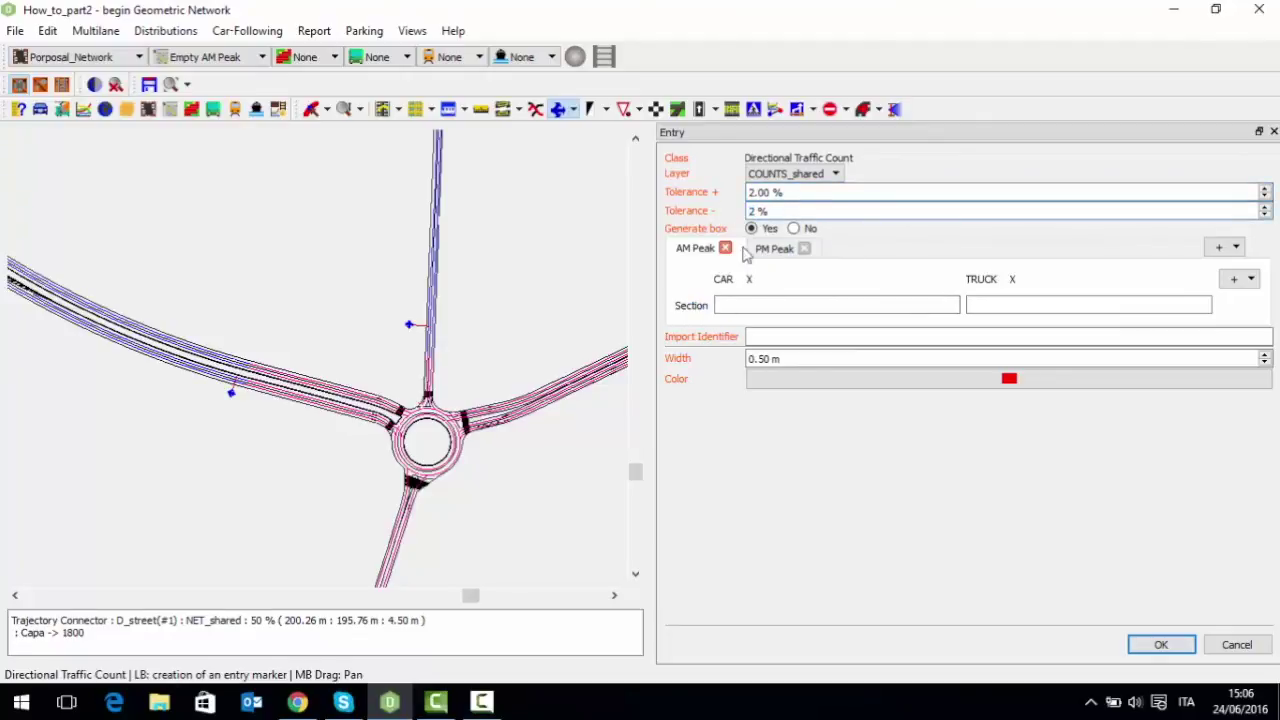
{"action": "left_click", "coordinate": [771, 307]}
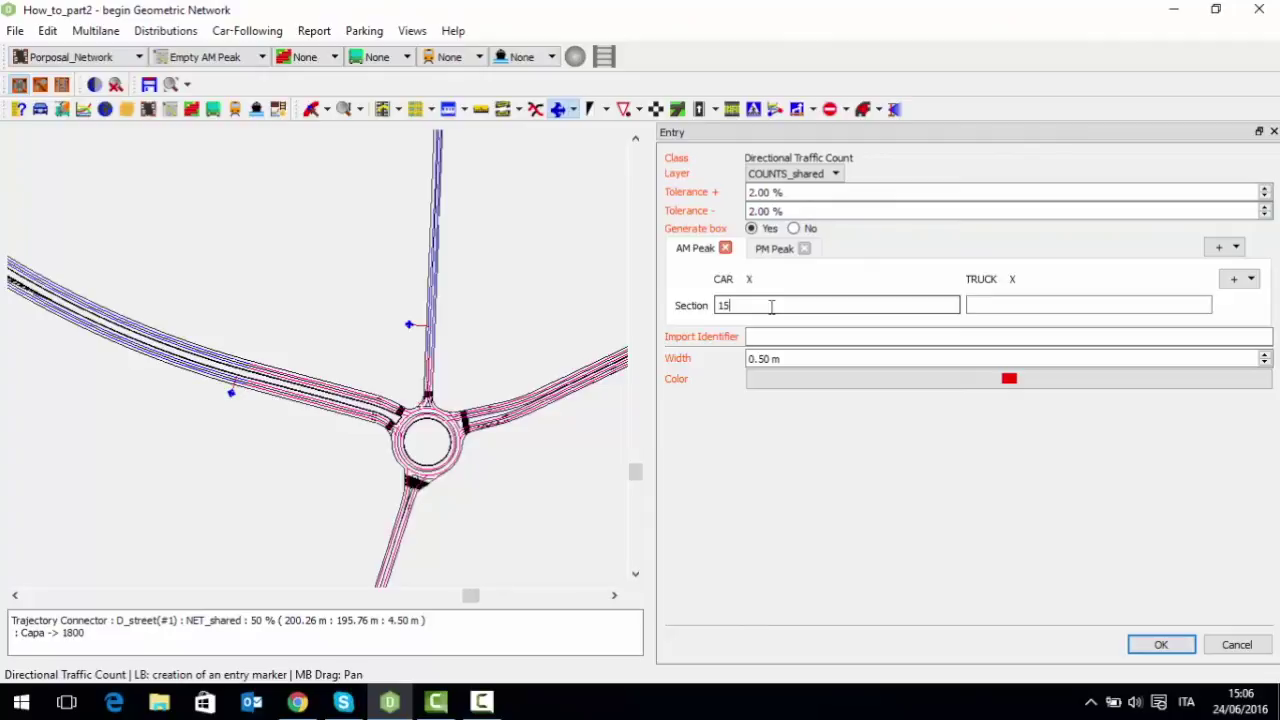
{"action": "type", "text": "150"}
{"action": "left_click", "coordinate": [1160, 644]}
{"action": "scroll", "coordinate": [552, 340], "scroll_direction": "down", "scroll_amount": 3}
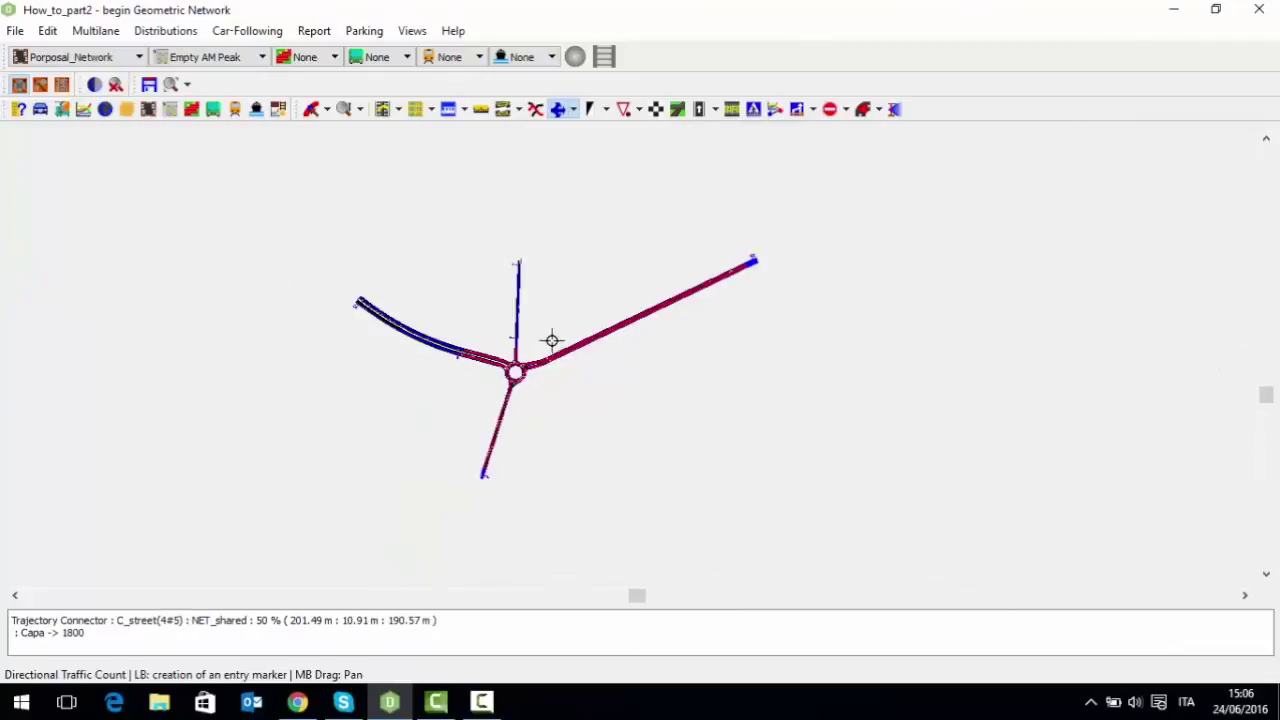
{"action": "scroll", "coordinate": [537, 371], "scroll_direction": "up", "scroll_amount": 3}
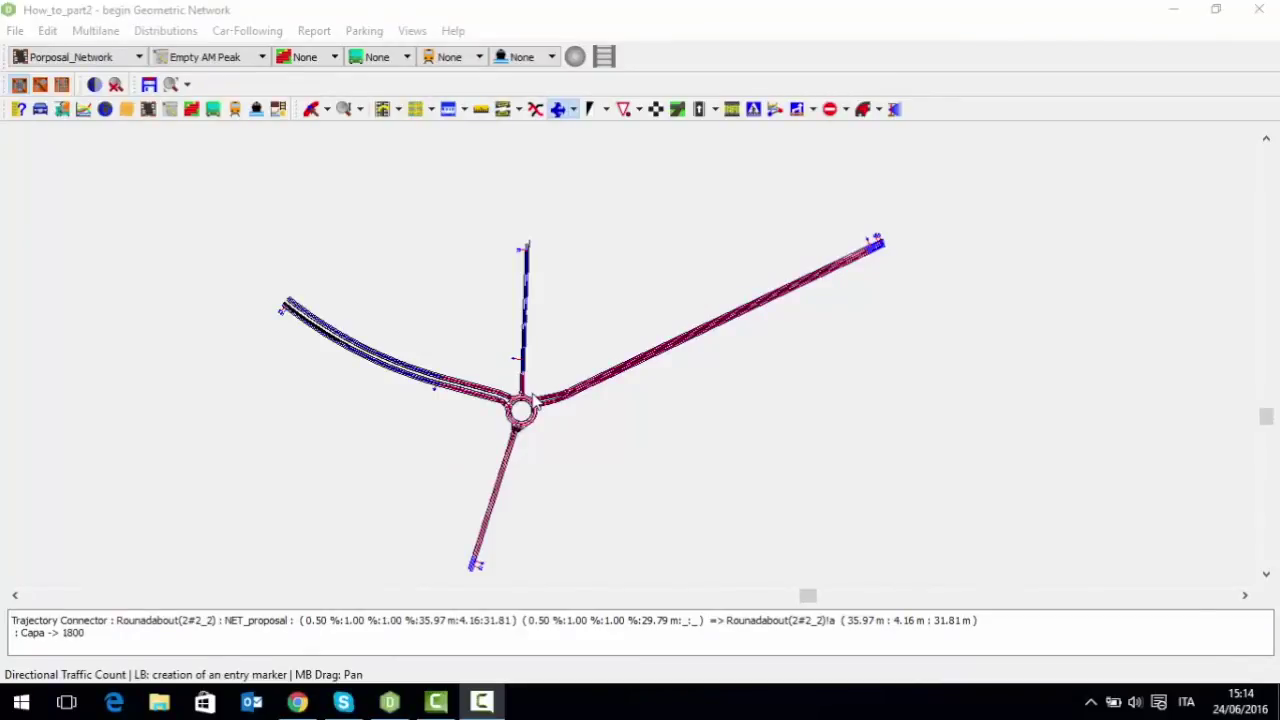
Add a flow named AM_base on the AM Peak schedule with the Estimation type
{"action": "left_click", "coordinate": [171, 112]}
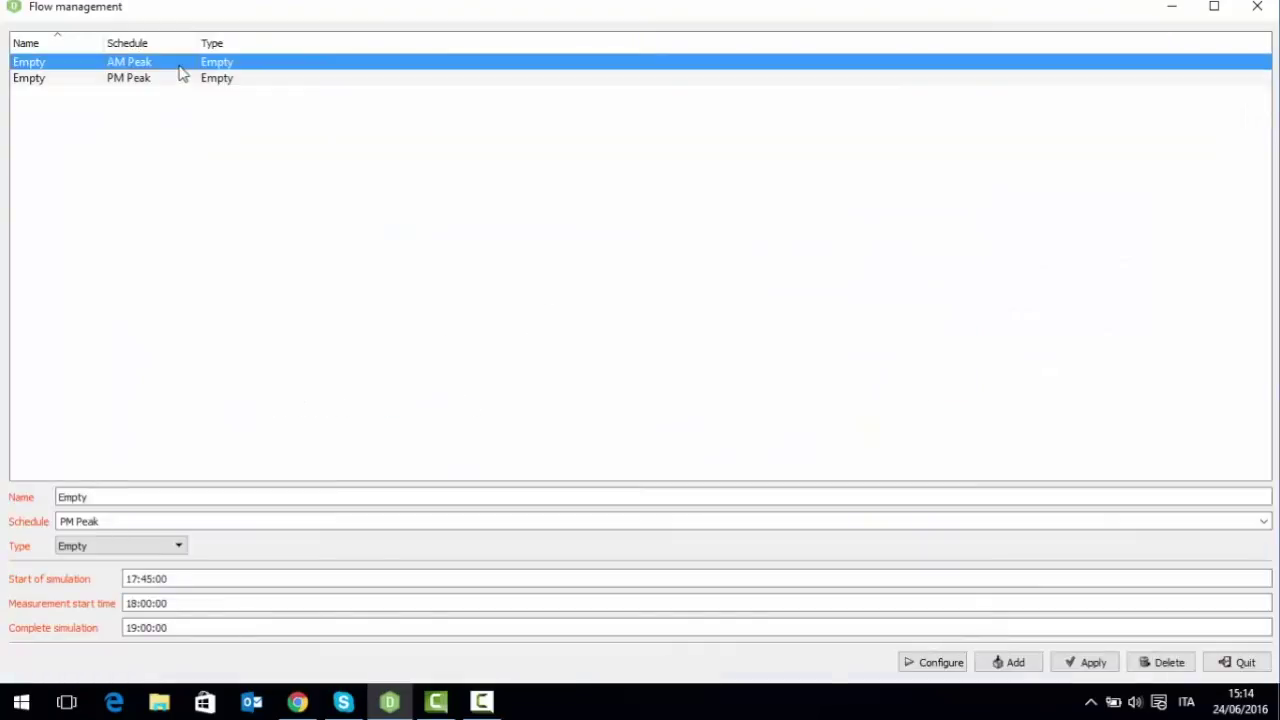
{"action": "left_click", "coordinate": [182, 70]}
{"action": "left_click_drag", "start_coordinate": [146, 498], "coordinate": [28, 502]}
{"action": "type", "text": "AM_base"}
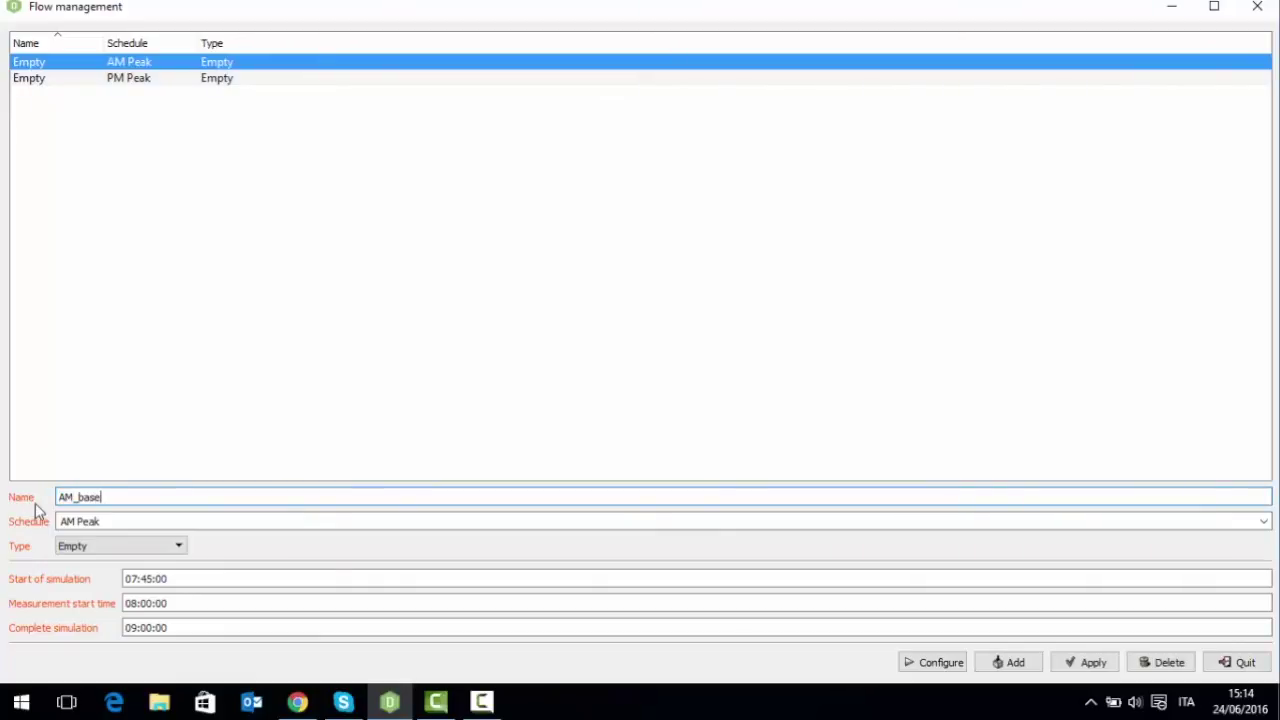
{"action": "left_click", "coordinate": [120, 547]}
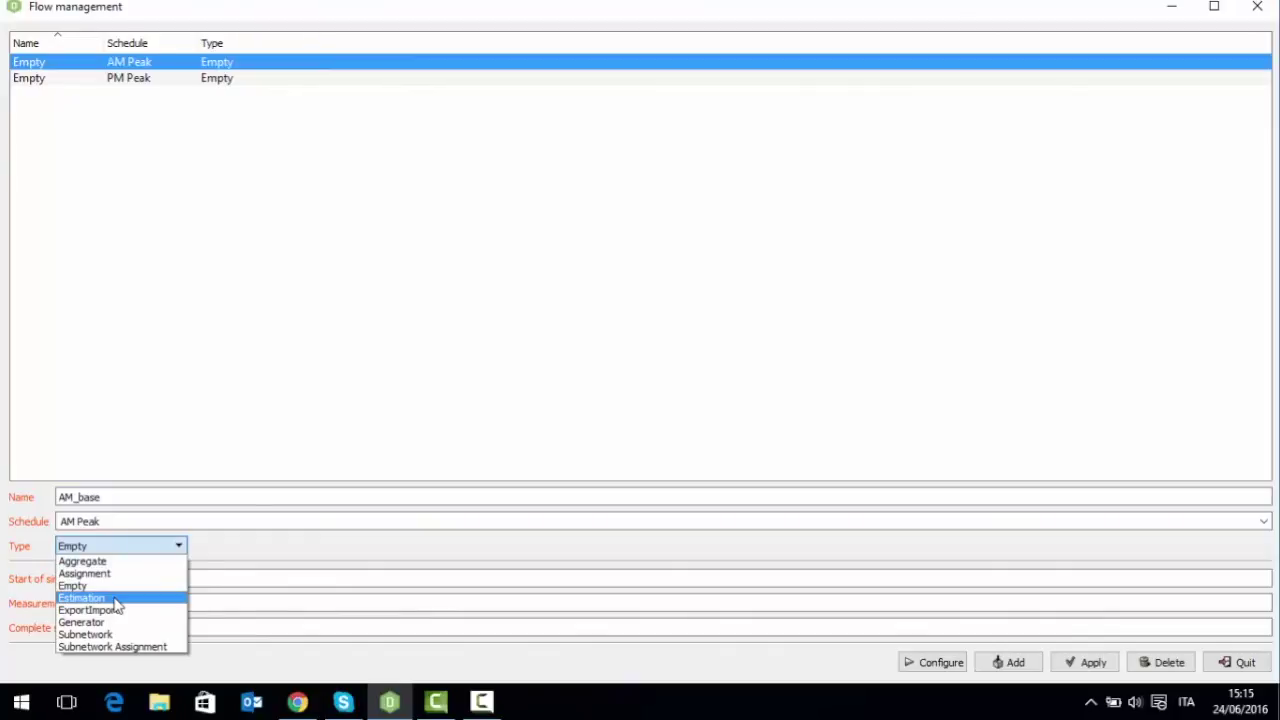
{"action": "left_click", "coordinate": [82, 598]}
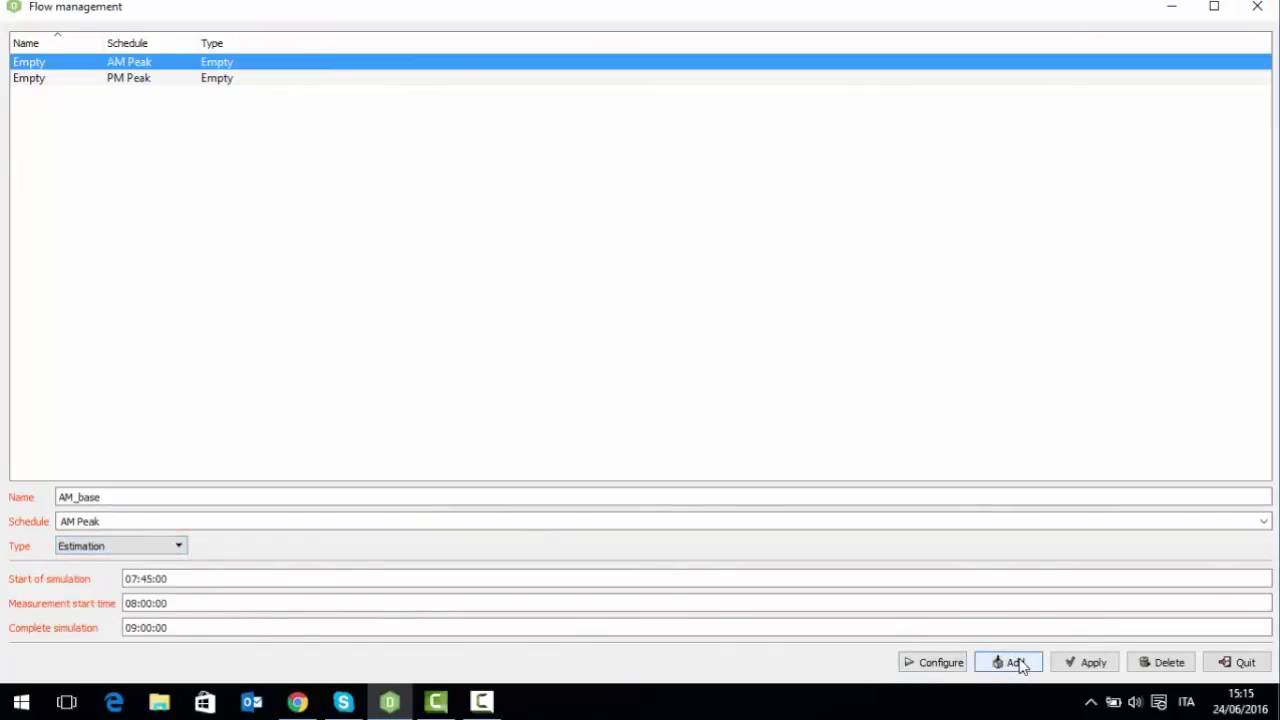
{"action": "left_click", "coordinate": [1018, 664]}
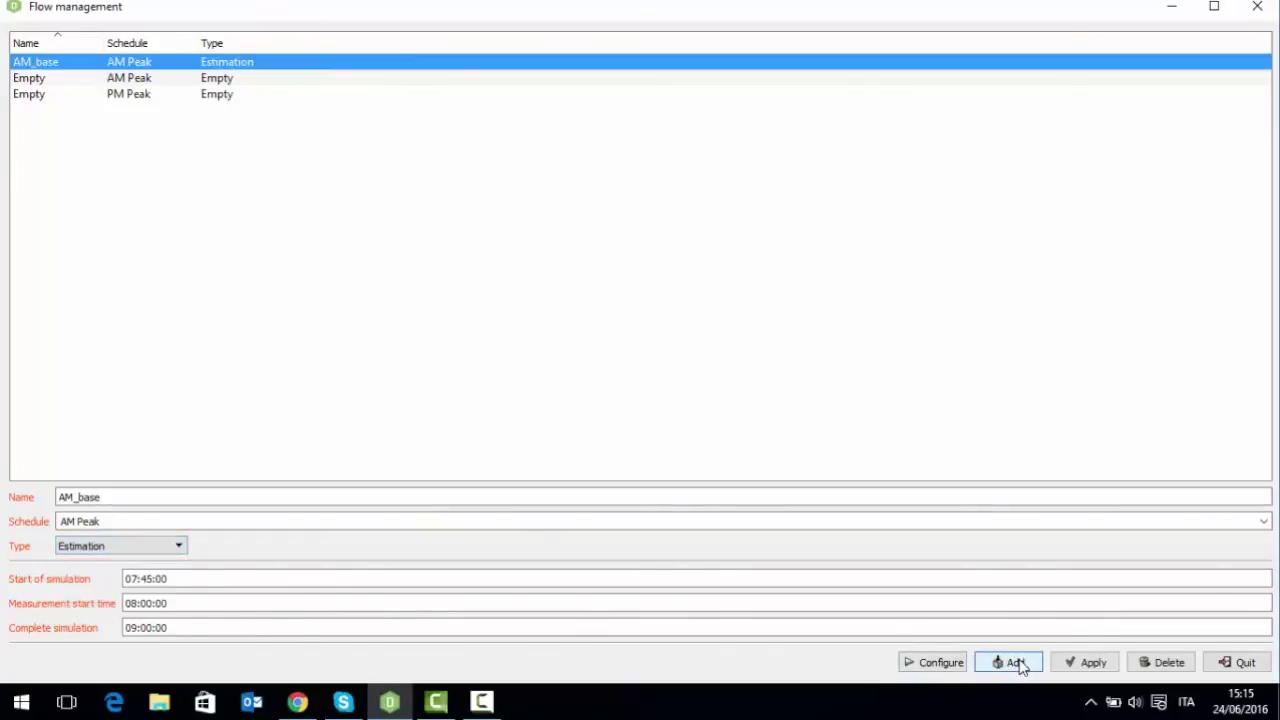
Configure the AM_base flow on the Base_Network scenario with maximum iterations set to 999
{"action": "left_click", "coordinate": [963, 664]}
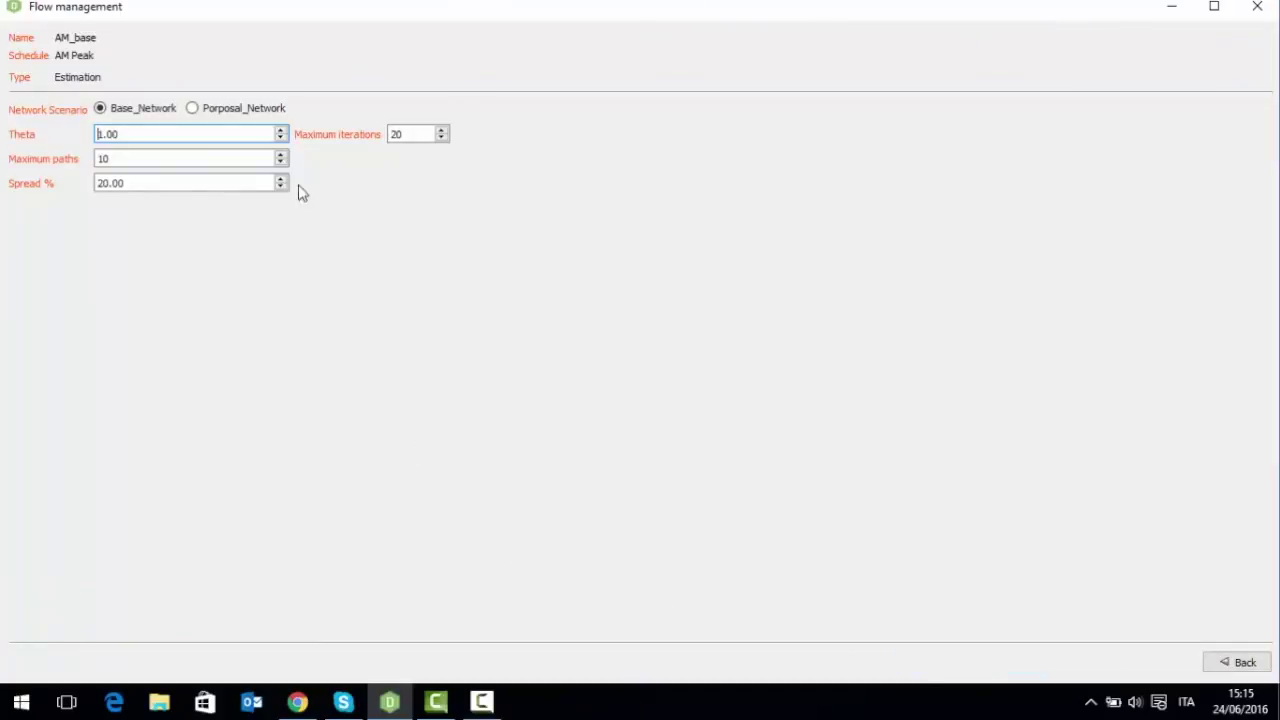
{"action": "left_click", "coordinate": [95, 135]}
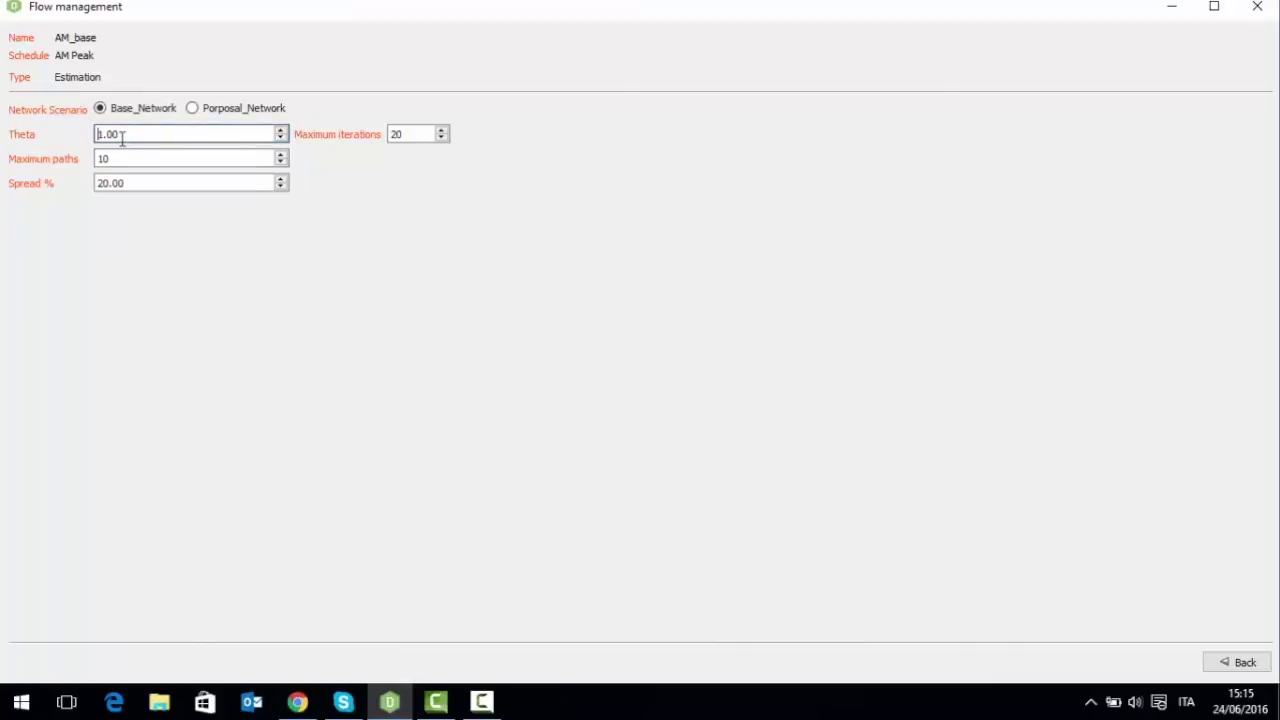
{"action": "left_click_drag", "start_coordinate": [423, 134], "coordinate": [378, 134]}
{"action": "type", "text": "999"}
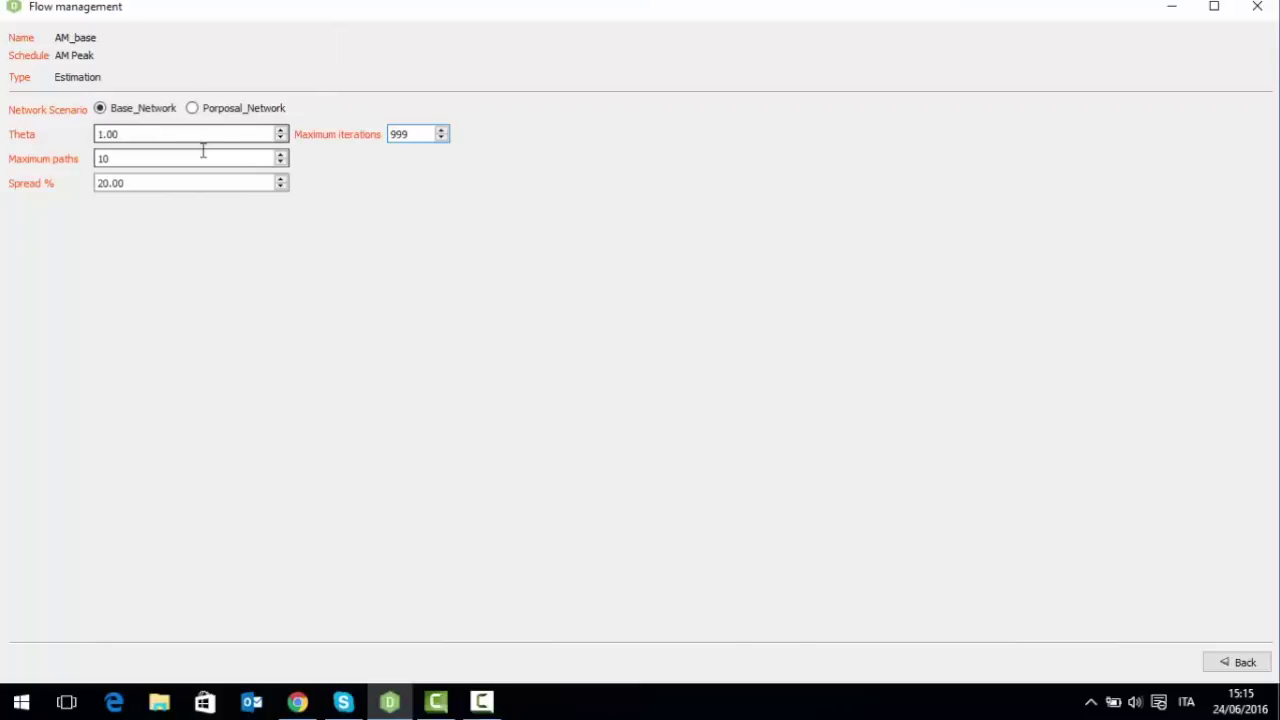
{"action": "left_click", "coordinate": [1245, 663]}
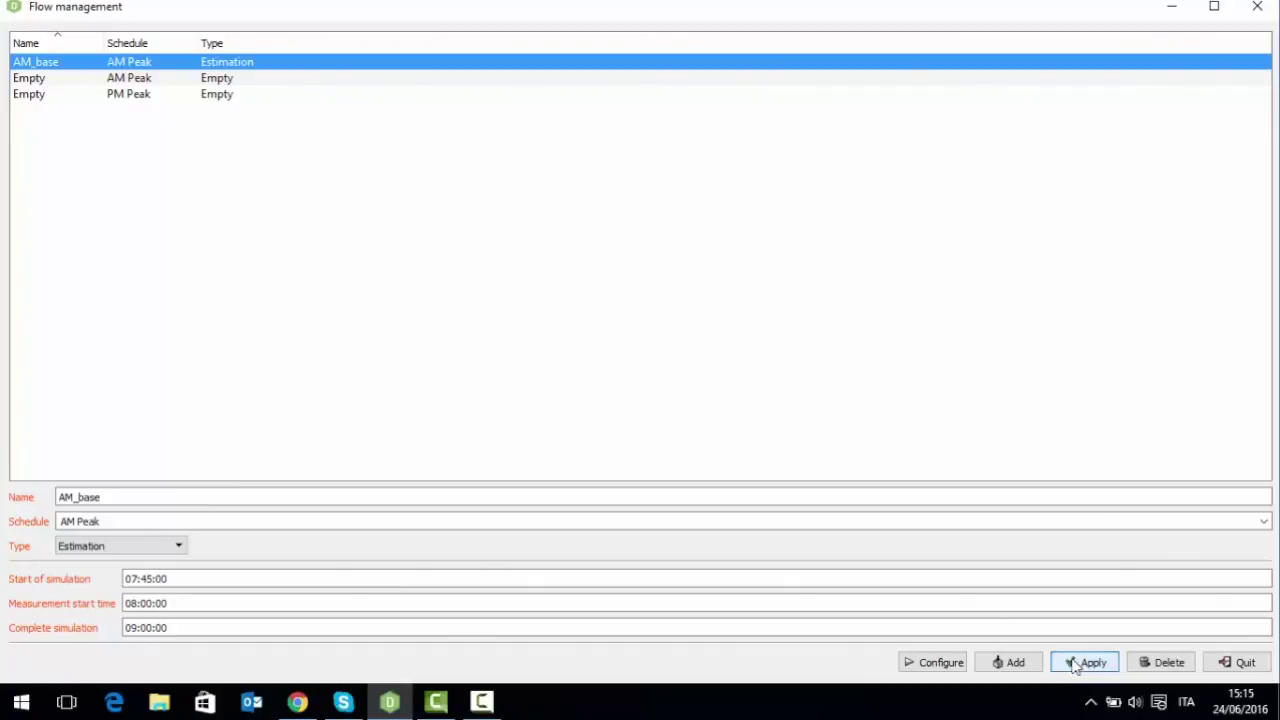
Add a second AM Peak flow of type Estimation named AM_proposal
{"action": "left_click", "coordinate": [99, 500]}
{"action": "left_click_drag", "start_coordinate": [99, 500], "coordinate": [82, 503]}
{"action": "type", "text": "proposal"}
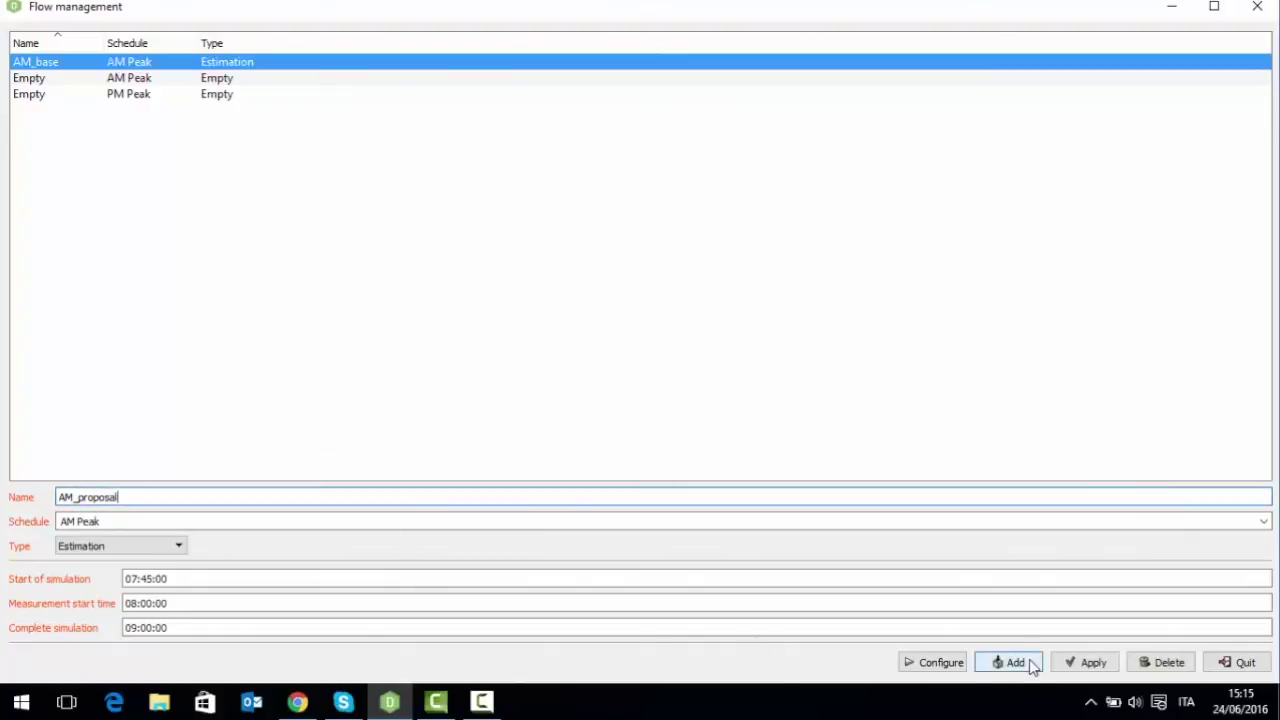
{"action": "left_click", "coordinate": [1013, 662]}
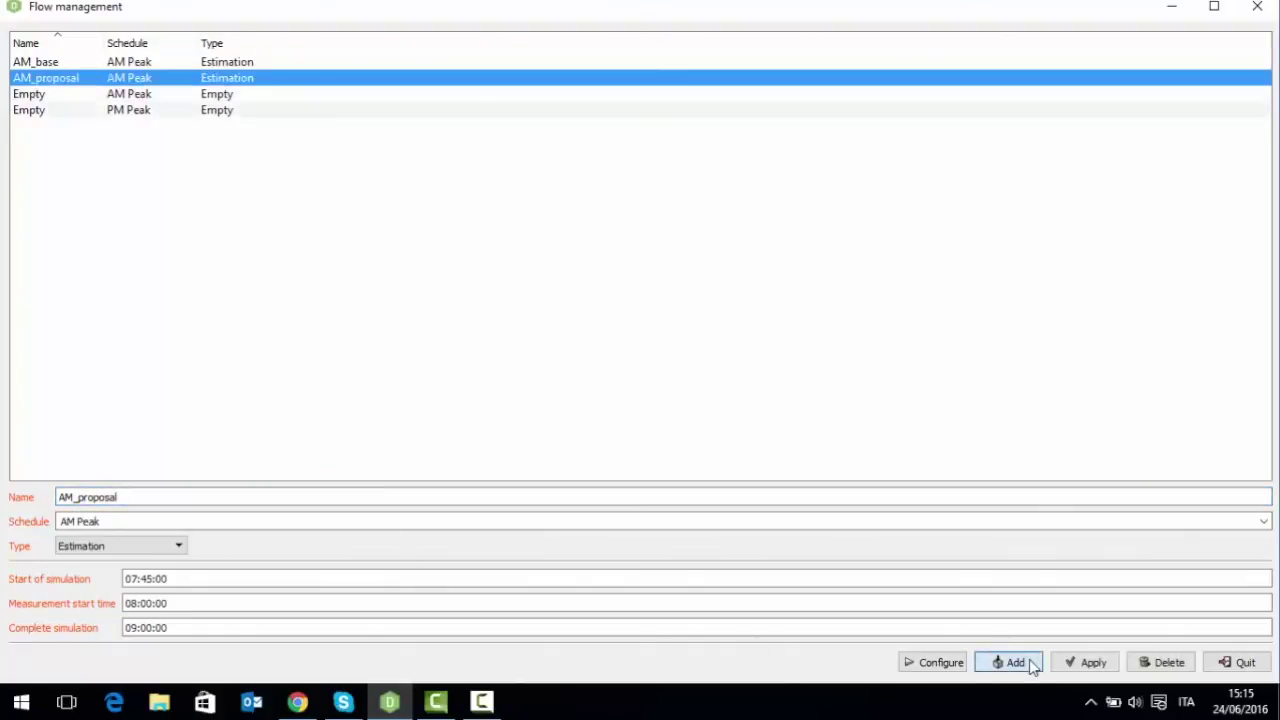
Configure the AM_proposal flow to use the Porposal_Network scenario, and leave flow management
{"action": "left_click", "coordinate": [934, 662]}
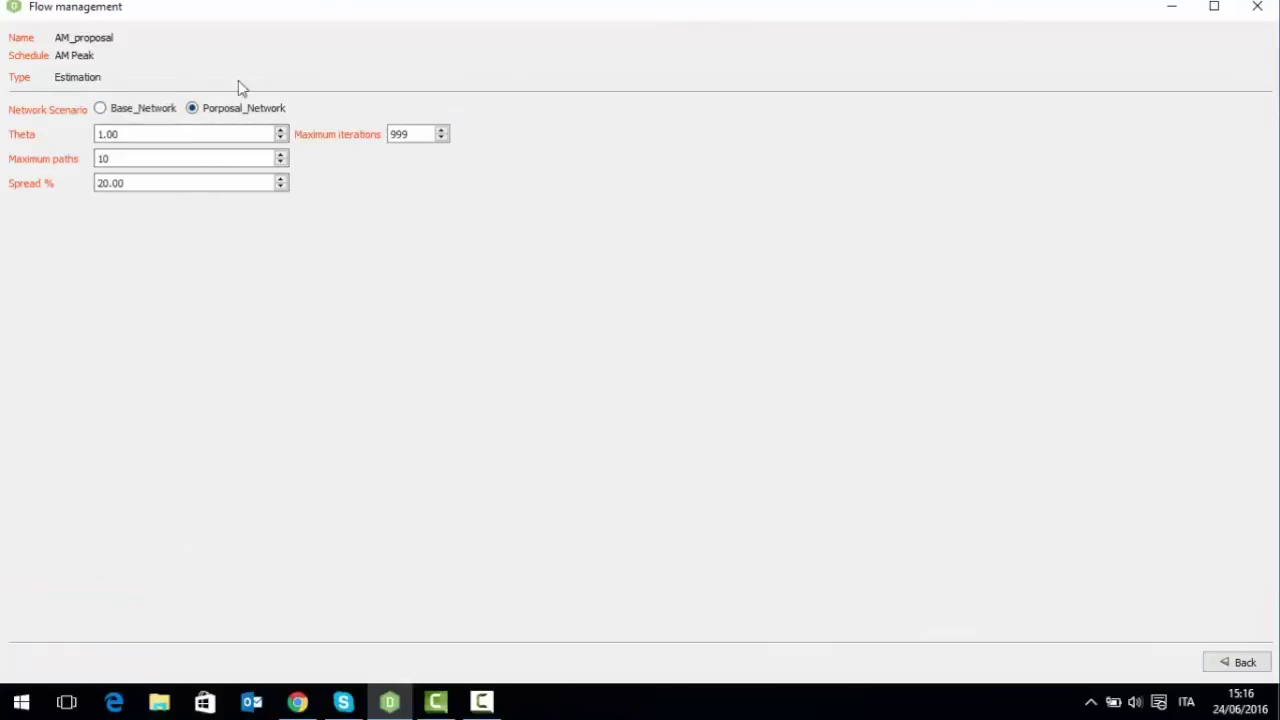
{"action": "left_click", "coordinate": [1240, 665]}
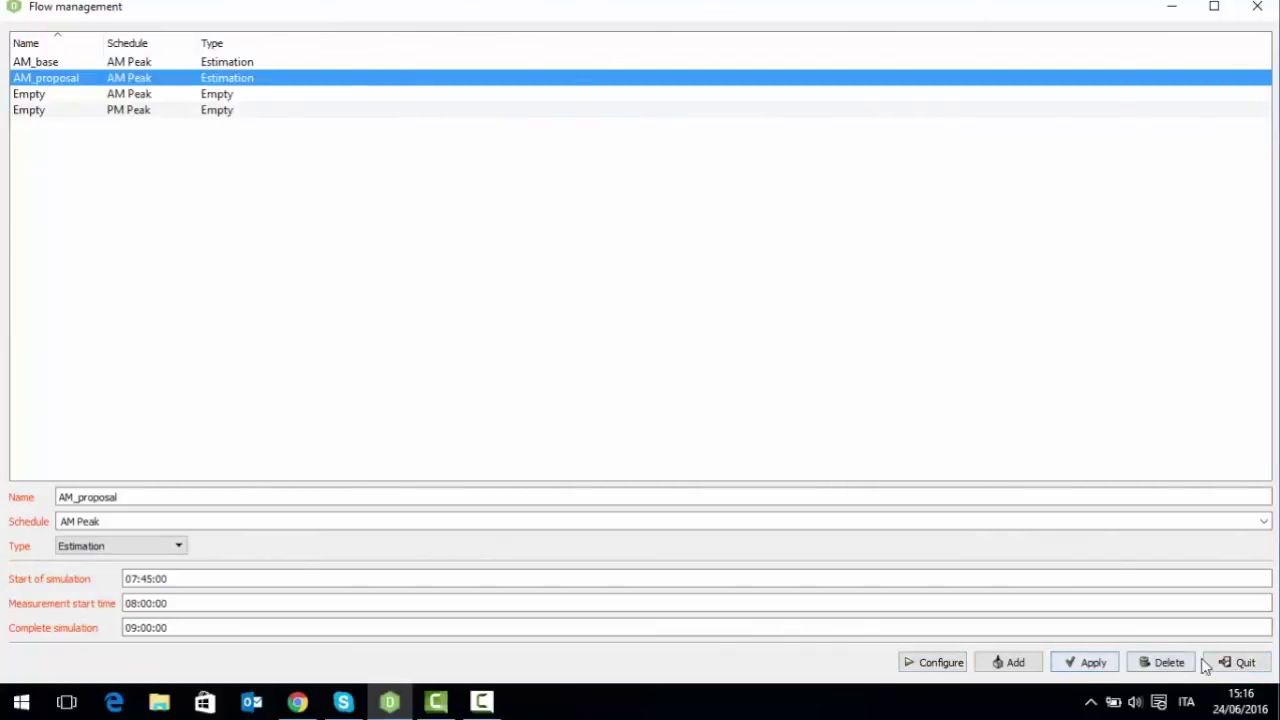
{"action": "left_click", "coordinate": [1240, 663]}
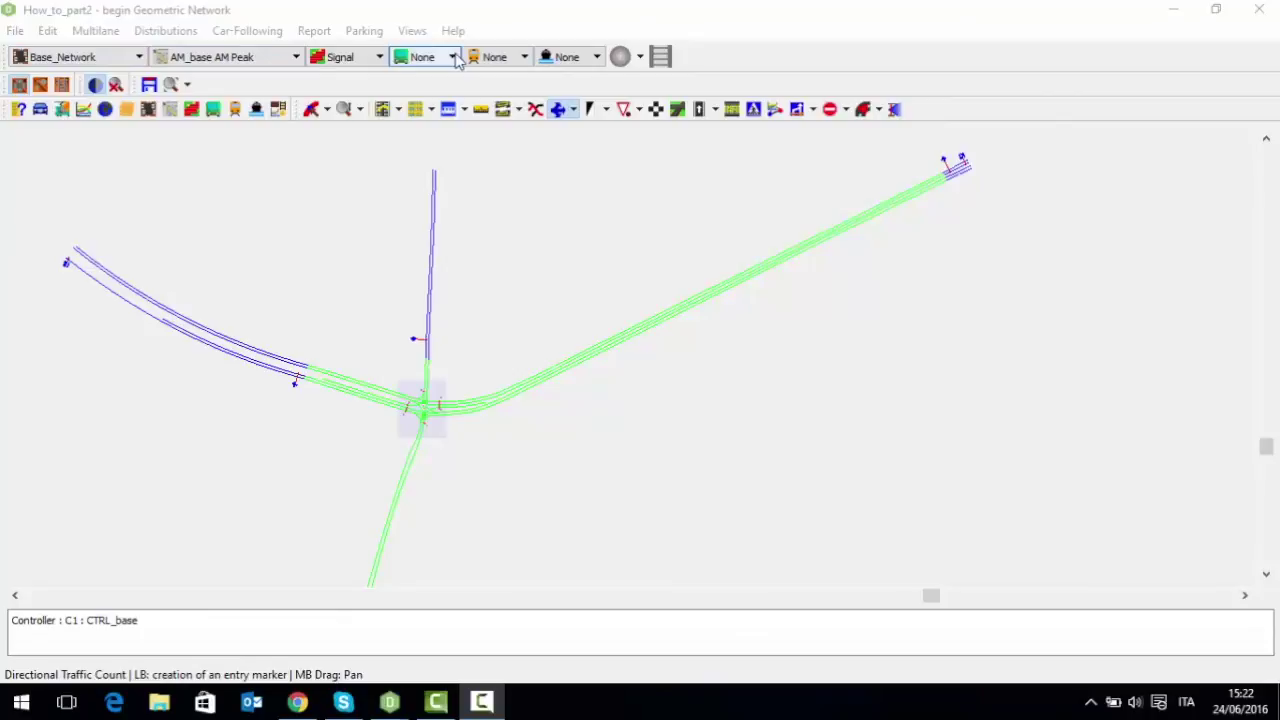
Display the Proposal_Network roundabout layout, and return the view to Base_Network
{"action": "left_click", "coordinate": [73, 62]}
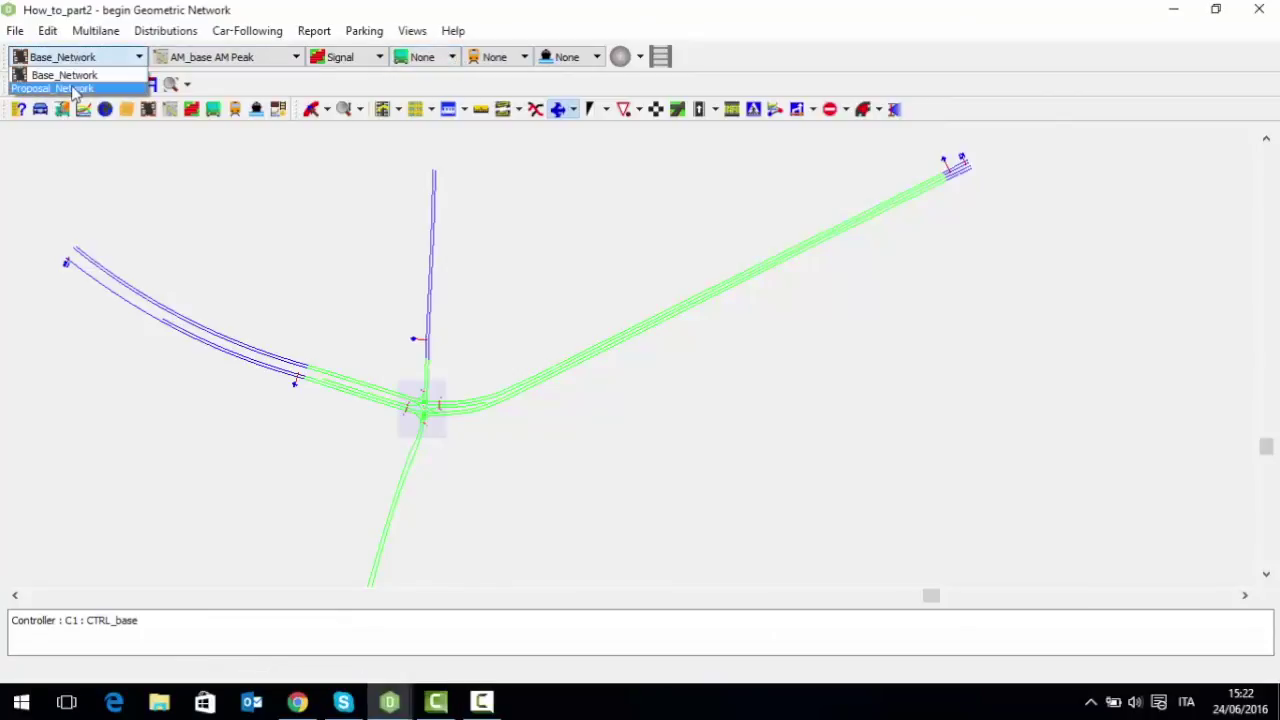
{"action": "left_click", "coordinate": [50, 86]}
{"action": "left_click", "coordinate": [95, 57]}
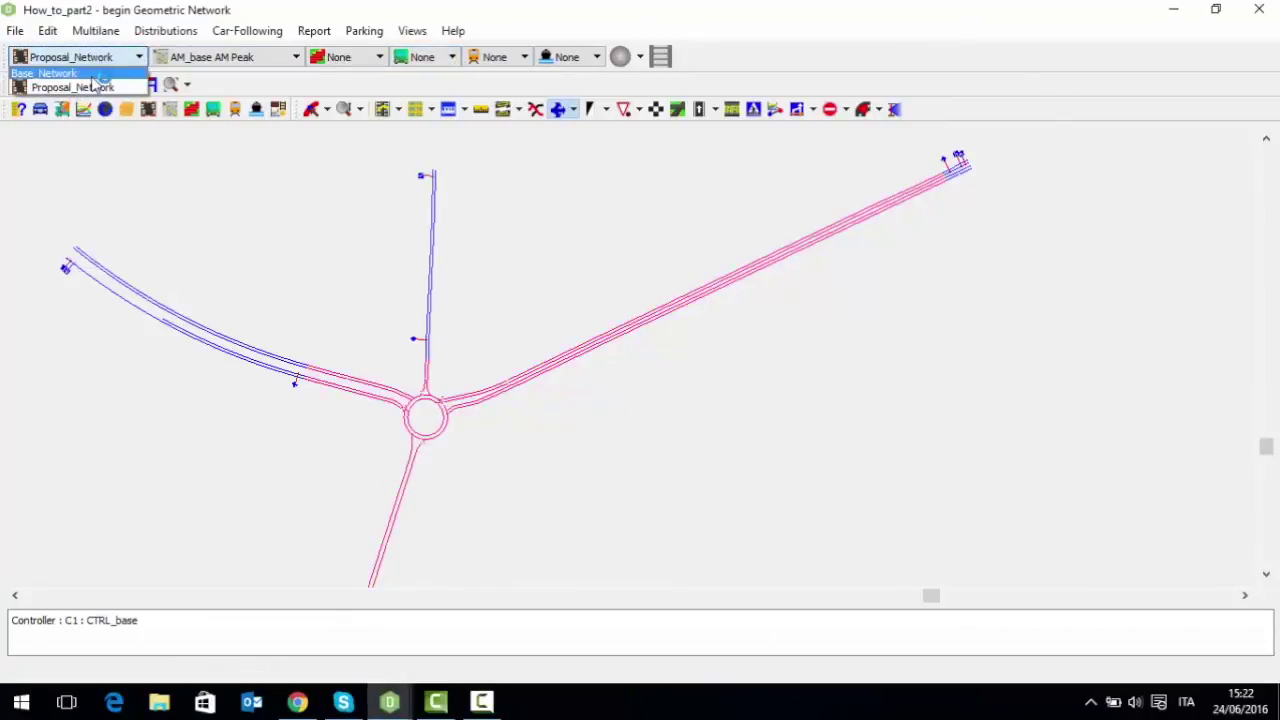
{"action": "left_click", "coordinate": [55, 70]}
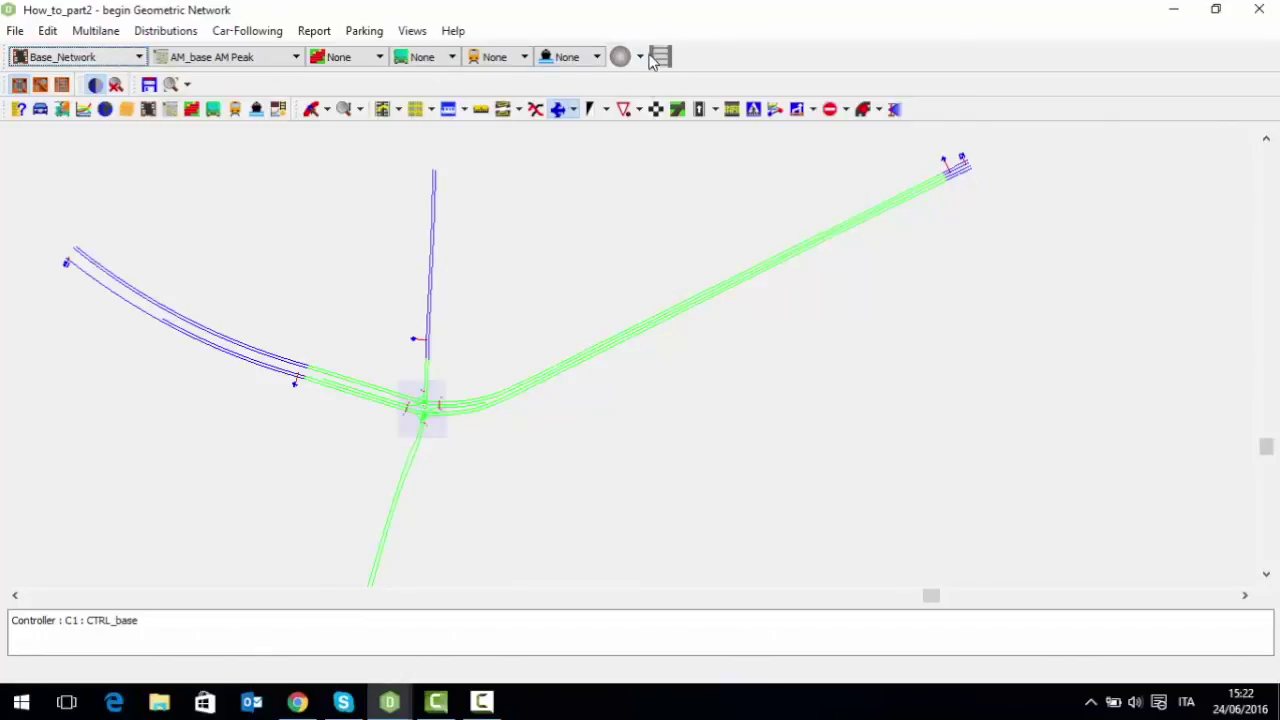
Add a simulation scenario combining Base_Network, the AM_base AM Peak flow and the Signal plan
{"action": "left_click", "coordinate": [282, 112]}
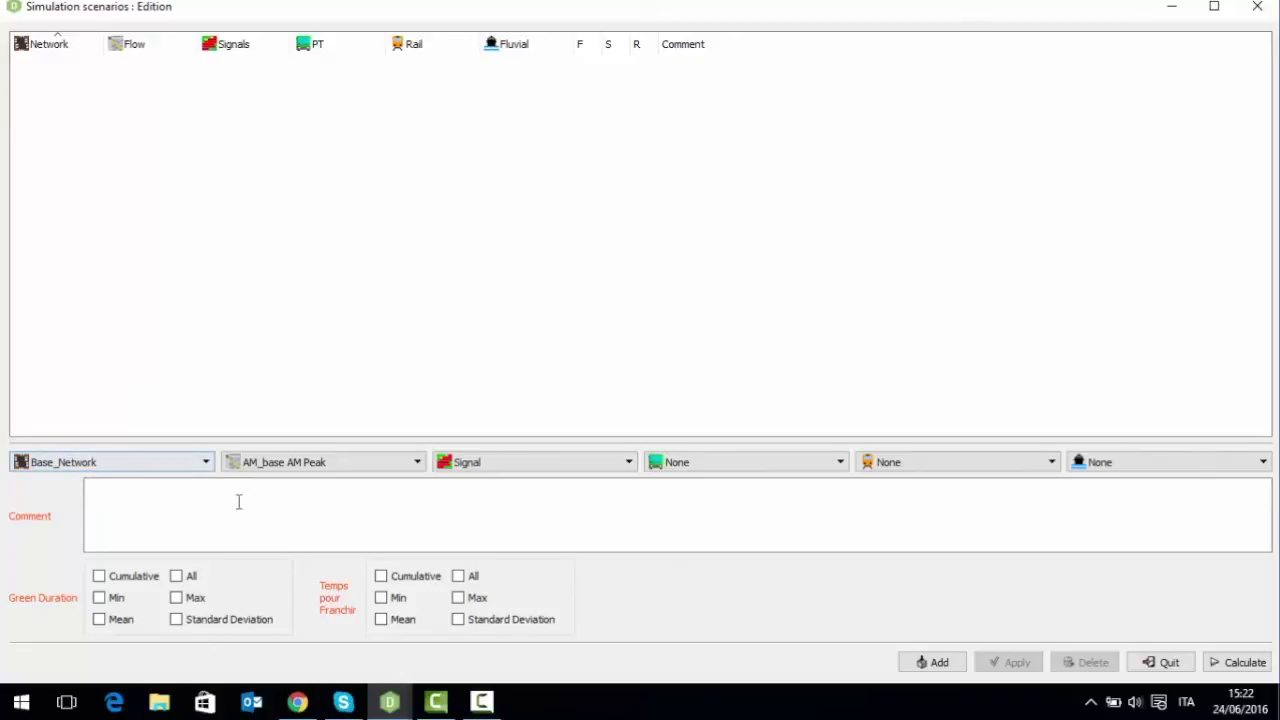
{"action": "left_click", "coordinate": [48, 466]}
{"action": "left_click", "coordinate": [56, 482]}
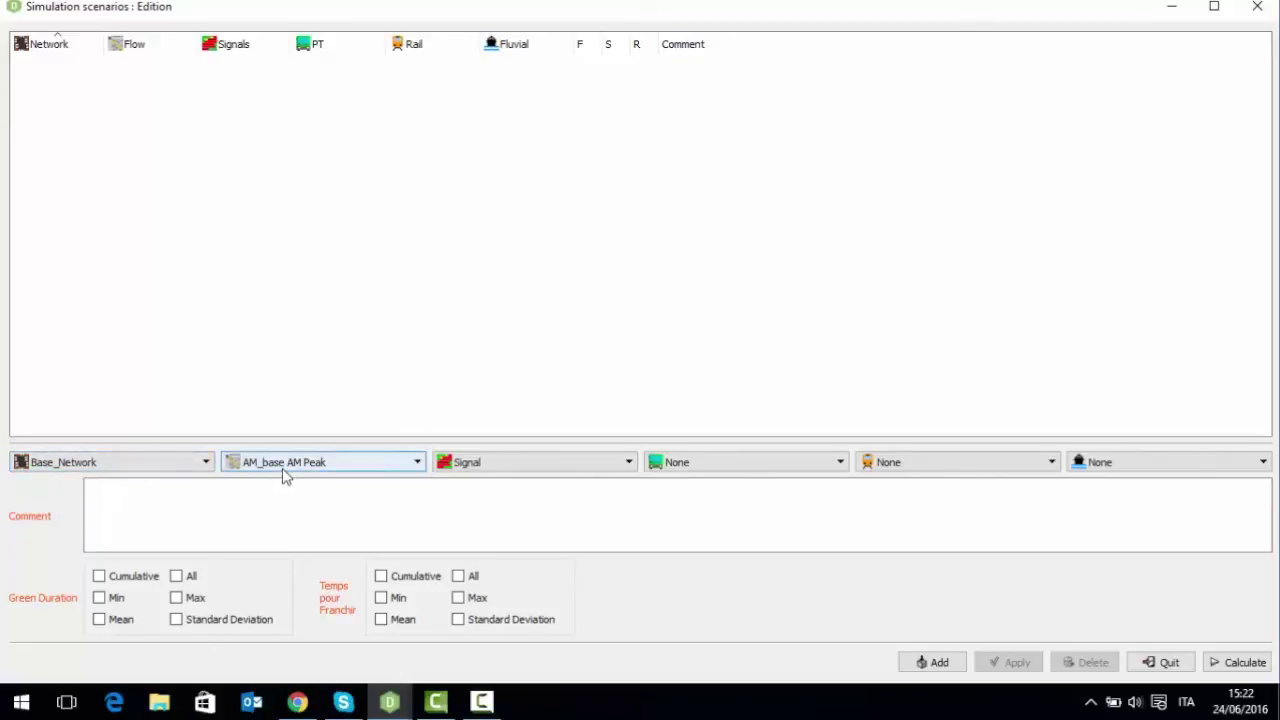
{"action": "left_click", "coordinate": [284, 464]}
{"action": "left_click", "coordinate": [288, 483]}
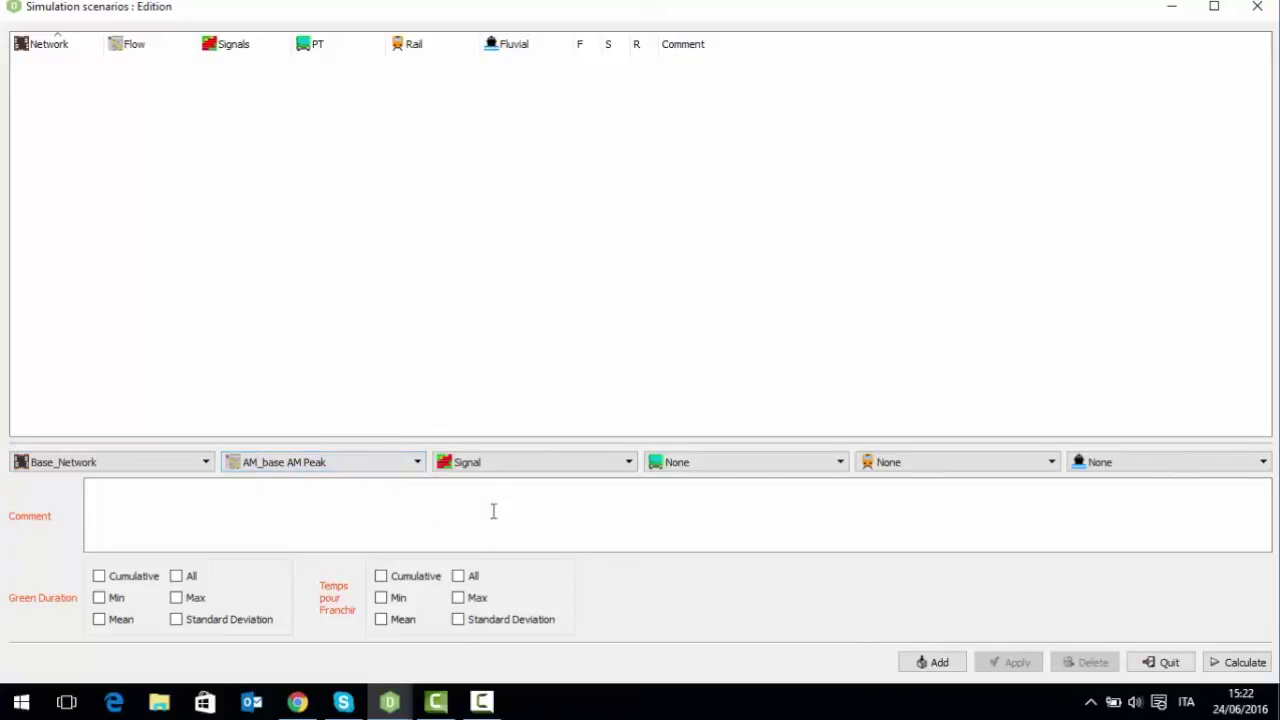
{"action": "left_click", "coordinate": [514, 466]}
{"action": "left_click", "coordinate": [515, 484]}
{"action": "left_click", "coordinate": [937, 668]}
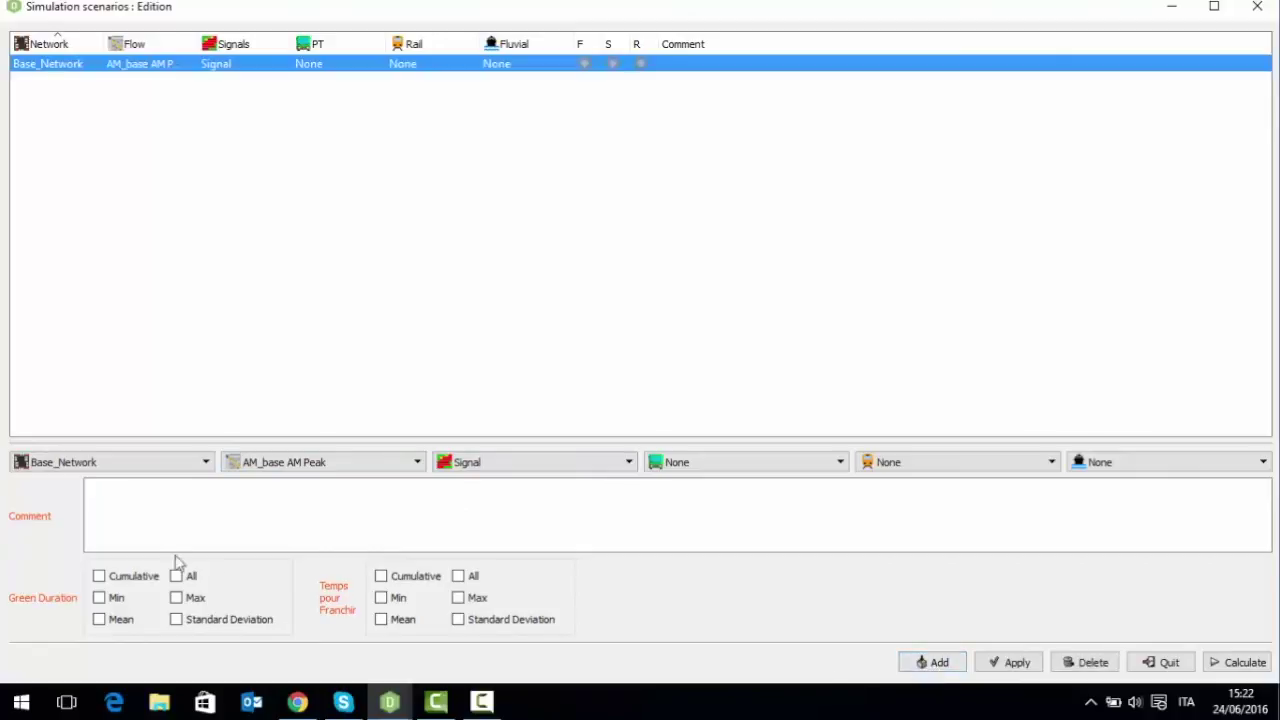
Add a second simulation scenario combining Proposal_Network with the AM_proposal AM Peak flow and no signals
{"action": "left_click", "coordinate": [109, 465]}
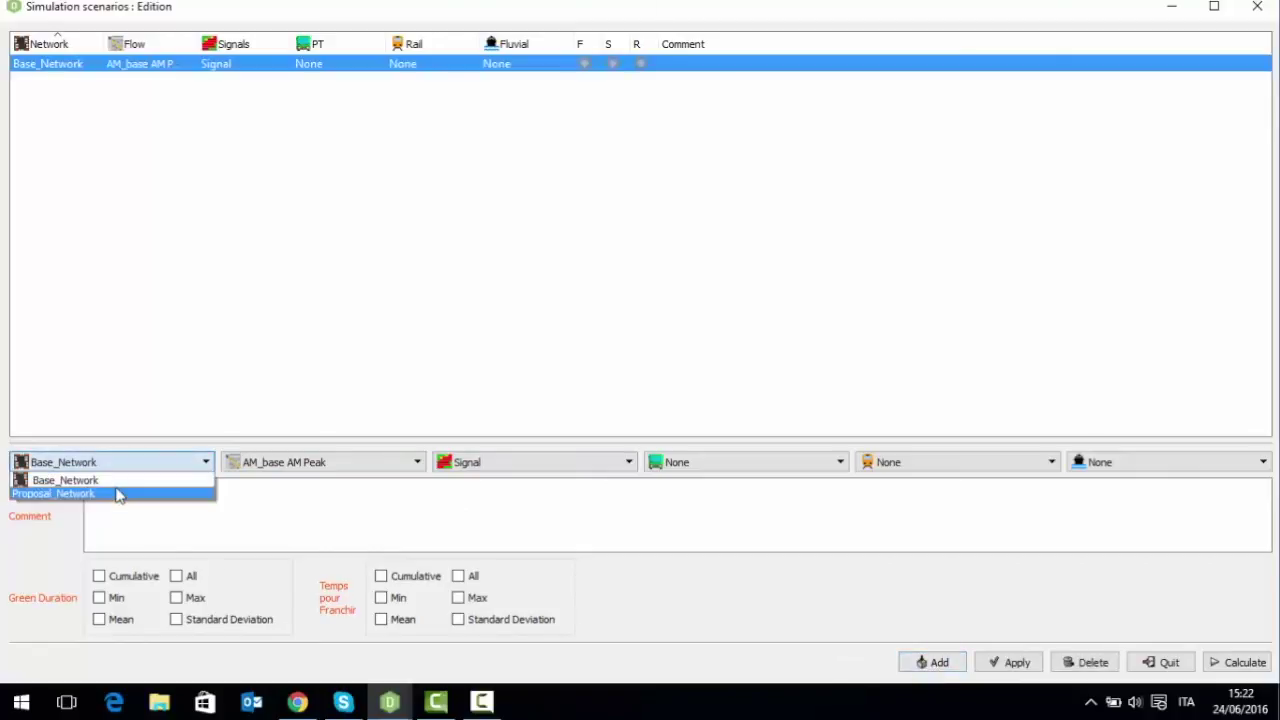
{"action": "left_click", "coordinate": [118, 494]}
{"action": "left_click", "coordinate": [256, 464]}
{"action": "left_click", "coordinate": [258, 491]}
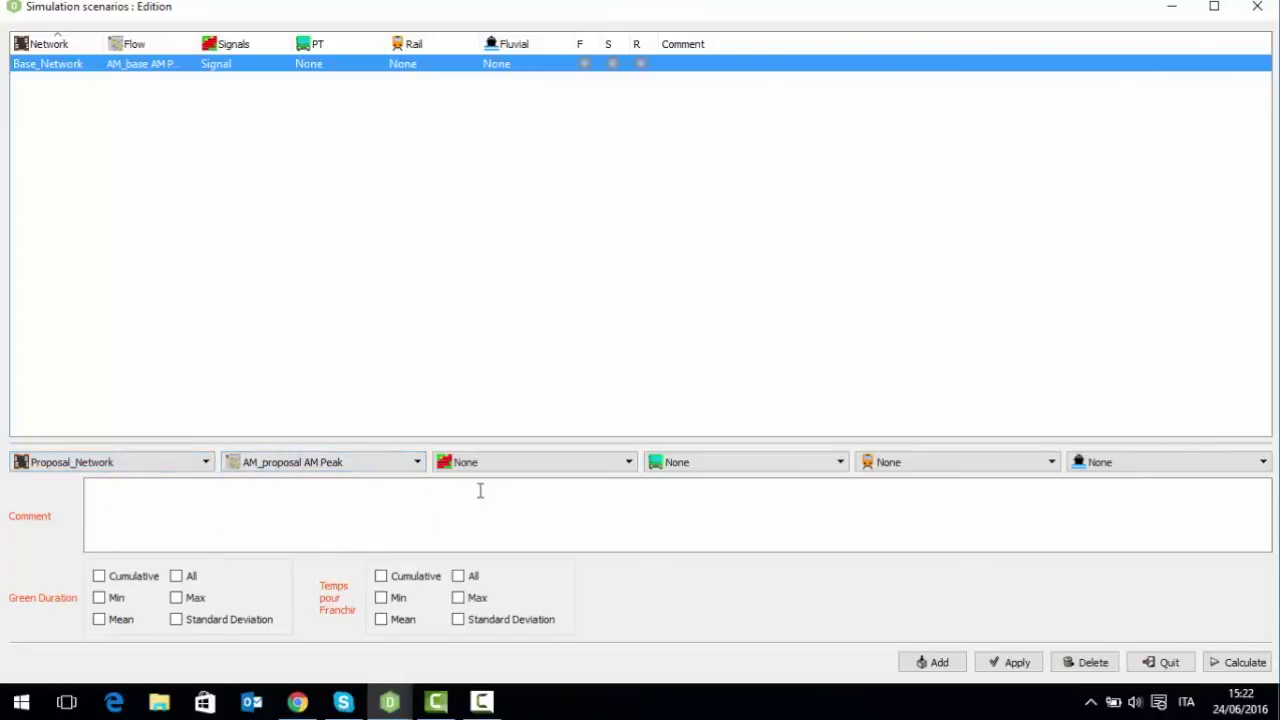
{"action": "left_click", "coordinate": [929, 668]}
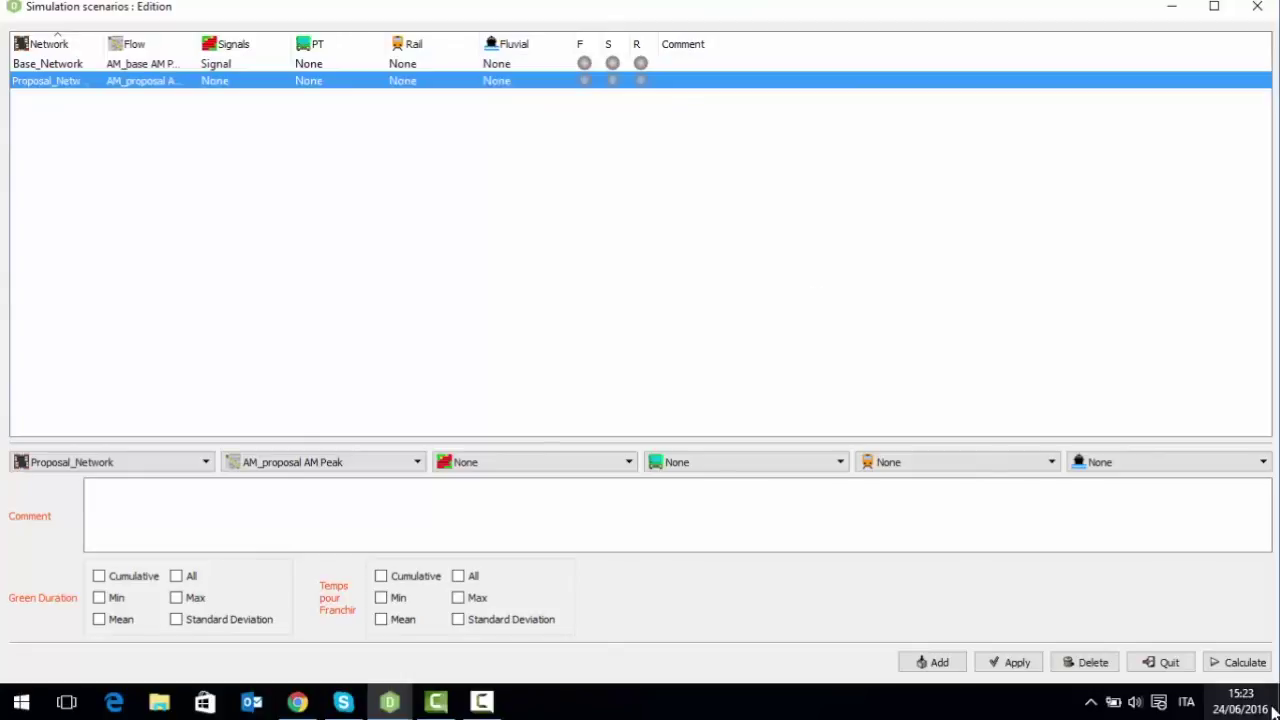
Run the simulation for both scenarios with a run number of 1, and leave the scenario manager
{"action": "left_click", "coordinate": [1245, 664]}
{"action": "left_click", "coordinate": [930, 664]}
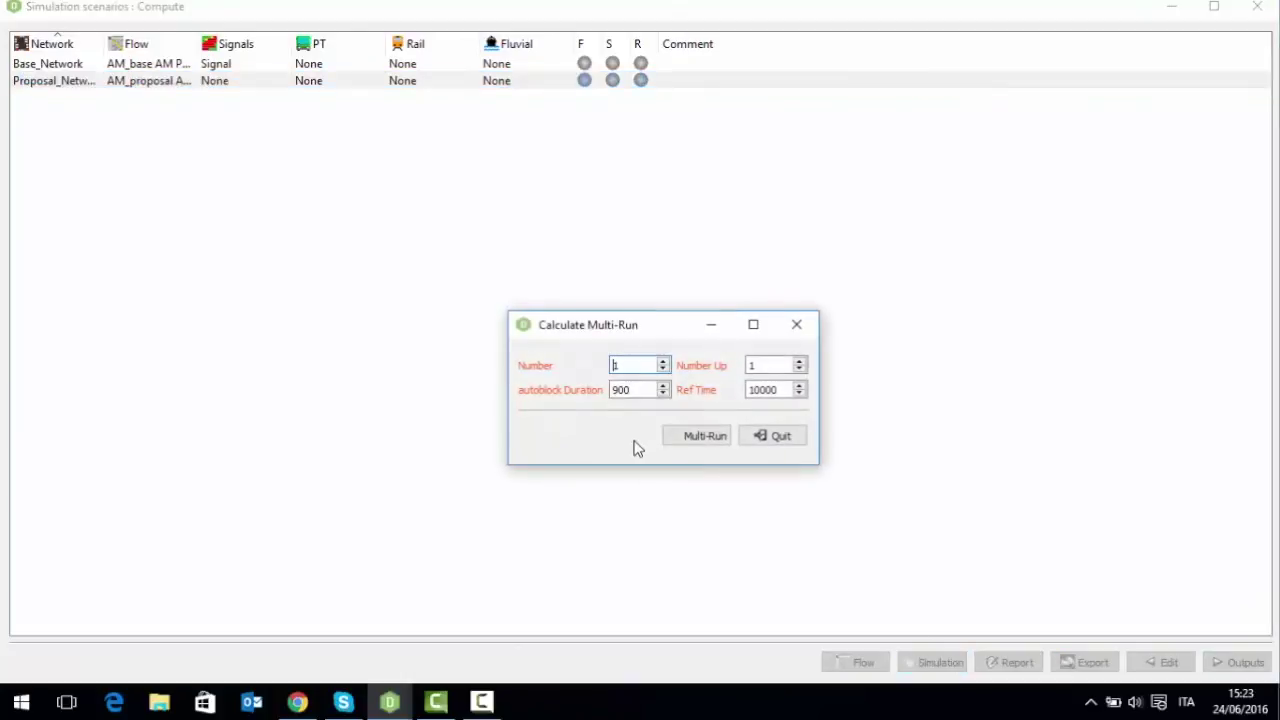
{"action": "left_click", "coordinate": [694, 437]}
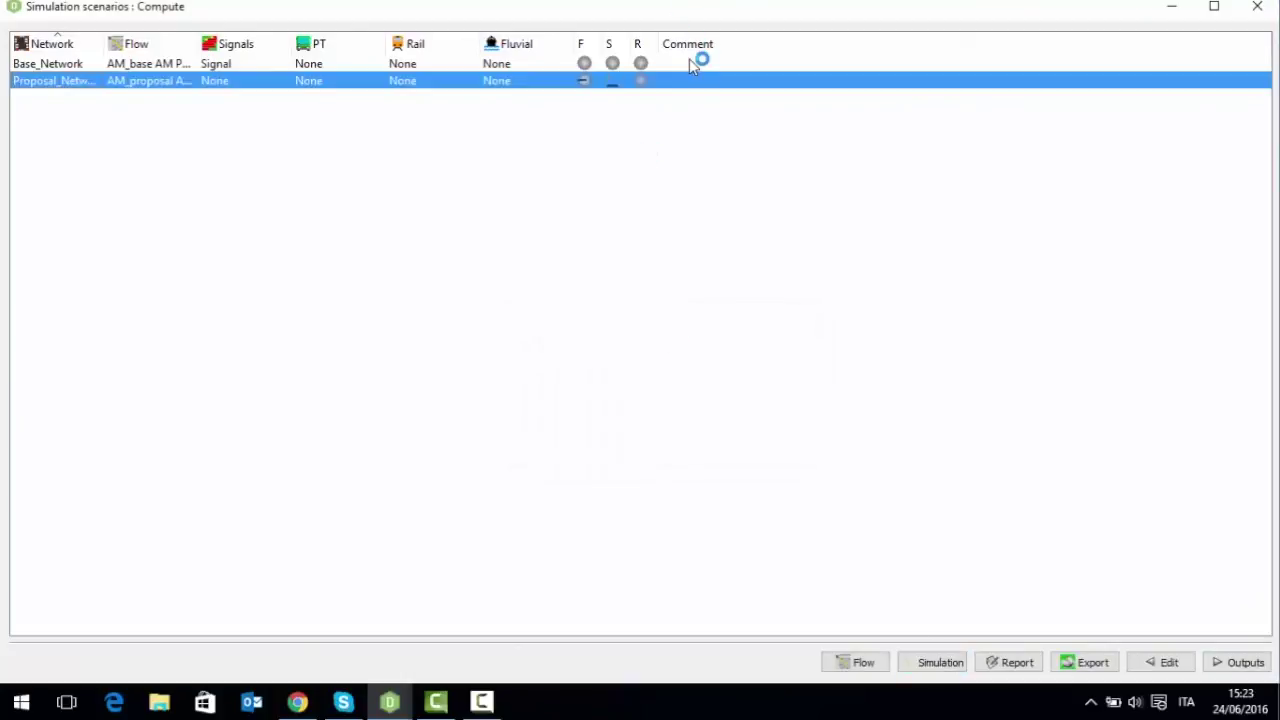
{"action": "left_click", "coordinate": [945, 662]}
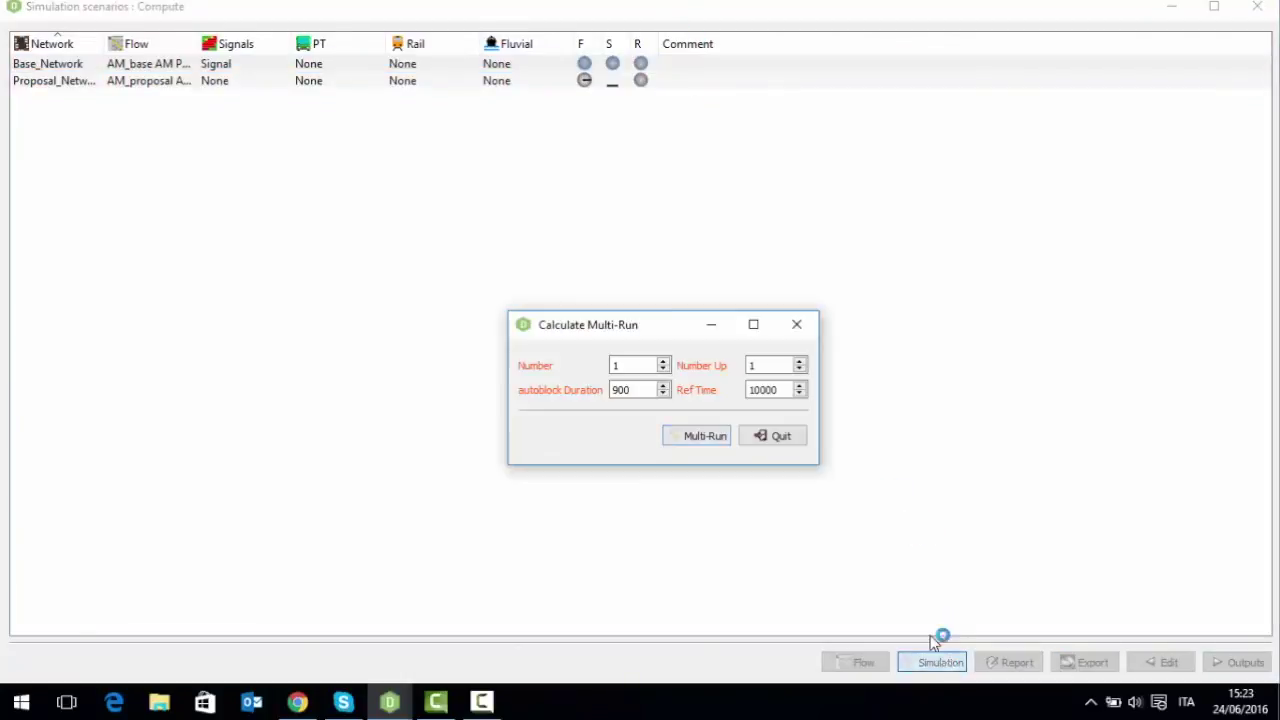
{"action": "left_click", "coordinate": [704, 439]}
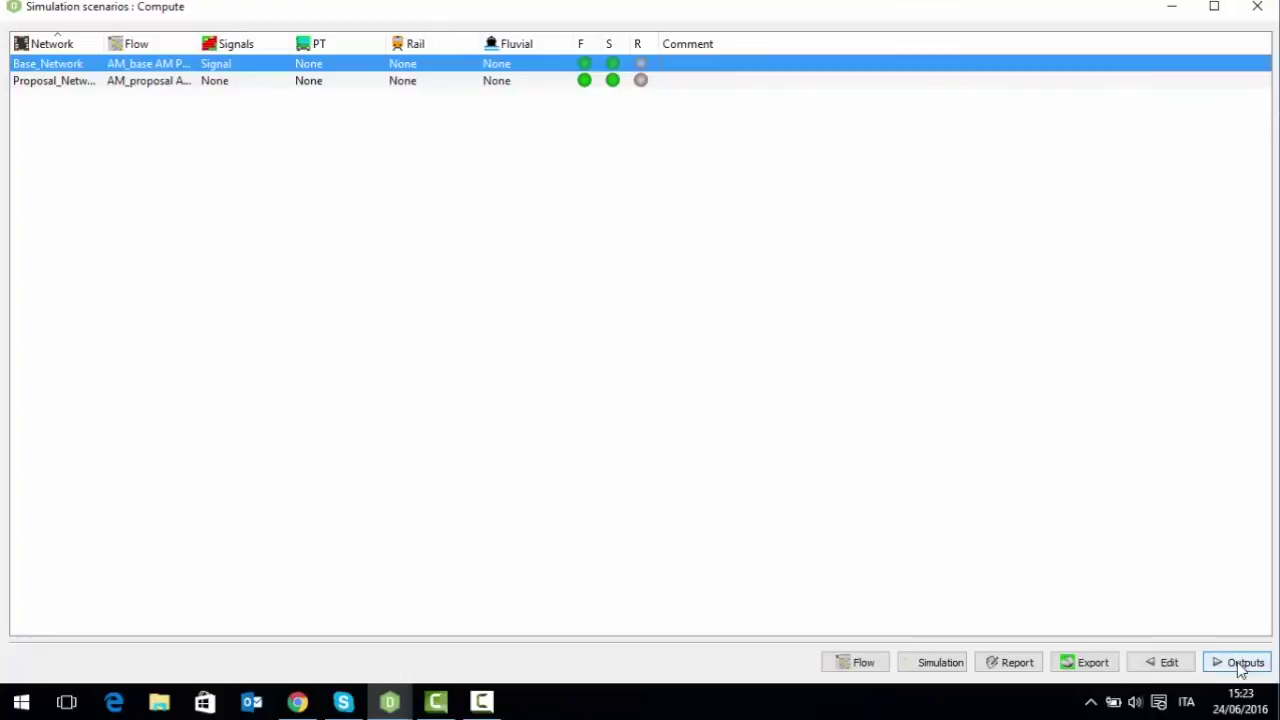
{"action": "left_click", "coordinate": [1160, 663]}
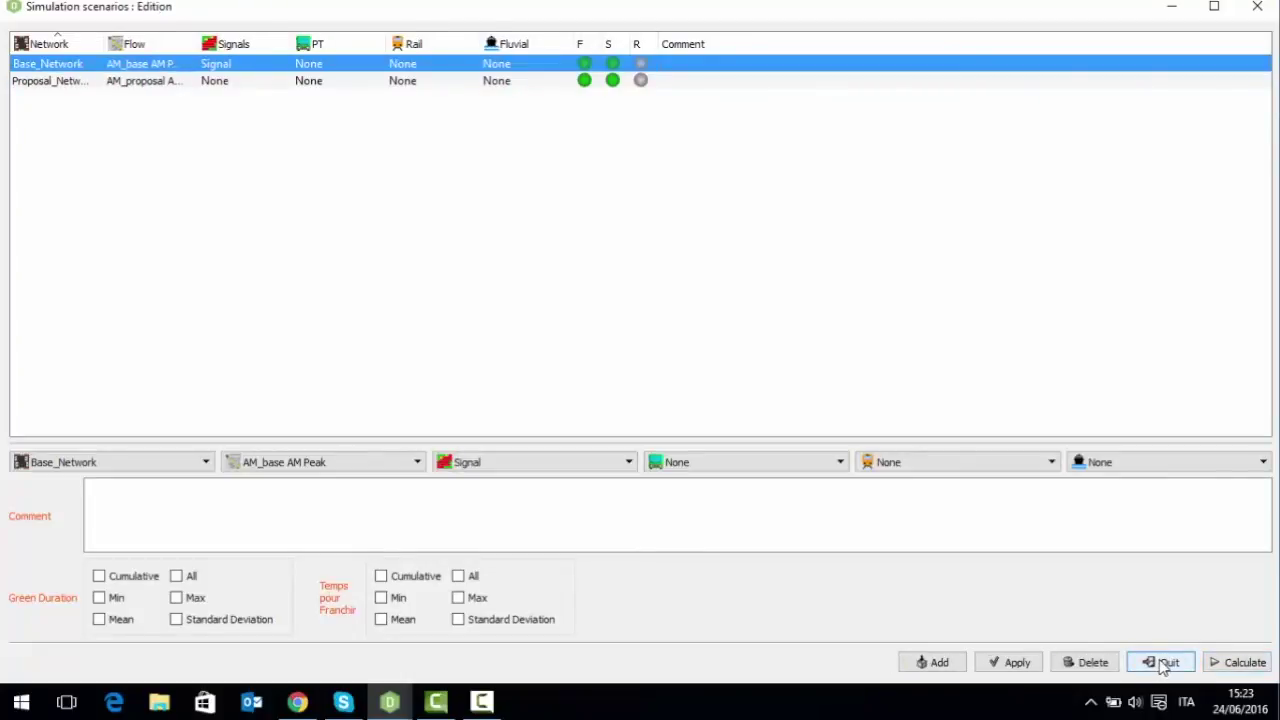
{"action": "left_click", "coordinate": [1163, 664]}
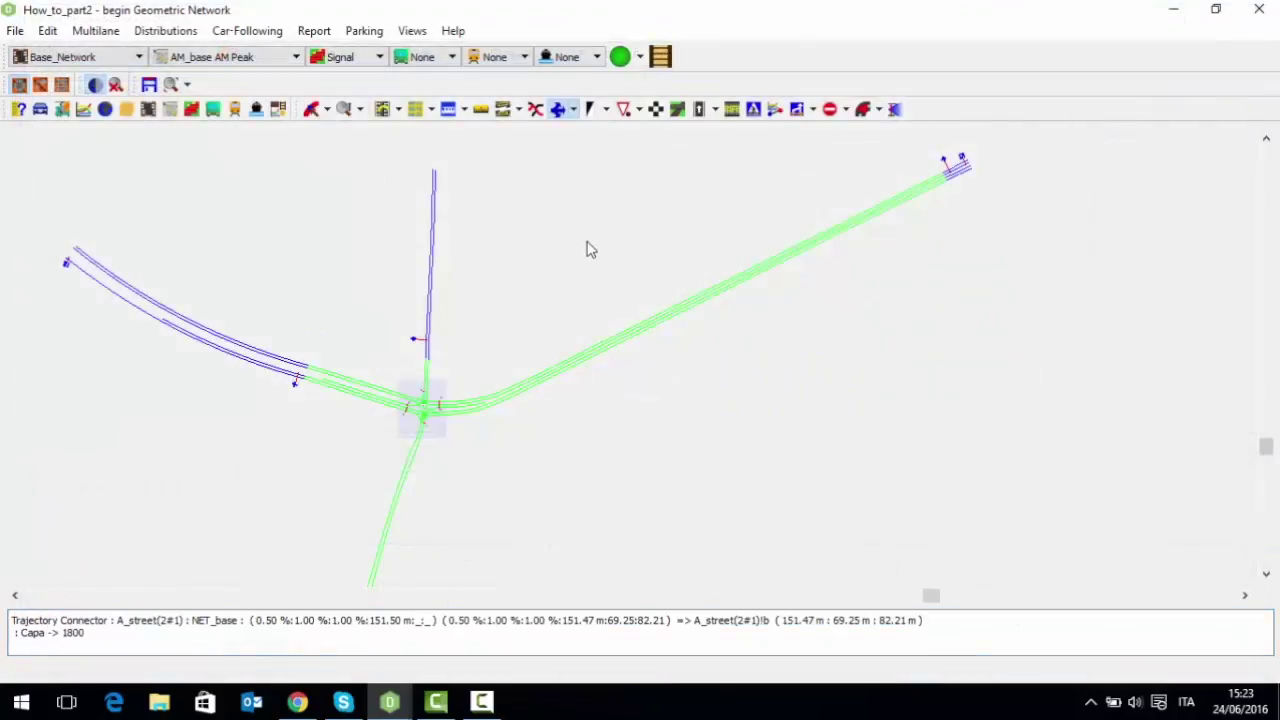
Play back the Base_Network AM Peak simulation around the signalised junction at a speed of 50
{"action": "scroll", "coordinate": [557, 266], "scroll_direction": "up", "scroll_amount": 2}
{"action": "scroll", "coordinate": [673, 357], "scroll_direction": "up", "scroll_amount": 3}
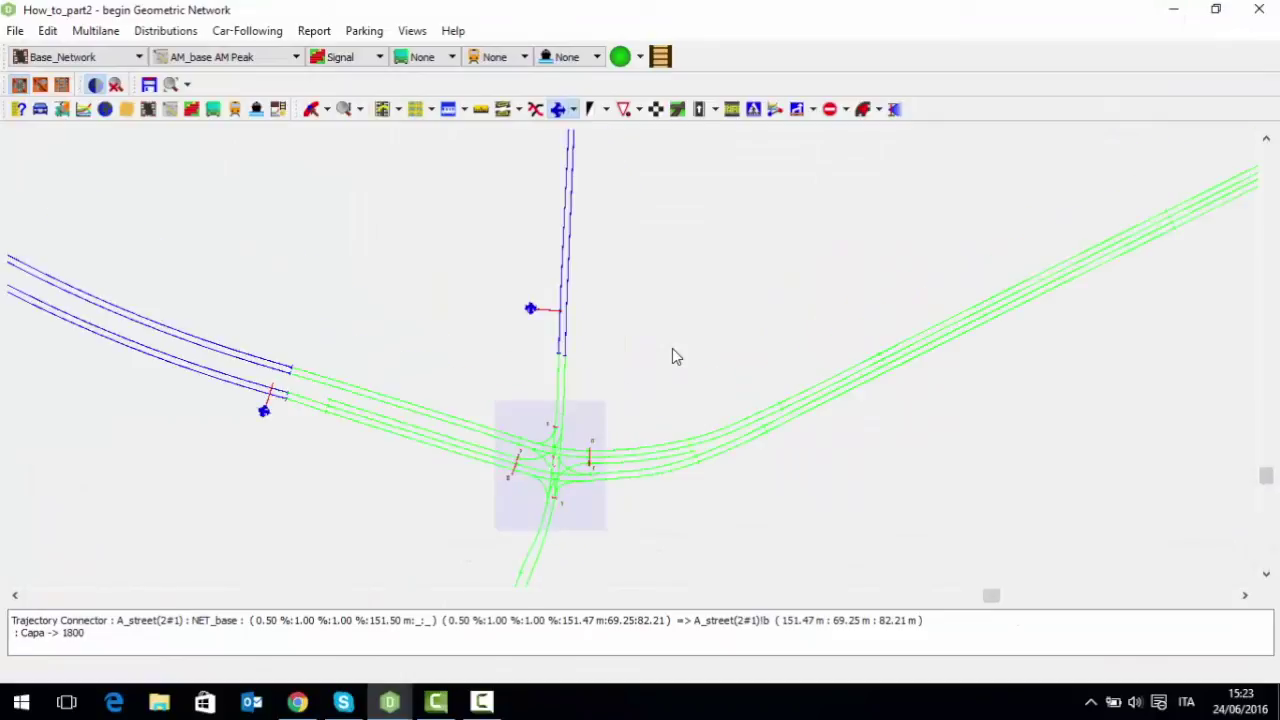
{"action": "left_click_drag", "start_coordinate": [673, 357], "coordinate": [737, 191]}
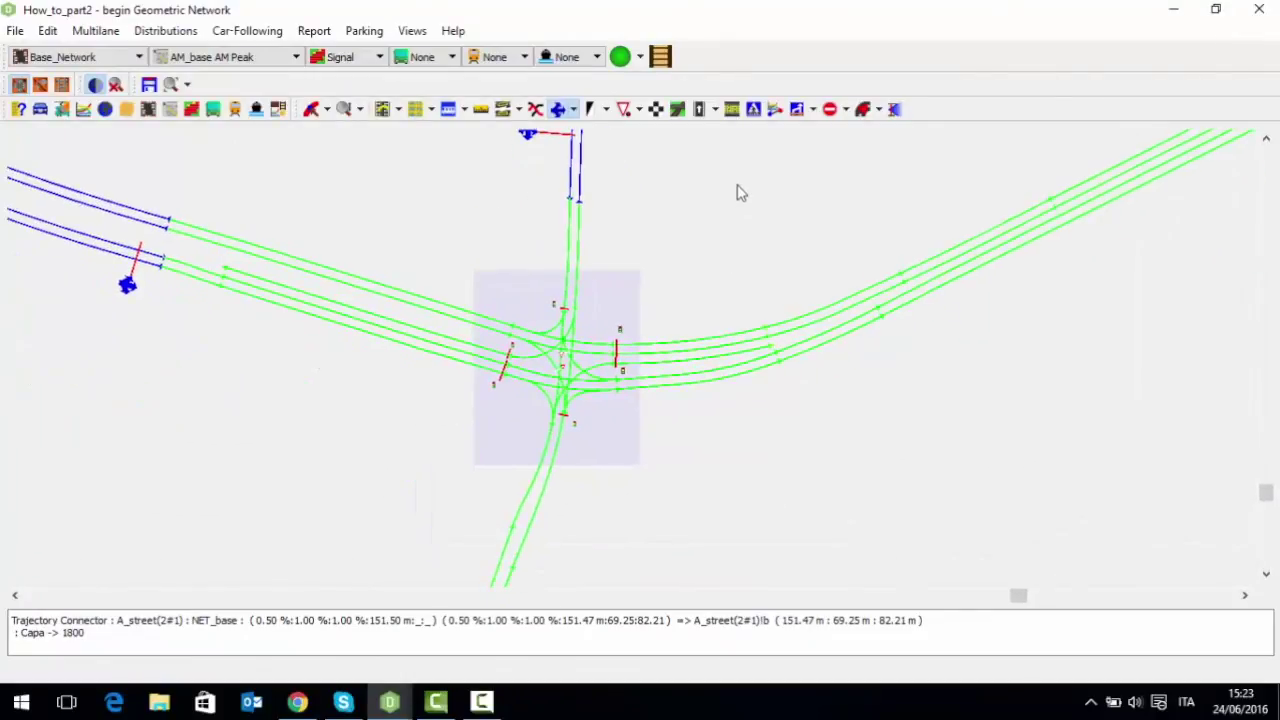
{"action": "left_click", "coordinate": [659, 57]}
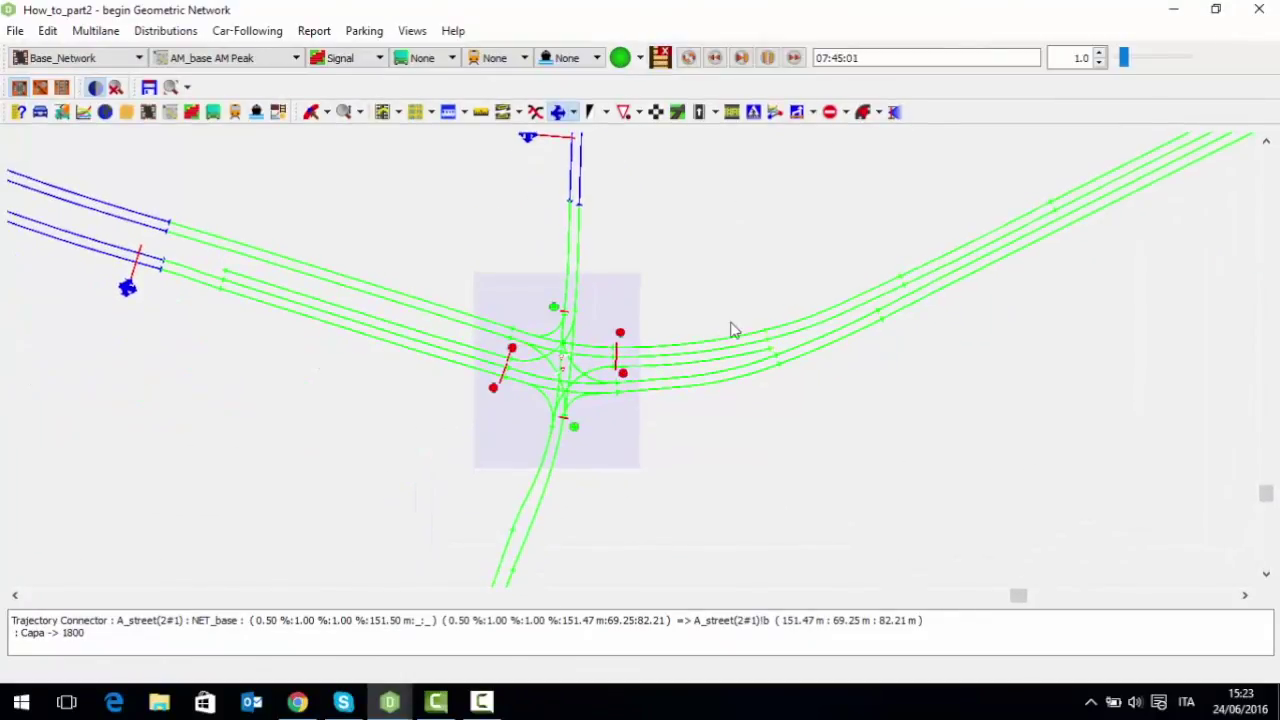
{"action": "left_click_drag", "start_coordinate": [1124, 57], "coordinate": [1160, 57]}
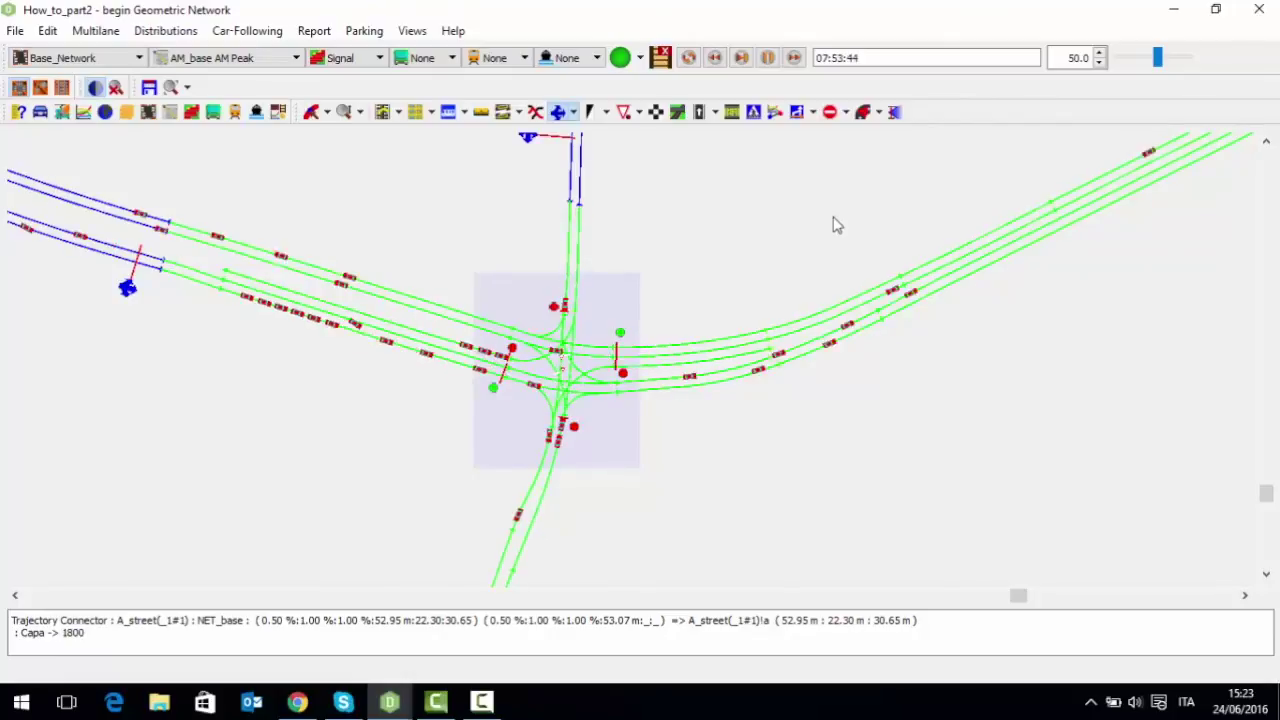
Switch to Proposal_Network with the AM_proposal AM Peak flow, play back its simulation at the roundabout, and pause it
{"action": "left_click", "coordinate": [130, 60]}
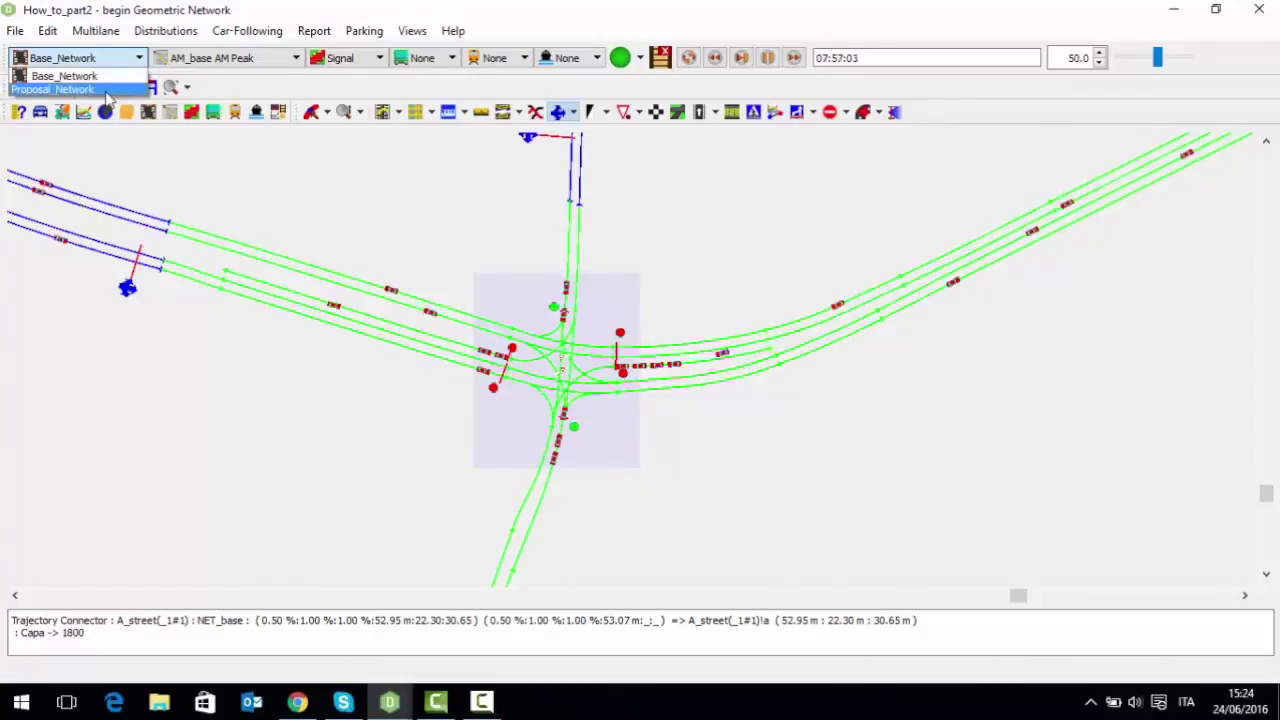
{"action": "left_click", "coordinate": [60, 89]}
{"action": "left_click", "coordinate": [212, 60]}
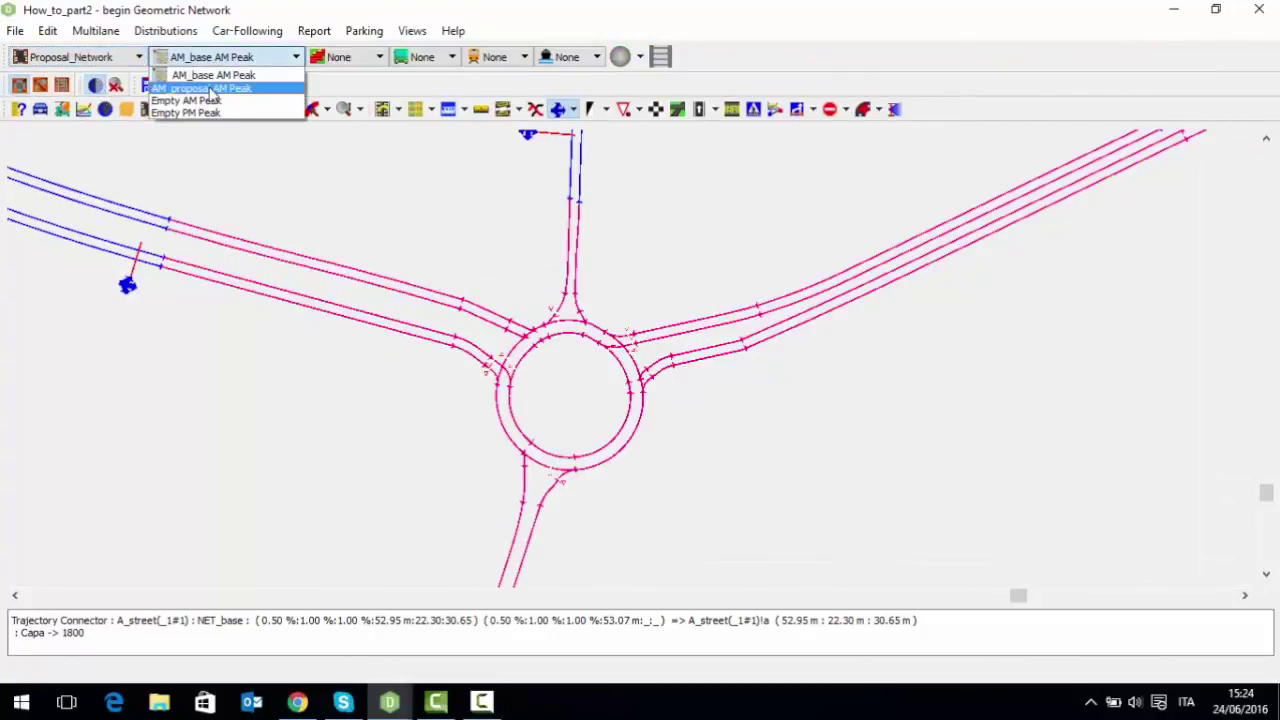
{"action": "left_click", "coordinate": [212, 83]}
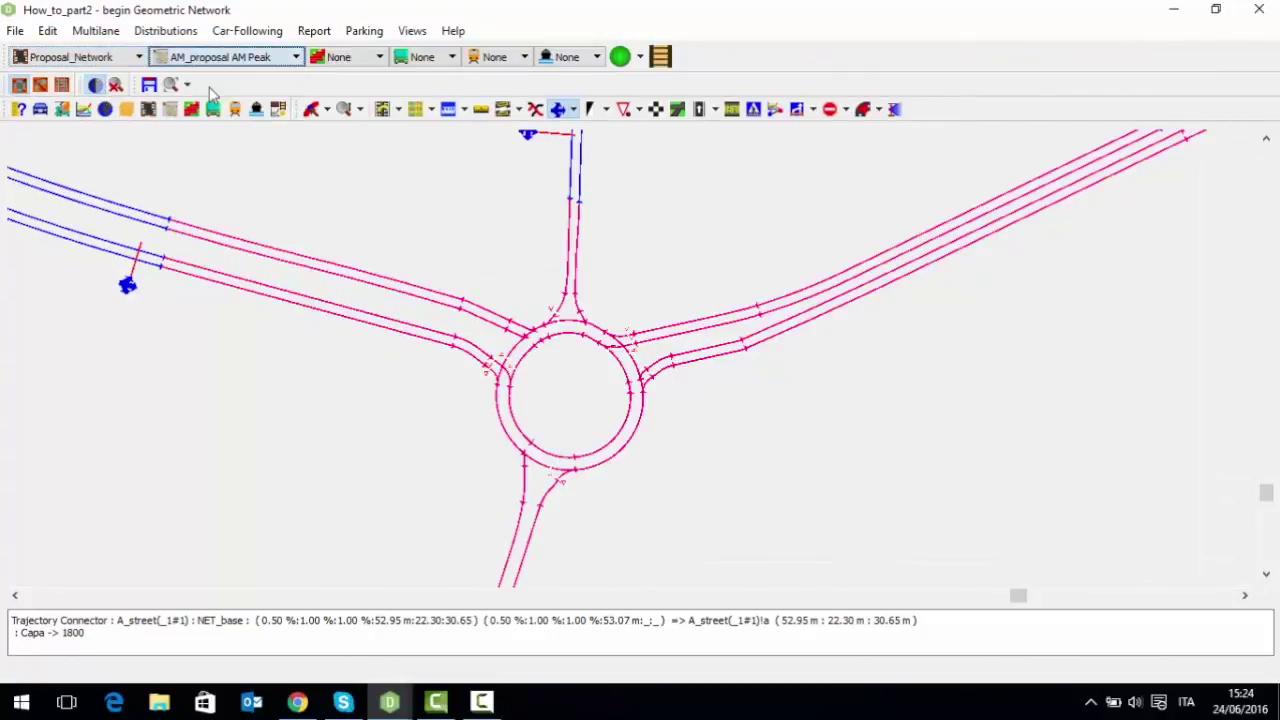
{"action": "left_click", "coordinate": [661, 57]}
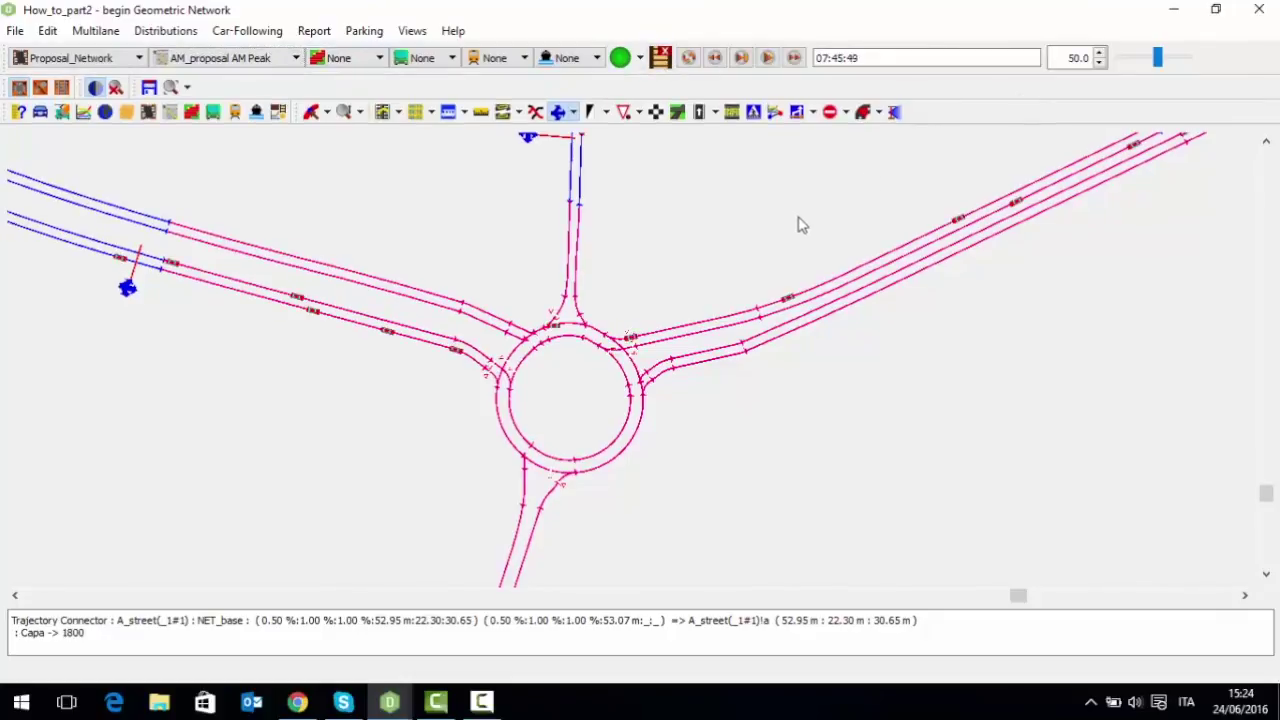
{"action": "left_click", "coordinate": [769, 59]}
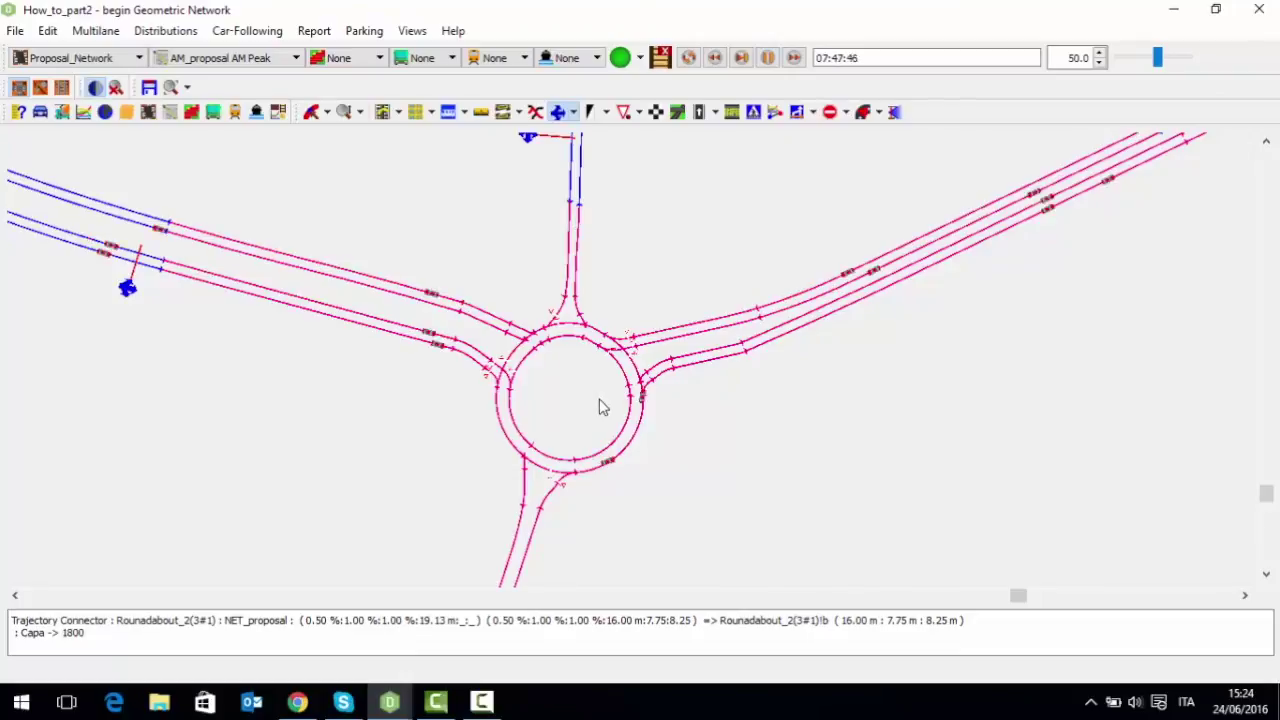
{"action": "left_click", "coordinate": [769, 58]}
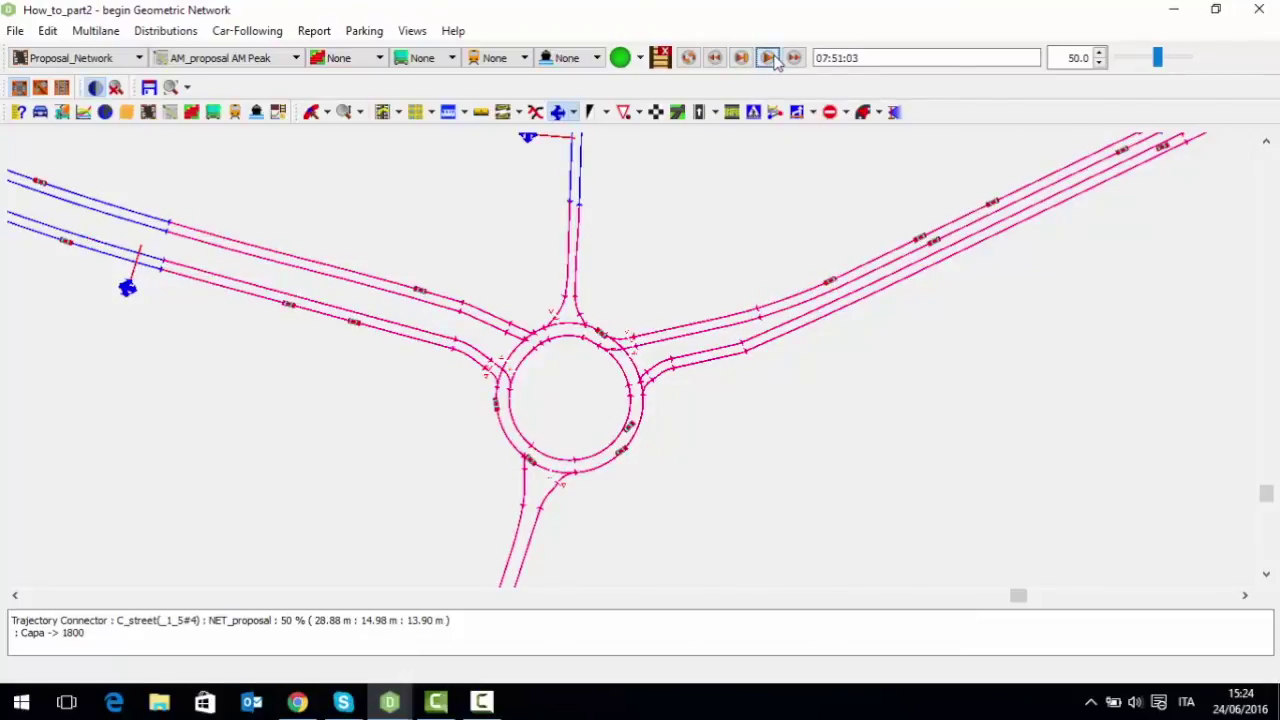